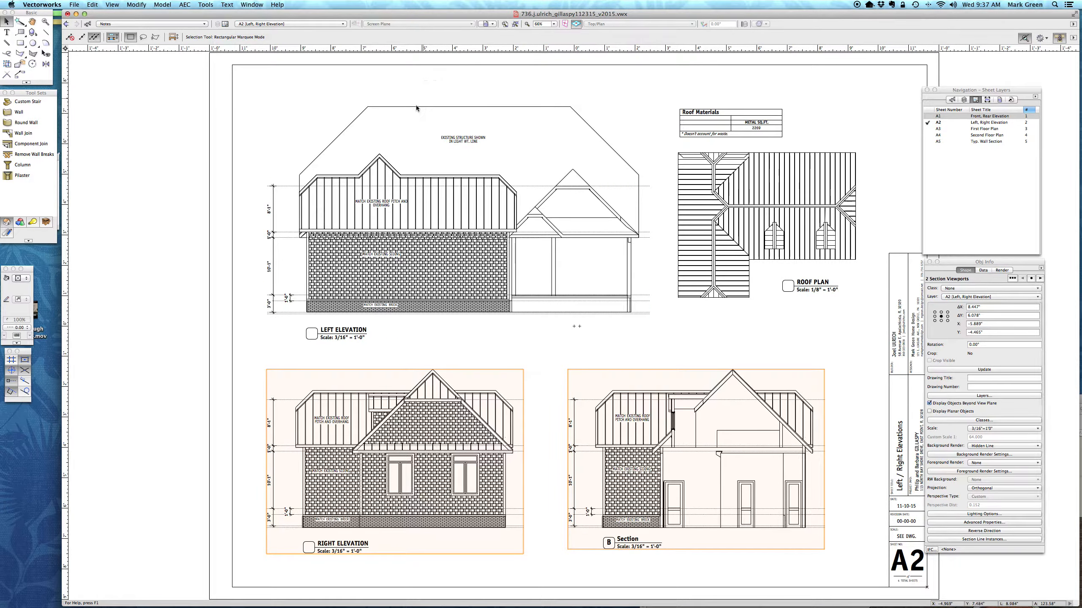
Step: Clear the viewport selection and examine the roof plan's ridges, hips and corners on sheet A2
click(820, 336)
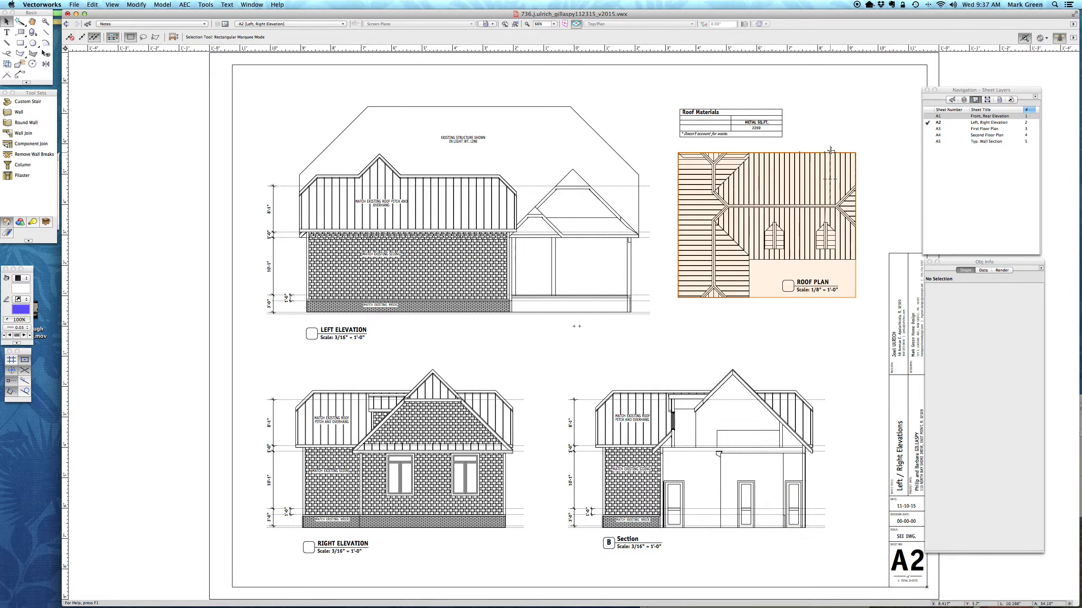
scroll(866, 225, up, 5)
scroll(865, 224, down, 4)
scroll(858, 206, up, 2)
scroll(839, 135, up, 3)
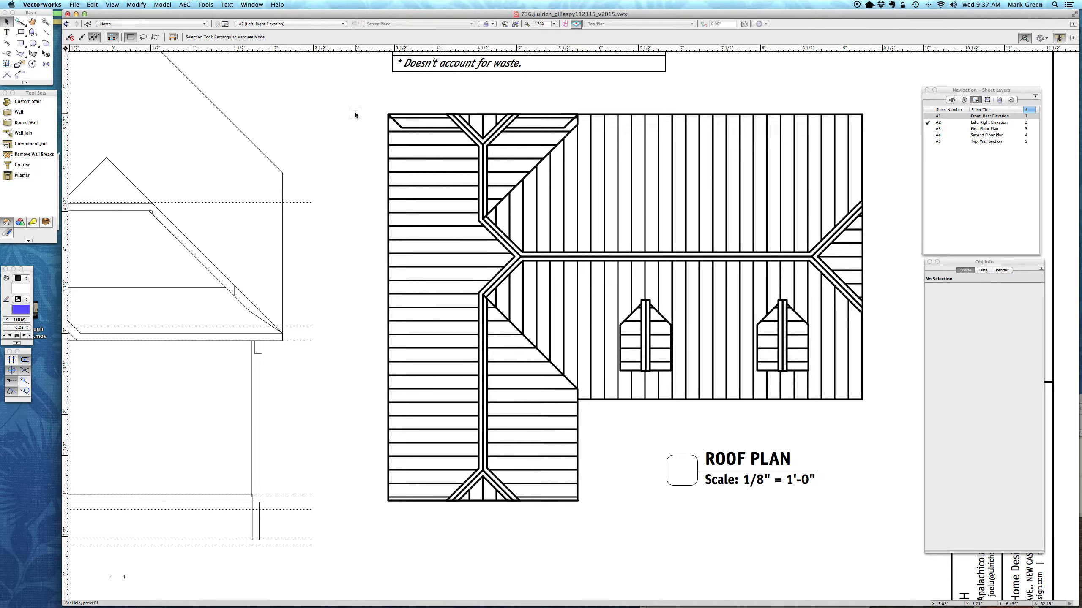
key(XF86AudioRaiseVolume)
key(XF86AudioMute)
Step: In the working-R saved view, delete the stray short diagonal line at the roof plan's lower-left corner
click(1003, 100)
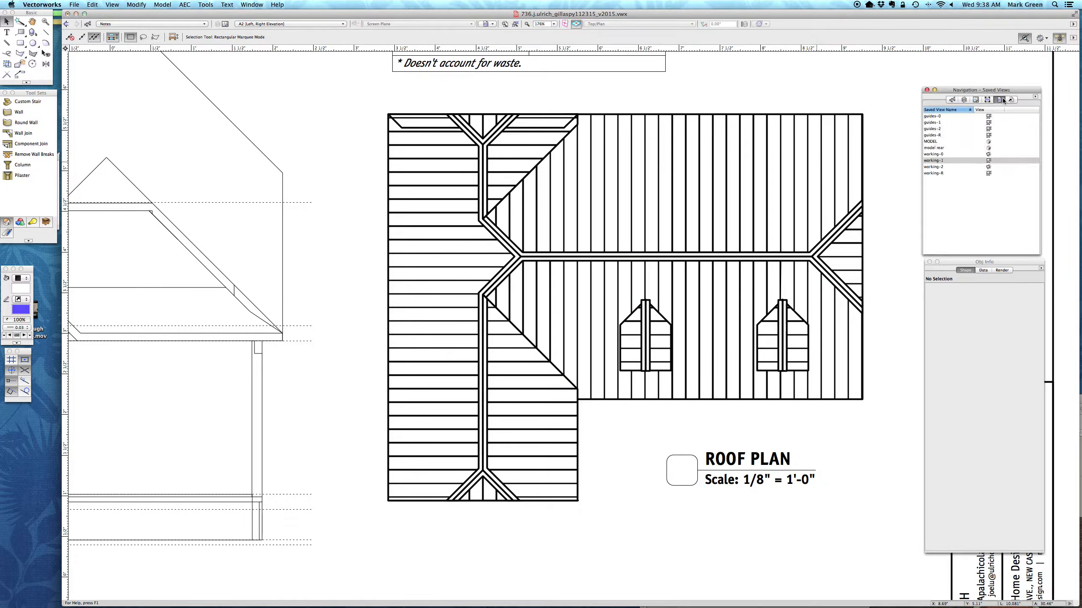
double_click(933, 173)
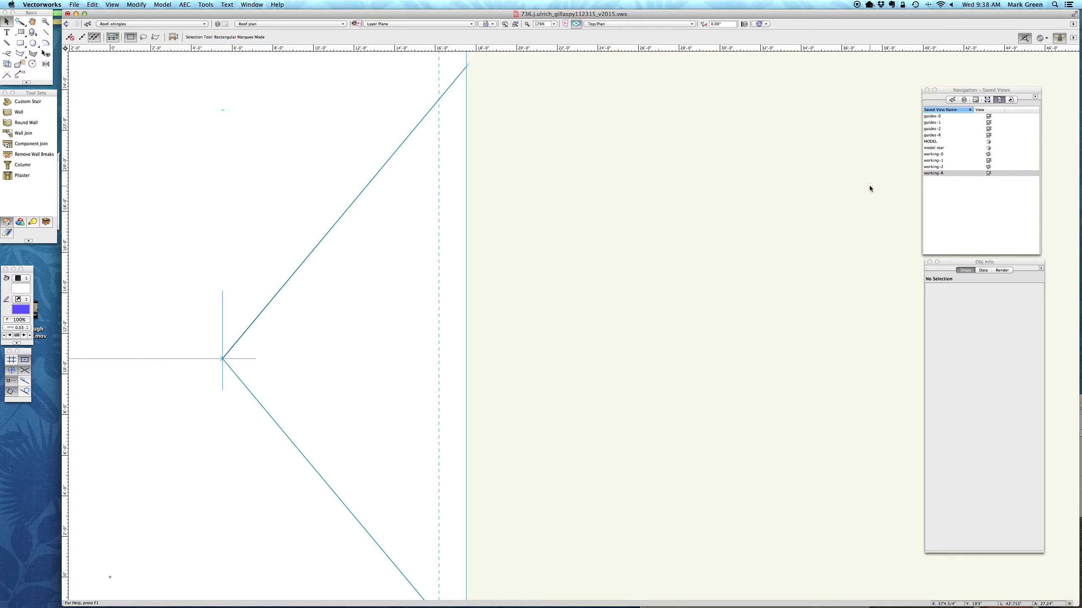
scroll(628, 270, down, 10)
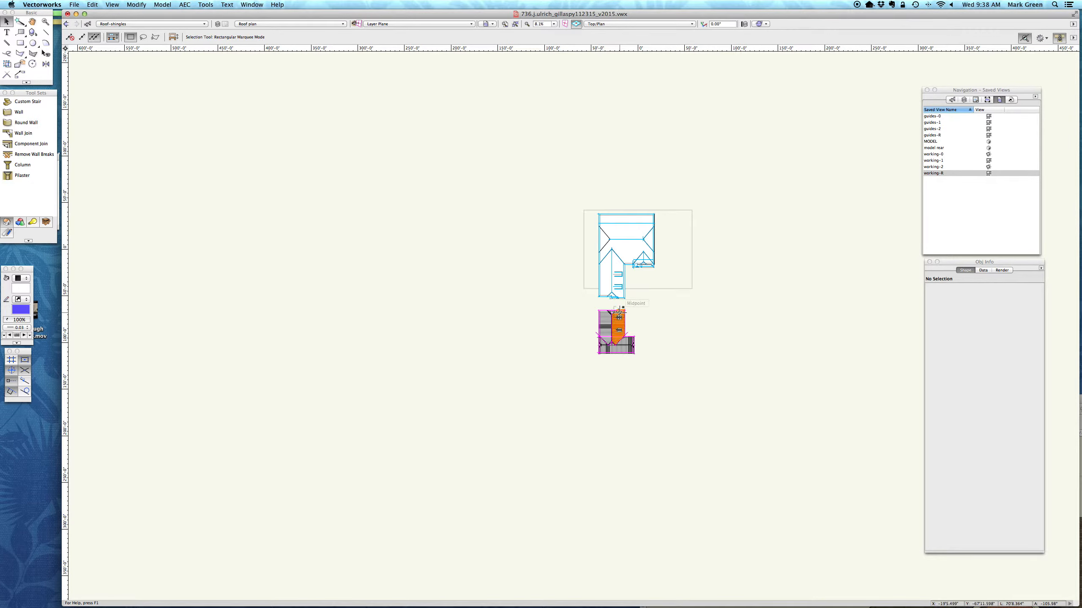
scroll(617, 353, up, 7)
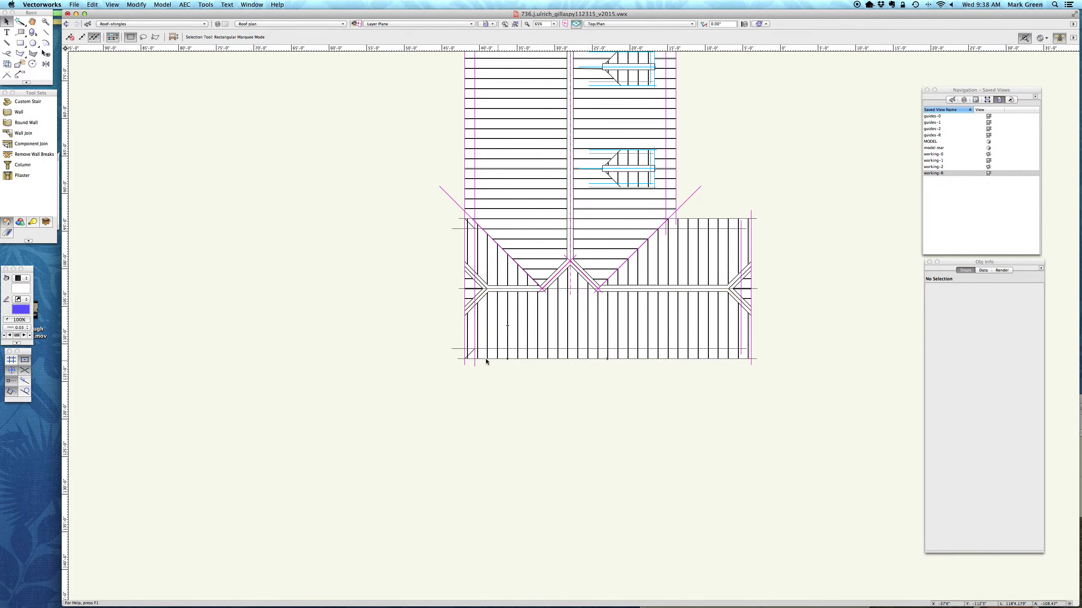
scroll(486, 361, up, 4)
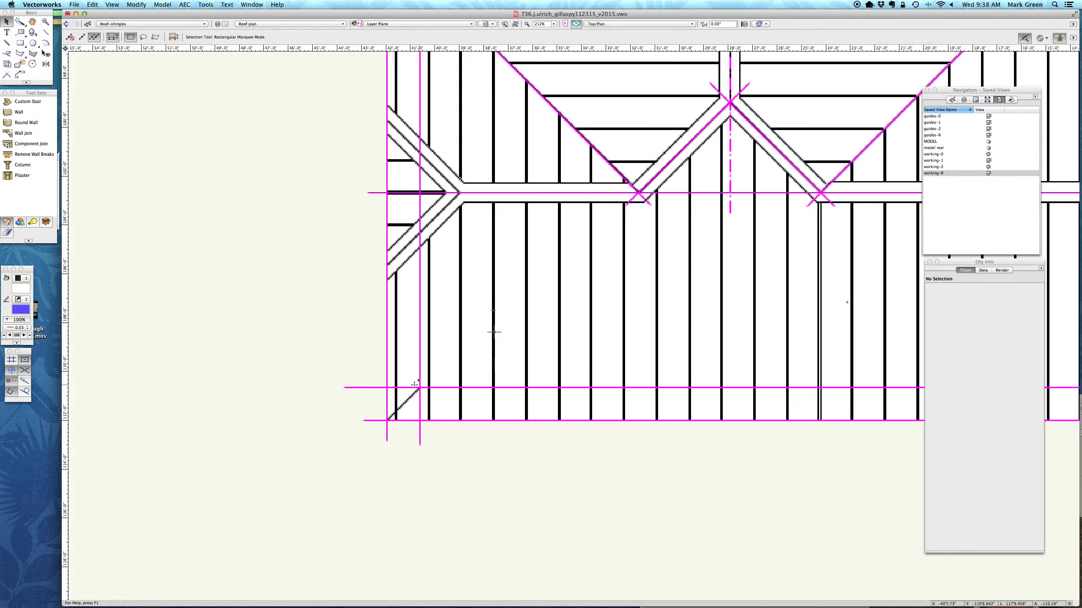
click(402, 403)
click(591, 477)
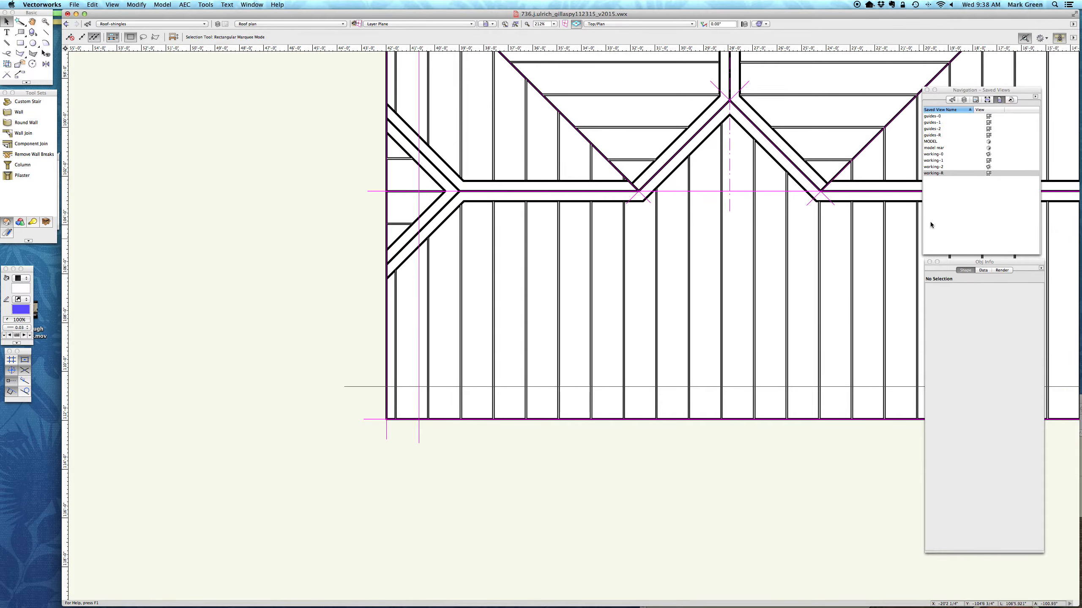
Step: Return to the A2 Left, Right Elevation sheet and update its out-of-date viewports
click(976, 101)
double_click(978, 122)
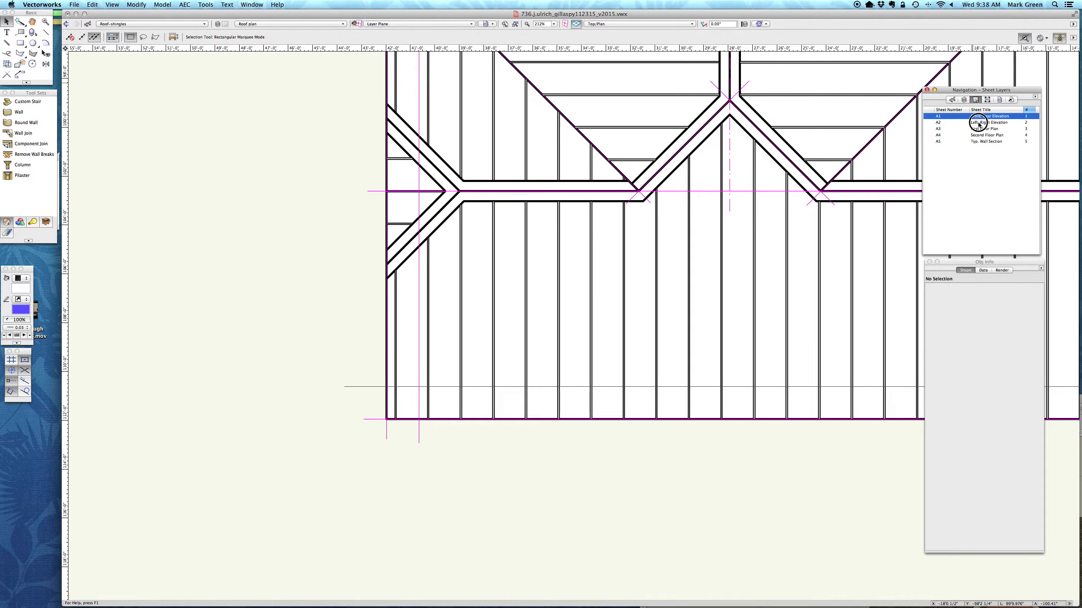
key(super+6)
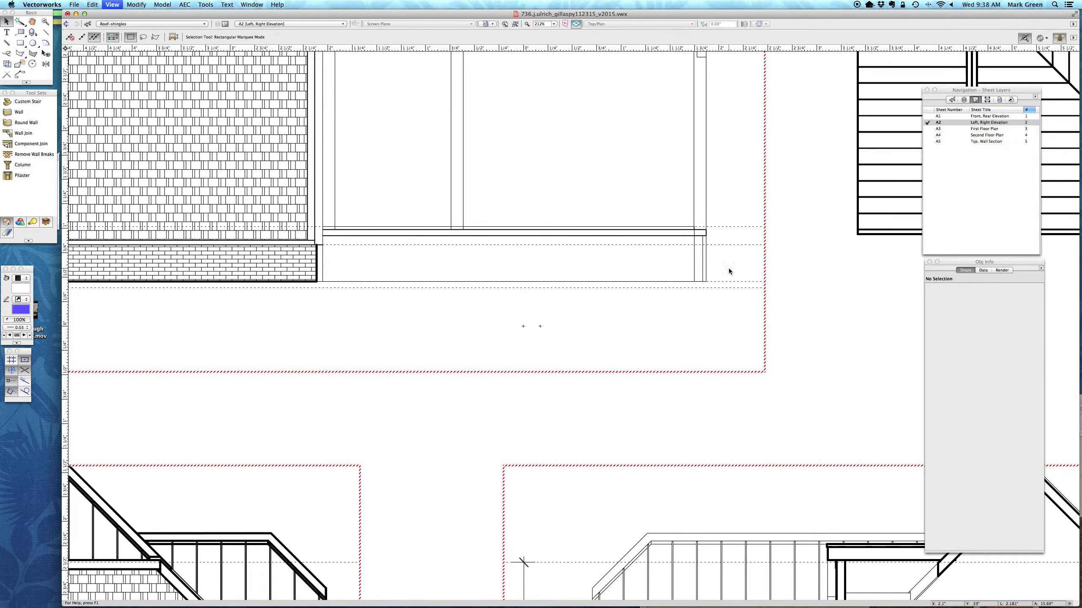
scroll(879, 189, up, 3)
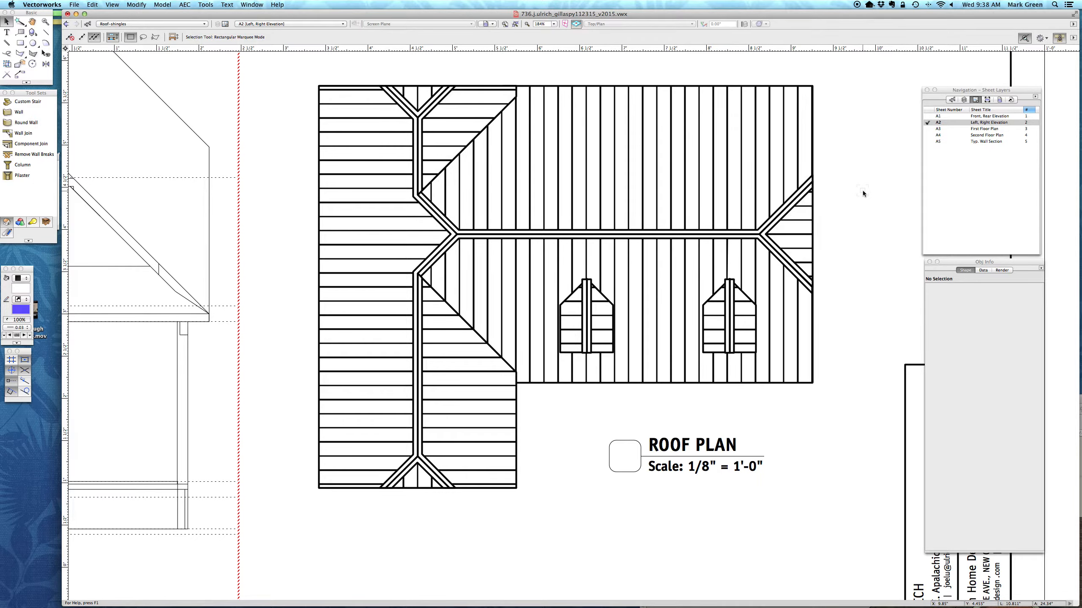
scroll(862, 191, down, 1)
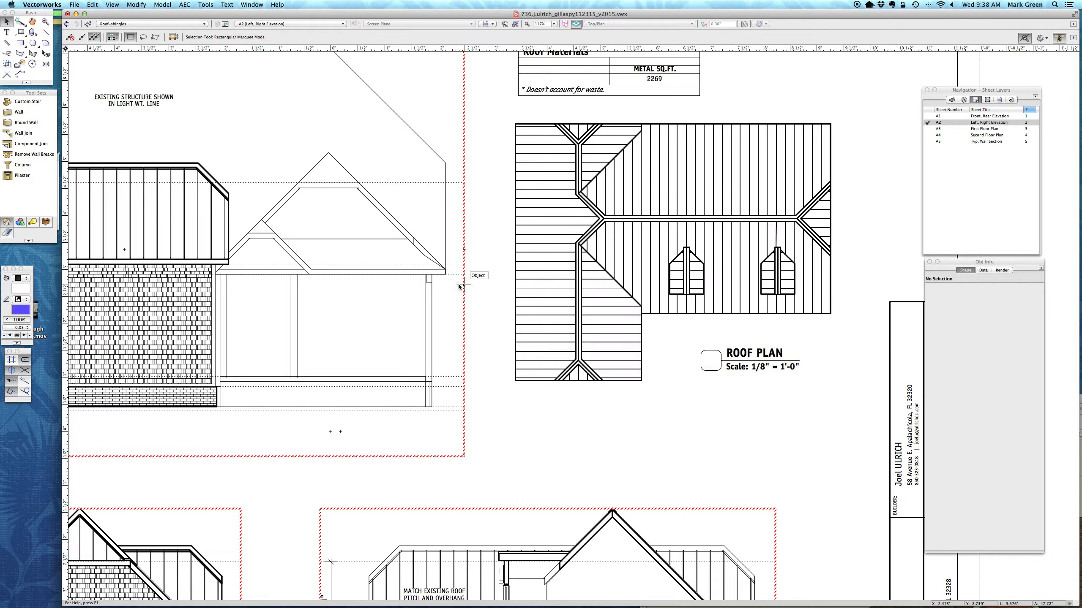
key(super+6)
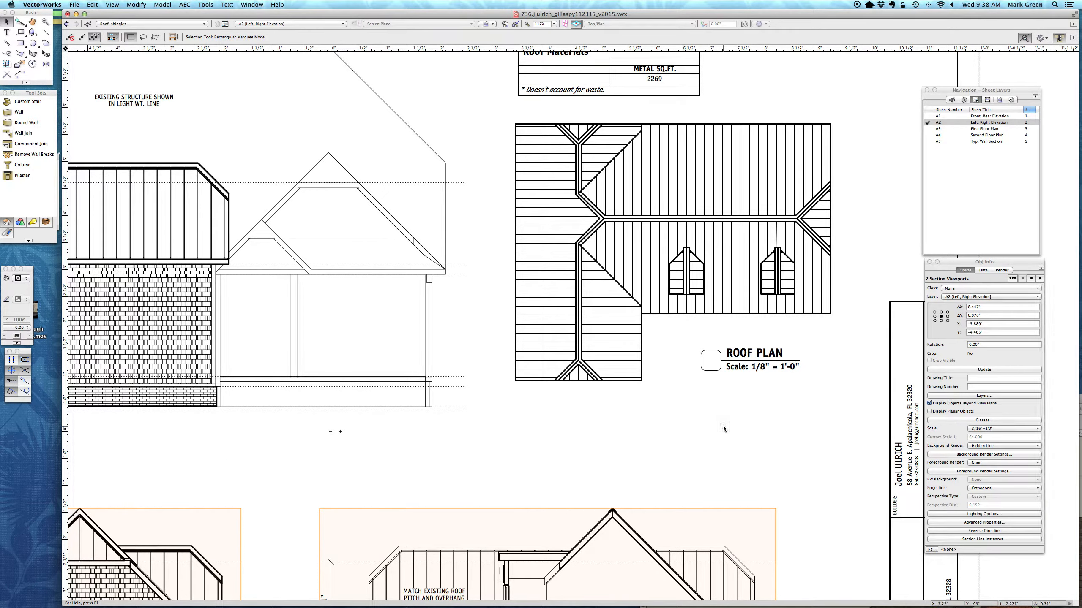
Step: Examine the left and right elevation viewports on sheet A2, including their roof, siding, brick and window linework
scroll(847, 139, up, 2)
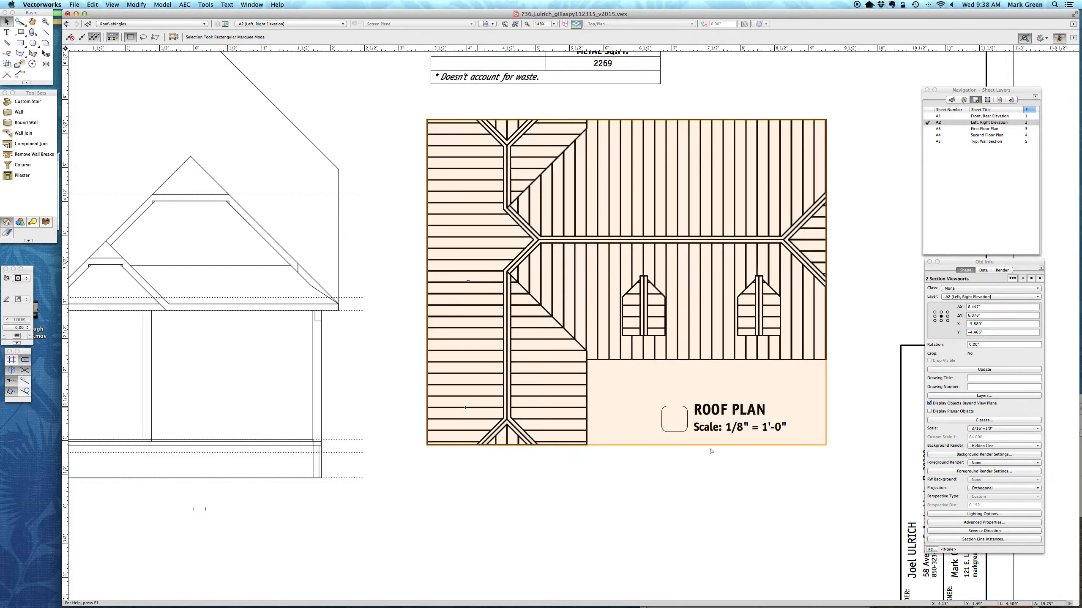
key(Left)
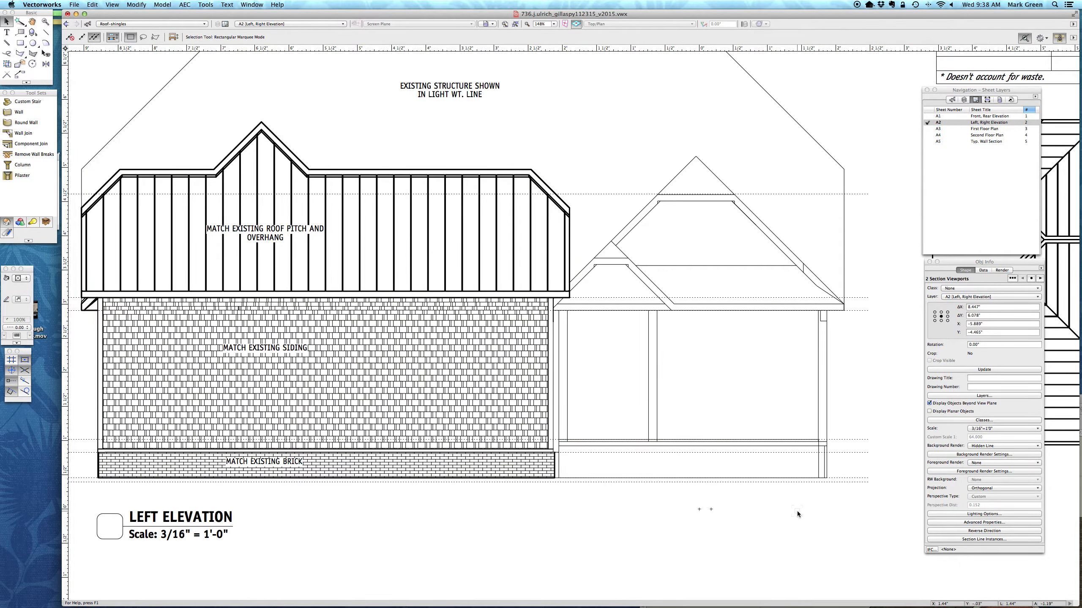
scroll(798, 511, down, 2)
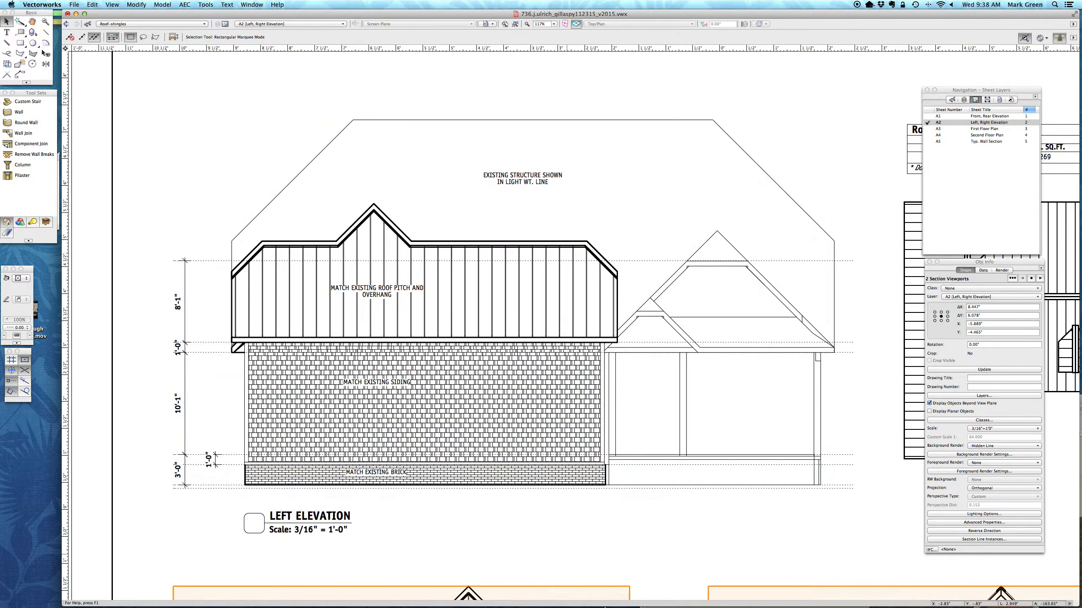
scroll(651, 369, down, 5)
scroll(650, 369, down, 4)
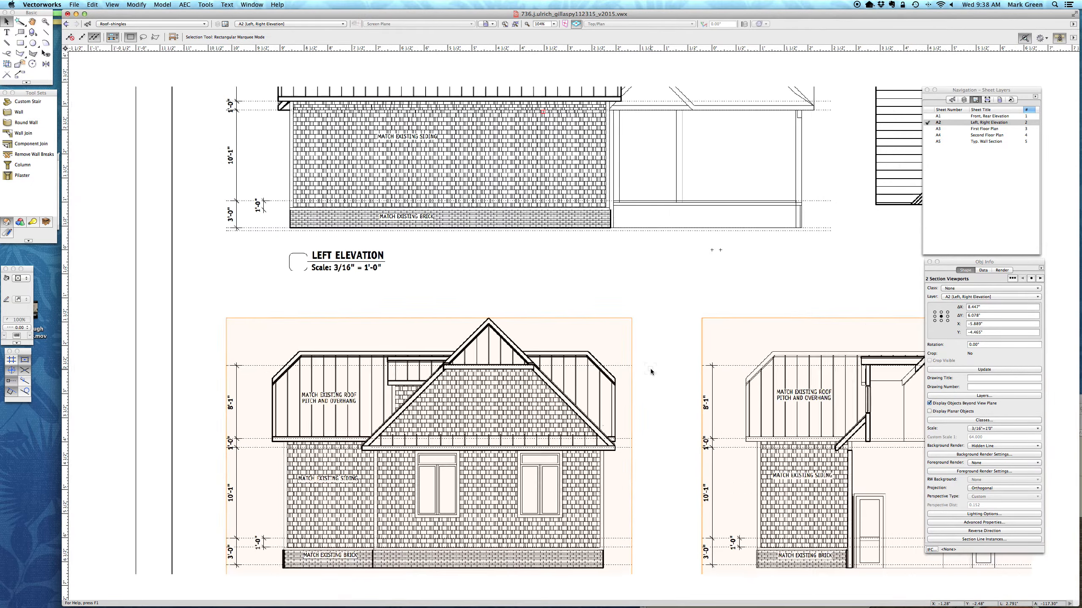
scroll(506, 541, up, 4)
scroll(507, 540, up, 2)
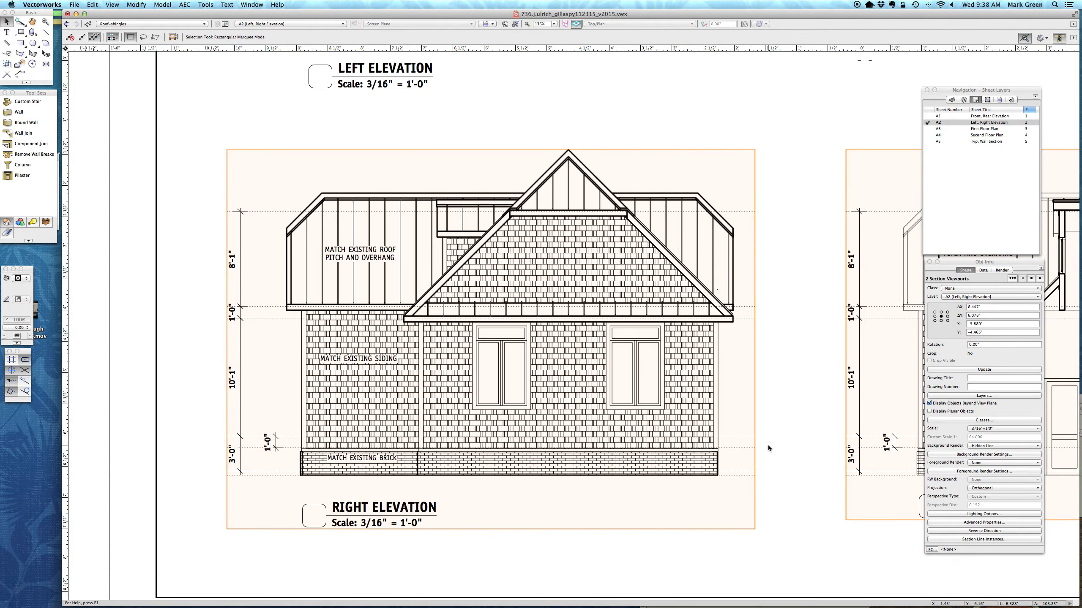
scroll(587, 406, up, 4)
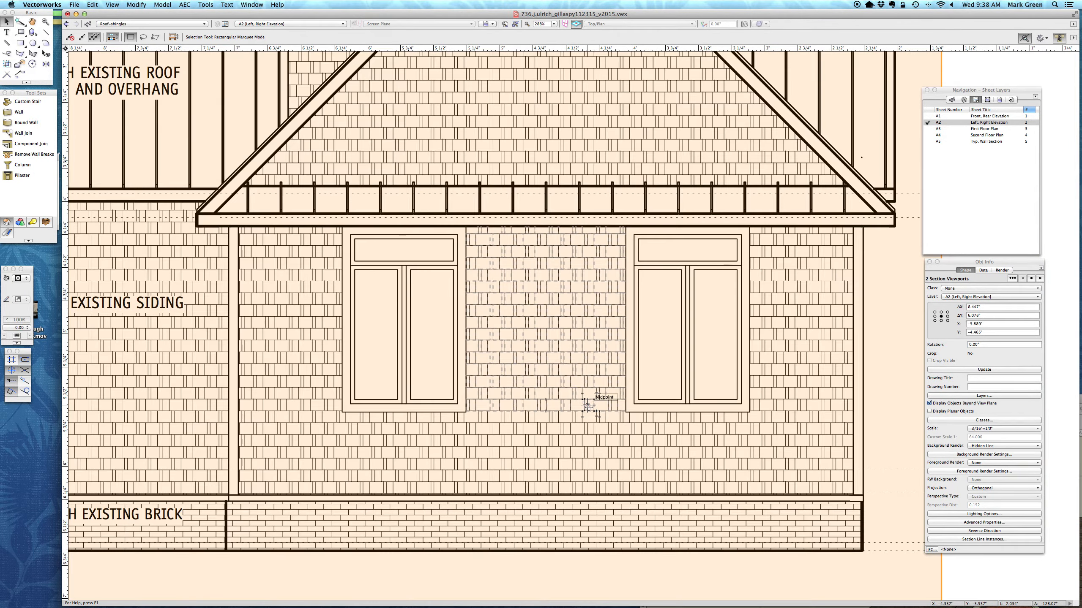
scroll(588, 405, down, 3)
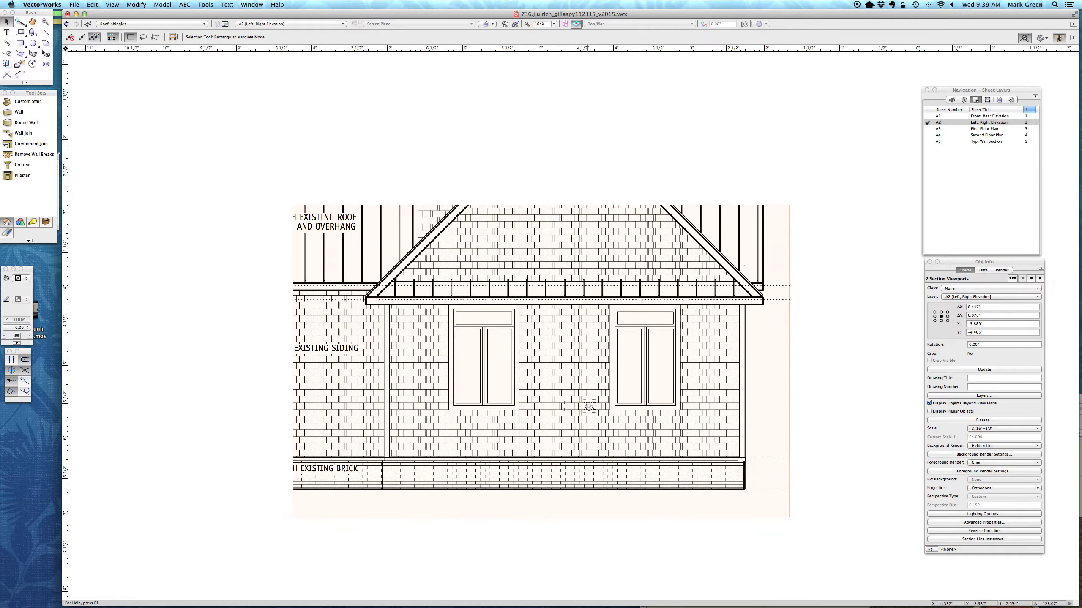
scroll(389, 110, up, 3)
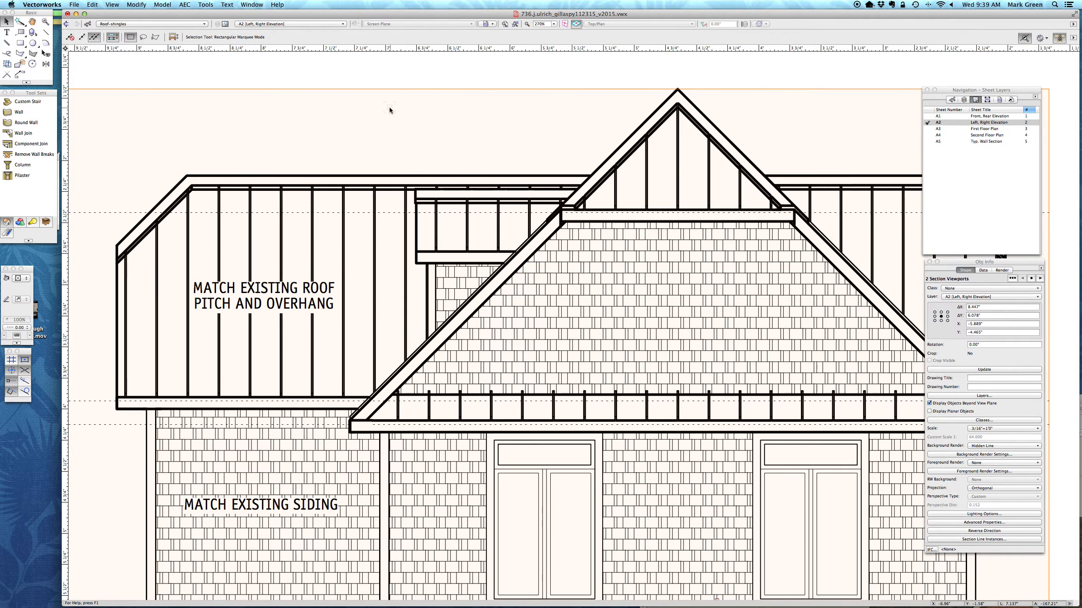
scroll(389, 110, down, 4)
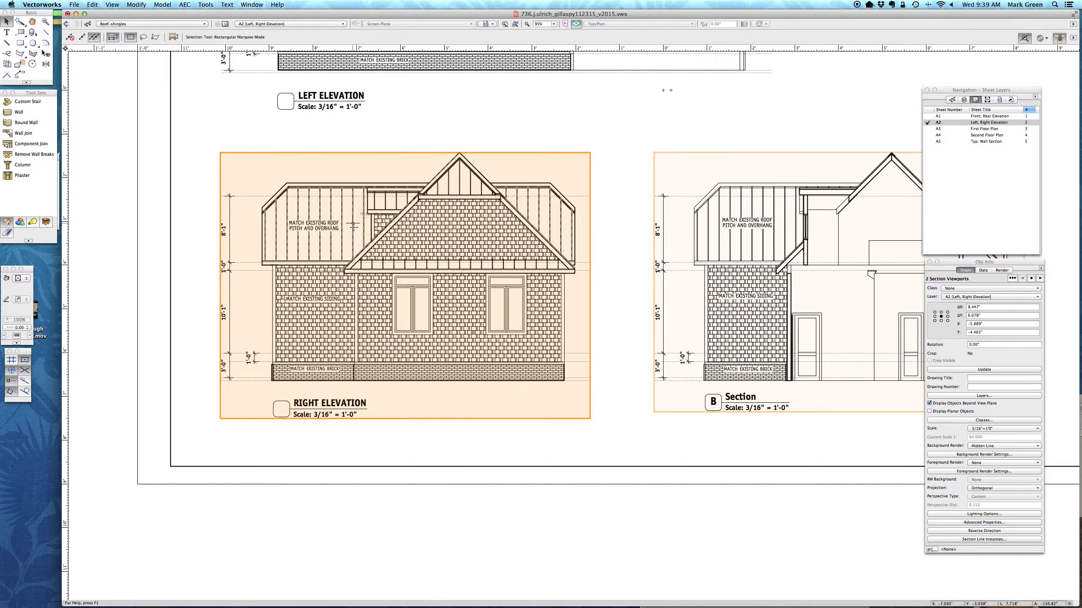
Step: Make the Floors-new framing class visible in the two selected section viewports and update them
key(Up)
key(Right)
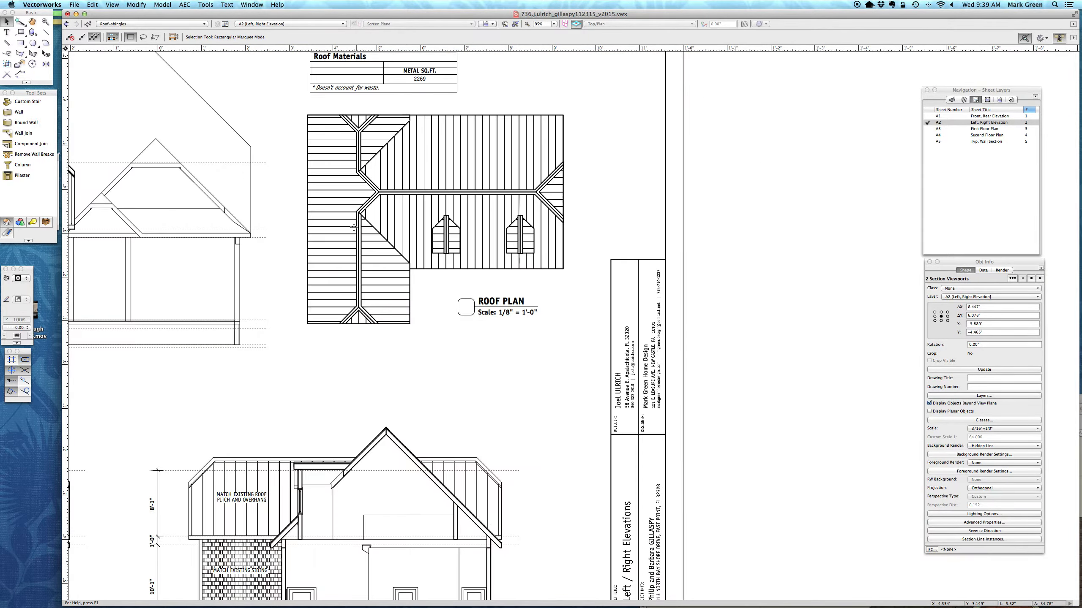
key(Down)
scroll(182, 237, up, 3)
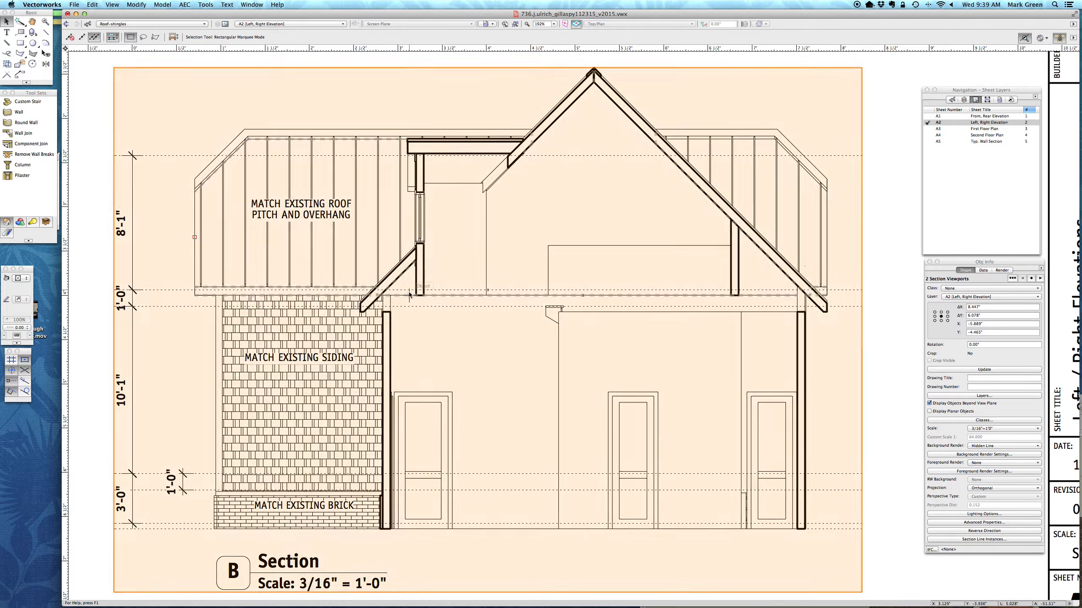
scroll(283, 203, down, 5)
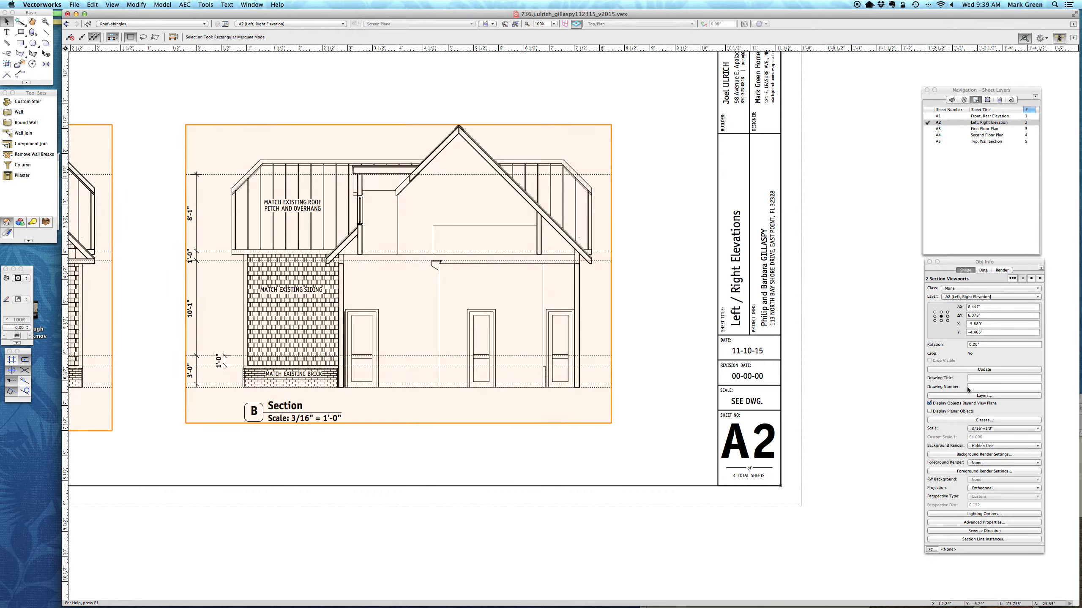
click(984, 420)
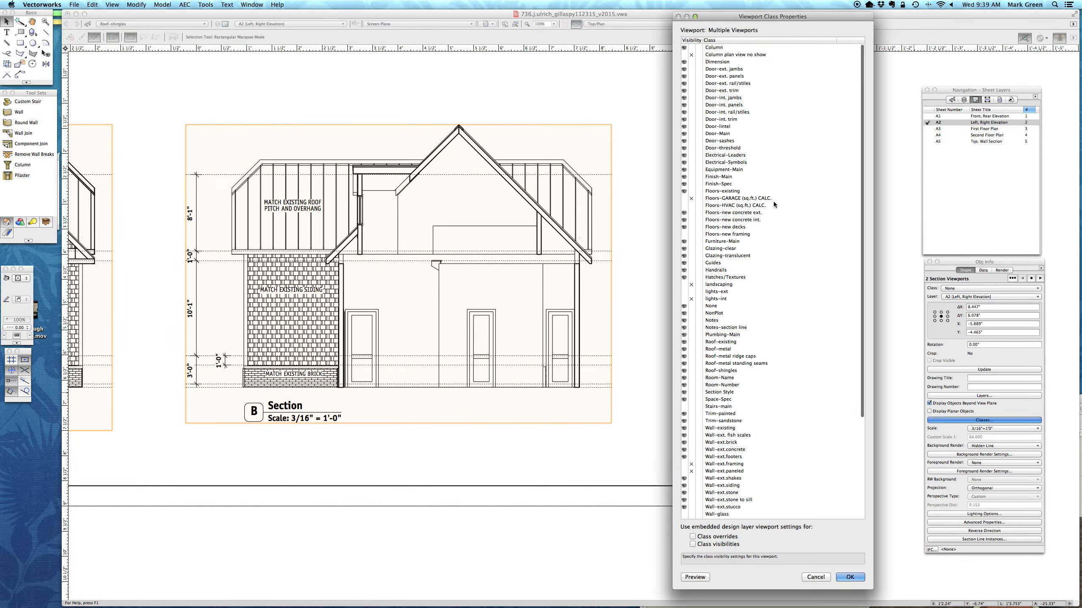
click(684, 234)
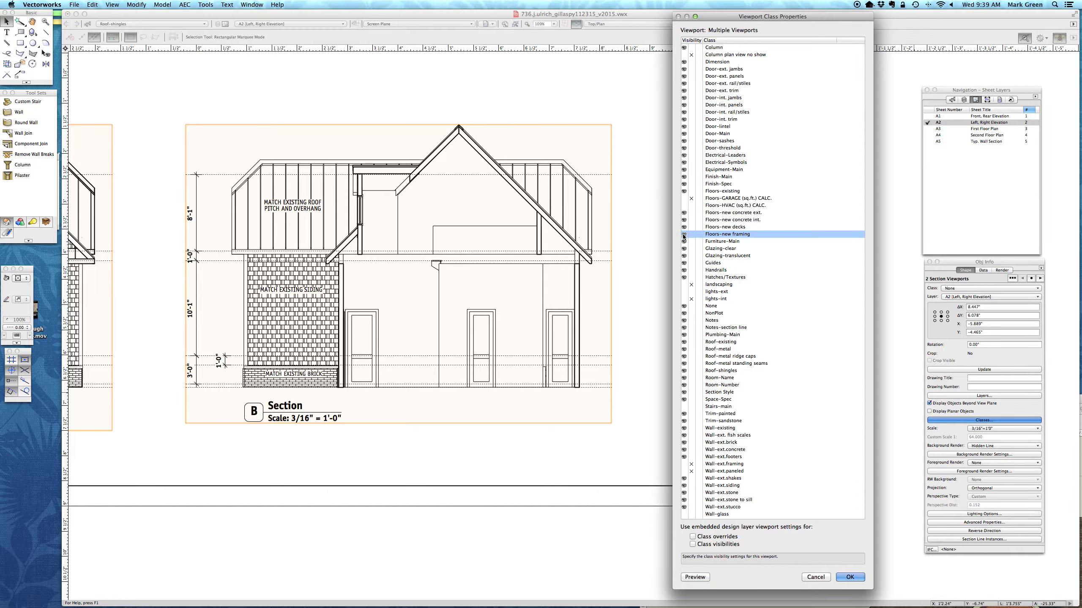
click(849, 577)
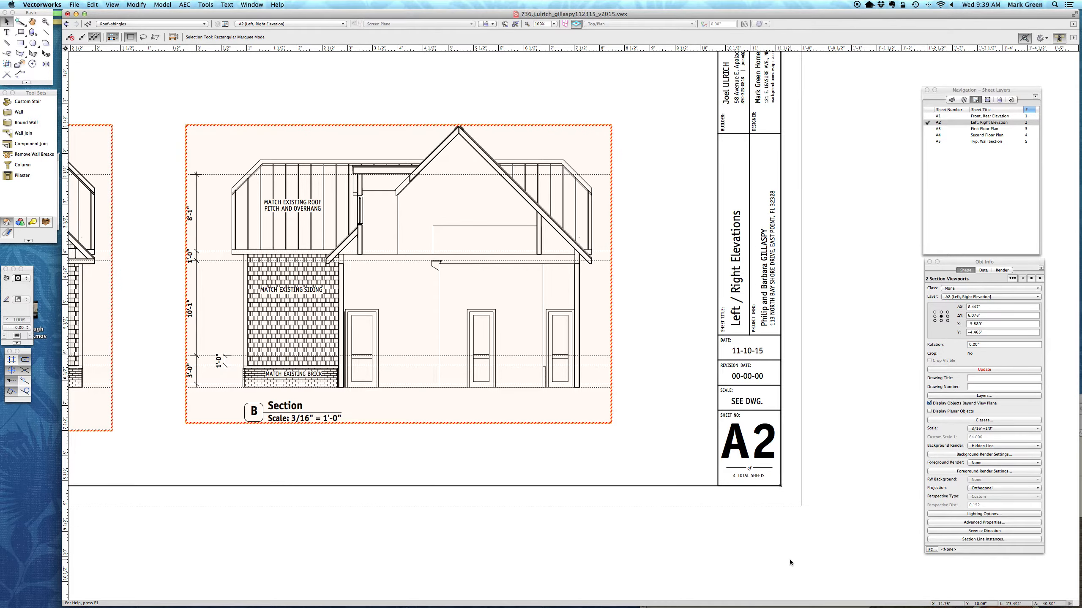
click(987, 369)
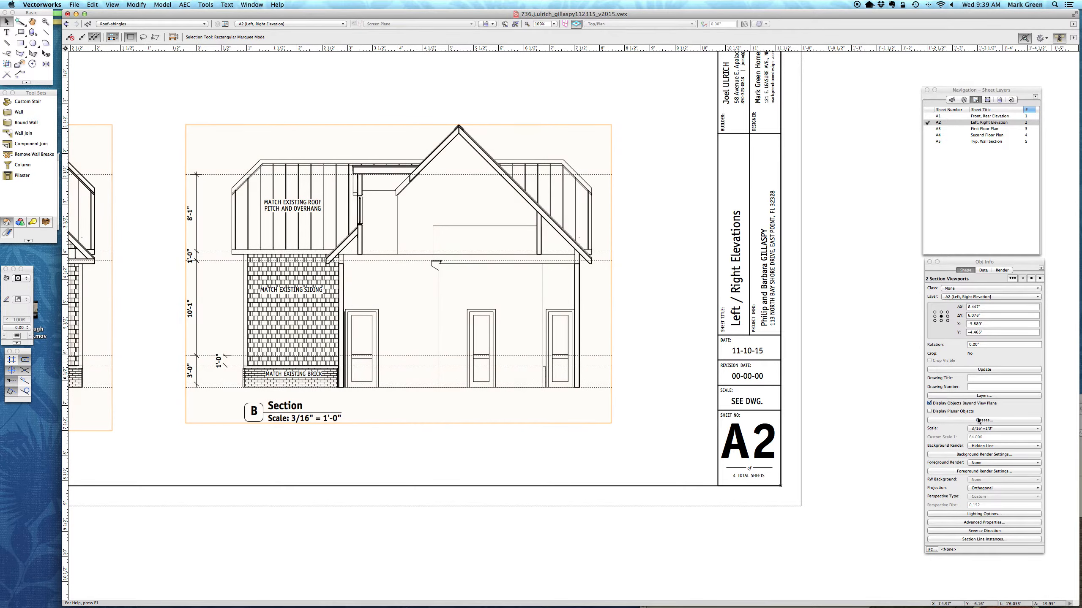
Step: Open the working-1 saved view and select the floor of the lower plan to check its class and thickness
click(999, 99)
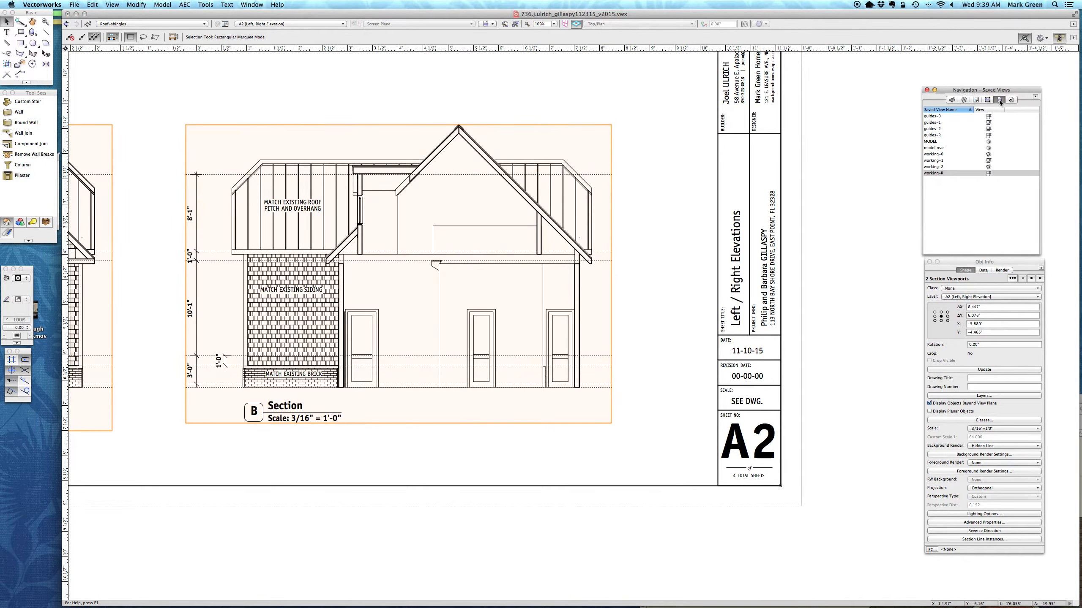
double_click(934, 160)
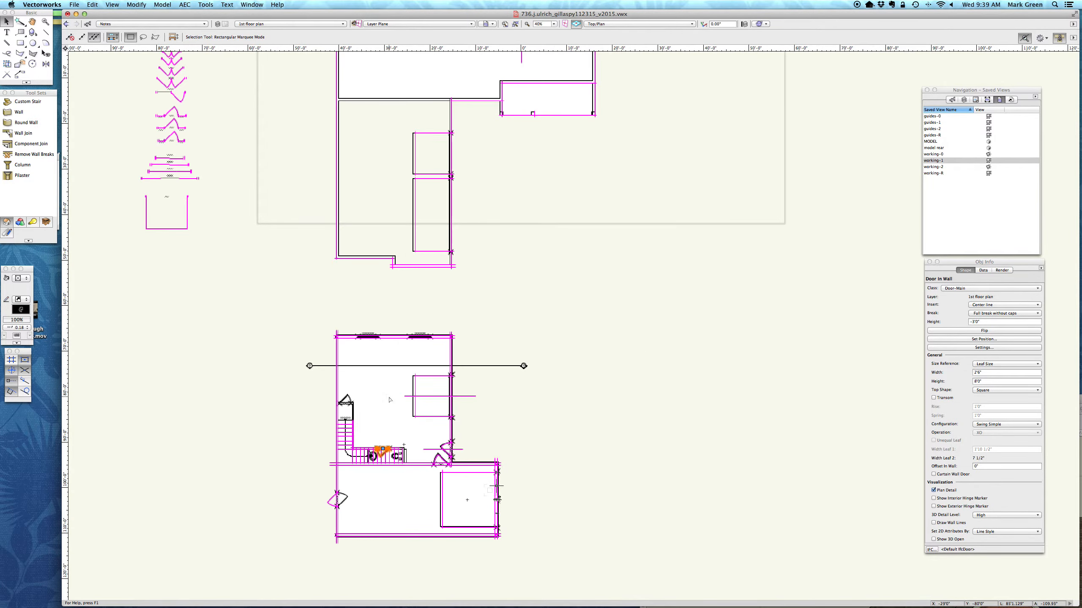
click(388, 398)
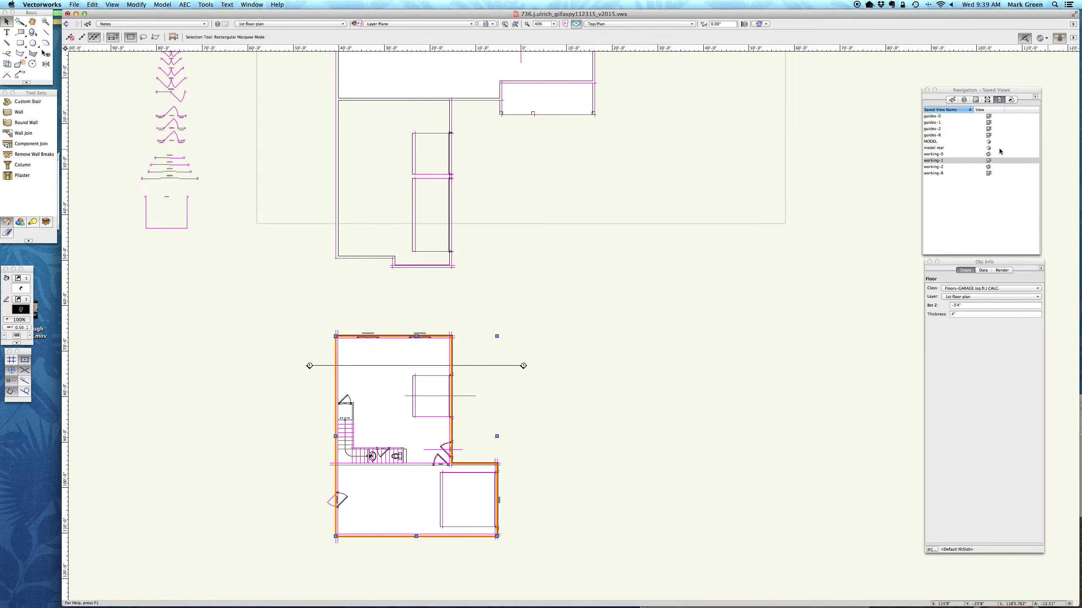
Step: Open the working-2 saved view of the 2nd floor plan and check its classes and design layers
double_click(996, 167)
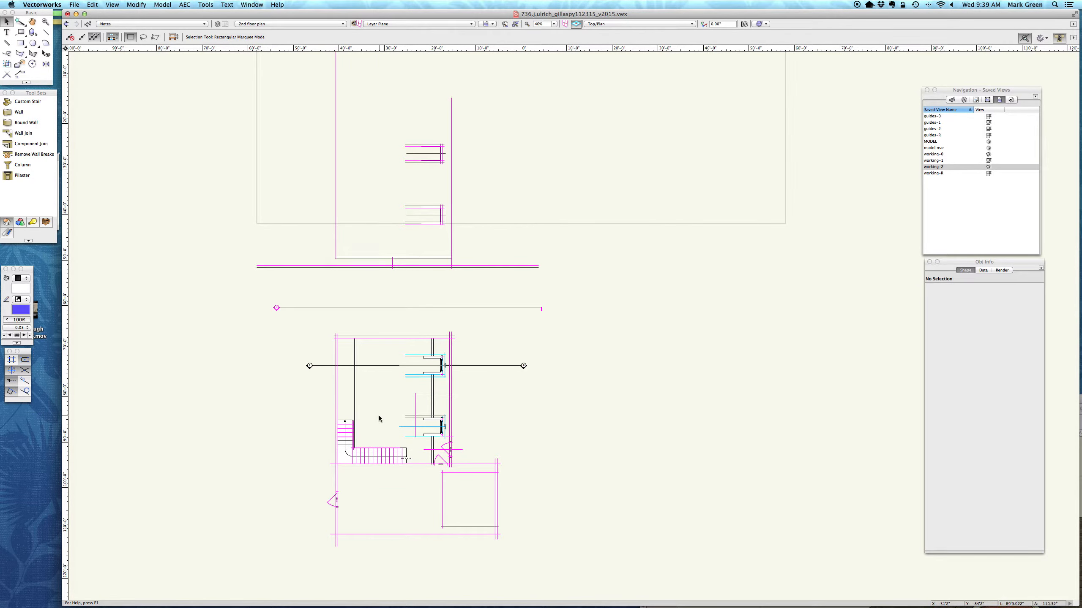
scroll(472, 405, up, 3)
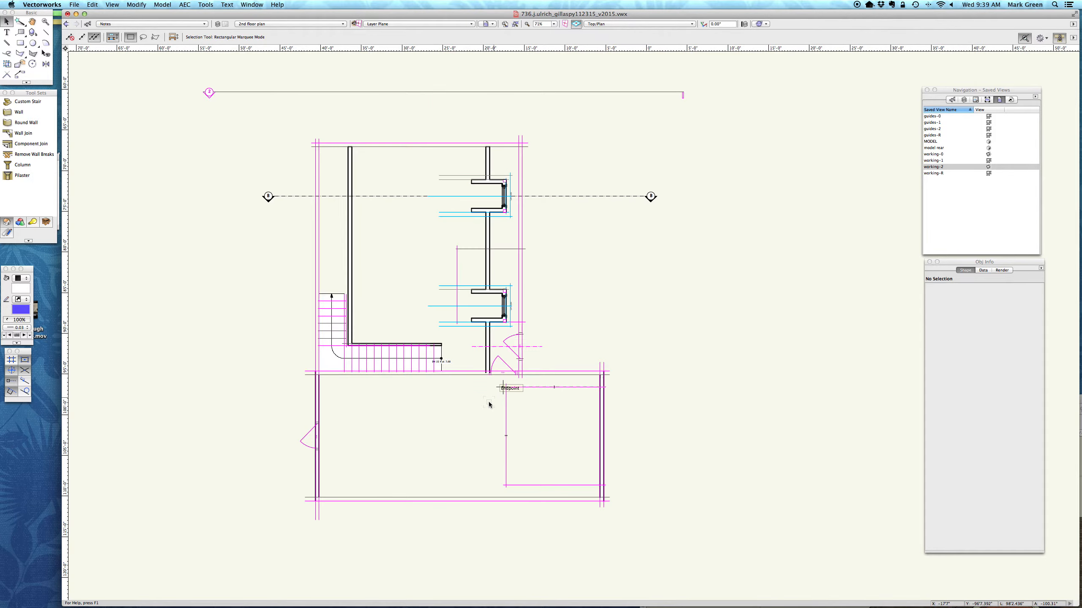
click(954, 101)
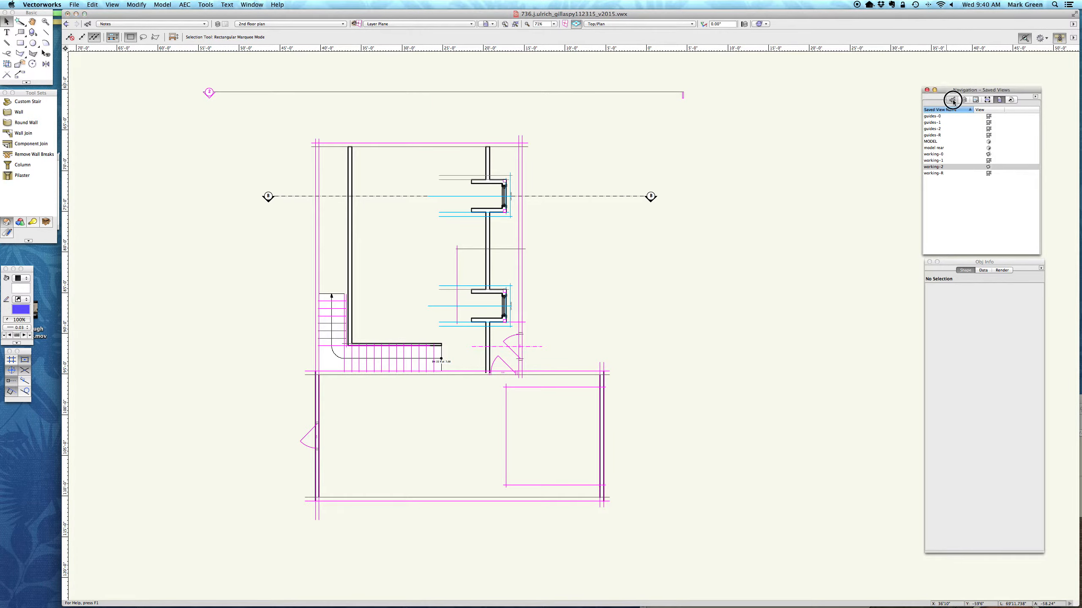
click(926, 155)
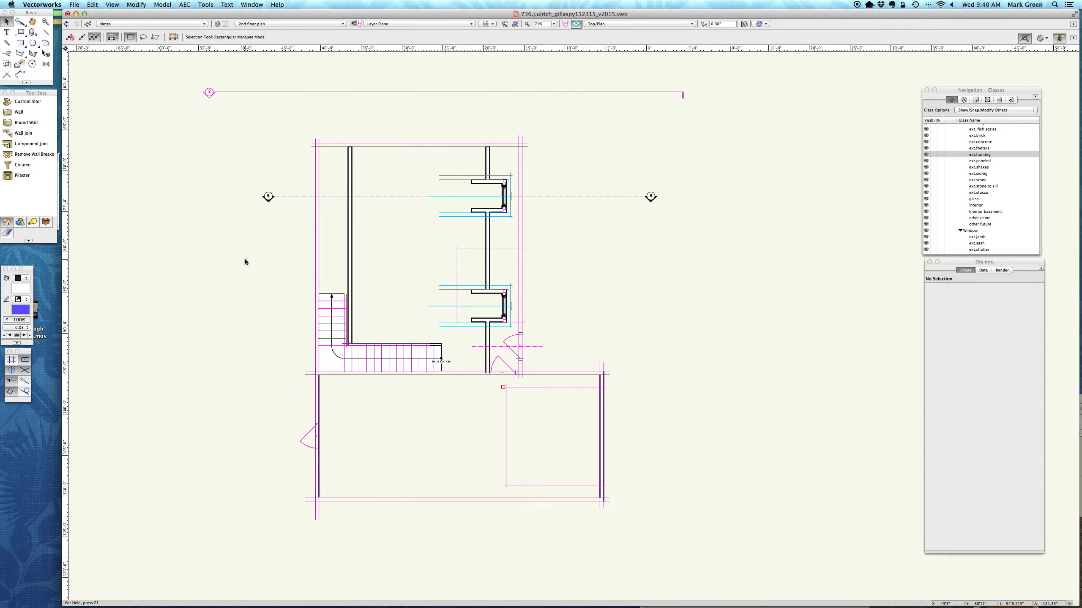
scroll(245, 259, down, 3)
scroll(533, 469, down, 2)
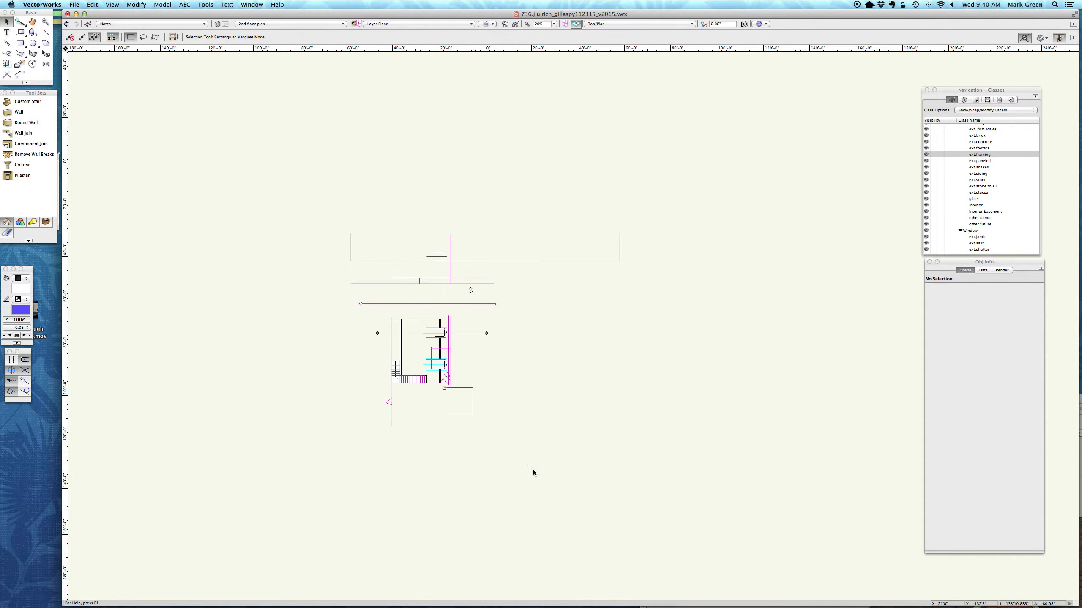
click(965, 100)
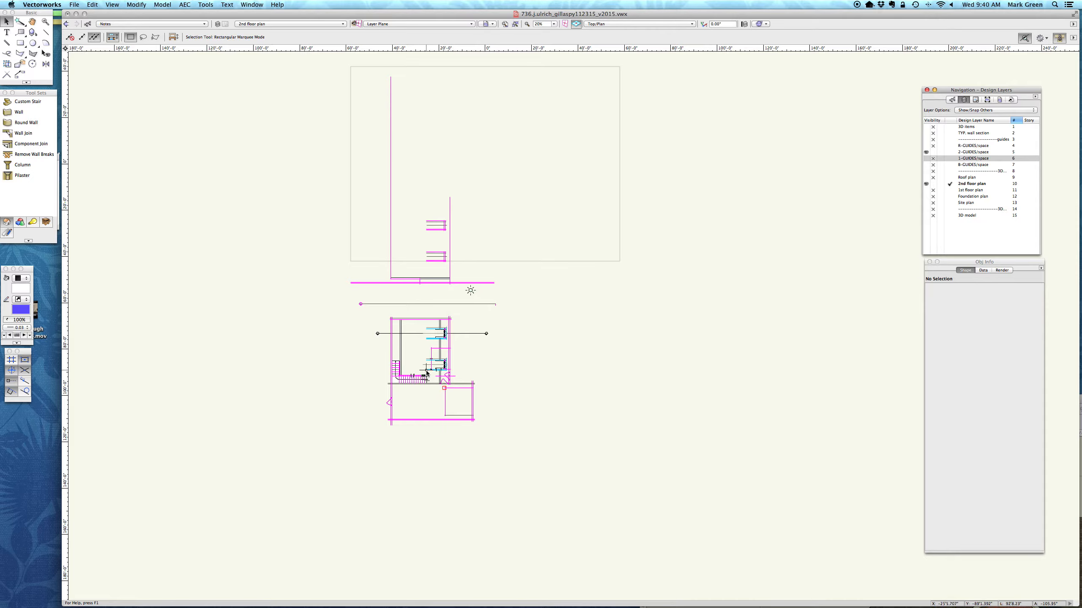
scroll(446, 378, up, 5)
scroll(794, 335, down, 4)
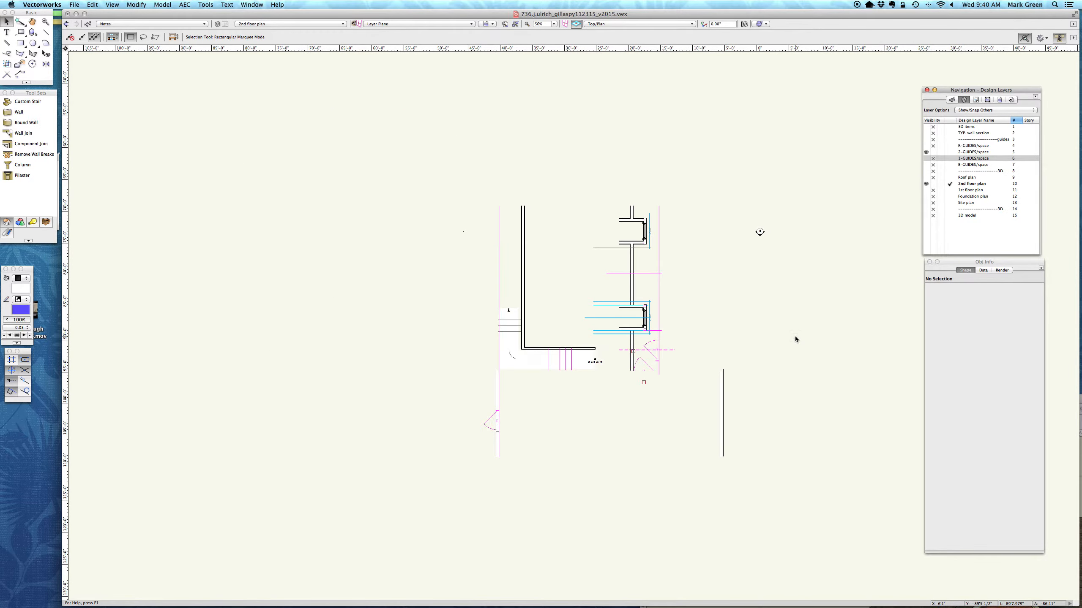
scroll(783, 279, up, 3)
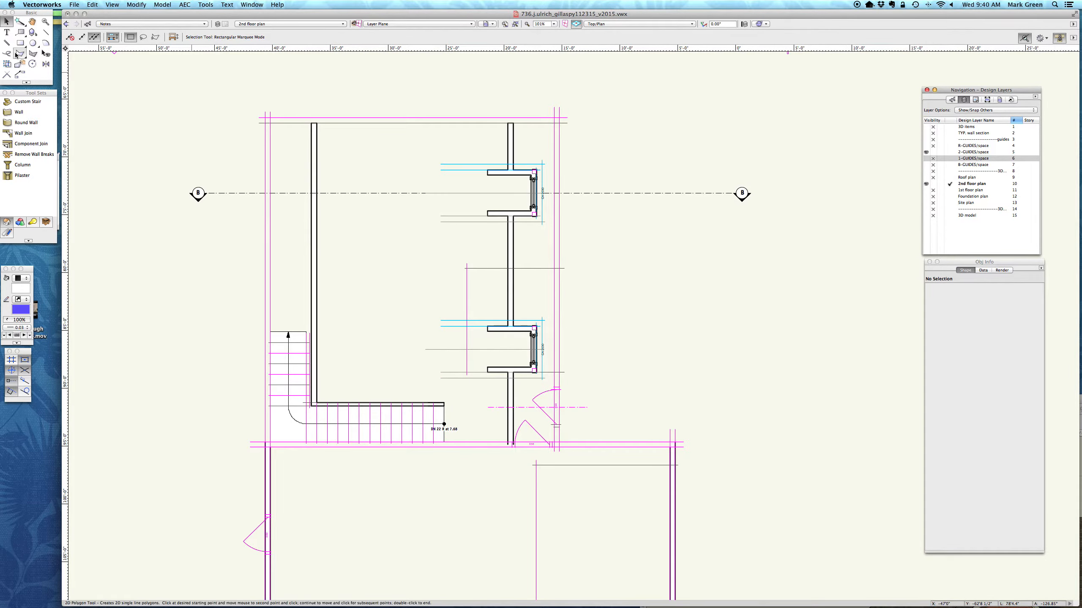
Step: Set the active class to Floors-new framing and draw a 25'5" by 28'5 1/2" rectangle over the main second-floor footprint
click(110, 24)
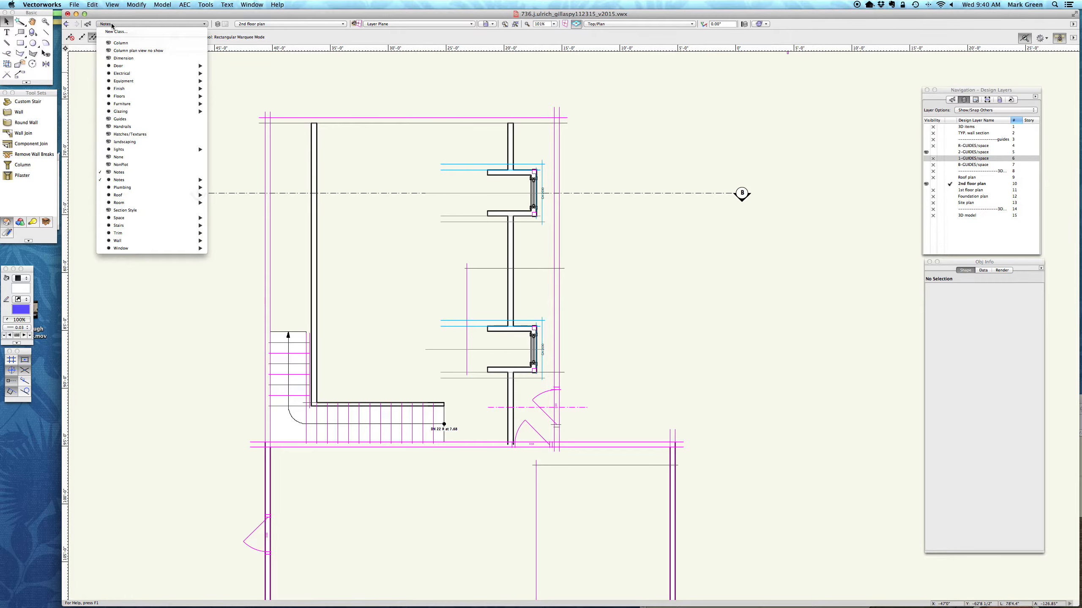
mouse_move(136, 97)
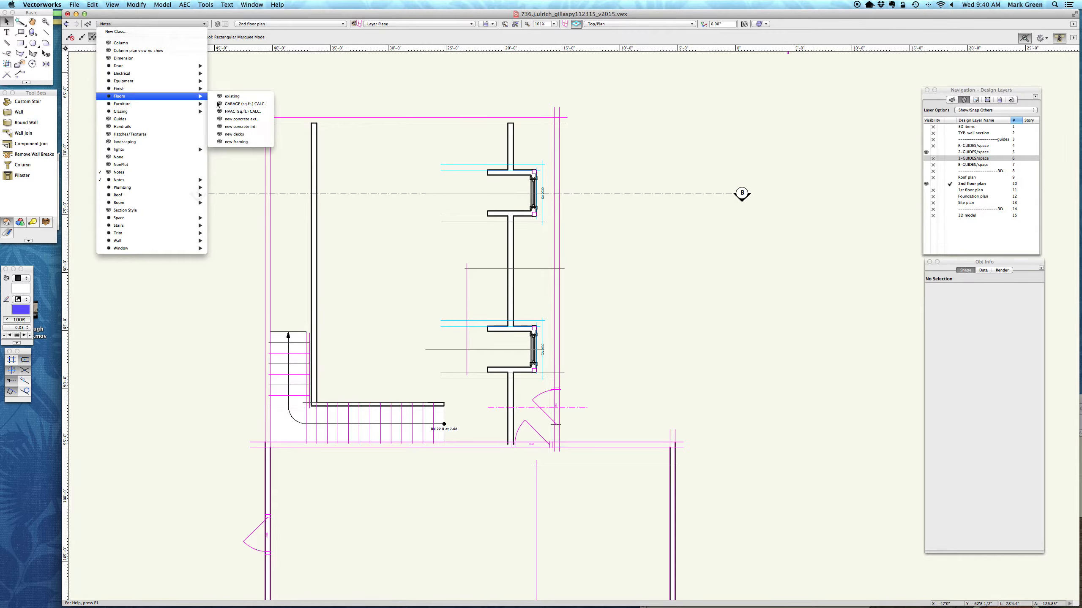
click(249, 142)
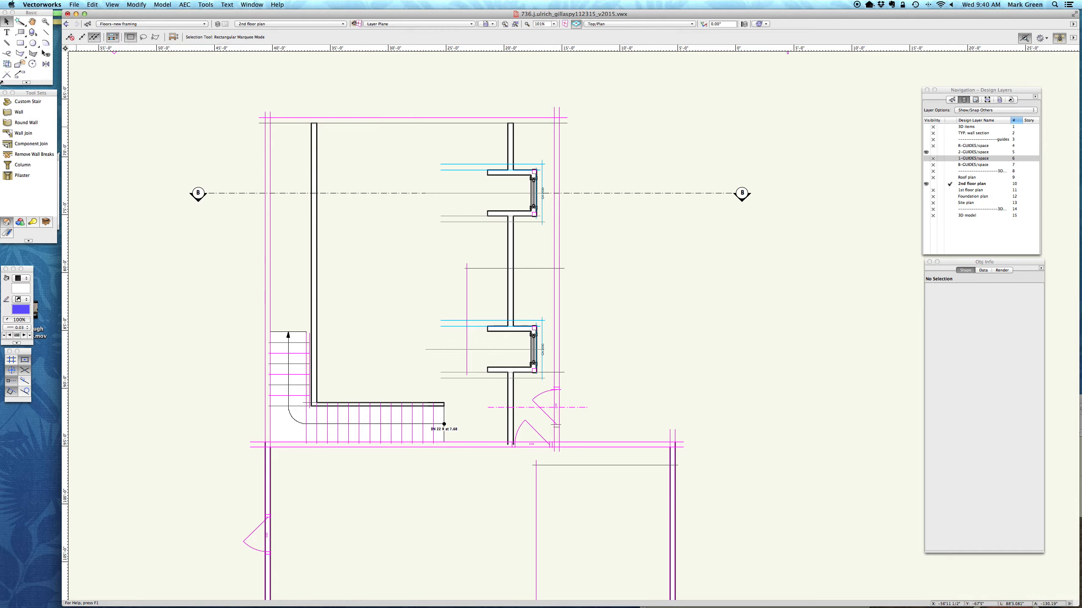
click(20, 42)
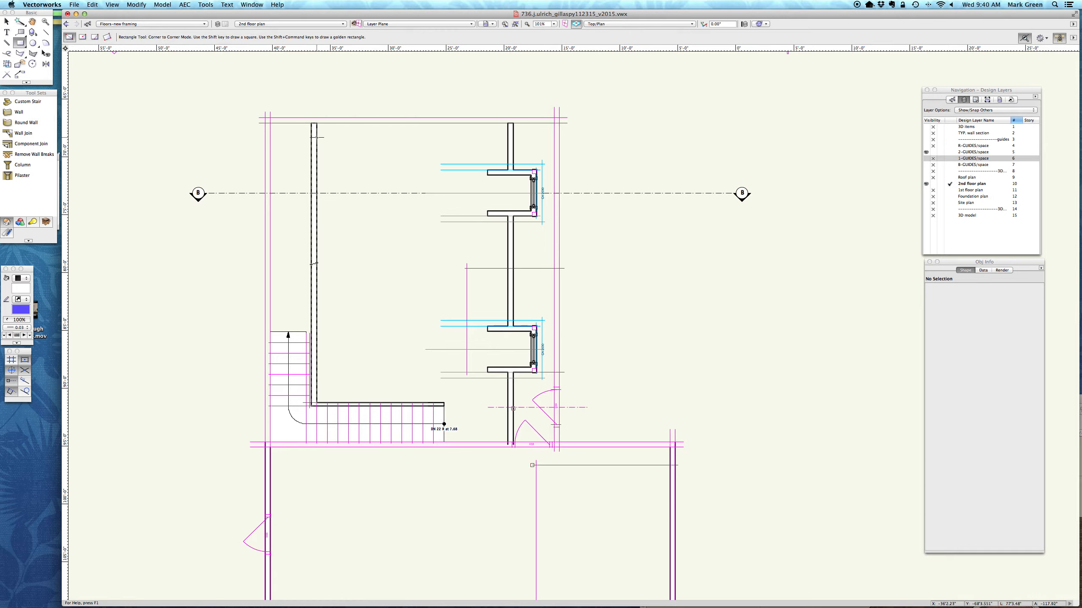
click(265, 117)
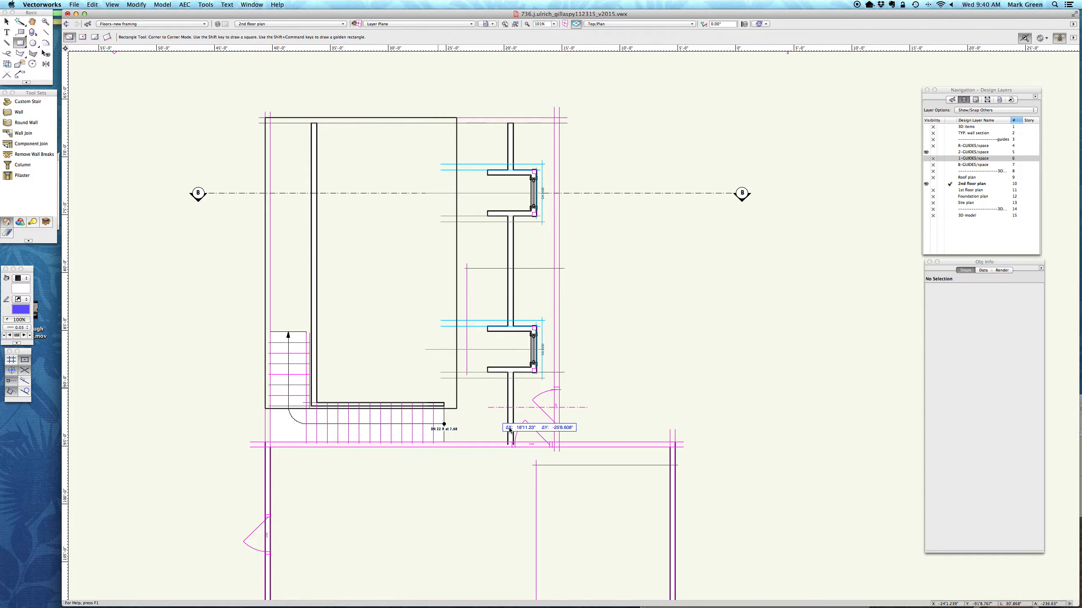
click(559, 447)
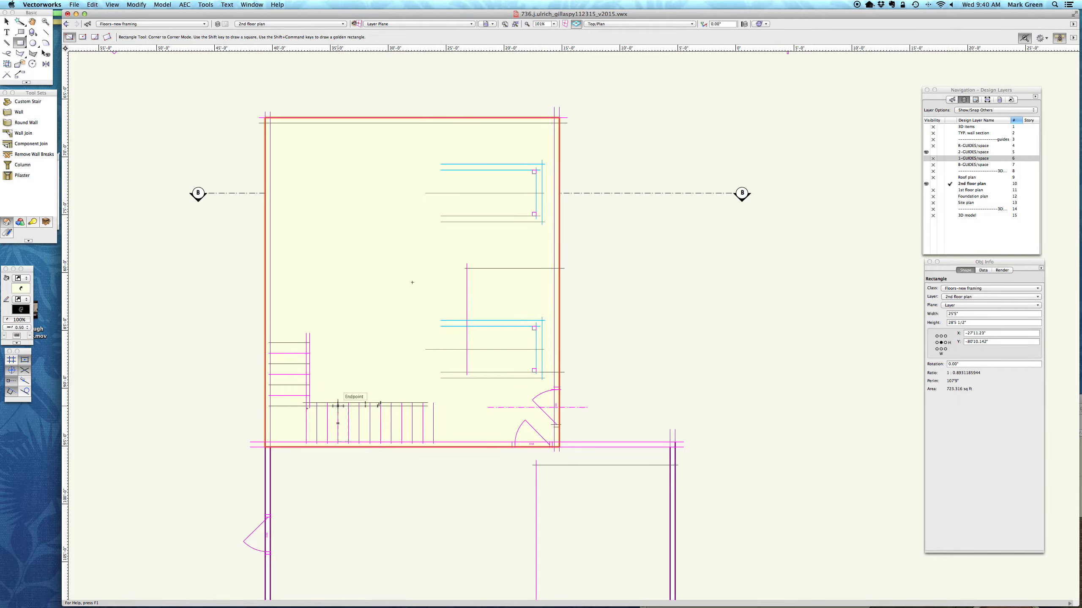
Step: Draw a 14'1" by 3'1" rectangle over the lower stair run and clip it out of the floor outline
click(269, 406)
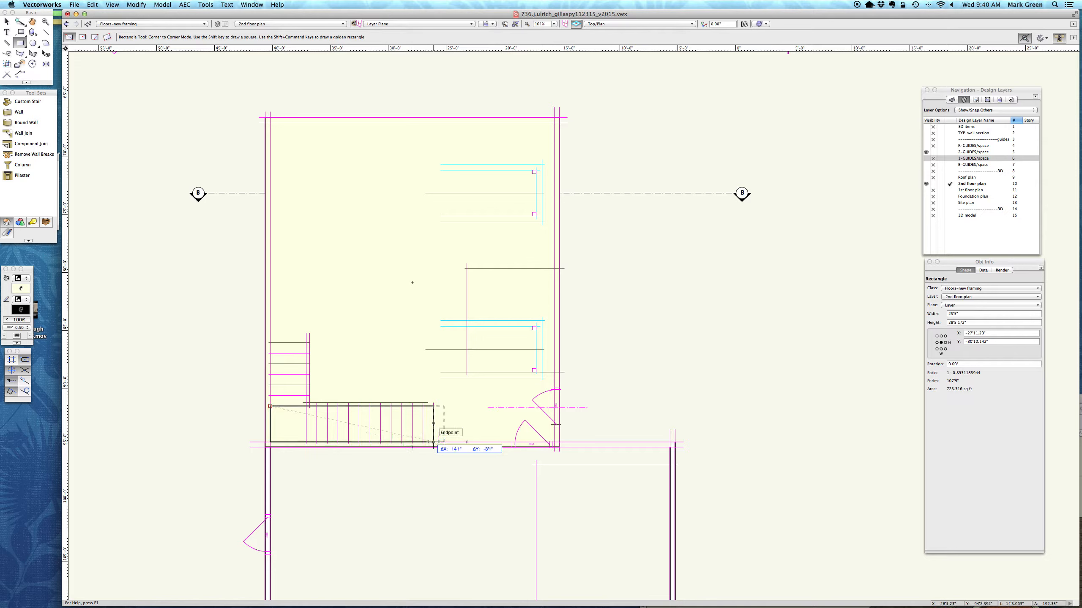
click(433, 442)
click(6, 22)
shift+click(321, 148)
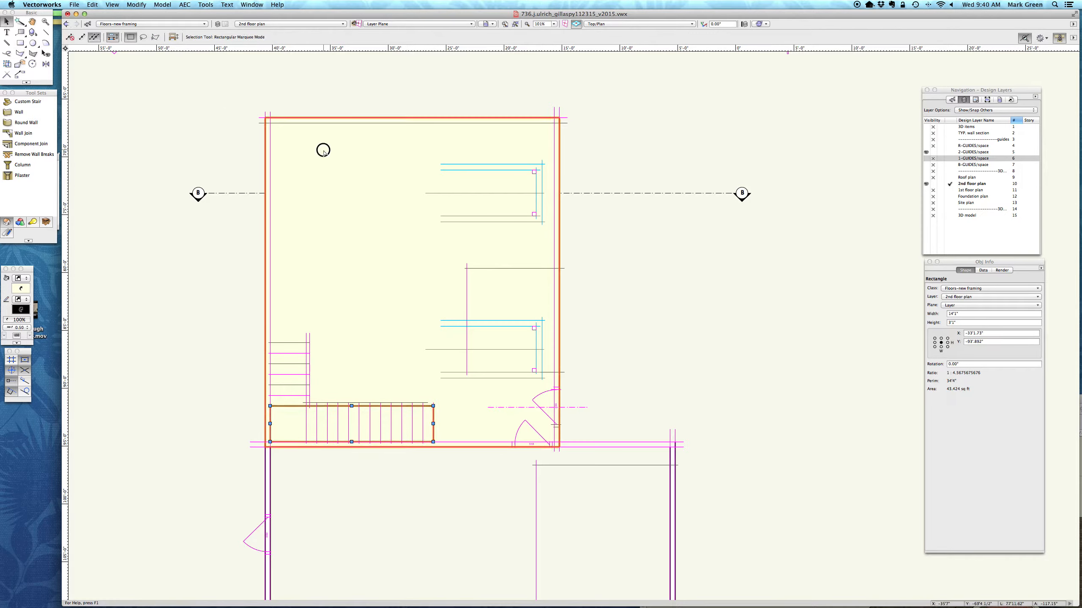
right_click(319, 138)
click(346, 285)
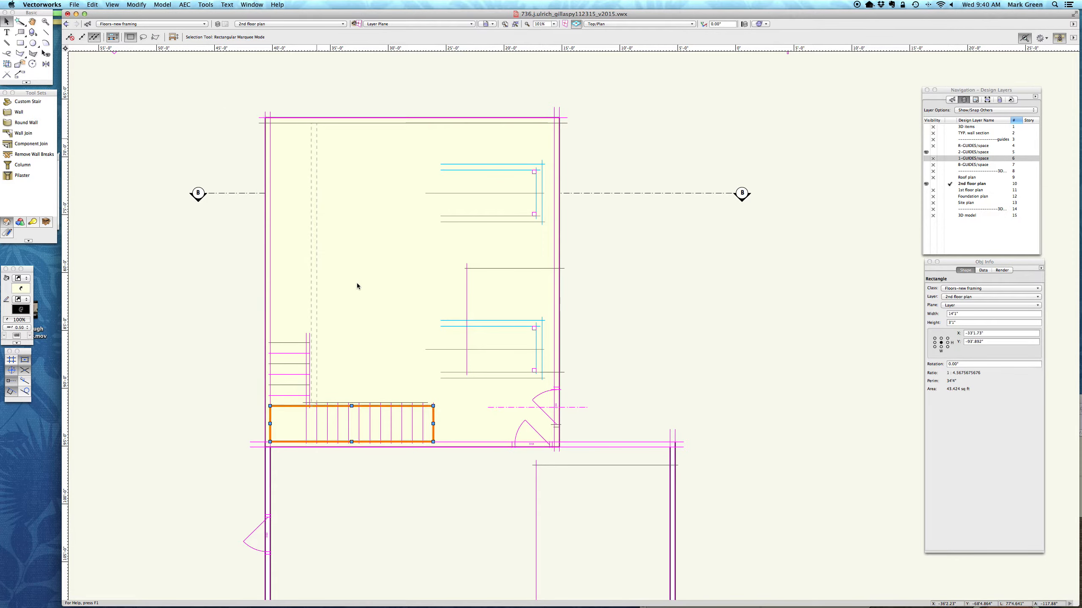
Step: Create a floor from the clipped outline with bottom Z -12 and thickness 12, and send it behind the walls
click(205, 4)
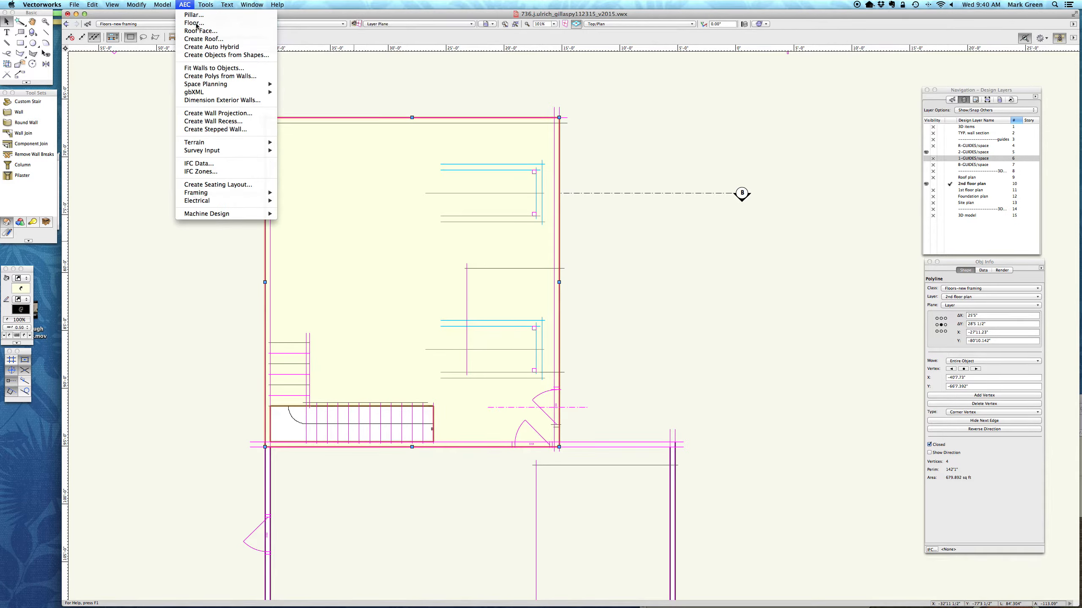
click(193, 23)
text(-12)
key(Tab)
text(12)
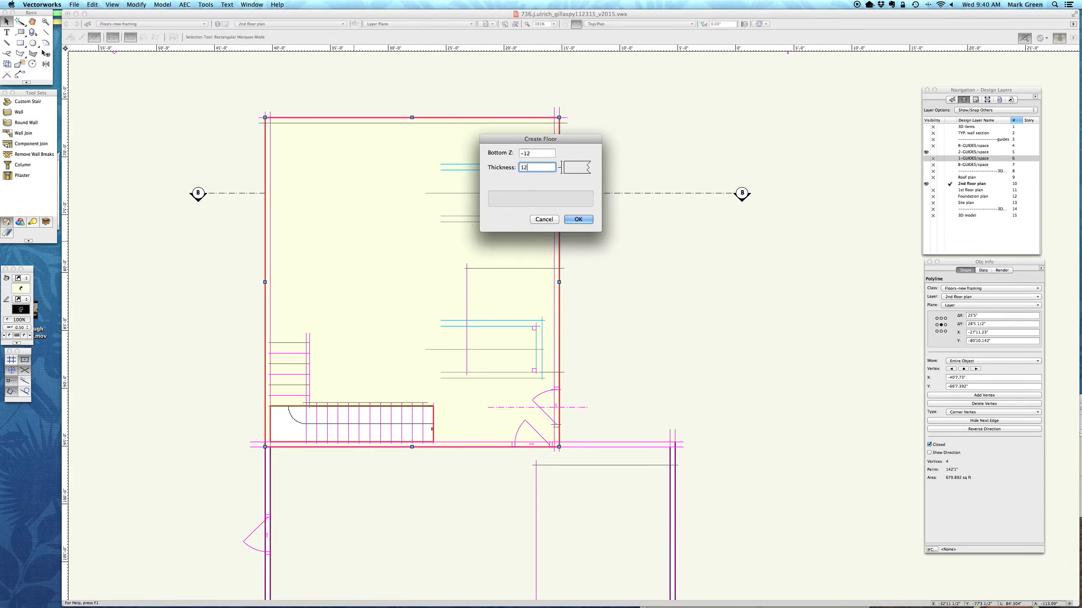
click(567, 219)
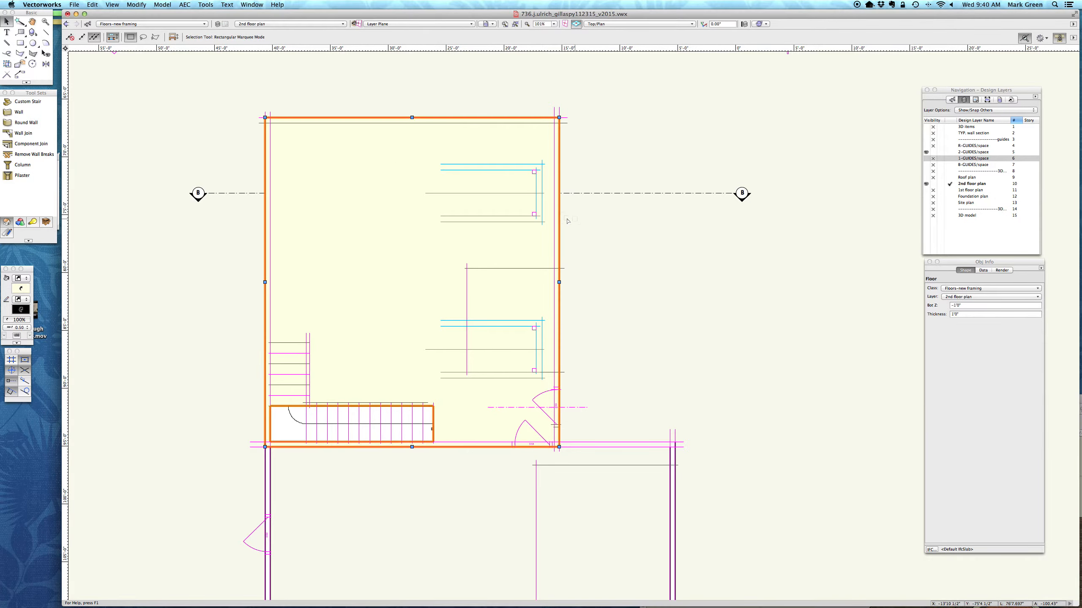
click(728, 237)
Step: Return to the A2 Left, Right Elevation sheet and update the two section viewports, checking the floor framing in section B
click(975, 99)
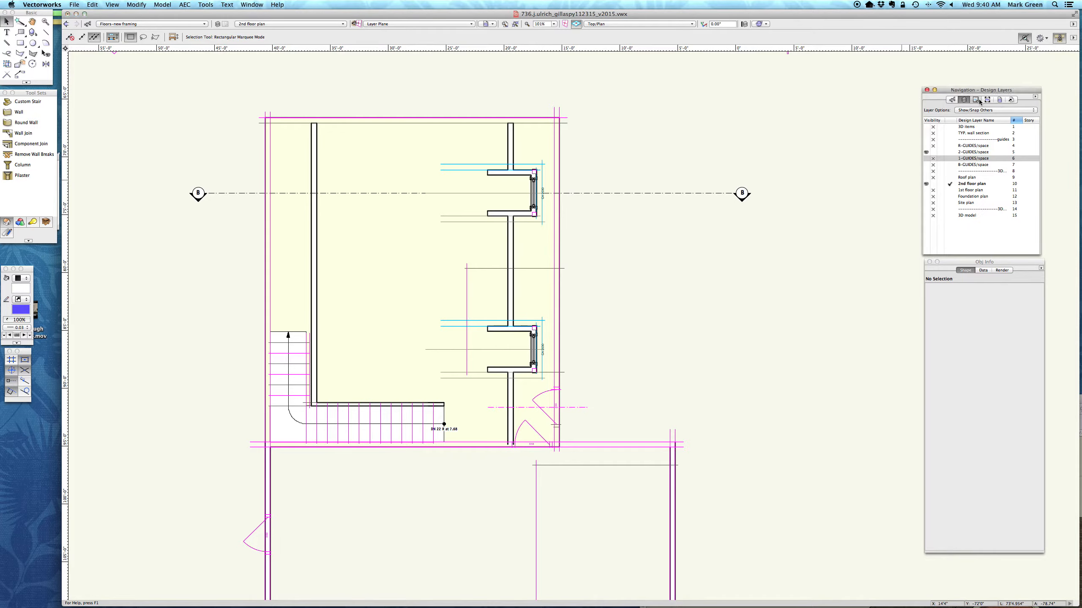
double_click(982, 123)
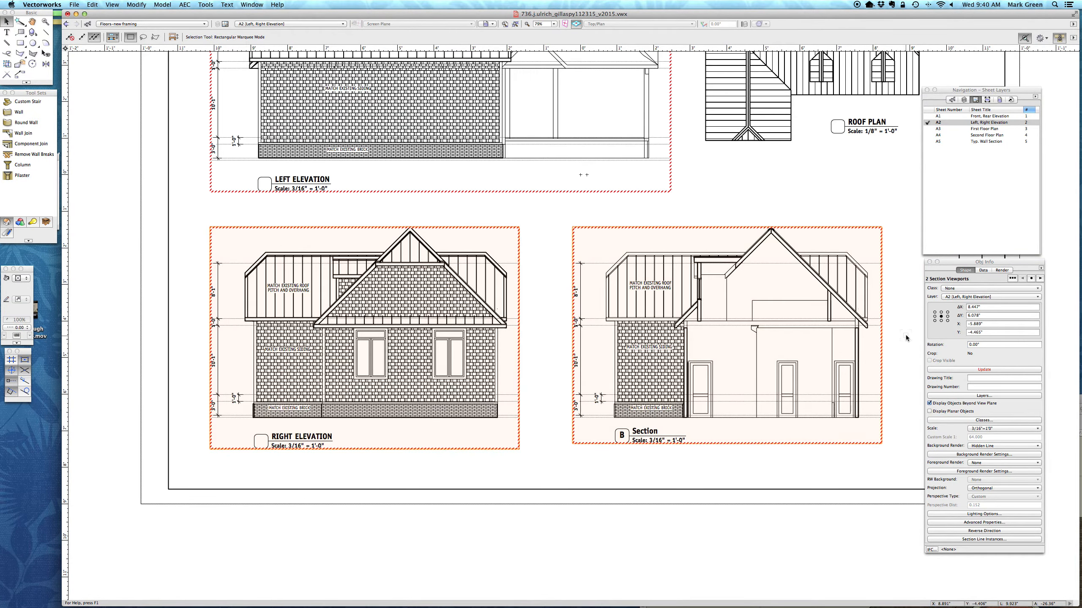
scroll(906, 337, up, 3)
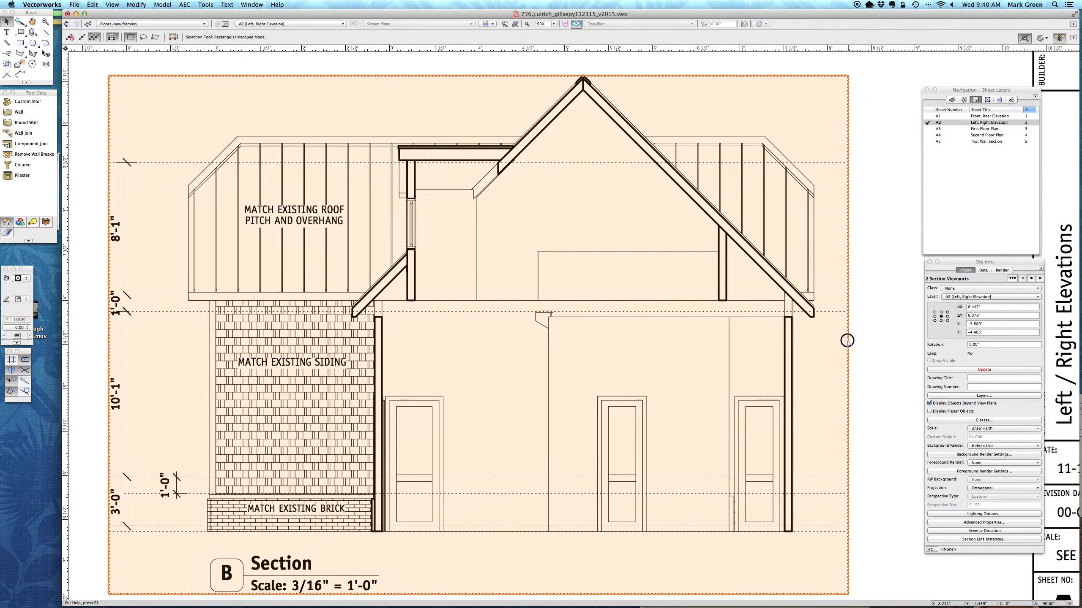
click(989, 370)
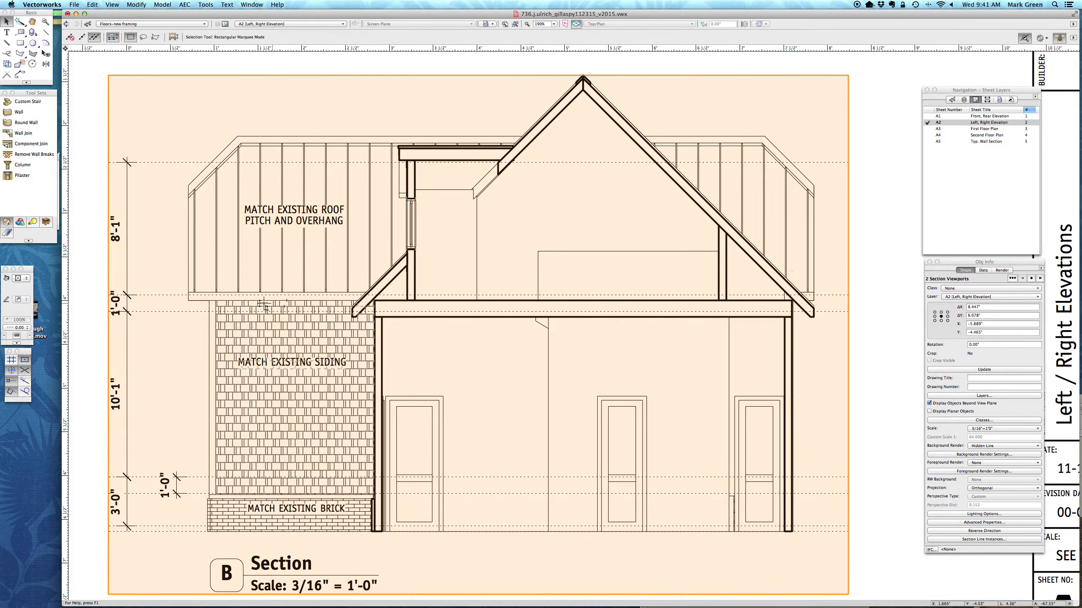
scroll(283, 313, down, 3)
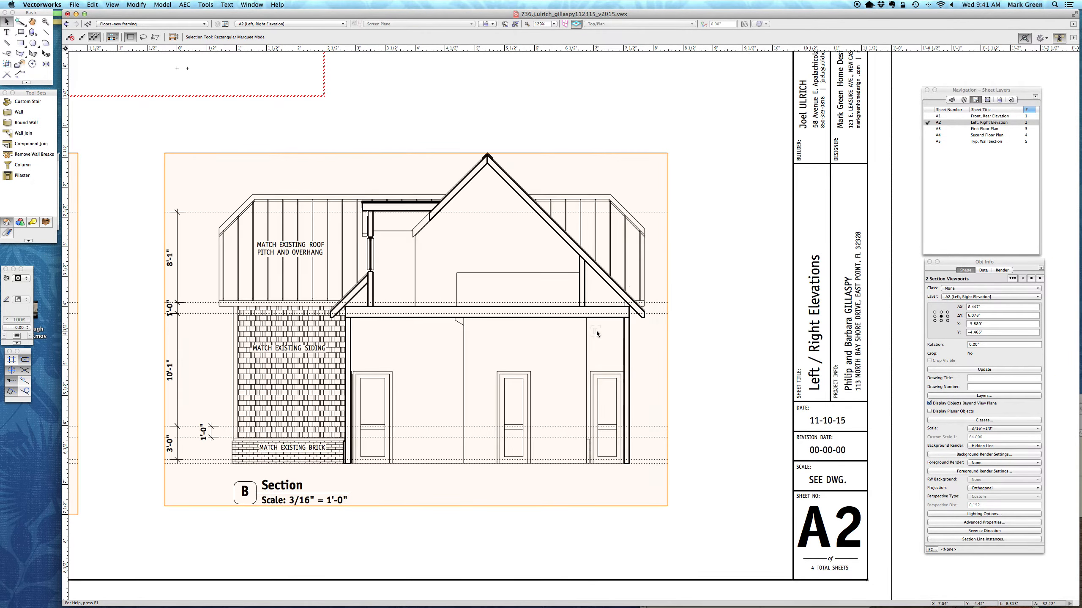
scroll(657, 328, down, 1)
scroll(657, 328, down, 1)
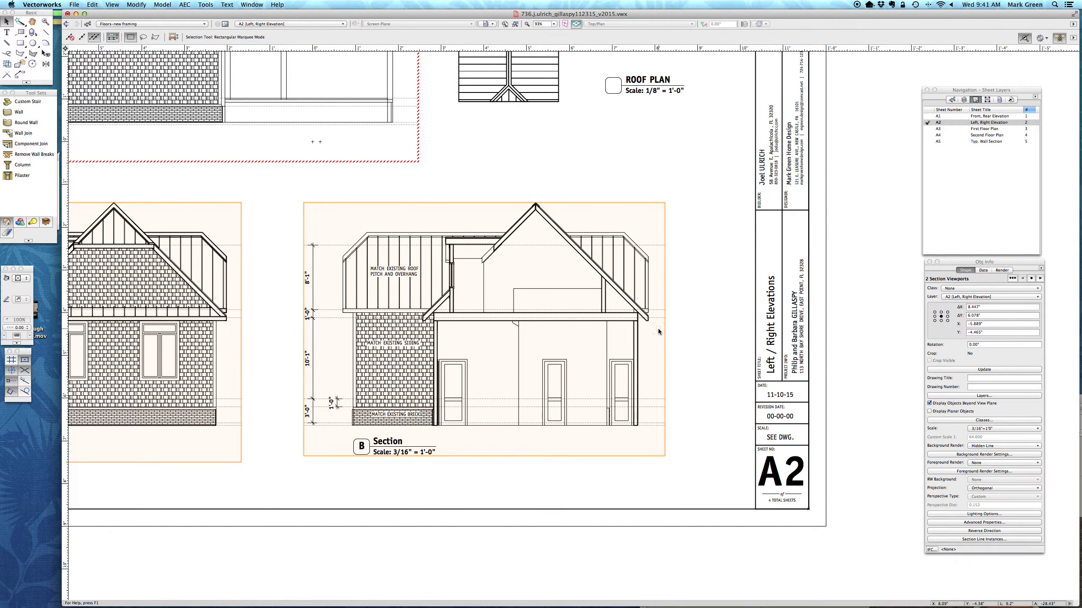
scroll(658, 328, down, 1)
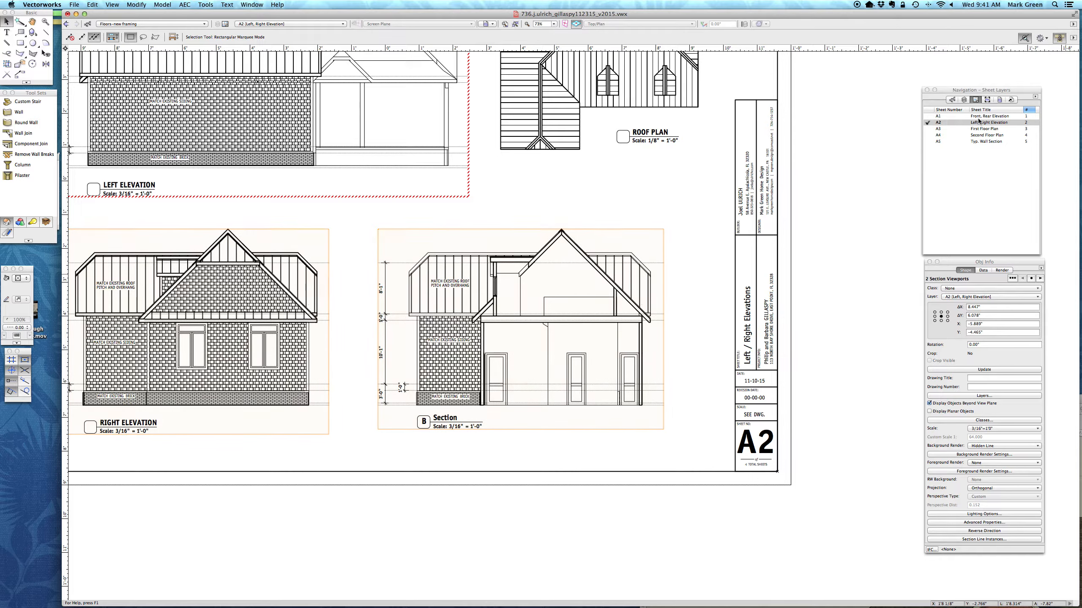
Step: Open the A1 Front, Rear Elevation sheet and update its out-of-date viewports
double_click(979, 116)
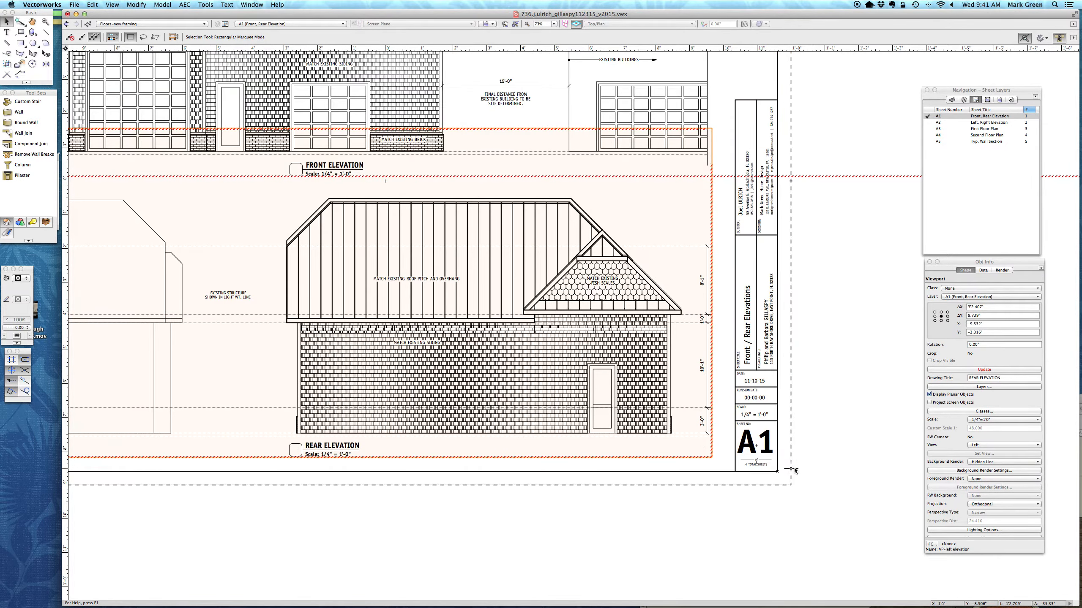
scroll(794, 468, down, 1)
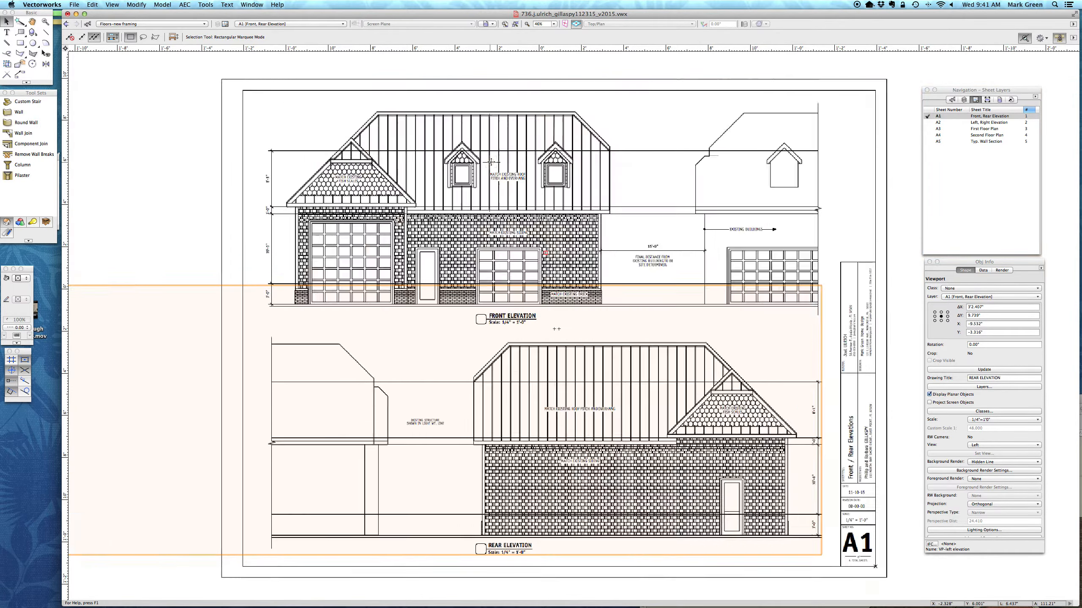
Step: Examine the front elevation's dormers and the rear elevation's gable, siding and door on sheet A1
scroll(486, 164, up, 3)
scroll(445, 136, up, 2)
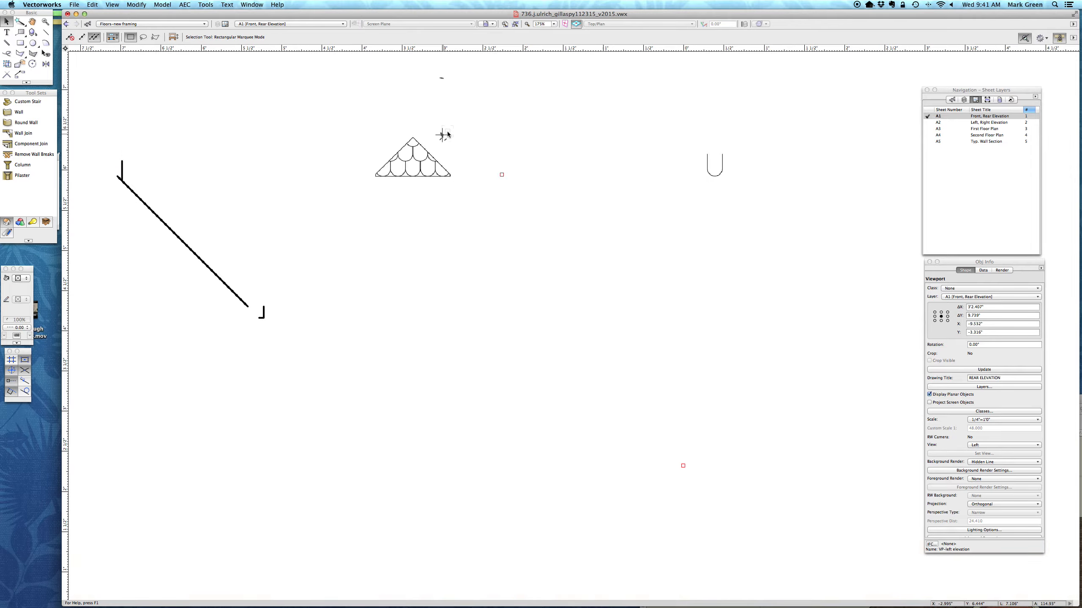
scroll(395, 114, up, 4)
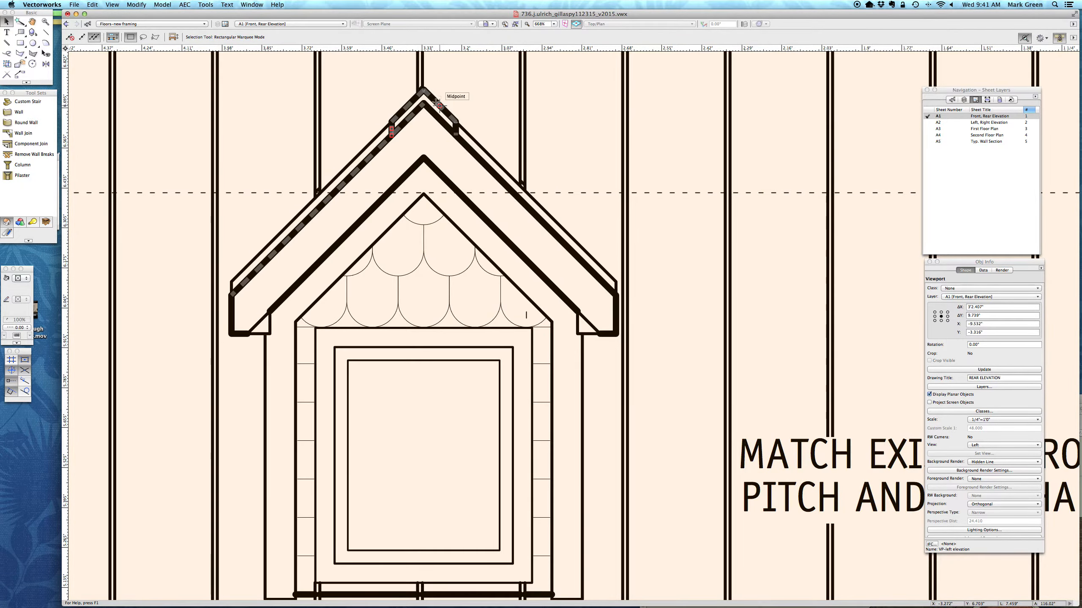
scroll(240, 150, down, 4)
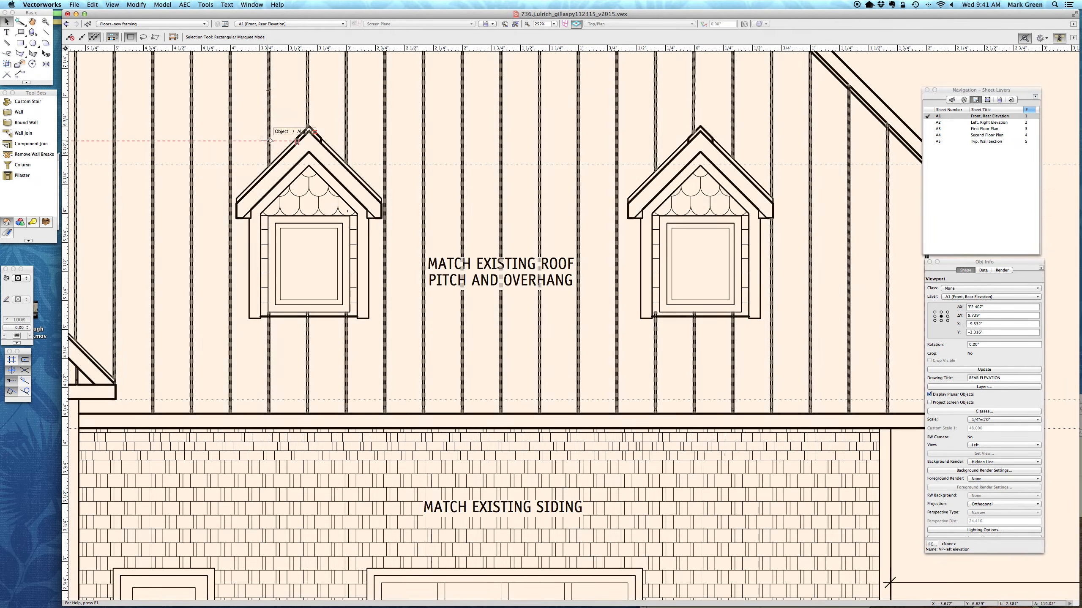
scroll(757, 184, down, 4)
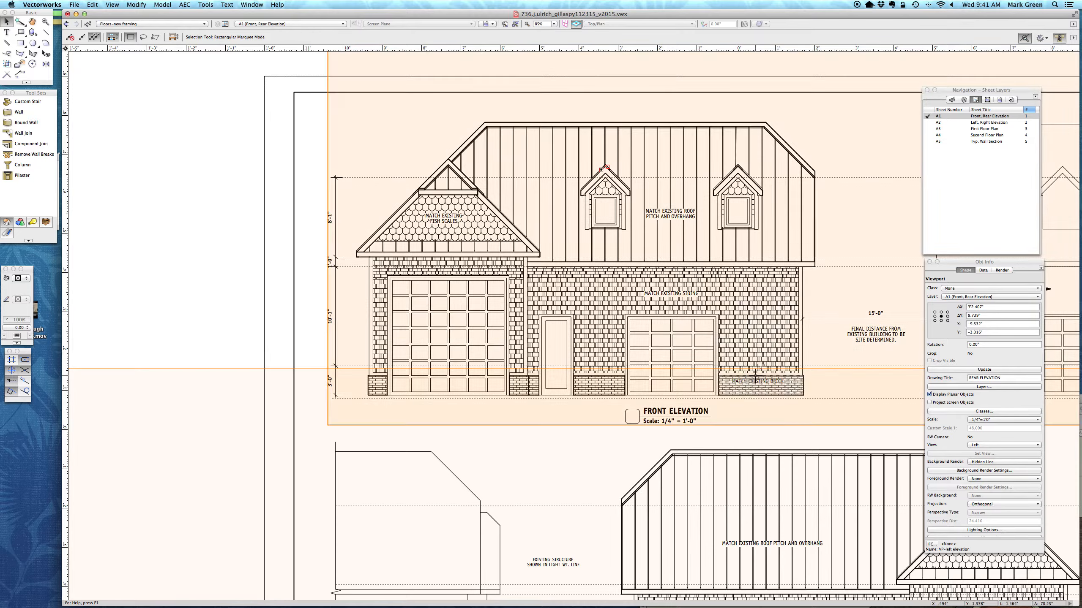
scroll(503, 231, down, 2)
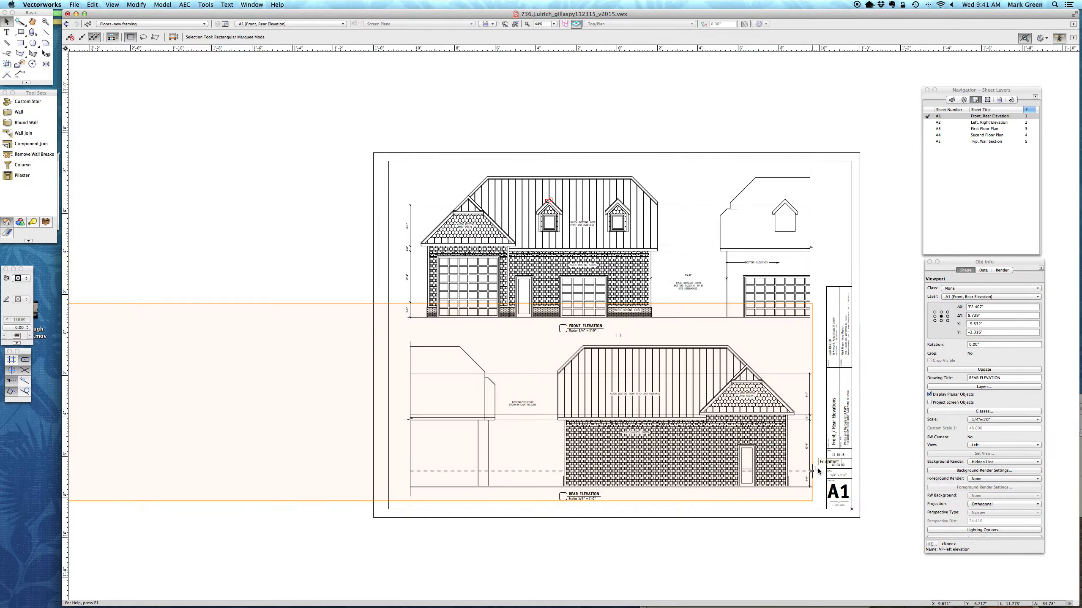
scroll(809, 464, up, 4)
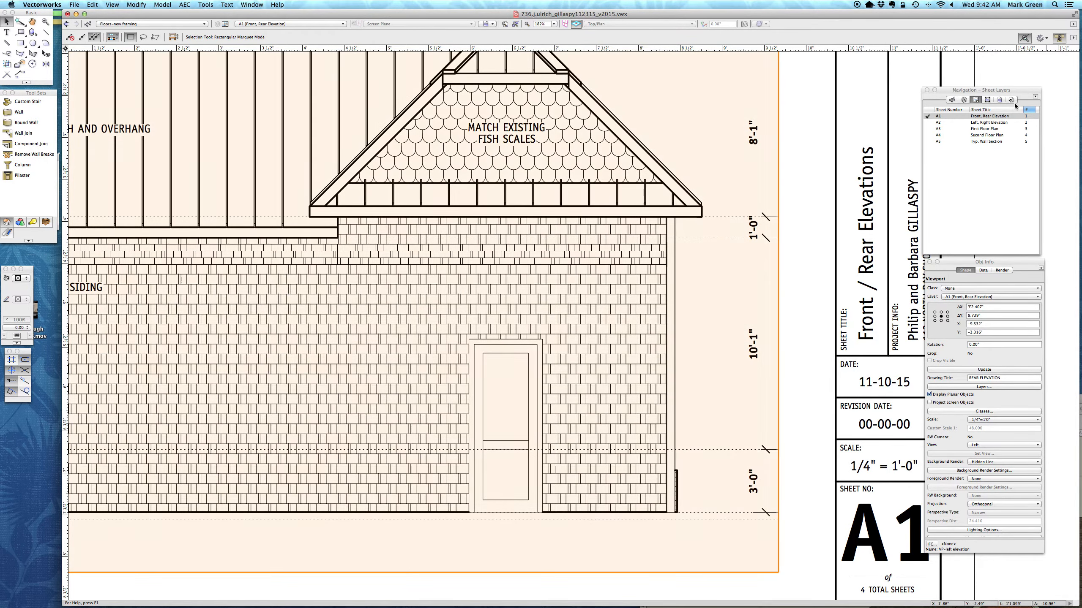
Step: Open the working-1 saved view in left isometric and inspect the first-floor exterior wall with the door
click(999, 99)
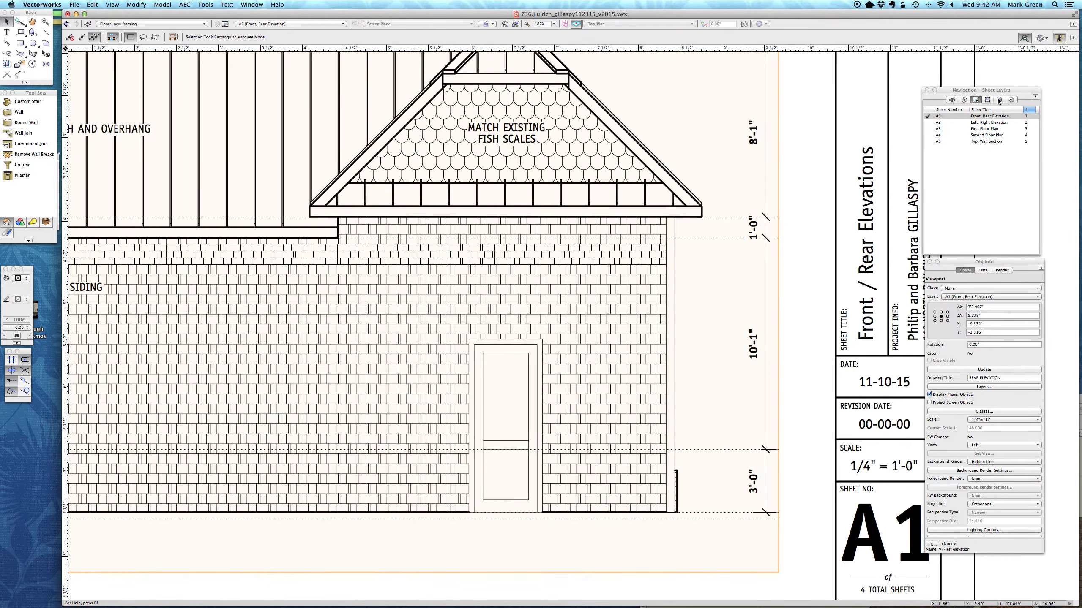
double_click(933, 161)
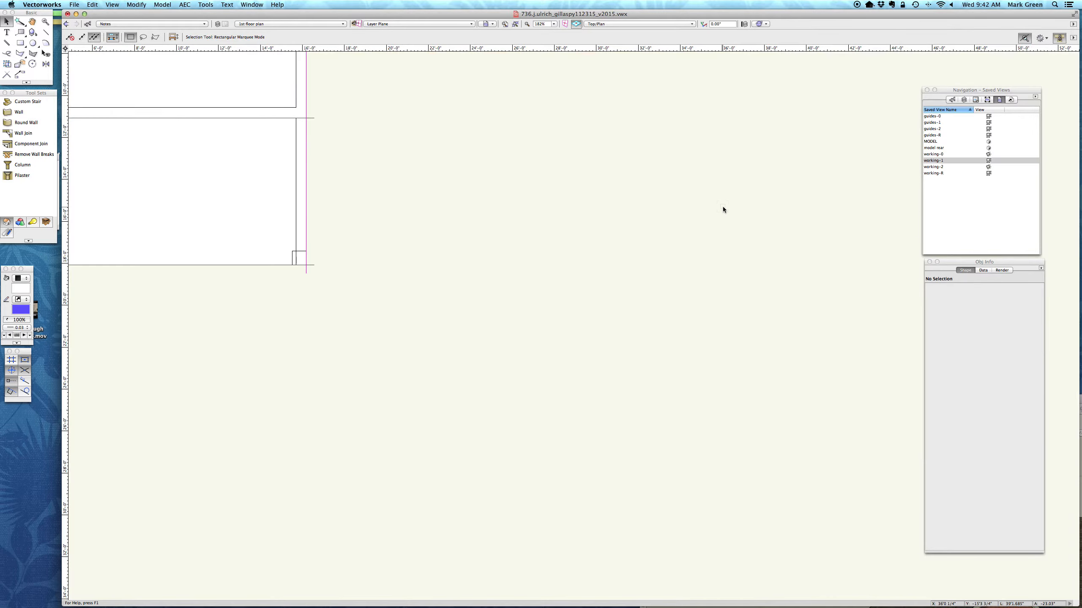
key(super+5)
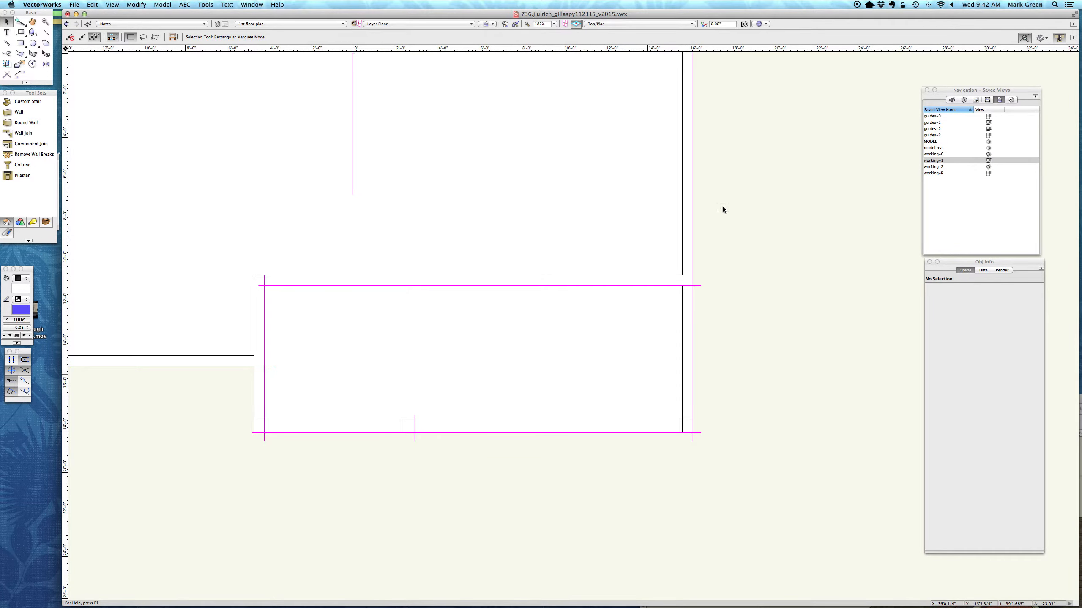
key(KP_1)
scroll(765, 178, down, 7)
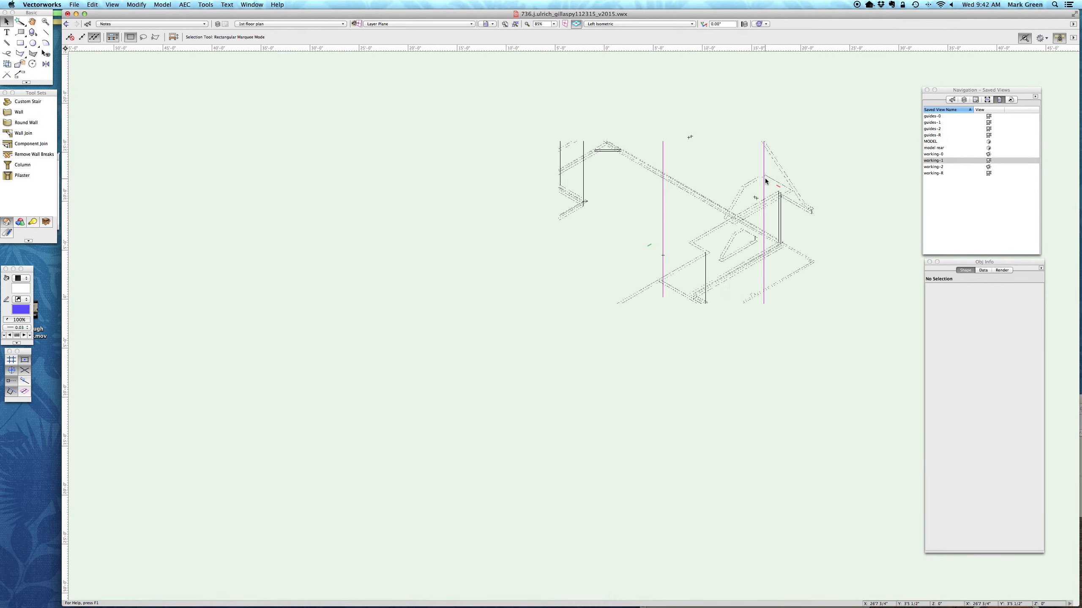
scroll(400, 239, down, 3)
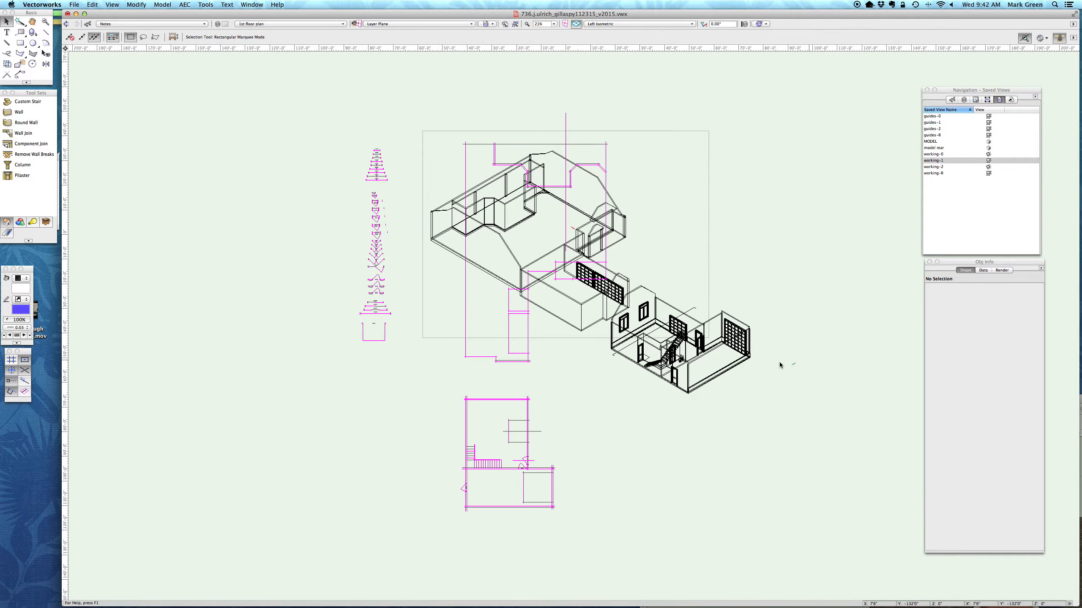
scroll(719, 396, up, 2)
scroll(720, 396, up, 3)
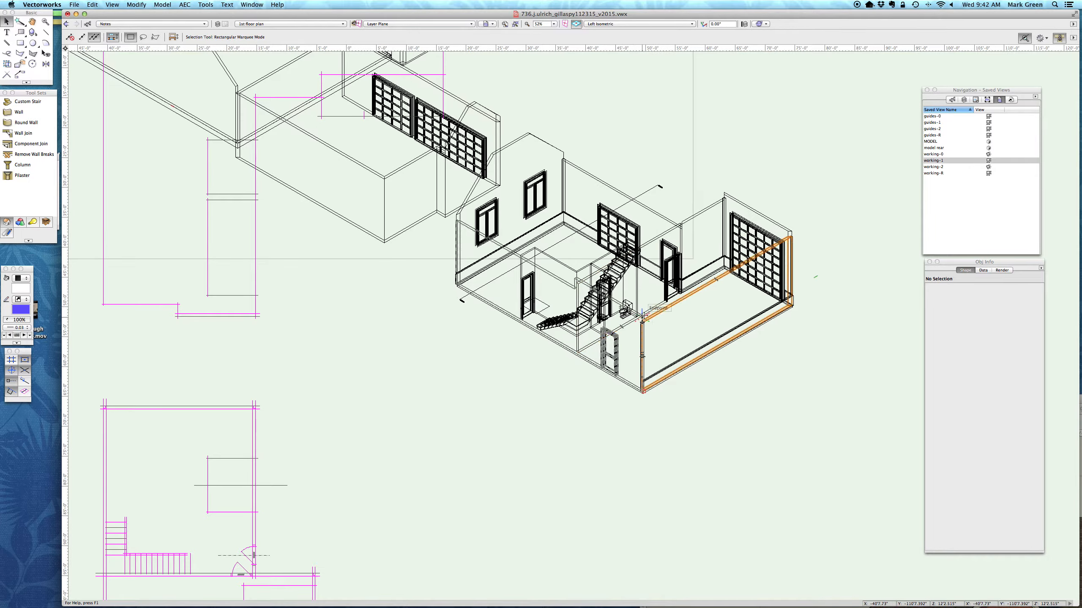
scroll(644, 317, up, 3)
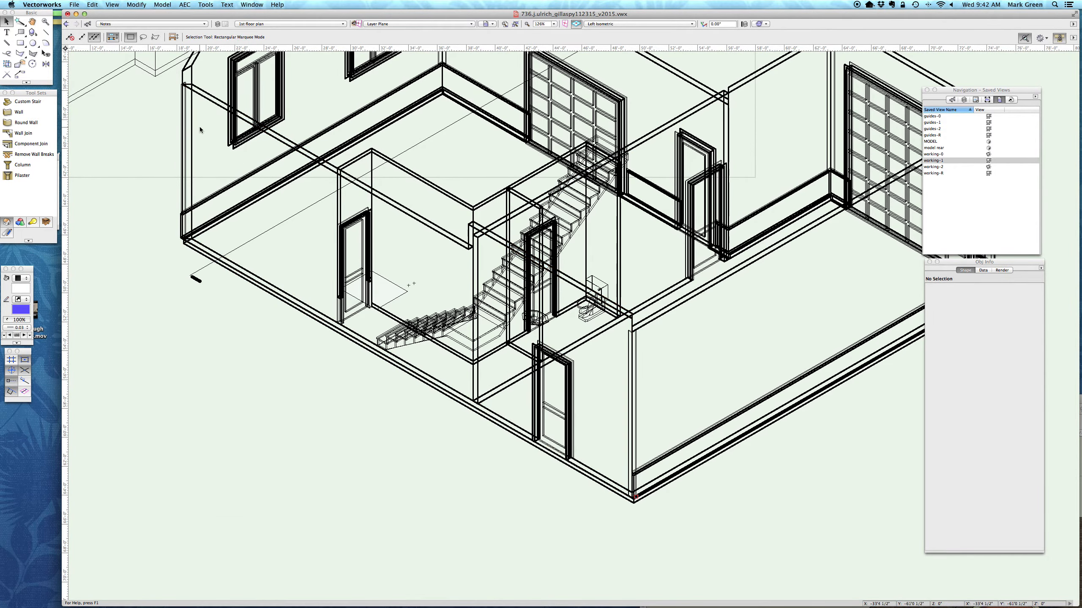
click(397, 208)
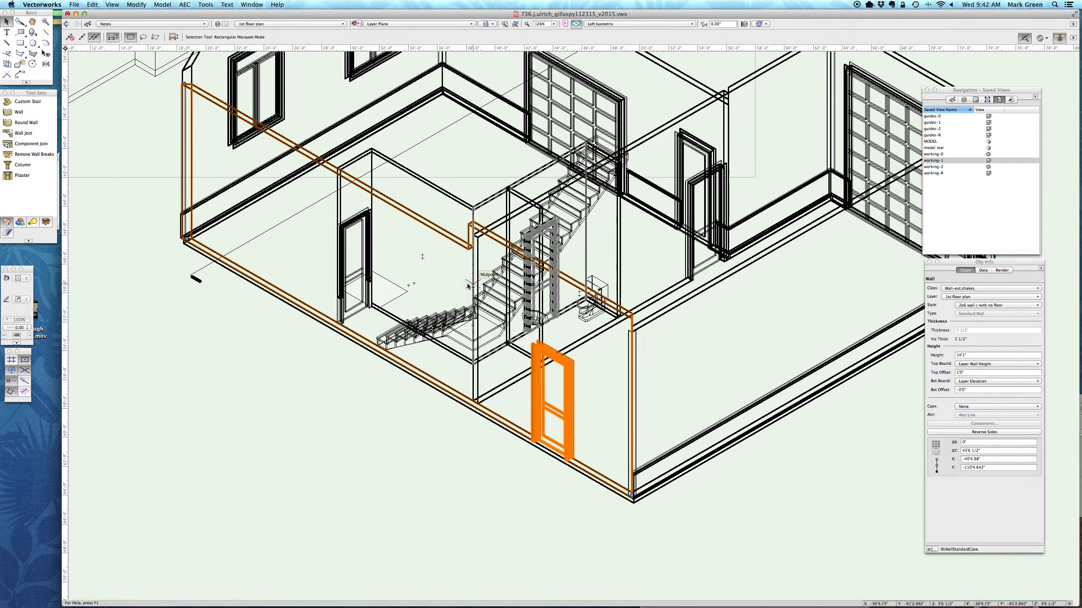
Step: Return to the A1 Front, Rear Elevation sheet and examine the rear elevation's base and the front elevation's dormer roof and fascia
click(976, 100)
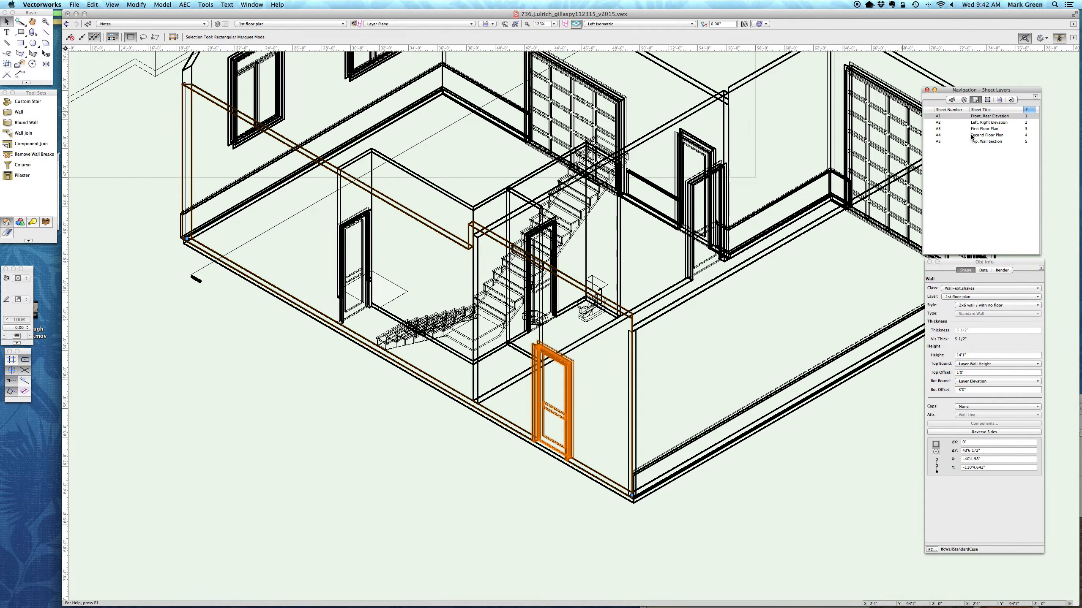
double_click(993, 116)
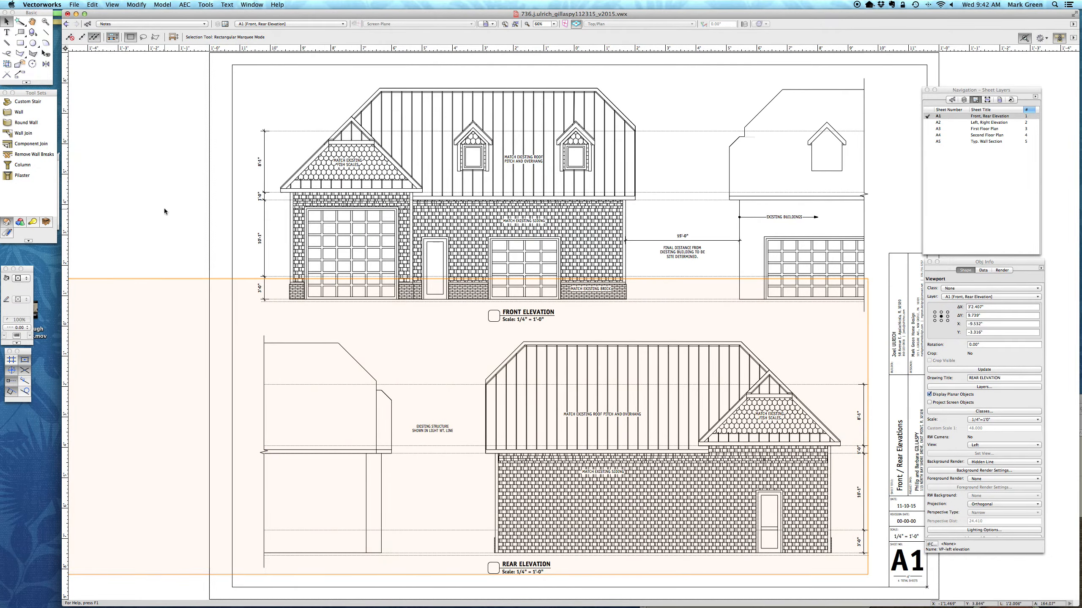
click(165, 212)
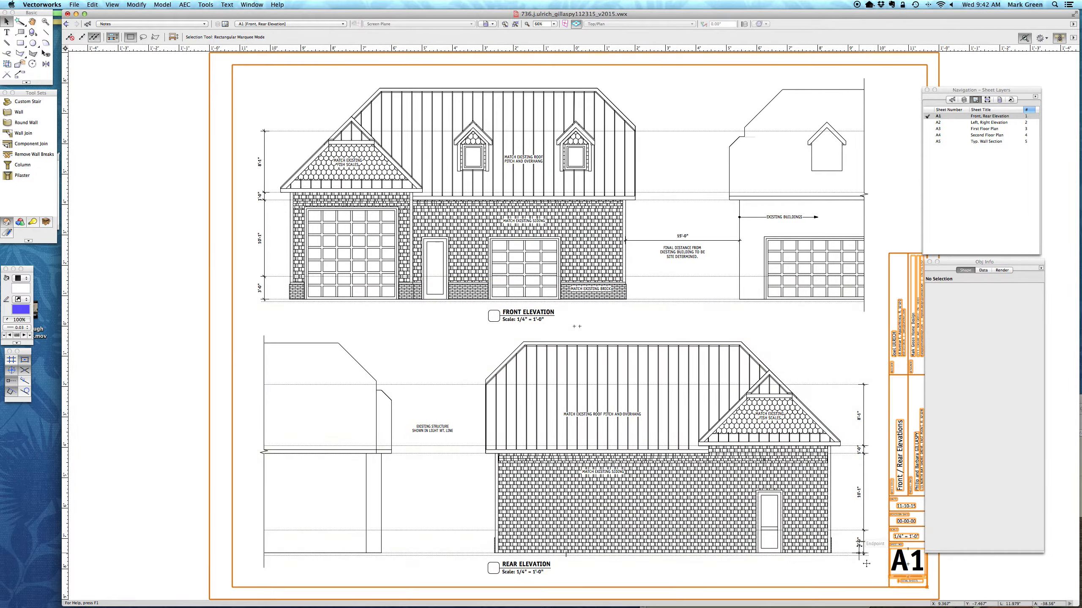
scroll(856, 555, up, 3)
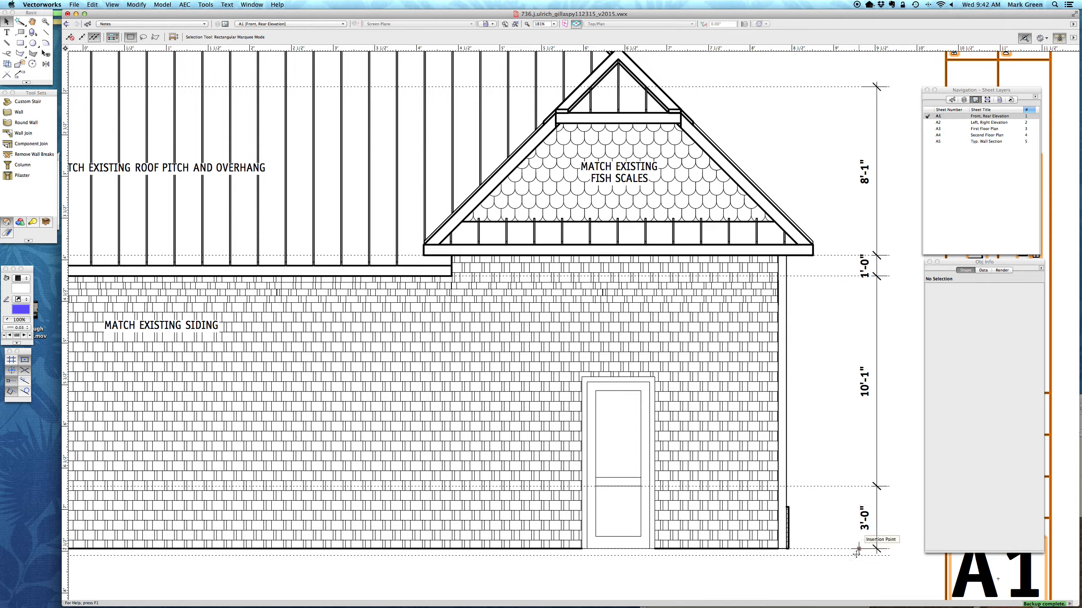
scroll(860, 530, down, 3)
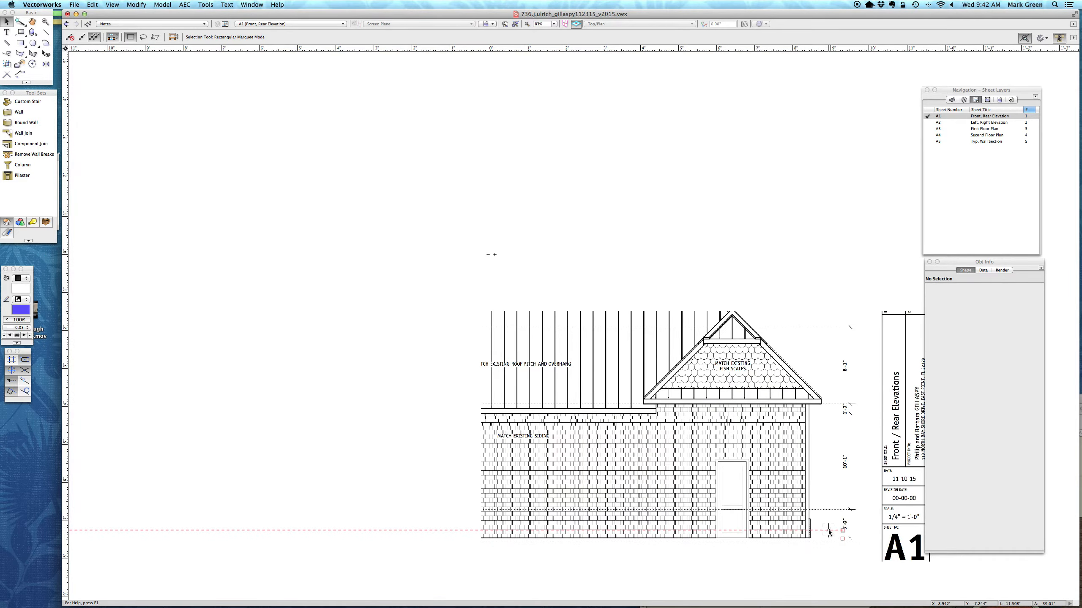
scroll(828, 532, down, 3)
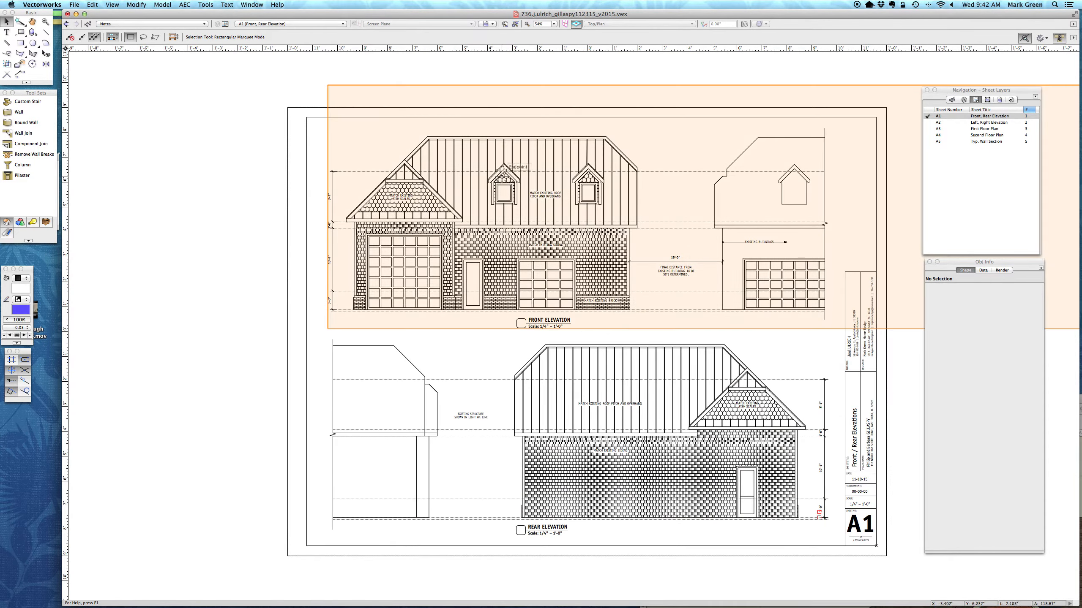
scroll(502, 170, up, 10)
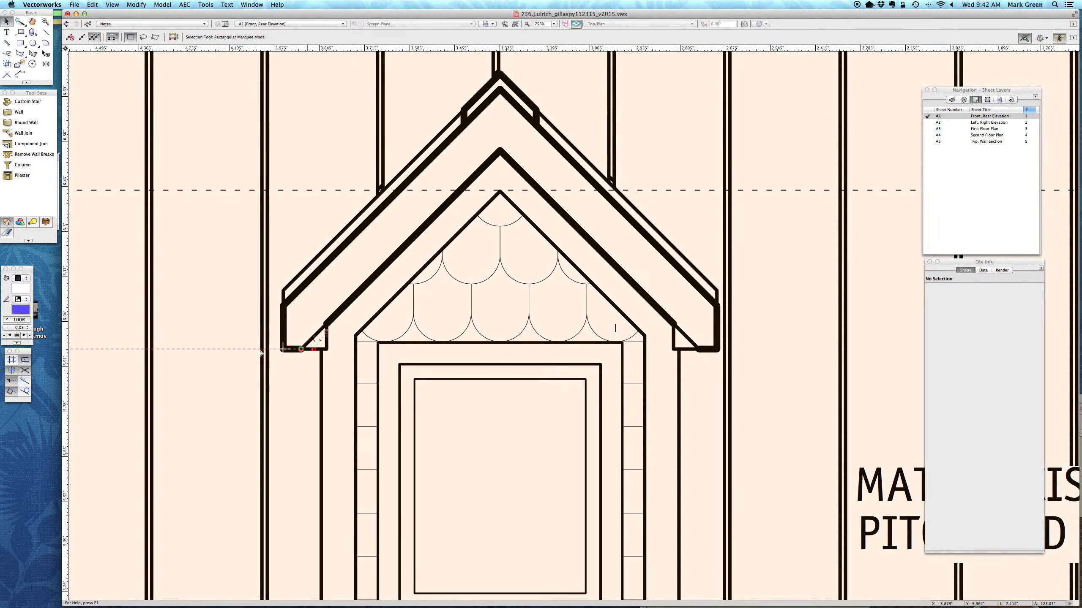
scroll(228, 316, down, 5)
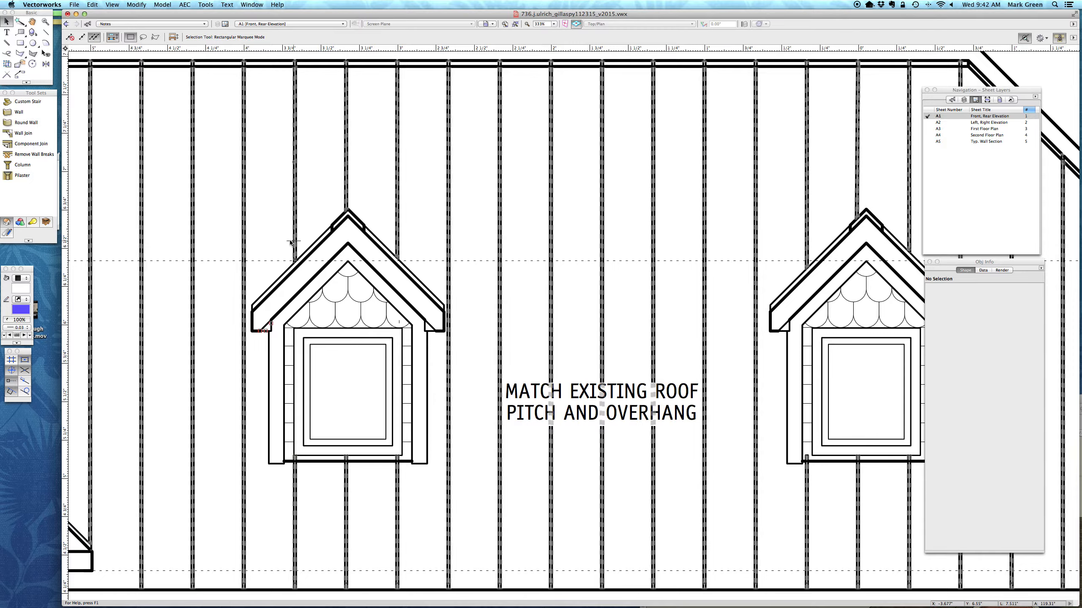
scroll(388, 226, down, 3)
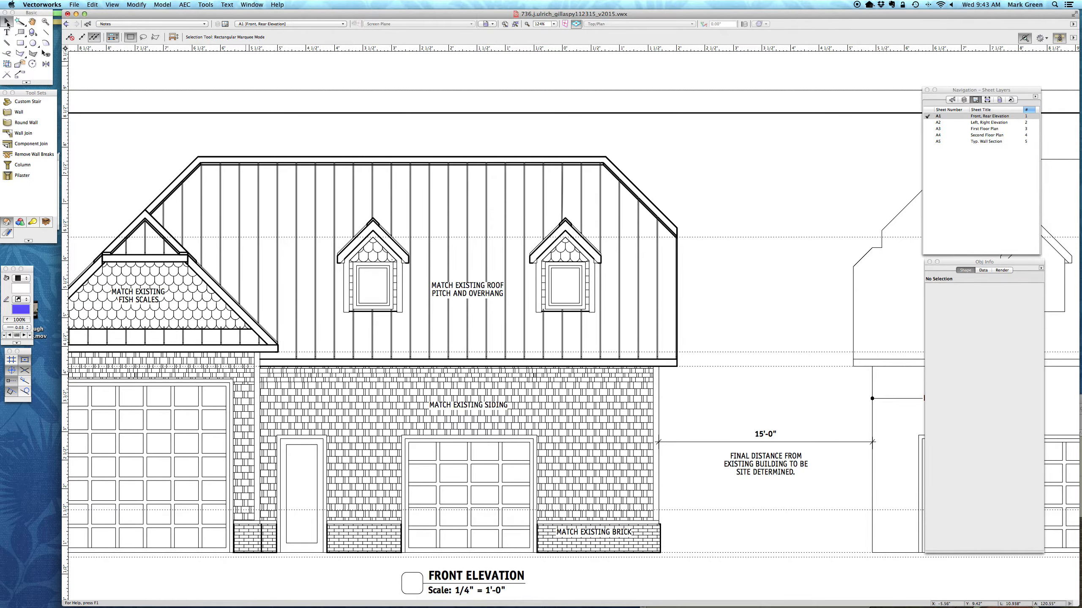
Step: Review the A3 First Floor Plan sheet and the A4 Second Floor Plan sheet
double_click(980, 129)
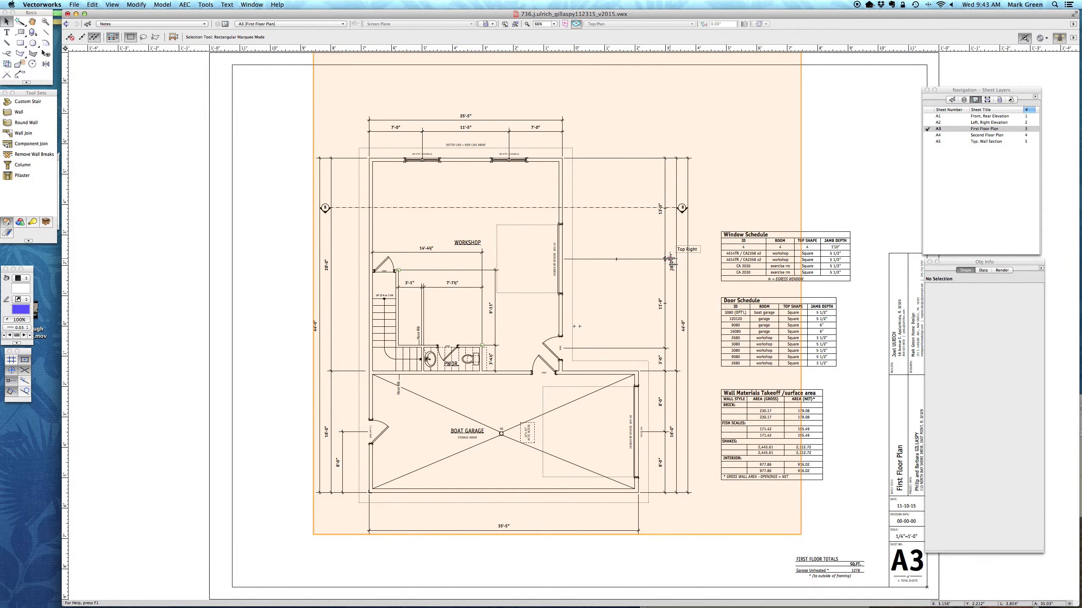
scroll(670, 259, up, 1)
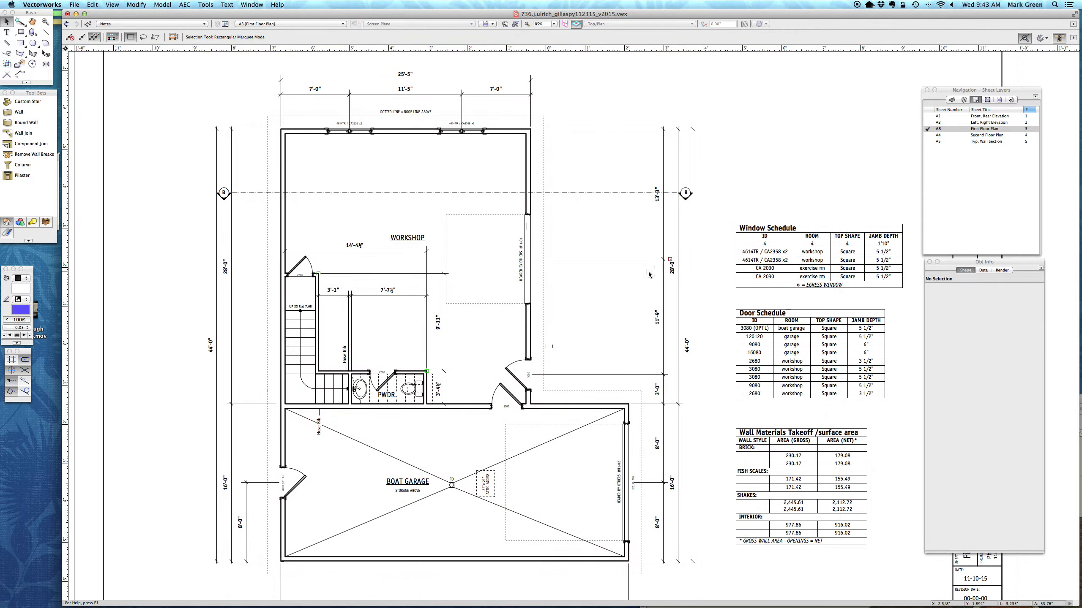
scroll(648, 274, down, 1)
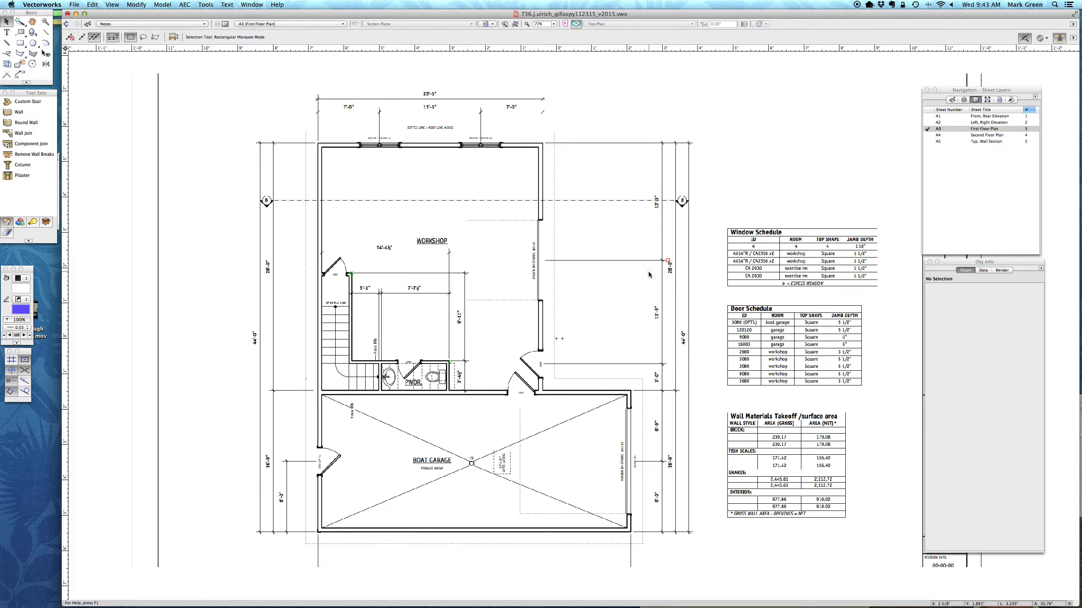
double_click(979, 135)
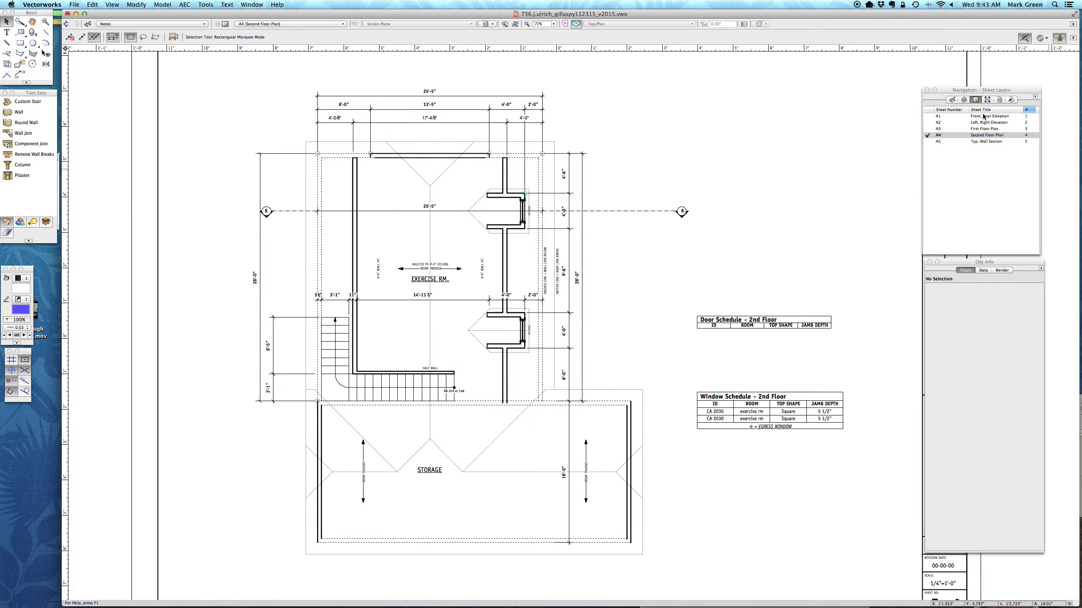
Step: Open the working-R saved view to show the roof plan
double_click(1002, 101)
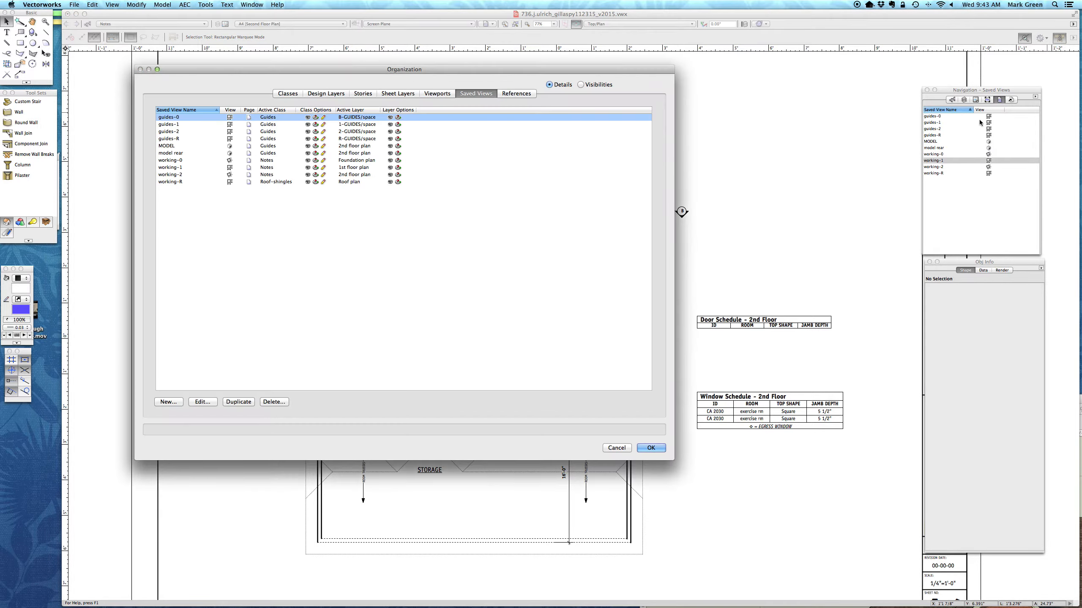
click(616, 449)
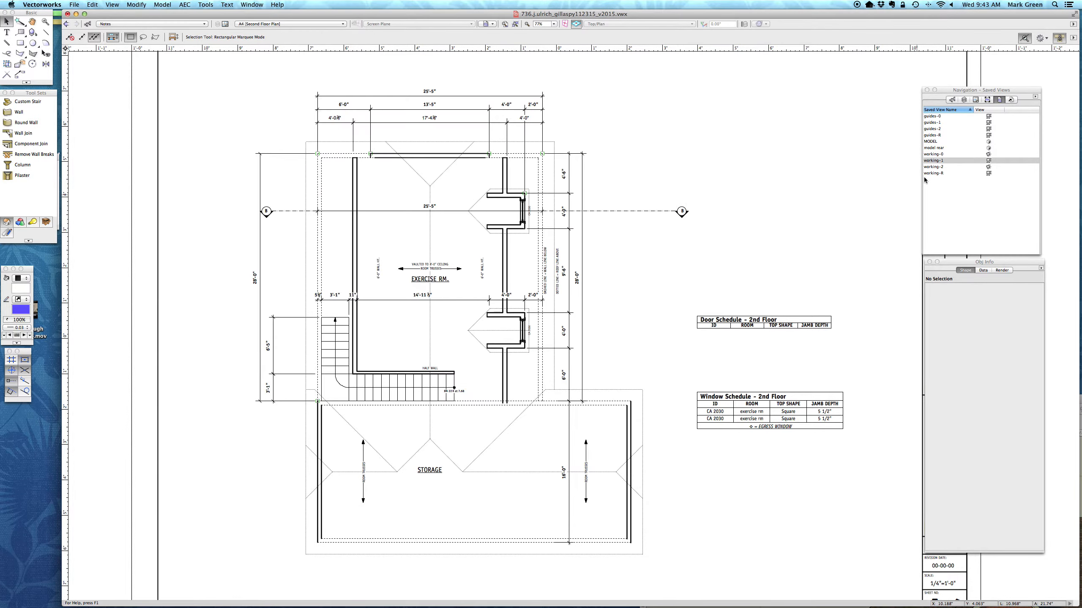
double_click(934, 174)
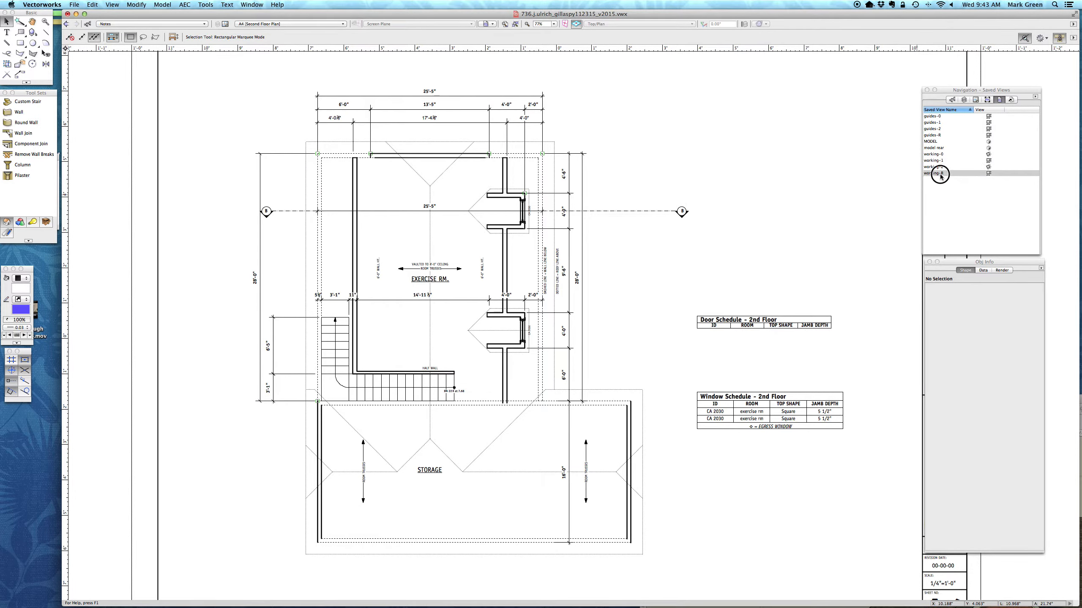
scroll(555, 498, down, 3)
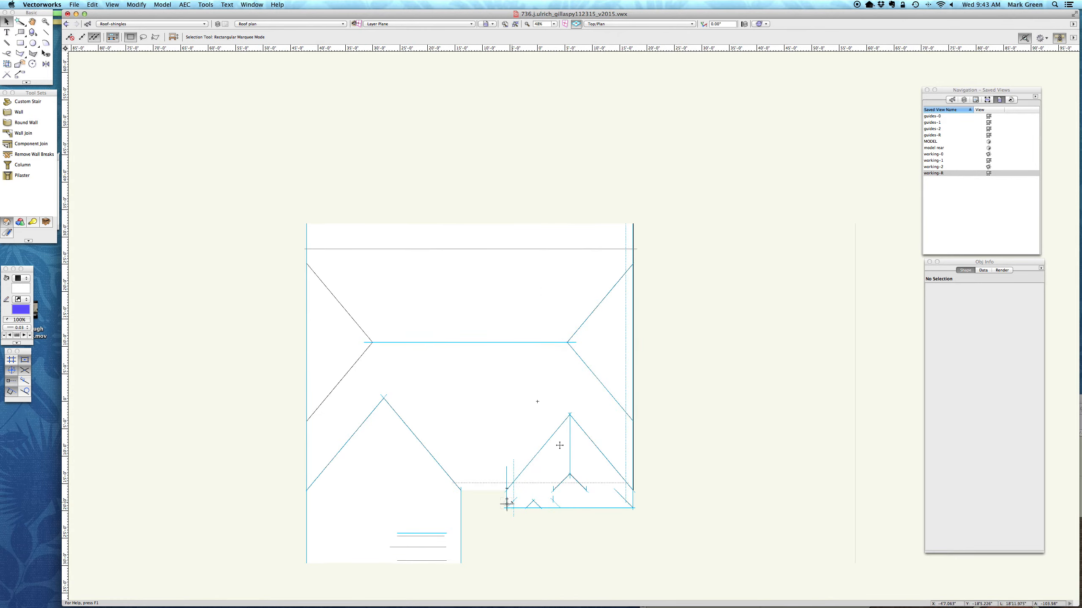
Step: Select all roof faces in the Roof-existing class using the Select Similar tool matched by class
click(20, 22)
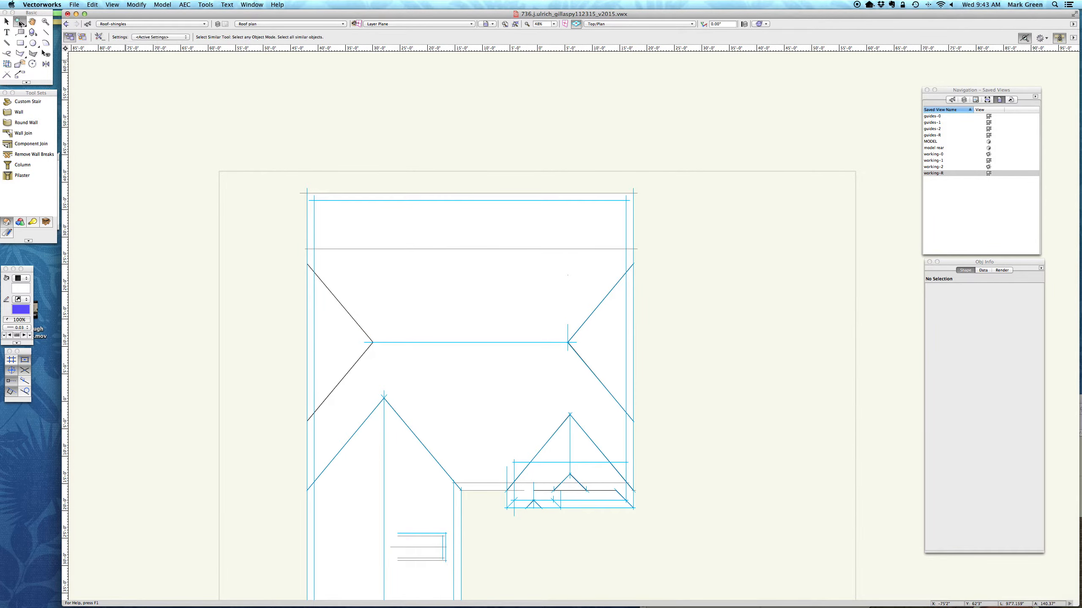
click(99, 37)
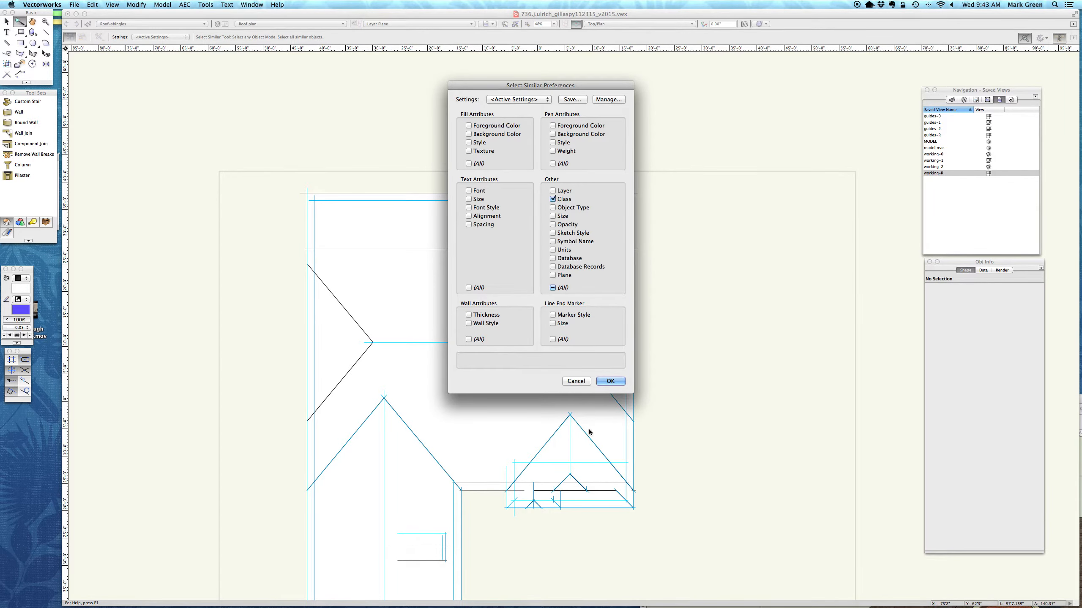
click(610, 381)
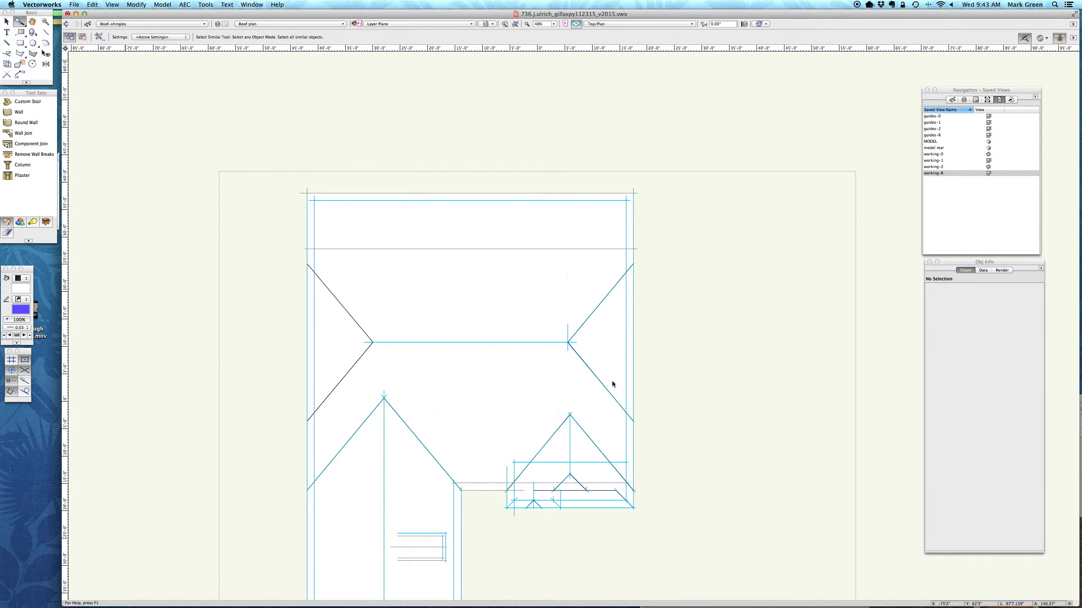
click(469, 276)
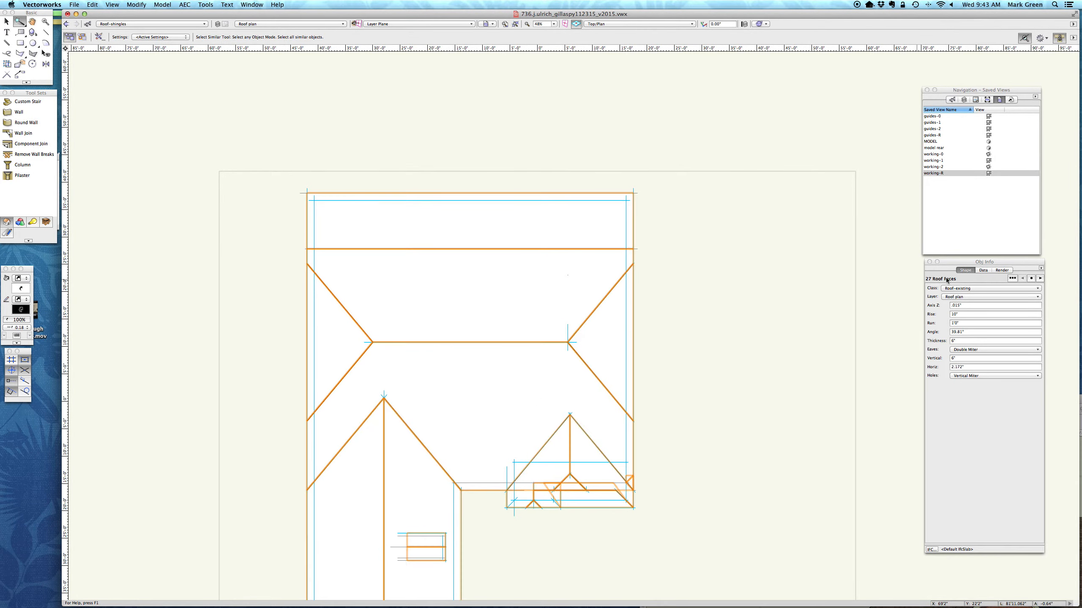
Step: Move the selected existing roof faces by an X offset of -111 and view them in right isometric
scroll(610, 121, down, 3)
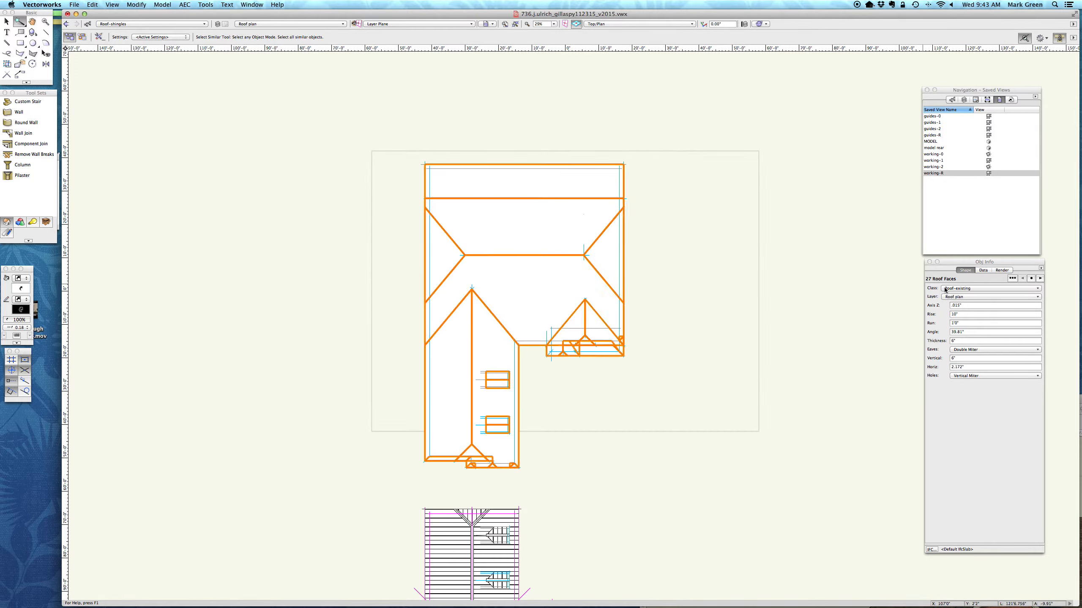
scroll(784, 314, down, 2)
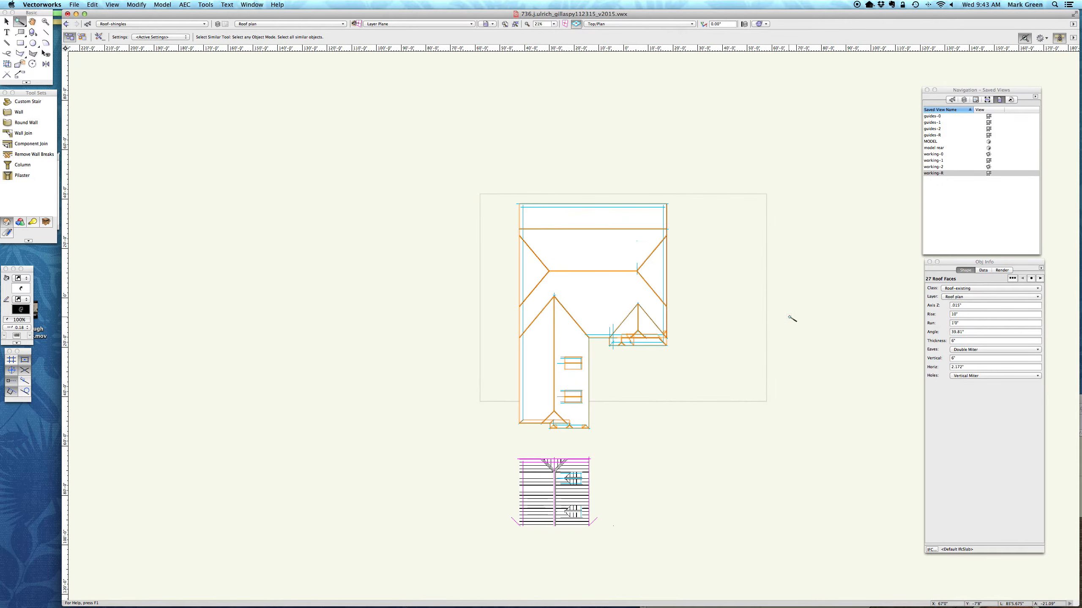
scroll(705, 592, up, 2)
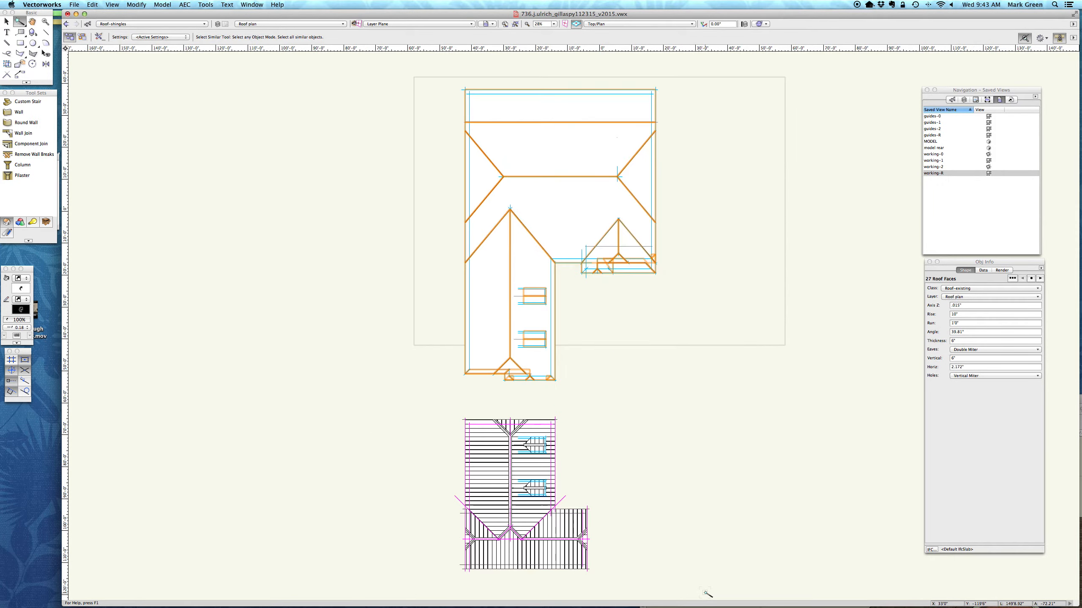
key(super+m)
text(-11)
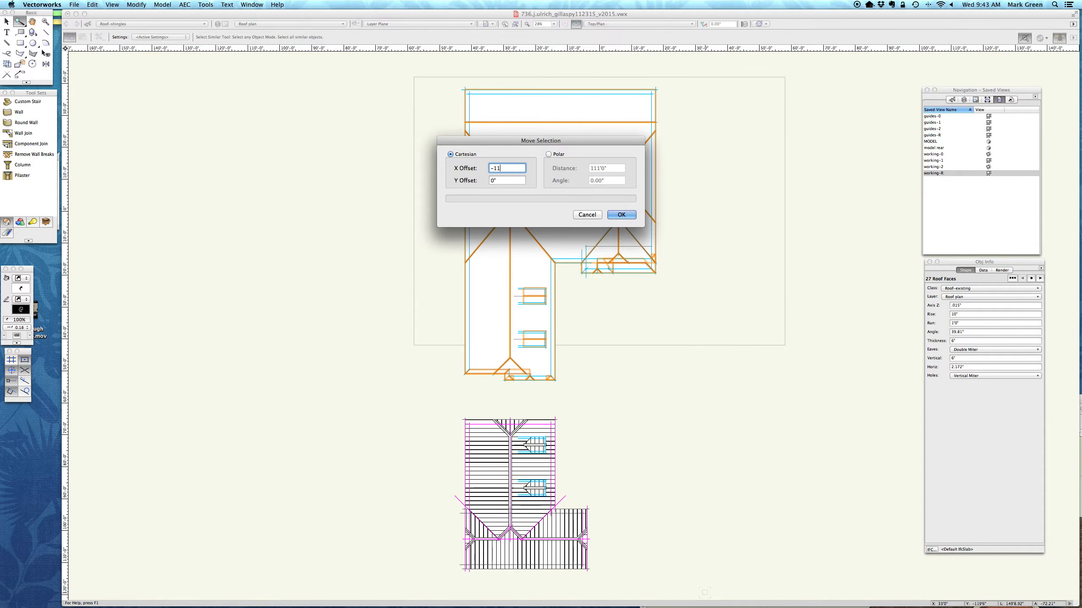
text(1)
key(Return)
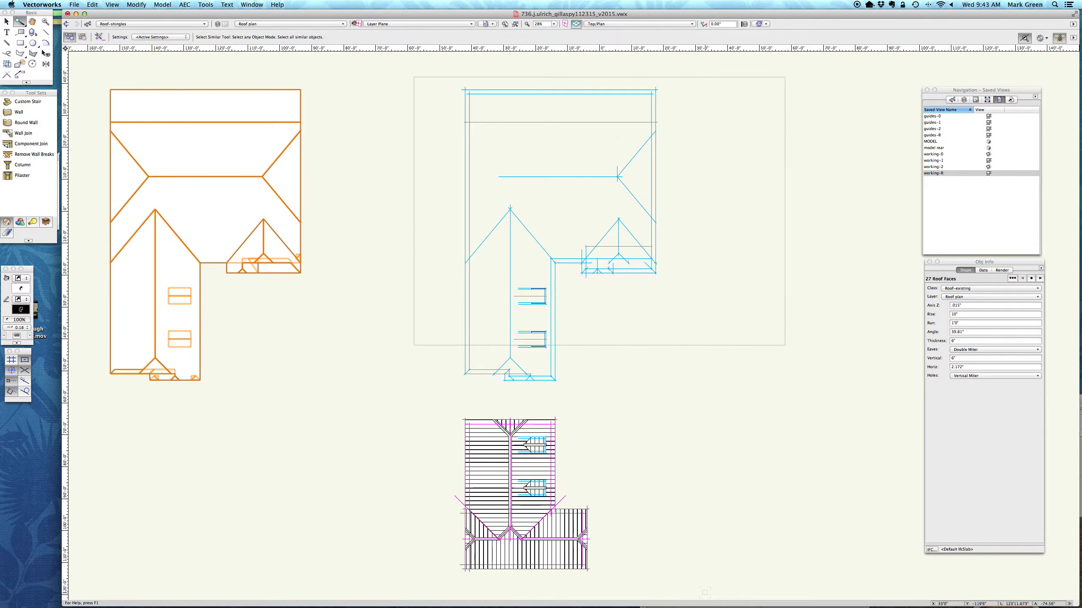
key(3)
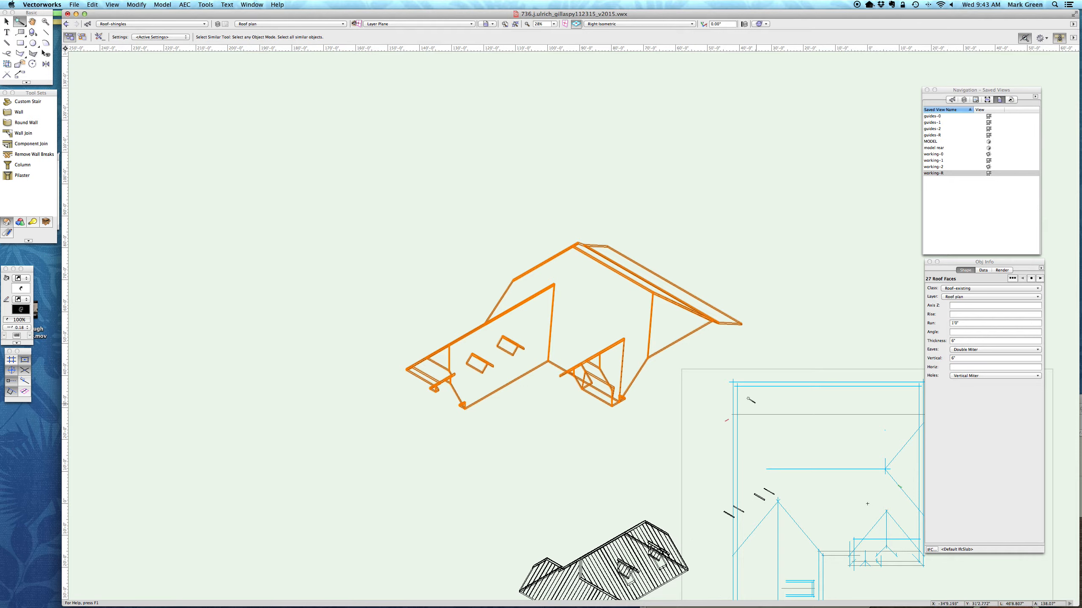
Step: Select the four small Wall-existing extrudes at the dormer eaves and reassign them to the Roof-existing class
scroll(748, 398, up, 2)
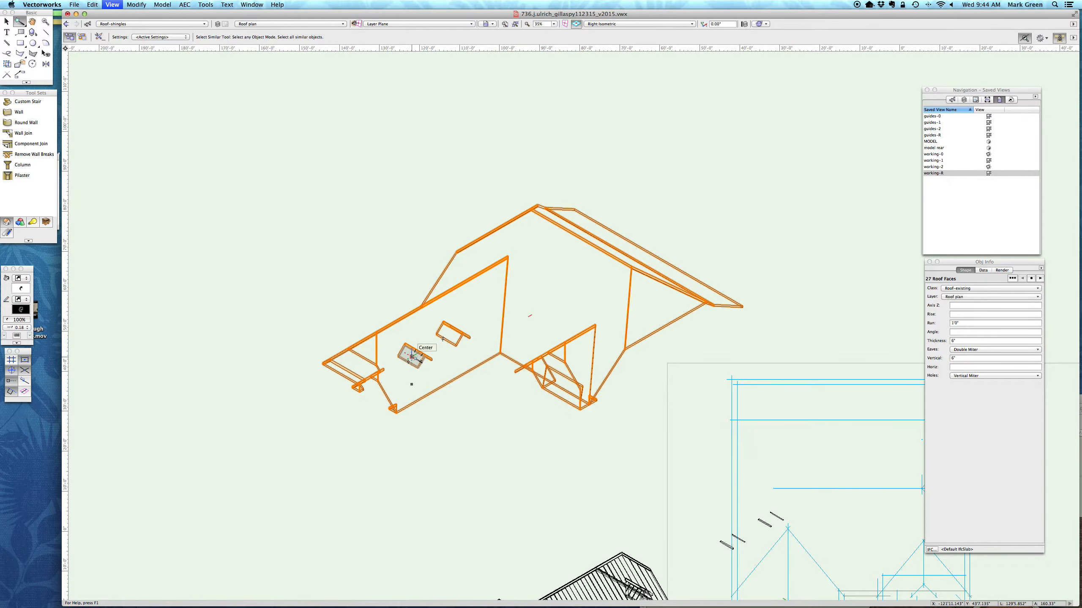
key(5)
scroll(270, 304, down, 4)
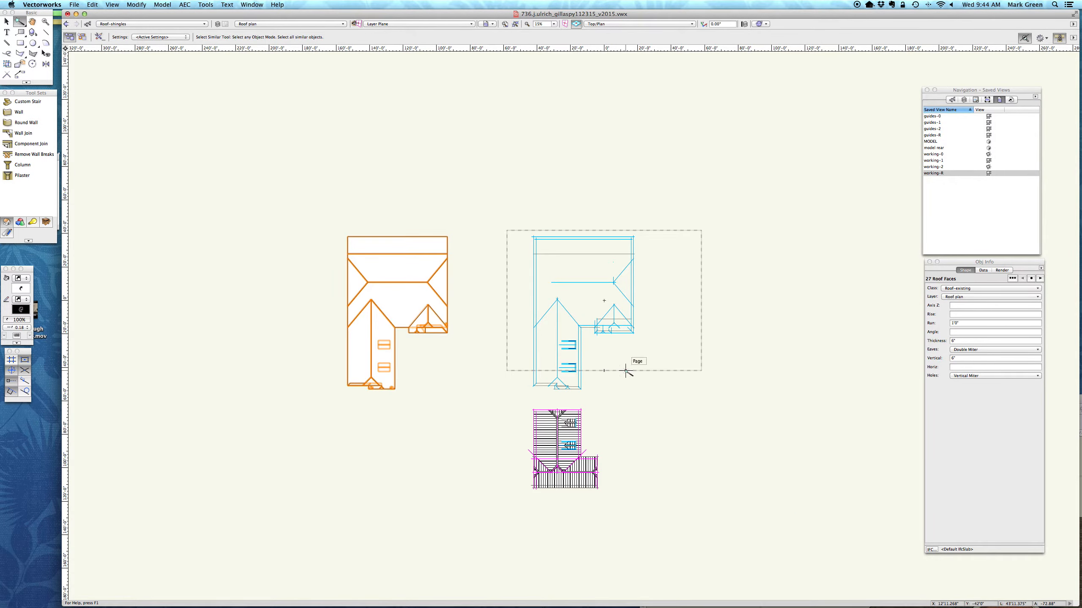
scroll(626, 371, up, 5)
click(421, 371)
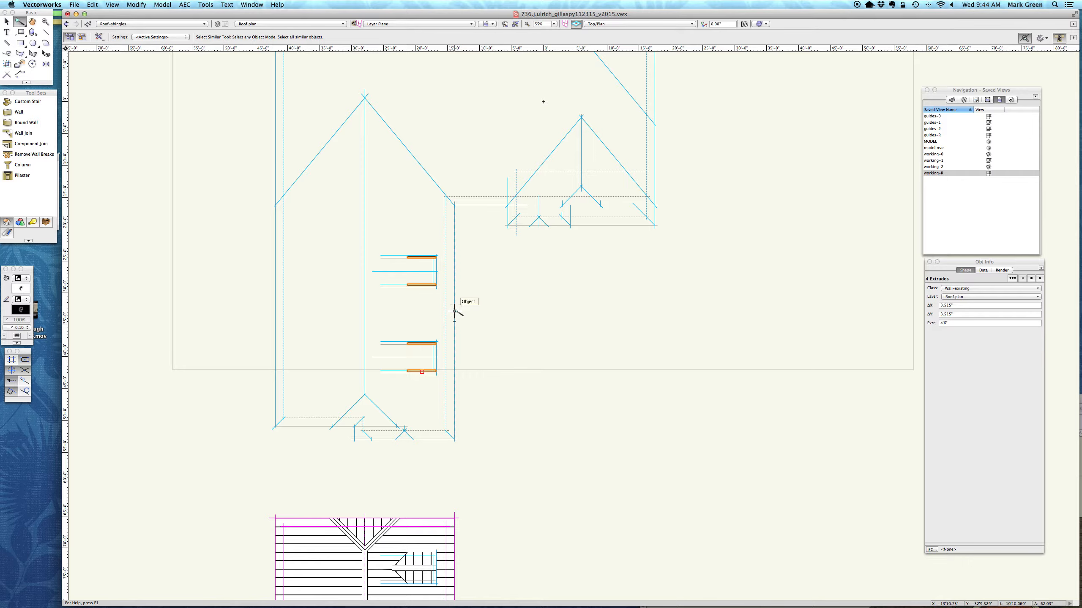
key(6)
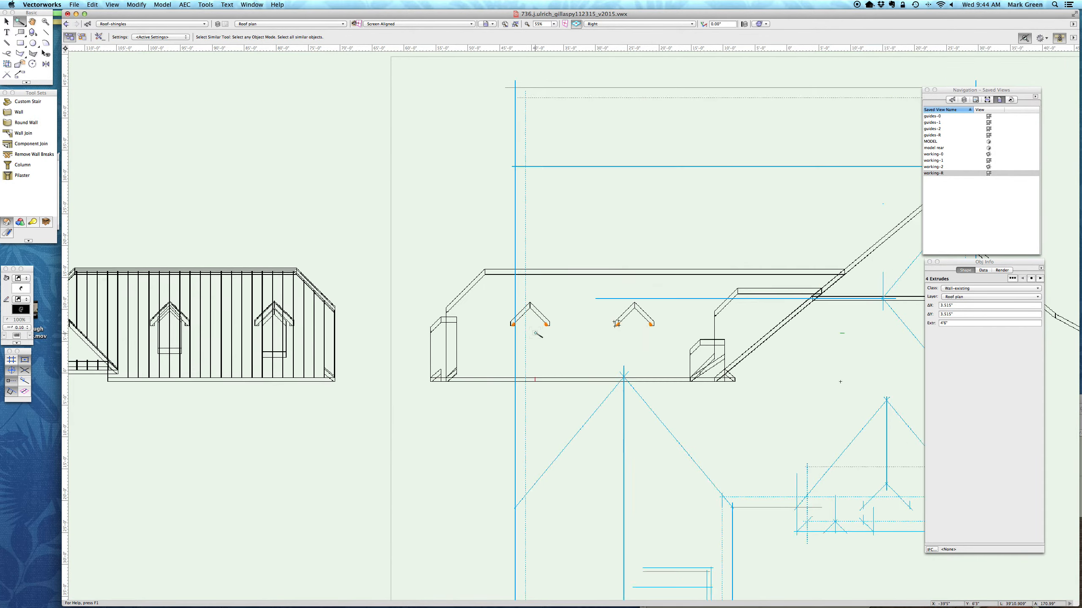
scroll(538, 334, up, 10)
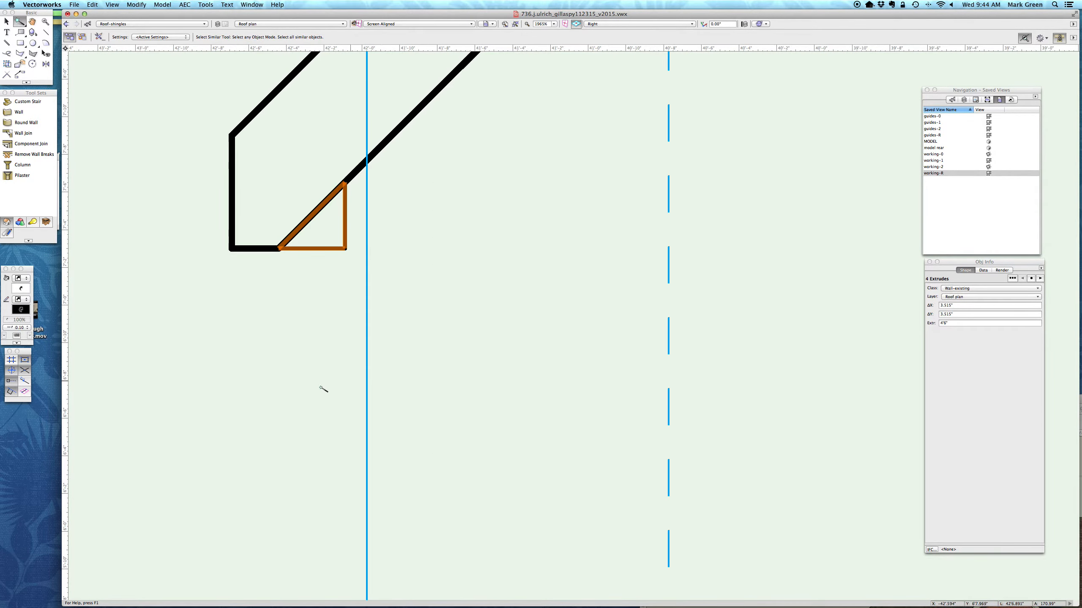
scroll(324, 389, down, 2)
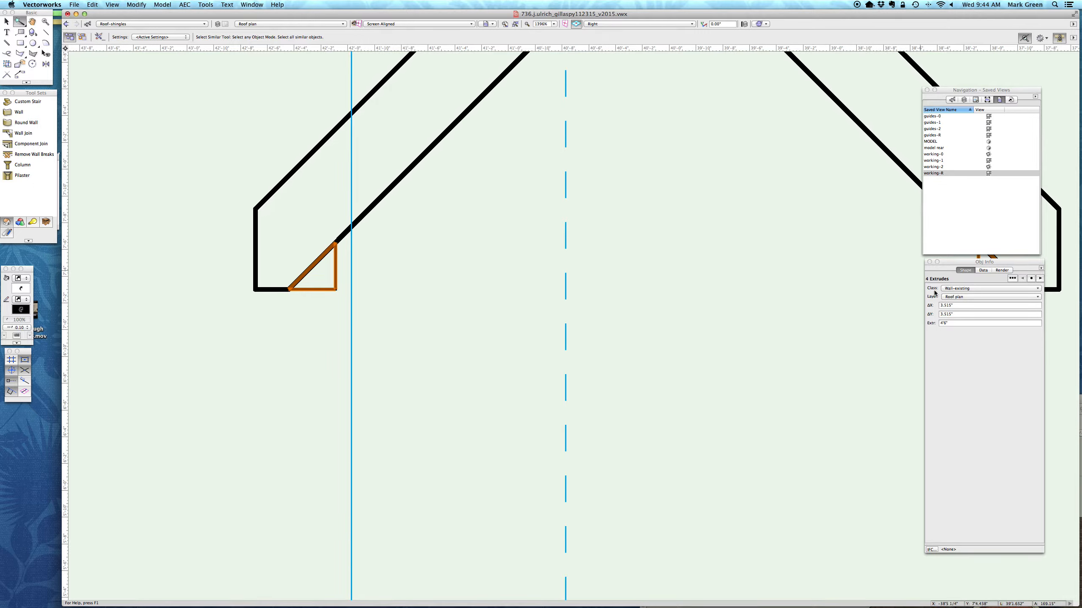
click(972, 289)
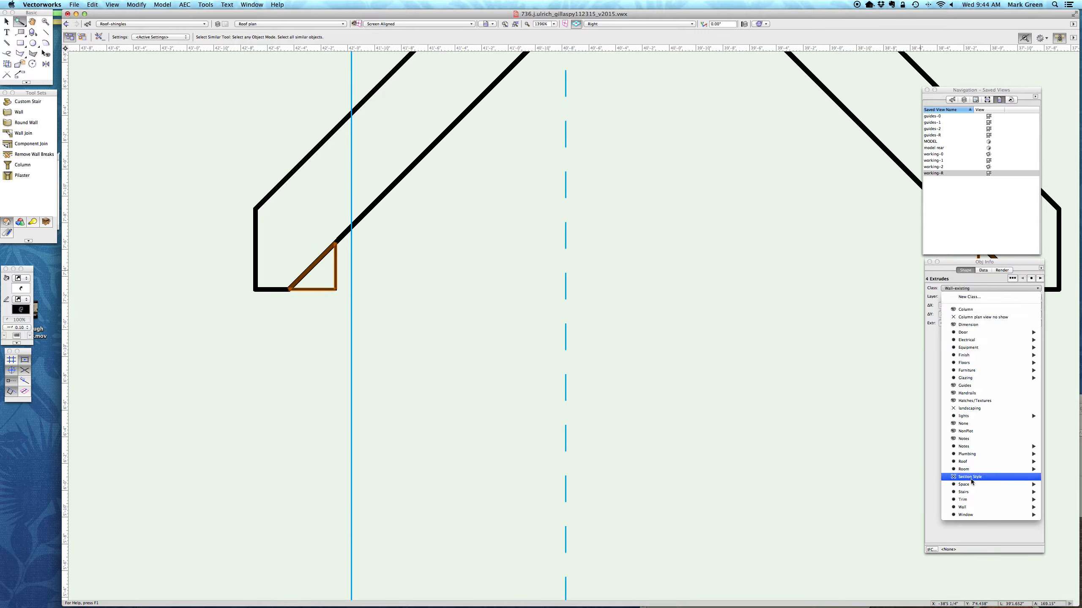
mouse_move(975, 461)
click(899, 461)
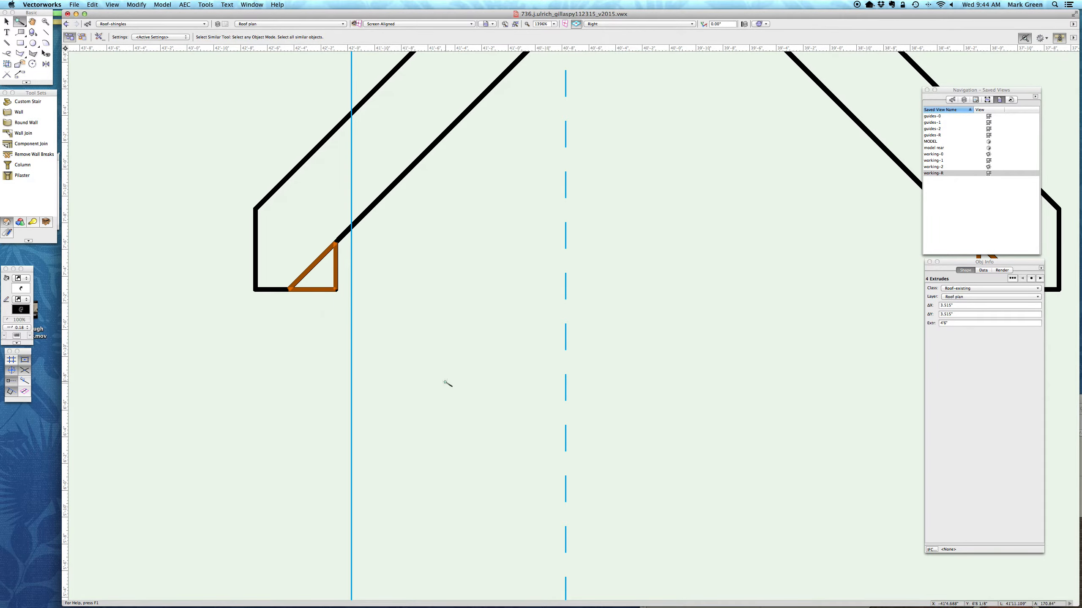
Step: Return to Top/Plan view and move the four dormer extrudes by an X offset of -111'0" and a Y offset of 0"
key(F5)
scroll(505, 264, down, 3)
key(super+6)
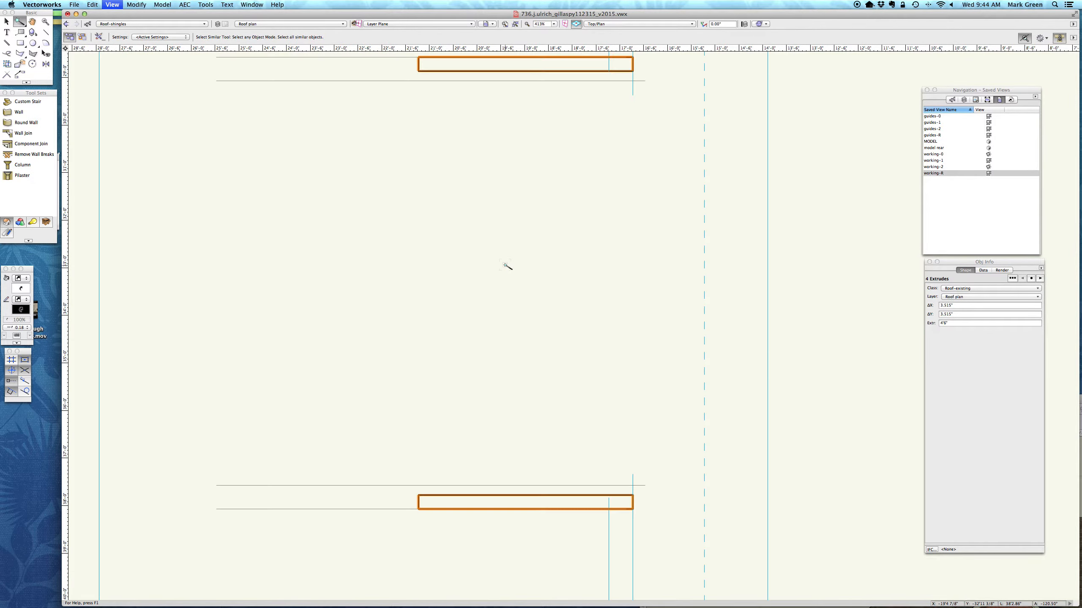
scroll(425, 251, down, 5)
scroll(562, 348, down, 4)
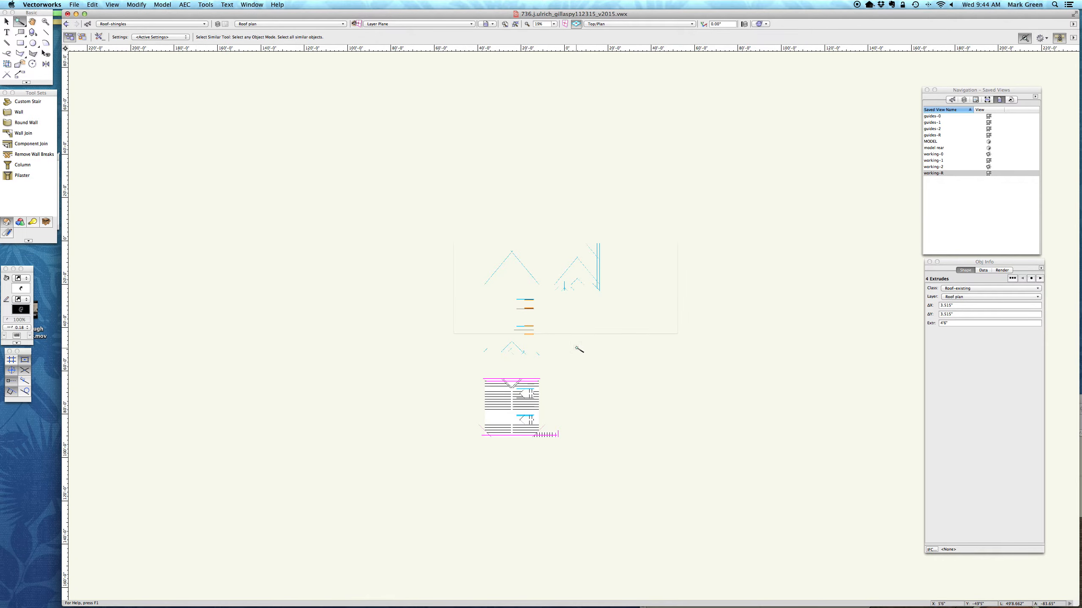
key(super+m)
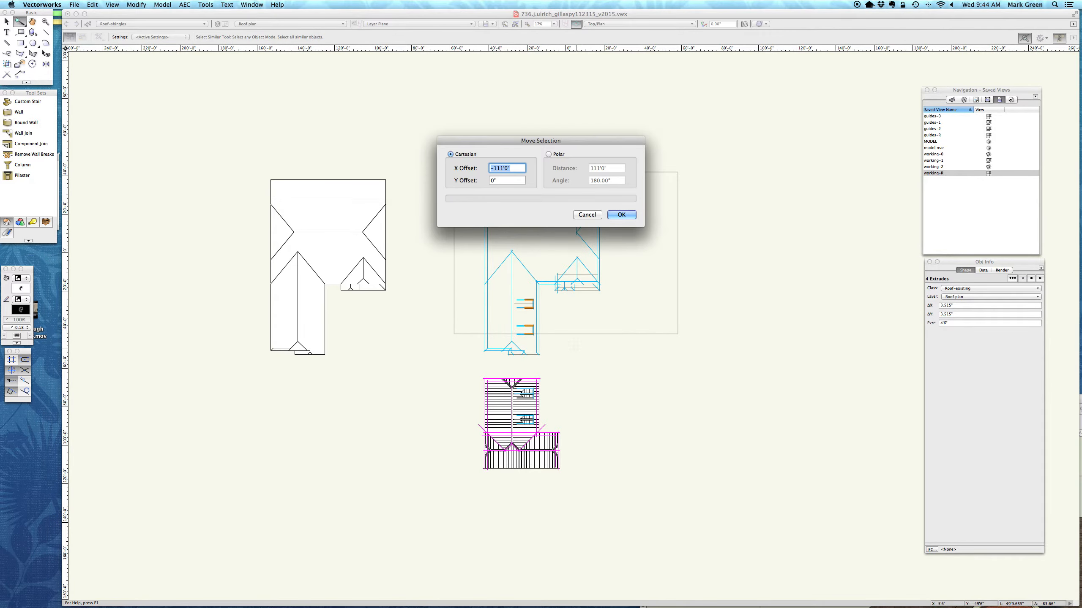
key(Return)
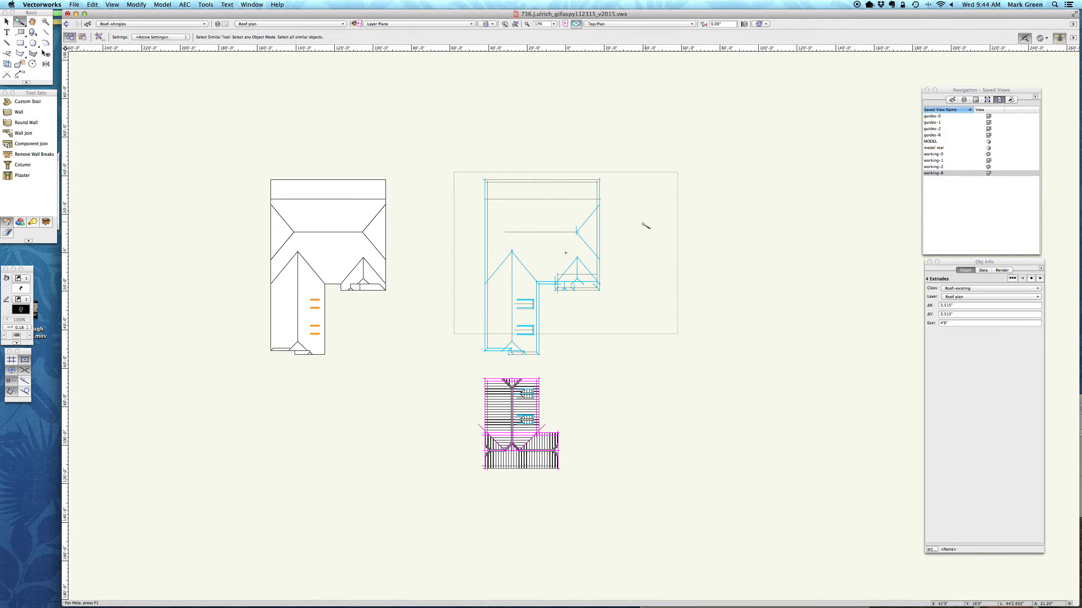
Step: Hide the R-GUIDES/space design layer
scroll(623, 237, up, 3)
scroll(623, 238, down, 5)
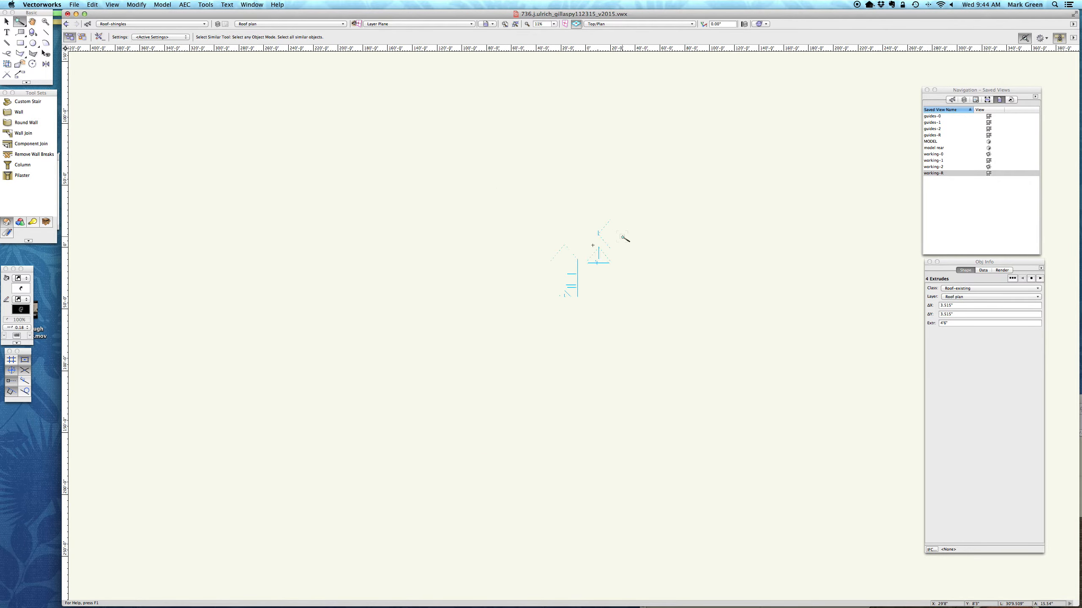
click(964, 99)
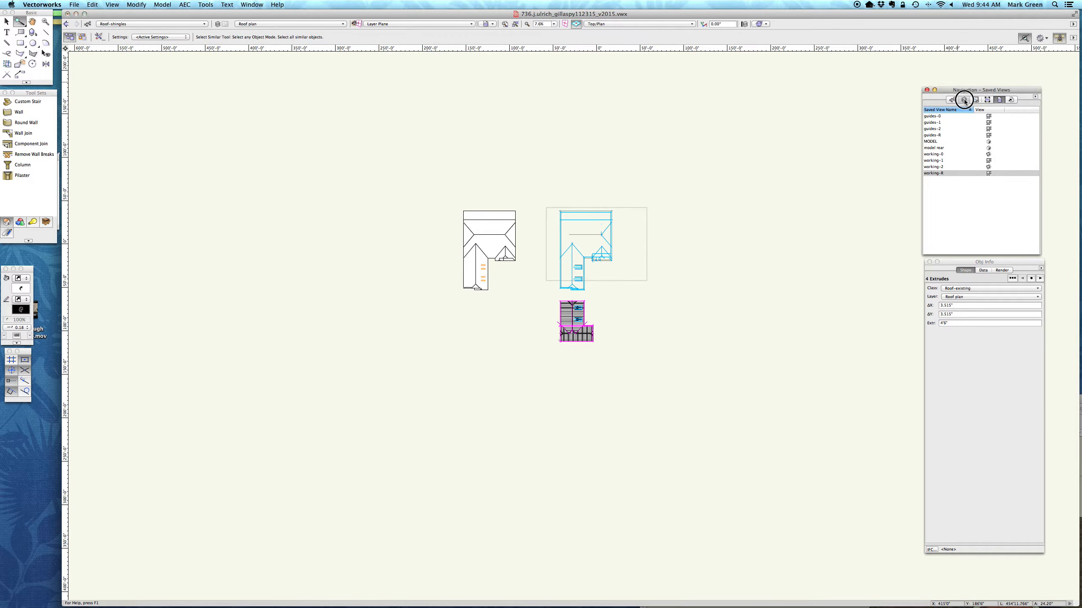
click(932, 146)
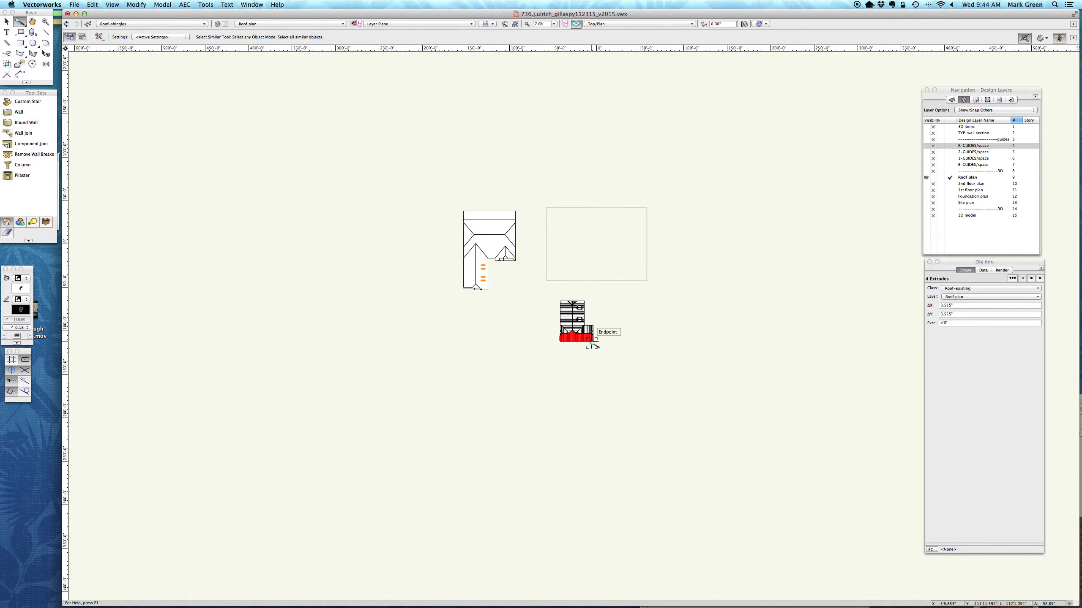
Step: Select all Roof-metal standing seams roof faces by similarity and move them by an X offset of -111'0"
scroll(590, 343, up, 4)
scroll(566, 196, up, 2)
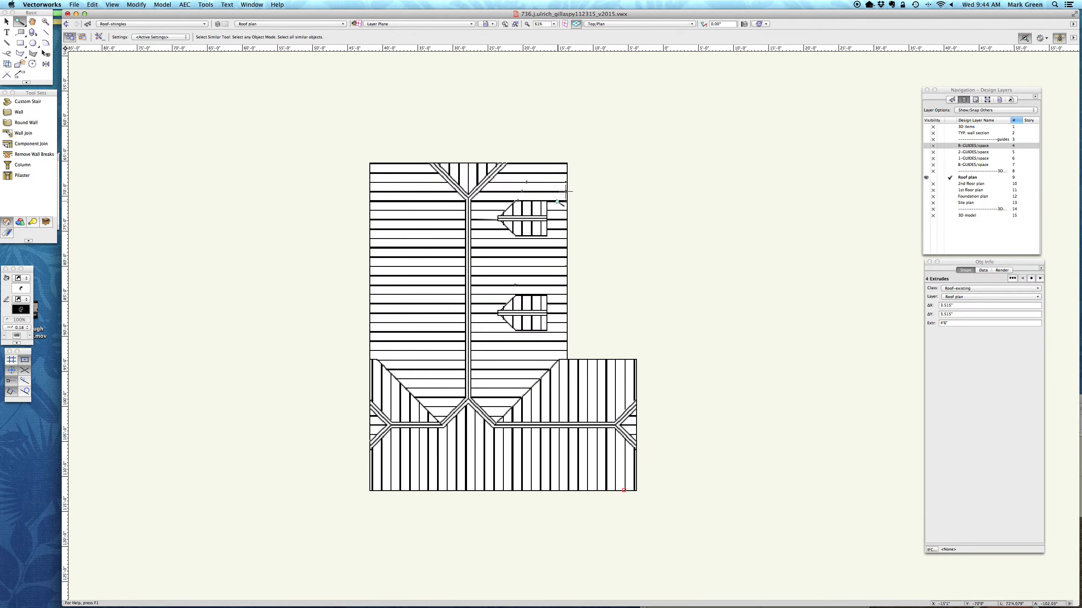
click(561, 443)
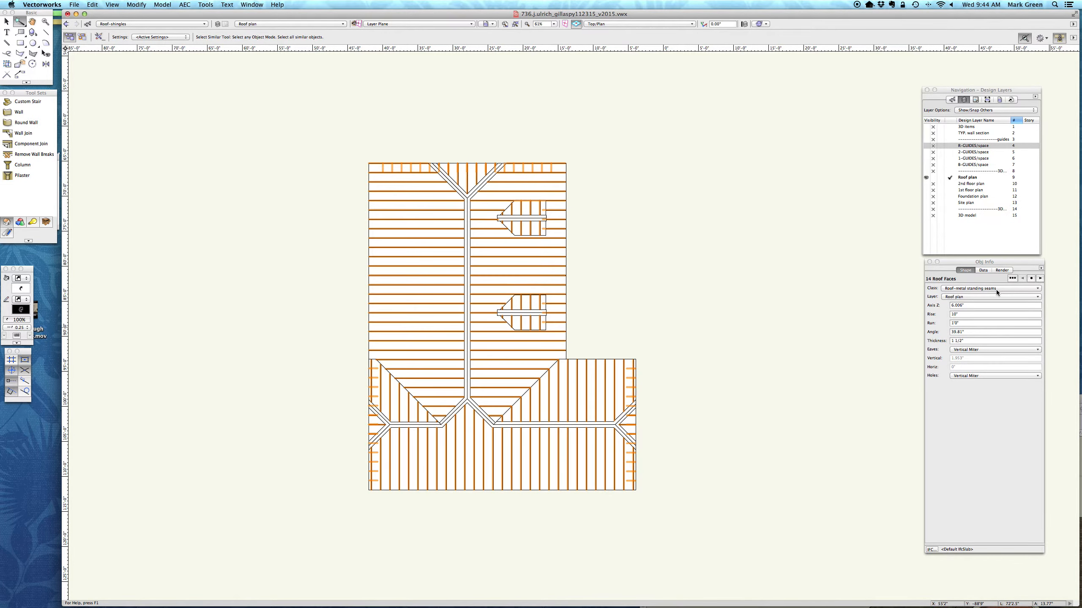
key(super+m)
key(Return)
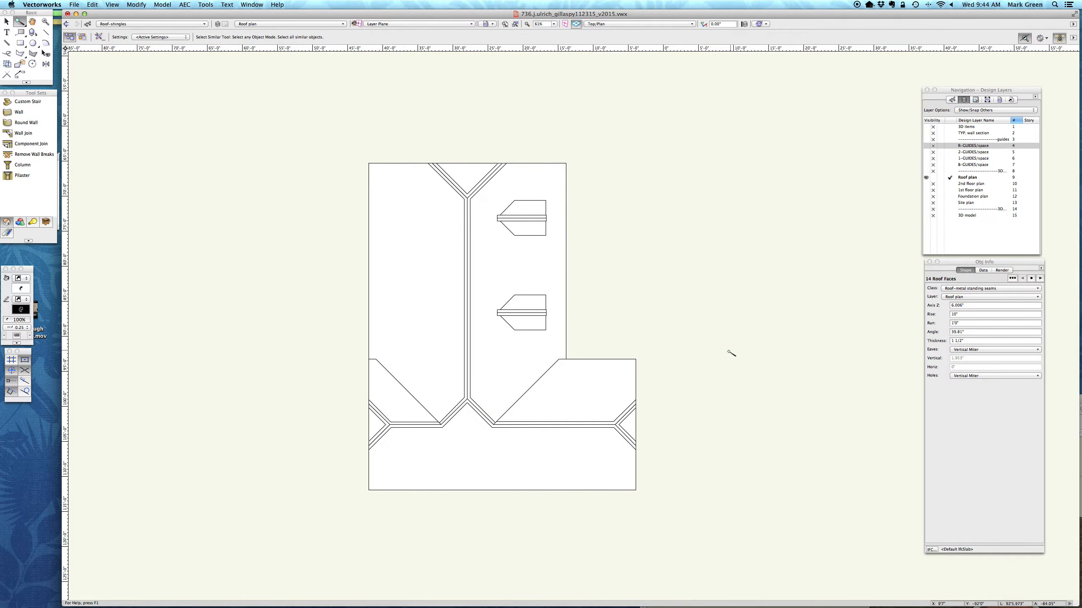
scroll(731, 352, down, 3)
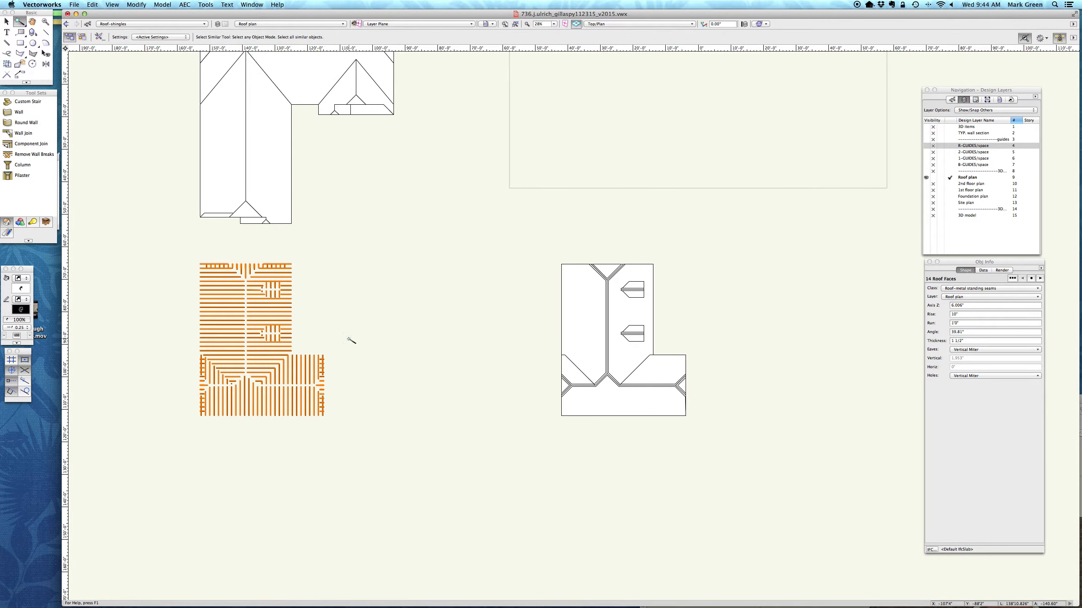
Step: Examine the moved standing seam roof faces in right and left isometric views
key(3)
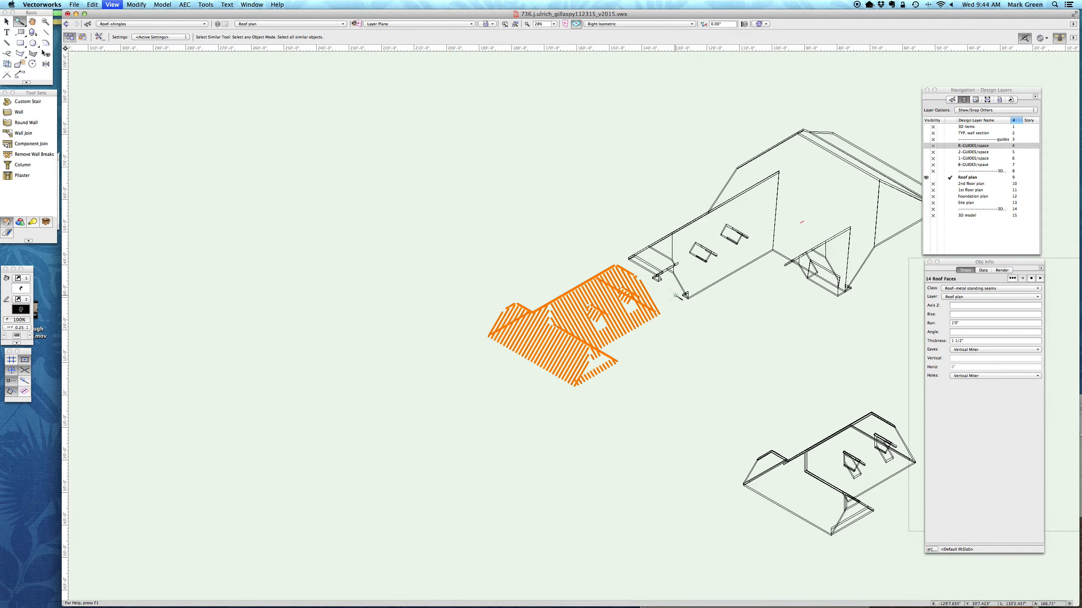
key(1)
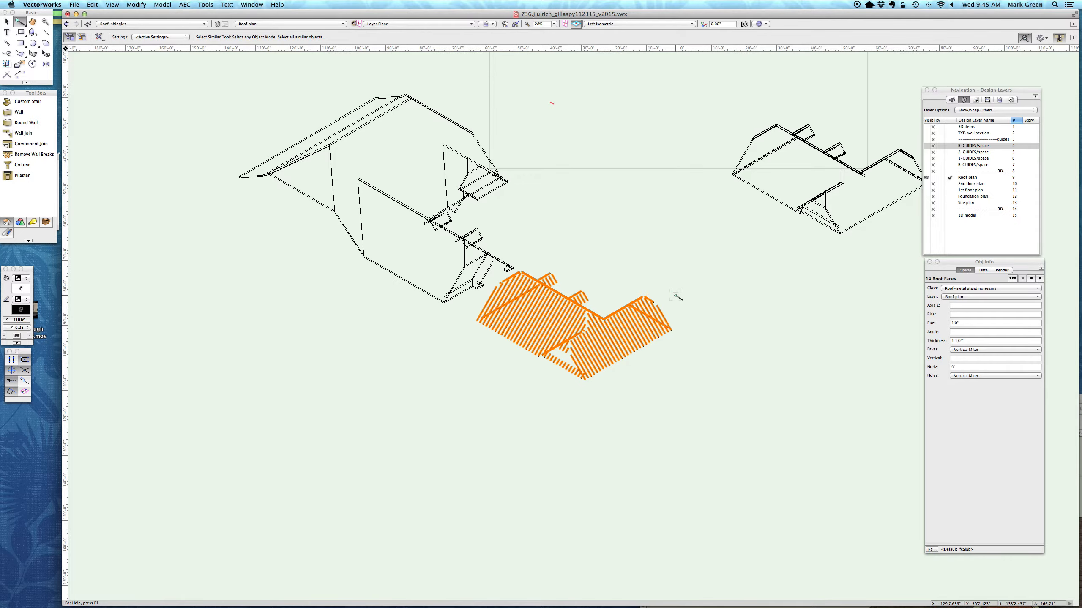
scroll(673, 190, down, 1)
scroll(846, 139, up, 2)
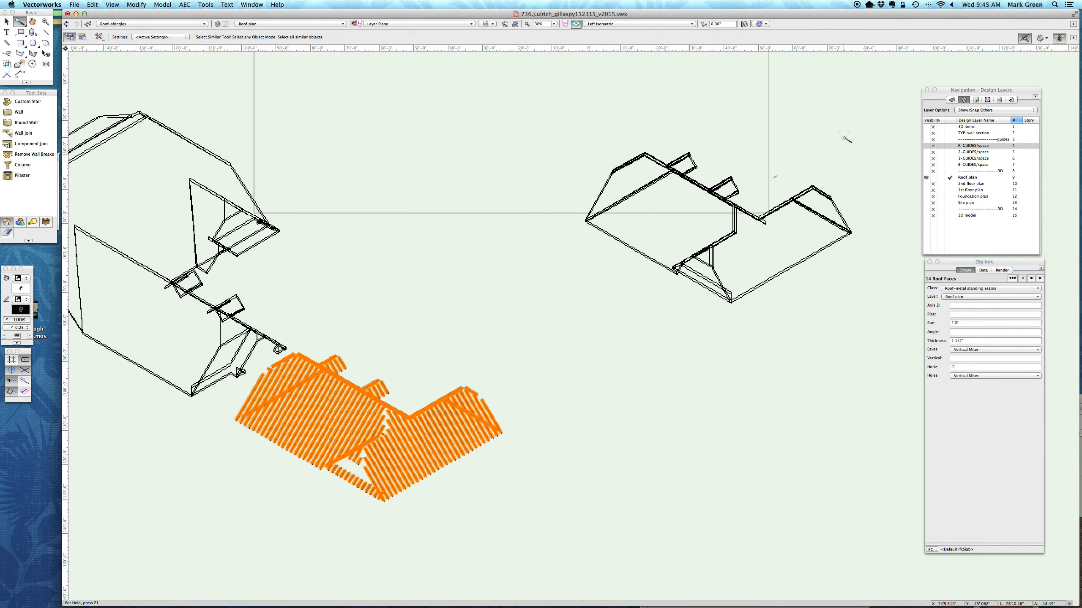
scroll(846, 139, up, 1)
key(3)
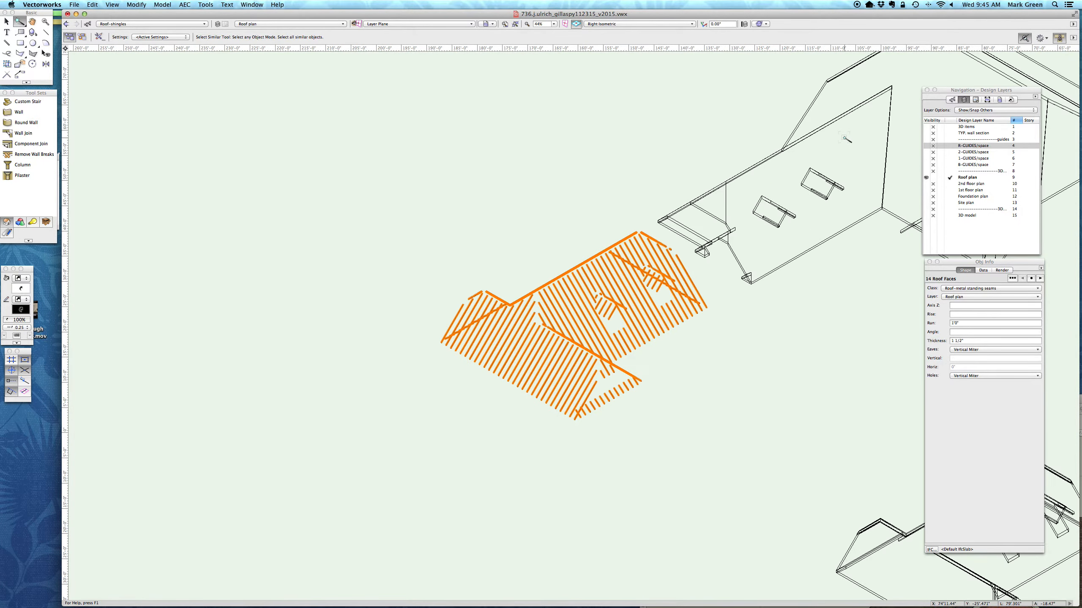
Step: In Top/Plan view, select all Roof-metal roof faces by similarity and move them twice by an X offset of -111'0"
key(0)
scroll(271, 206, down, 2)
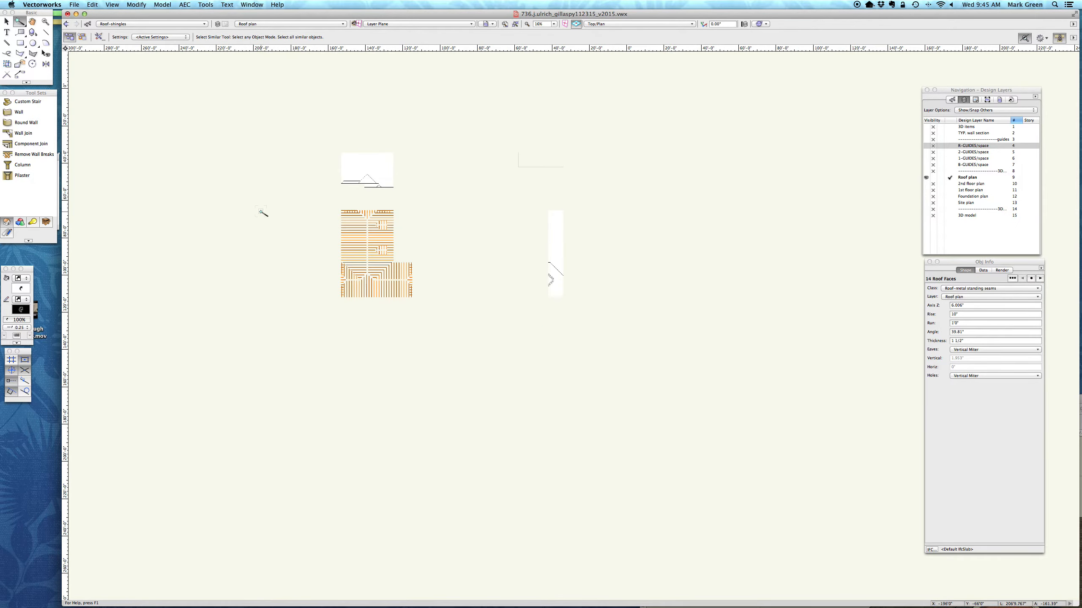
scroll(562, 258, up, 2)
click(561, 256)
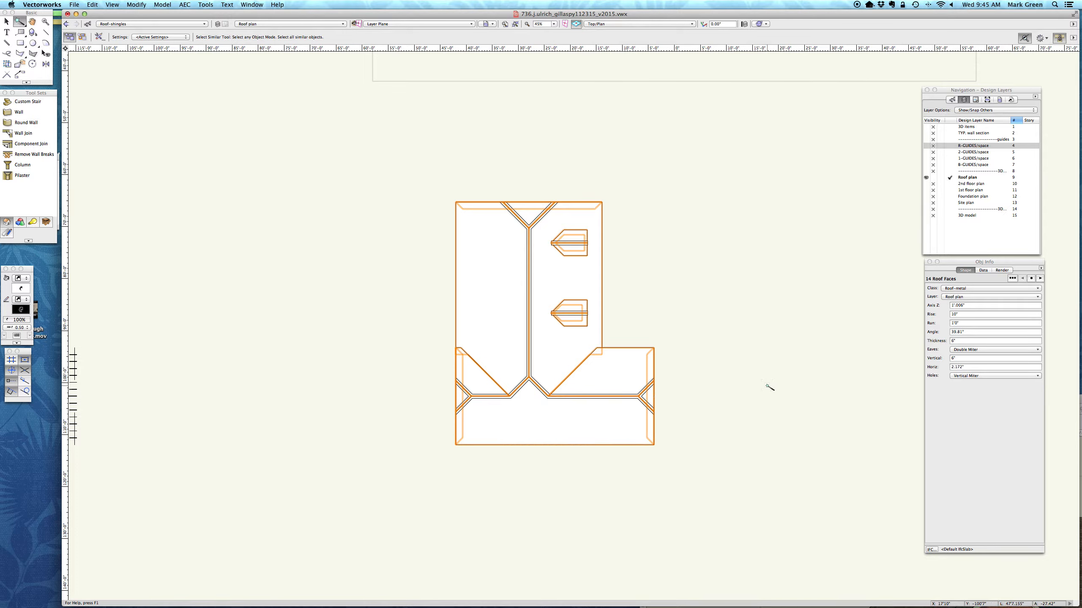
key(super+m)
key(Return)
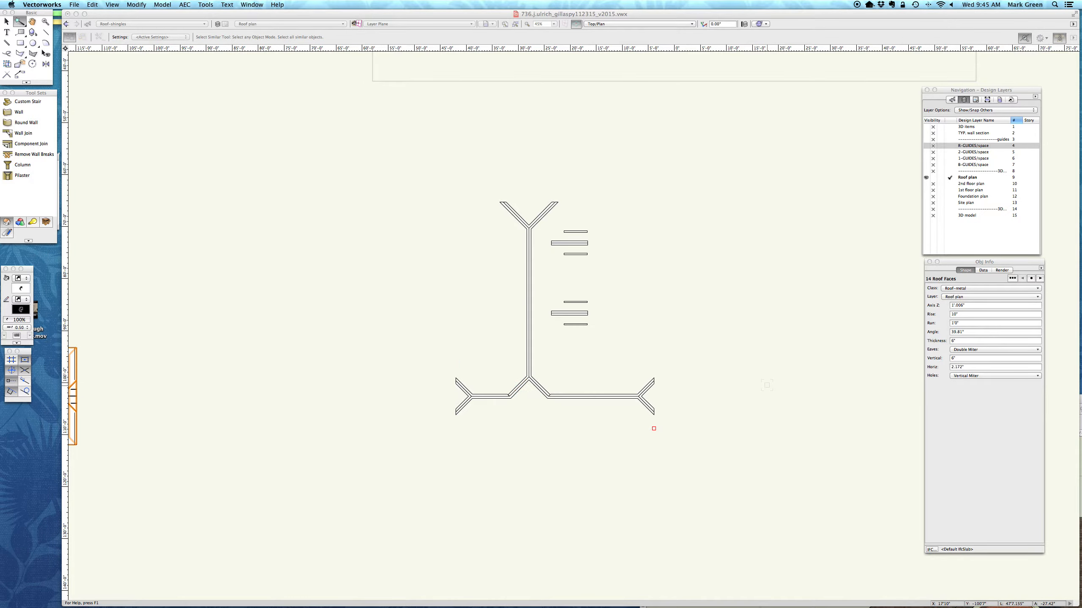
scroll(766, 386, down, 5)
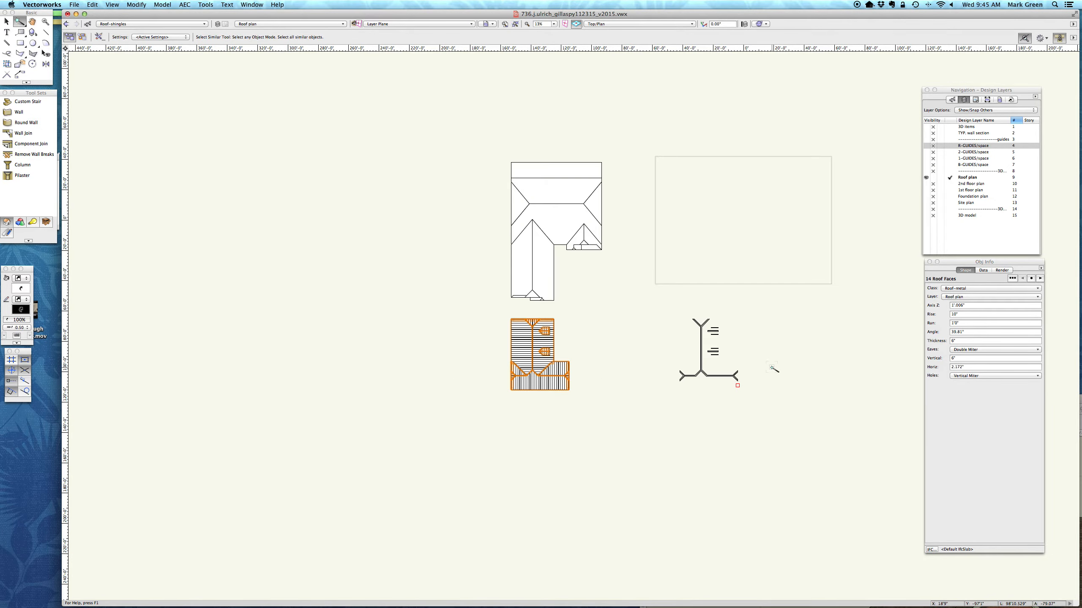
key(super+m)
key(Return)
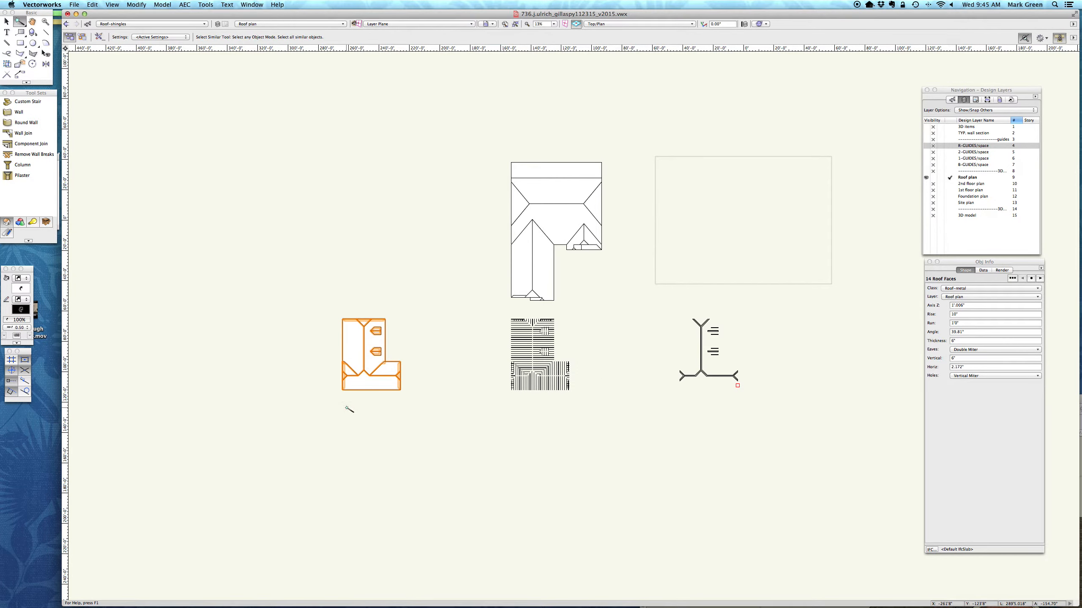
Step: Examine the separated Roof-metal faces in right isometric, left isometric and top views
key(super+3)
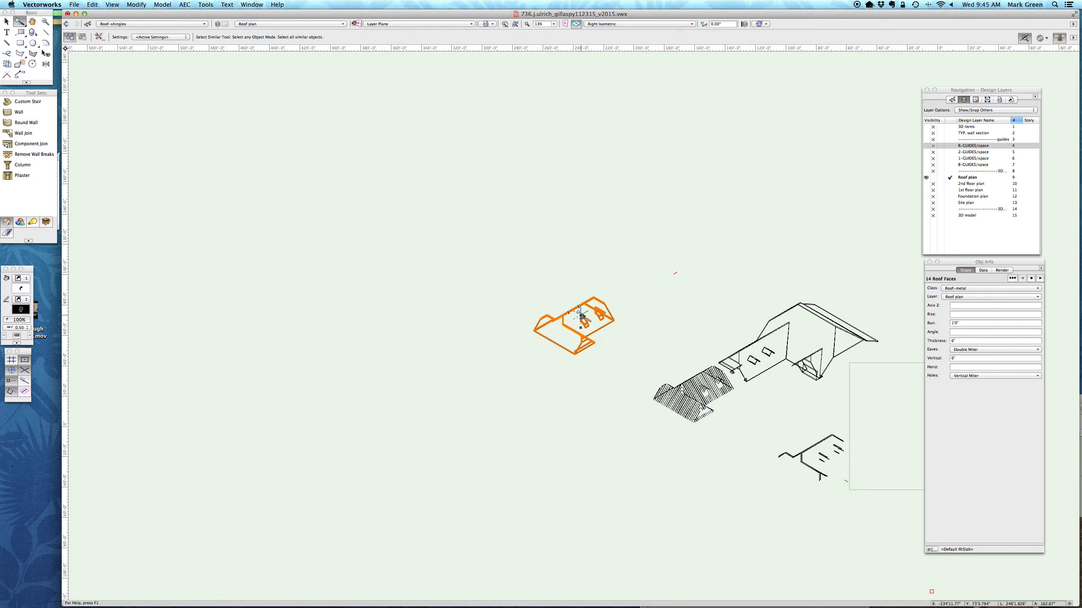
scroll(585, 314, up, 5)
scroll(692, 327, up, 2)
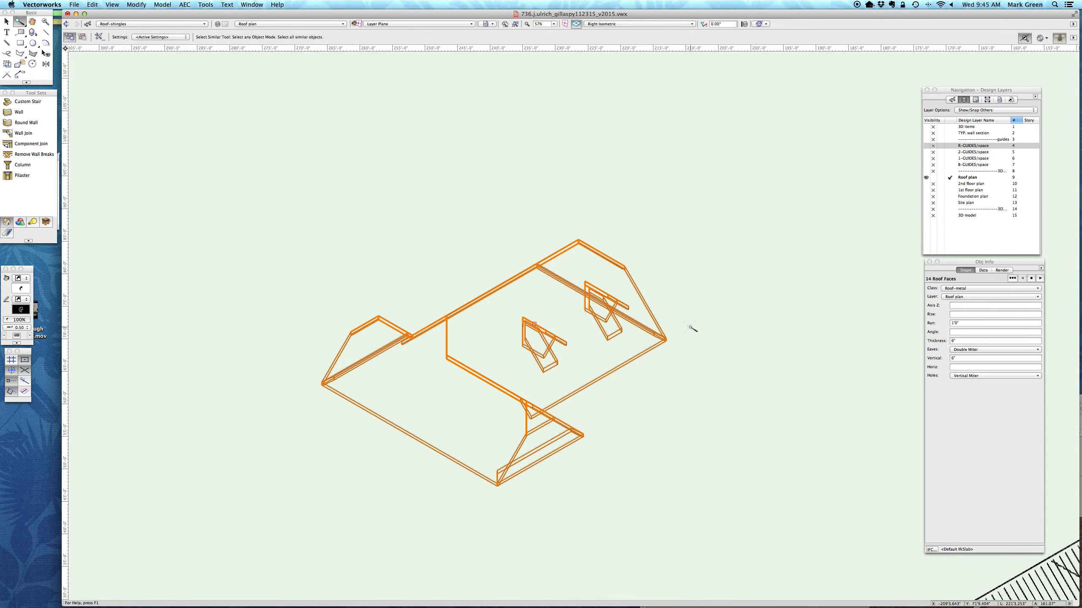
key(super+1)
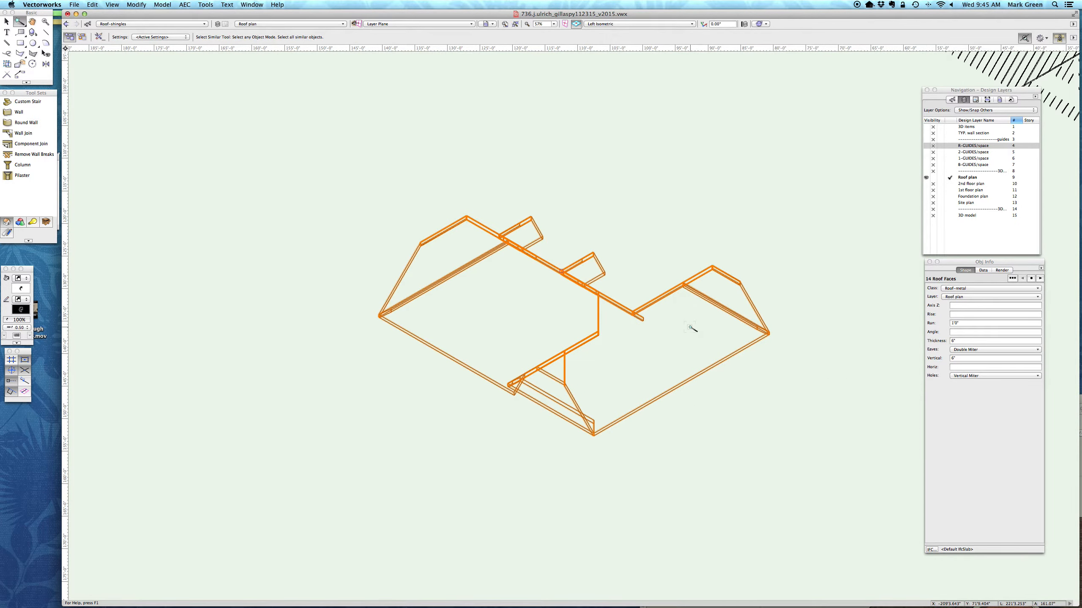
key(super+5)
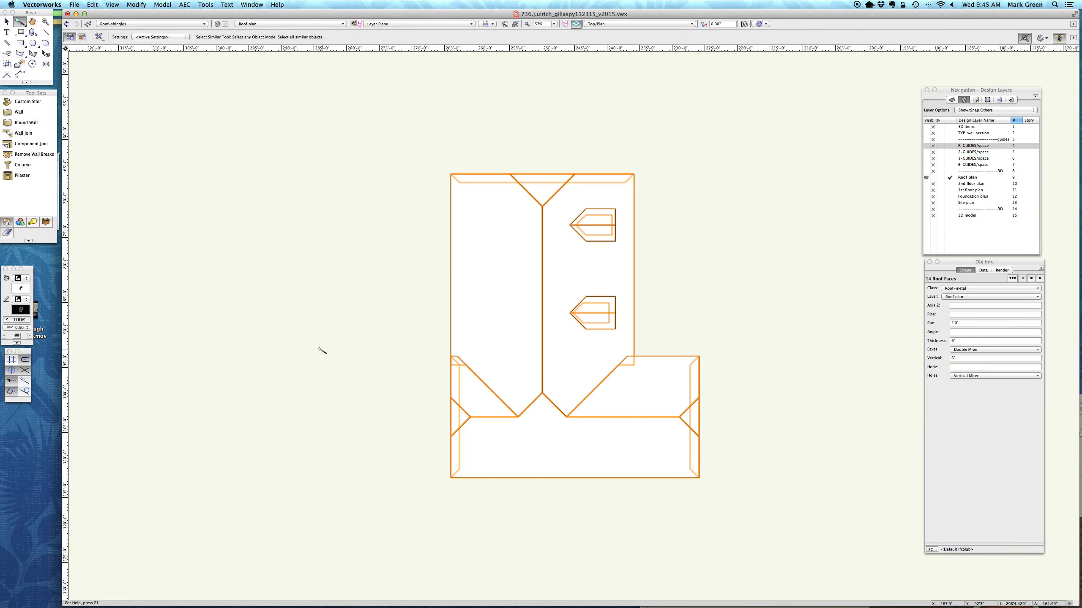
Step: Select all Roof-metal ridge caps roof faces by similarity, view them in right and left isometric, and move them by an X offset of -111'0"
scroll(321, 350, down, 6)
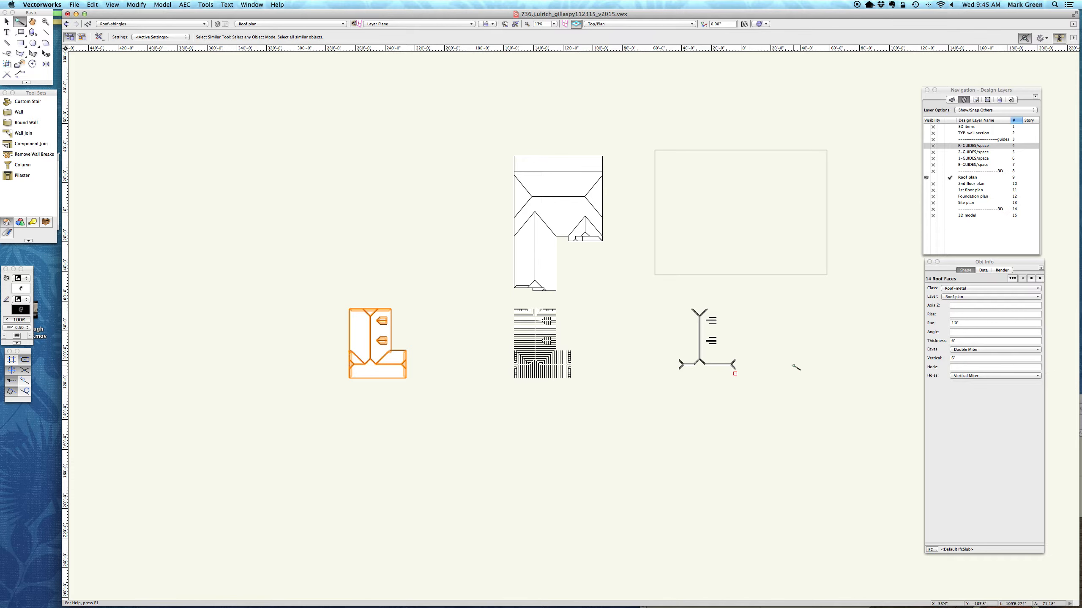
scroll(796, 367, up, 5)
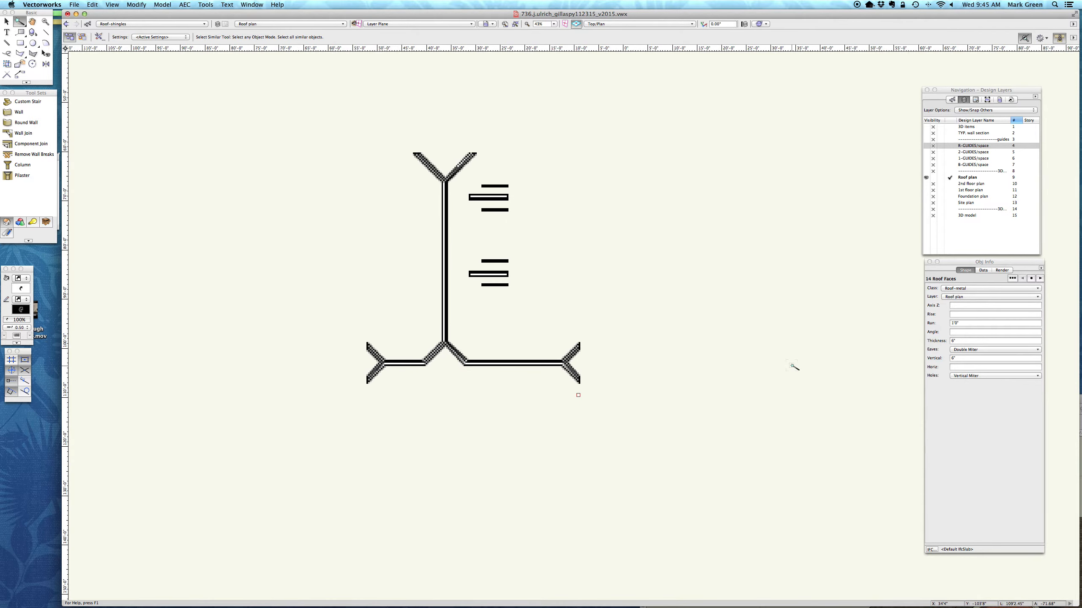
click(512, 363)
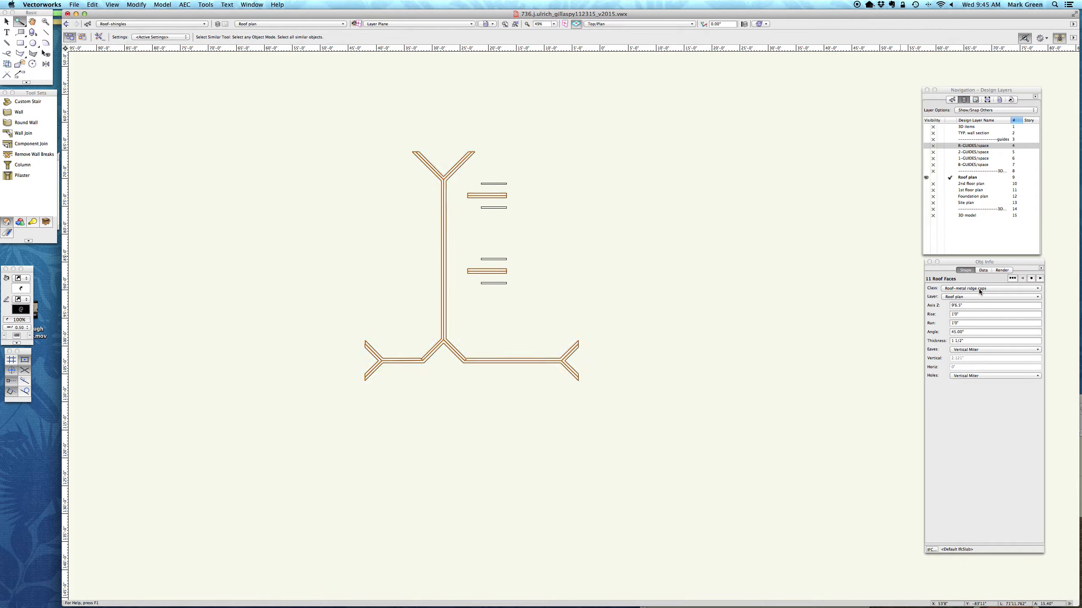
key(3)
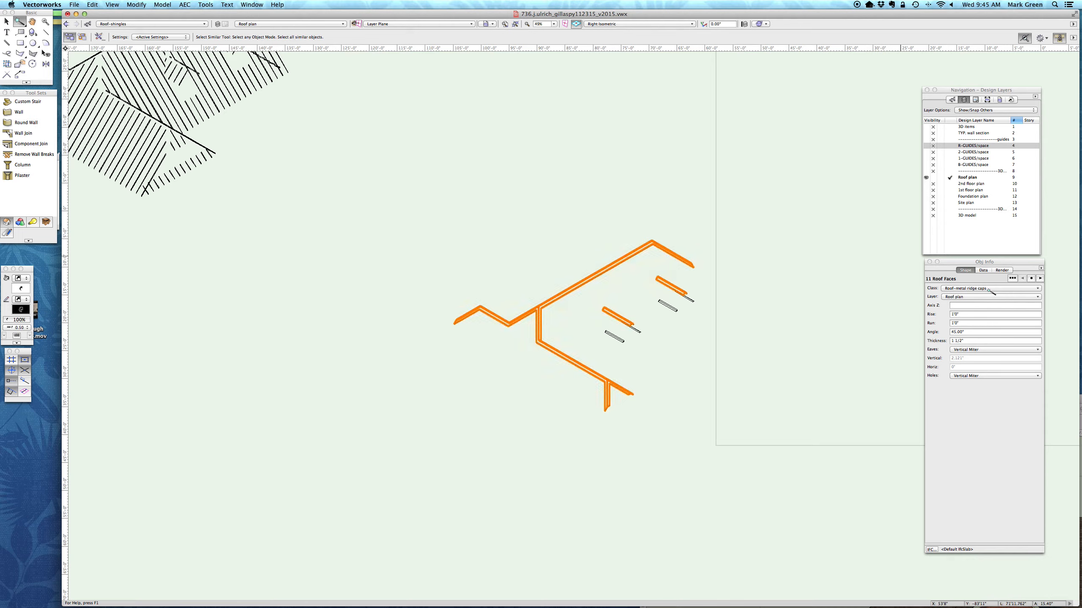
key(1)
key(5)
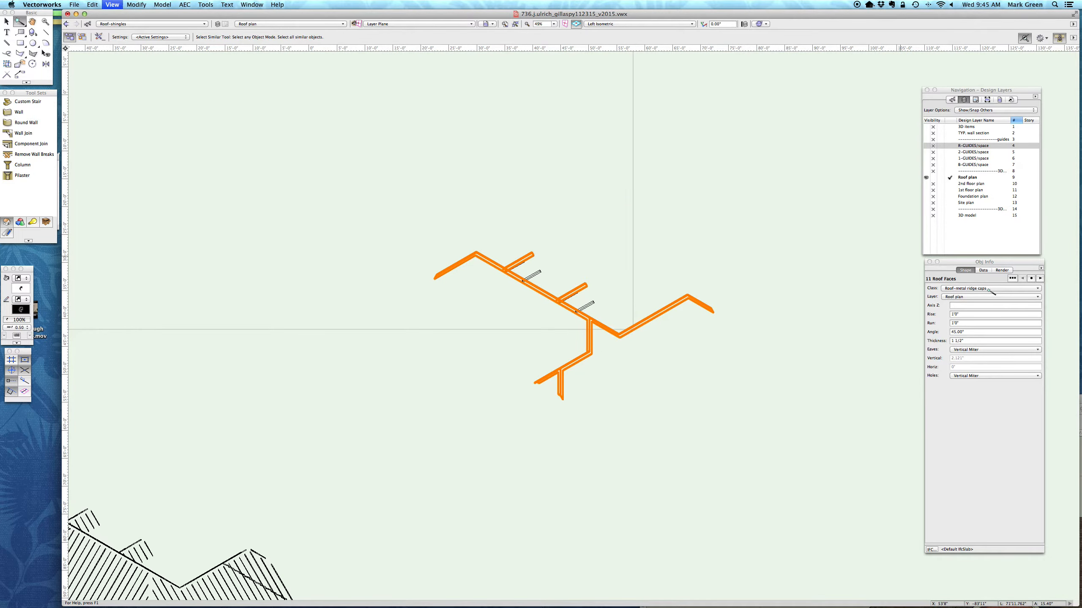
key(super+m)
key(Return)
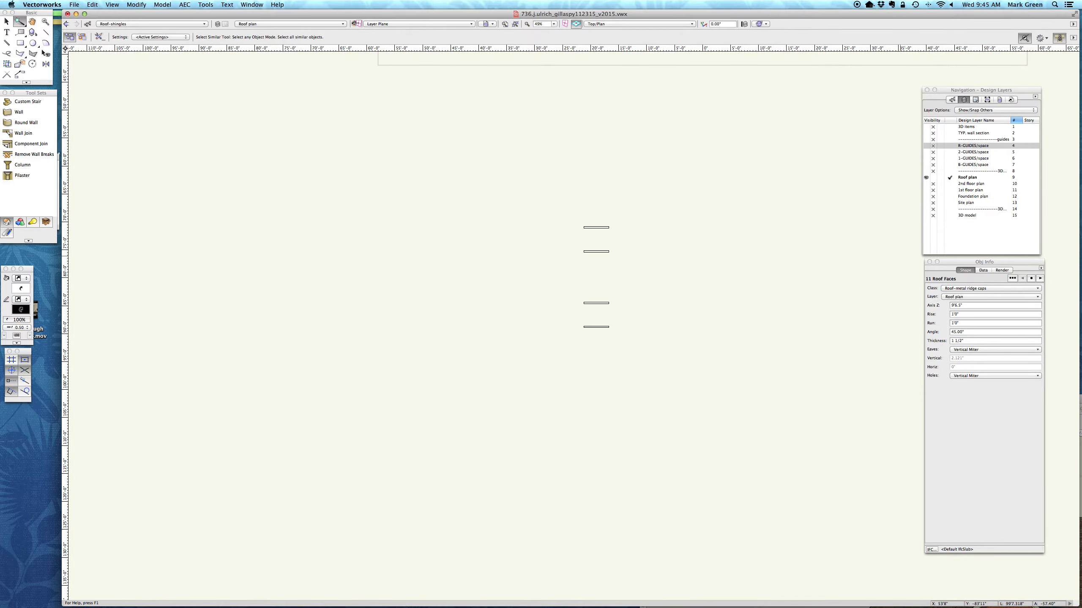
Step: Select all Trim-painted extrudes under the dormer eaves by similarity, inspect them in Right view, and change their class to Roof-metal
click(589, 326)
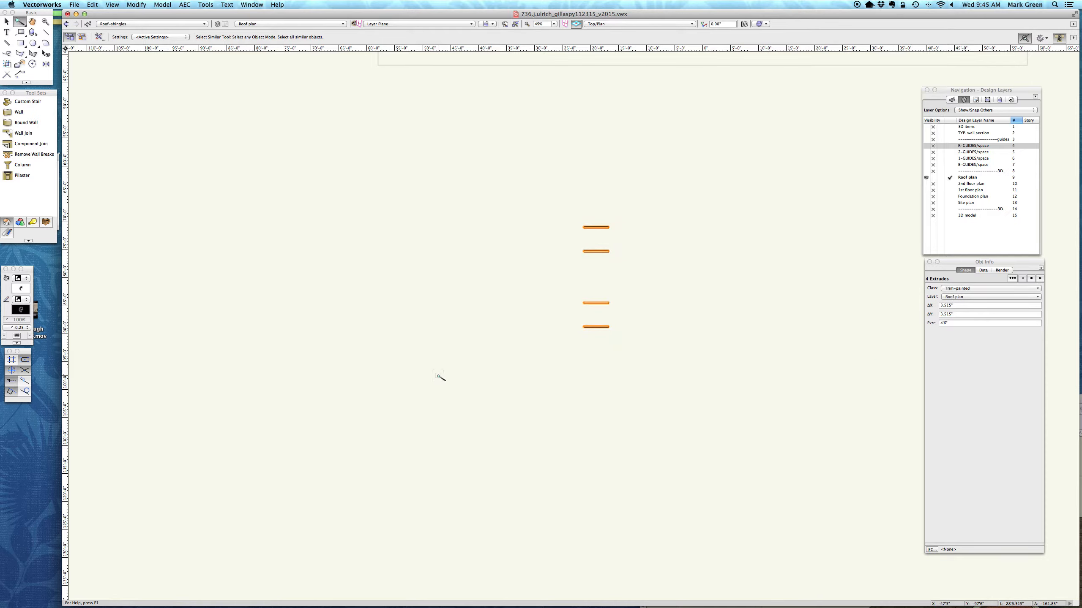
key(KP_6)
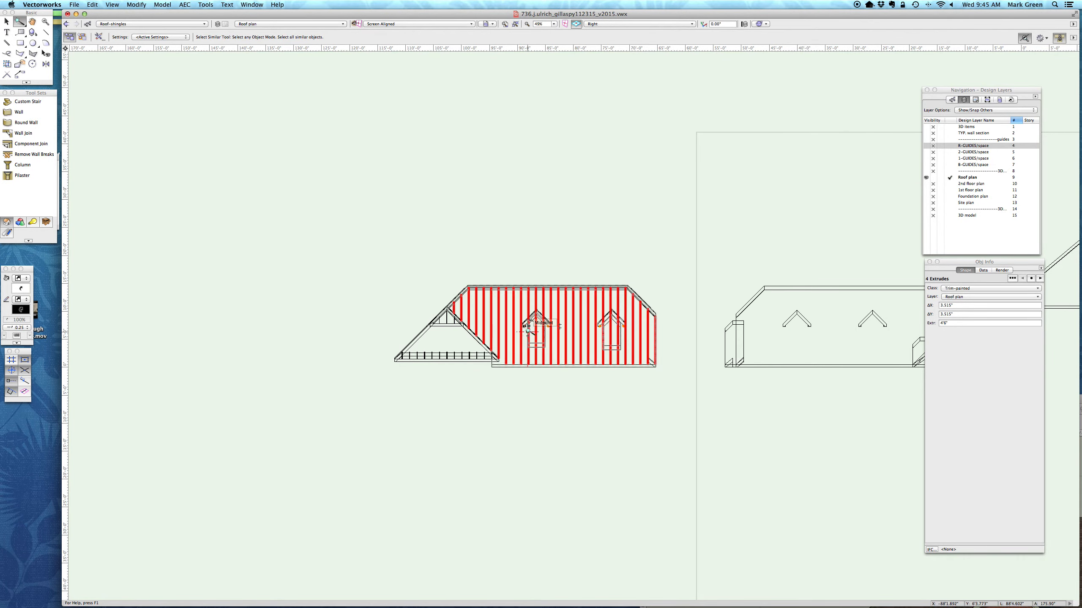
scroll(527, 332, up, 6)
scroll(531, 336, up, 4)
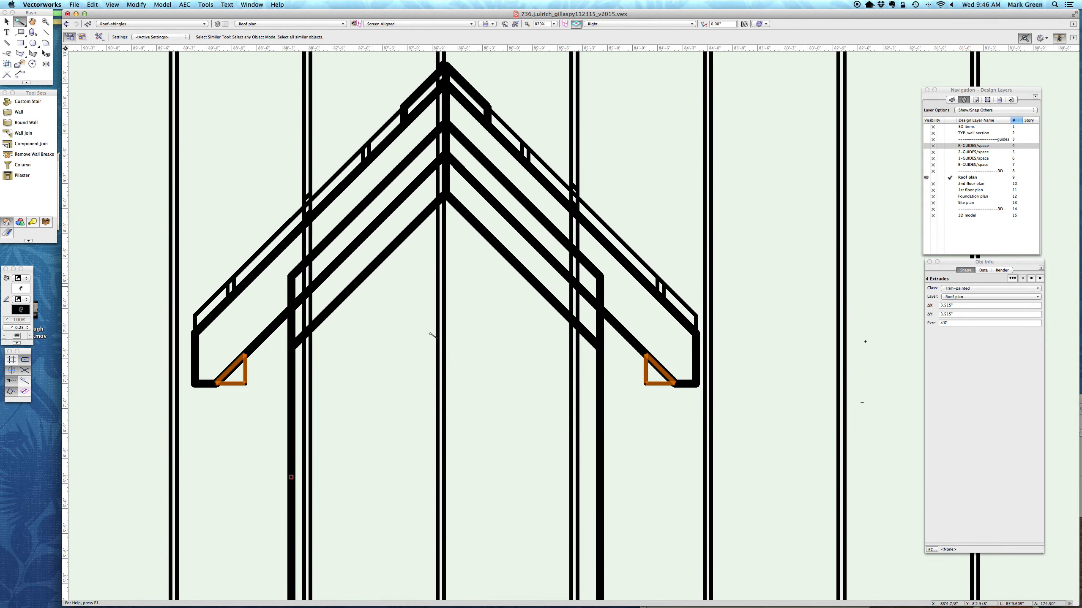
scroll(156, 398, up, 3)
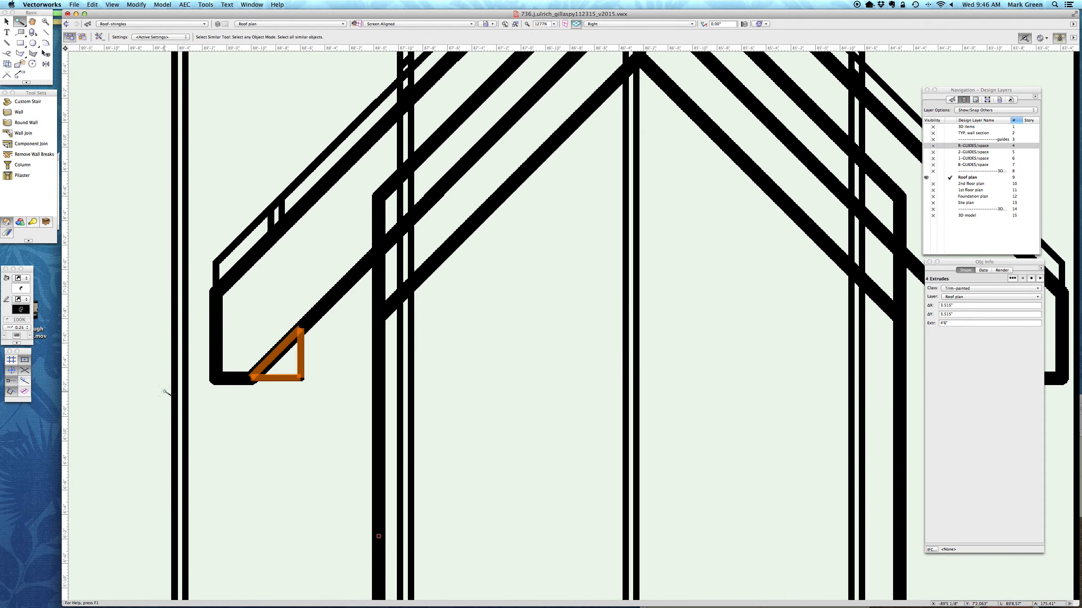
scroll(165, 391, down, 4)
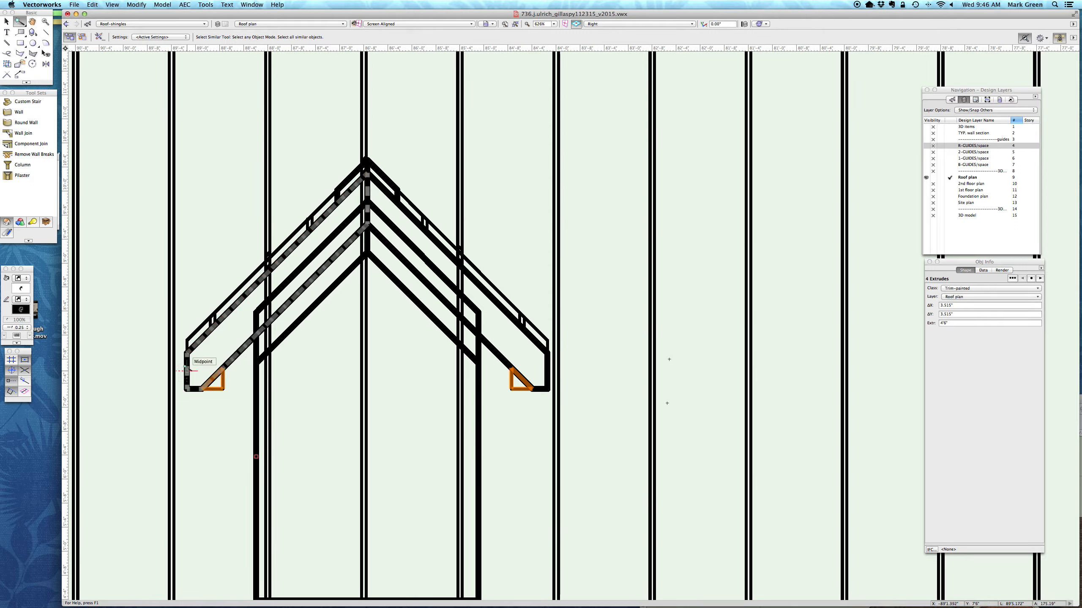
click(255, 278)
click(5, 22)
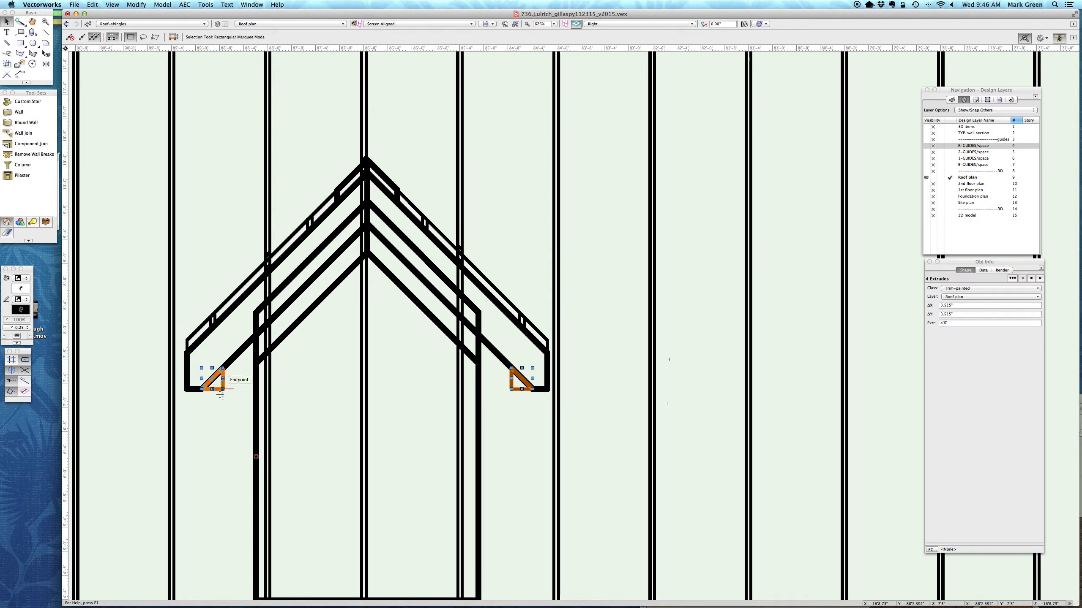
click(989, 289)
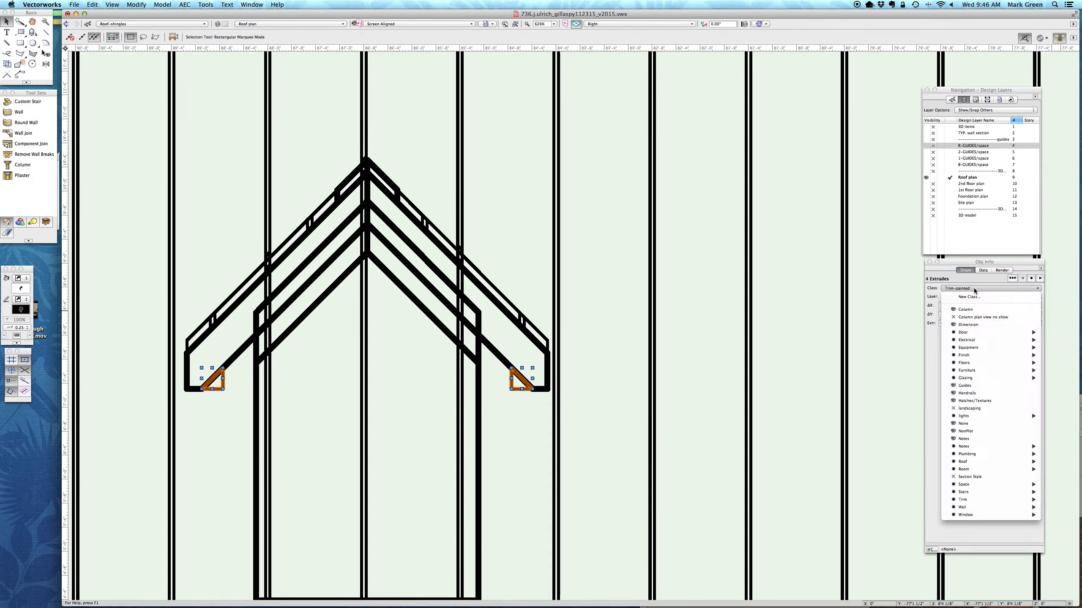
mouse_move(998, 507)
mouse_move(996, 462)
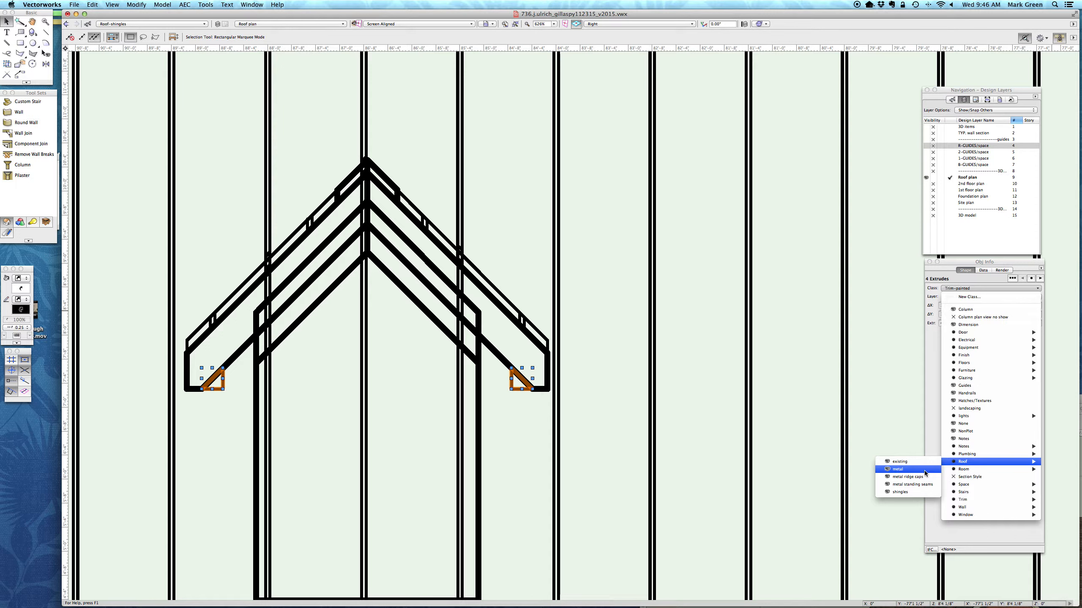
click(899, 469)
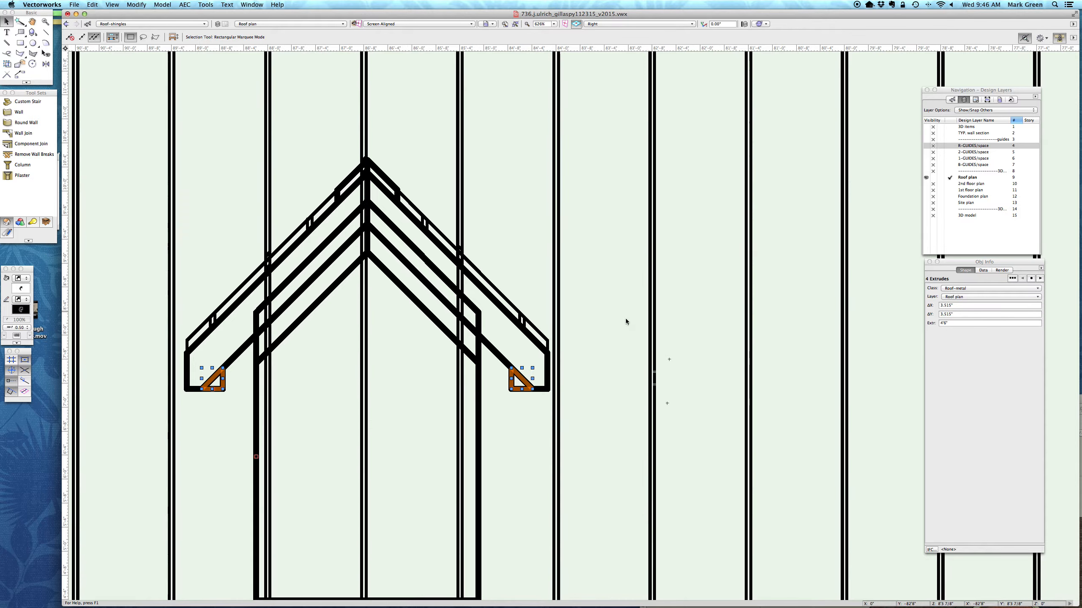
Step: In Top/Plan view, move the selected dormer eave extrudes by an X offset of -111'0" onto the standing seam group
key(super+5)
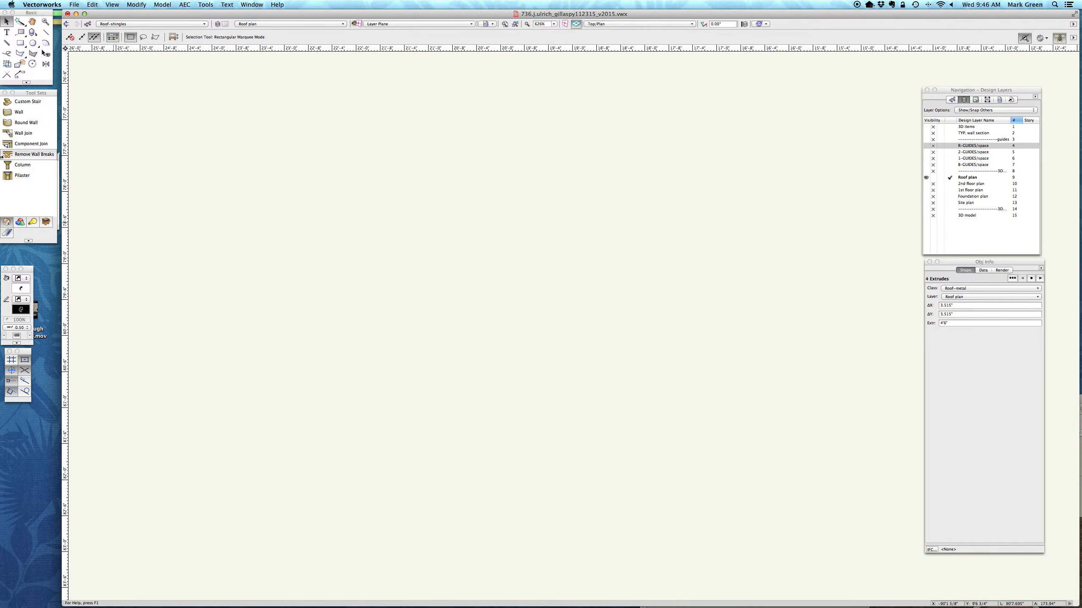
scroll(320, 231, down, 4)
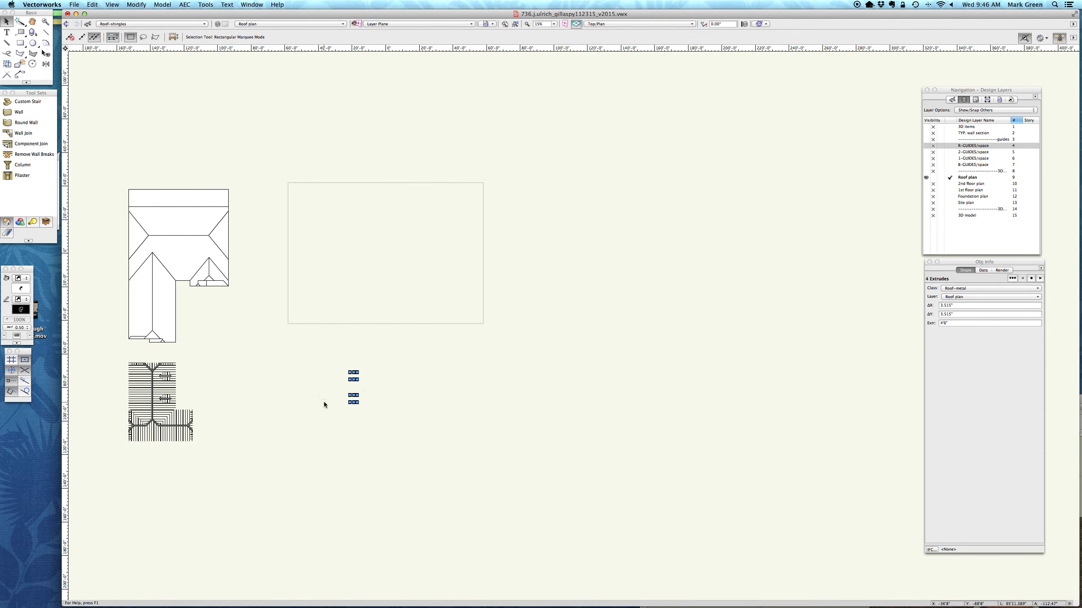
scroll(99, 434, up, 2)
scroll(100, 434, up, 1)
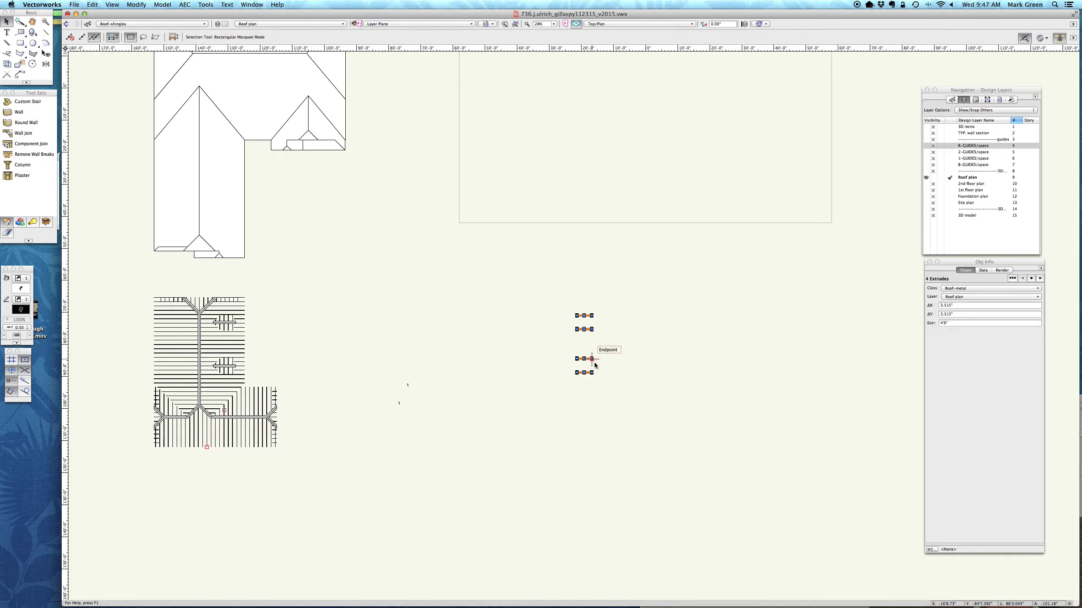
key(super+m)
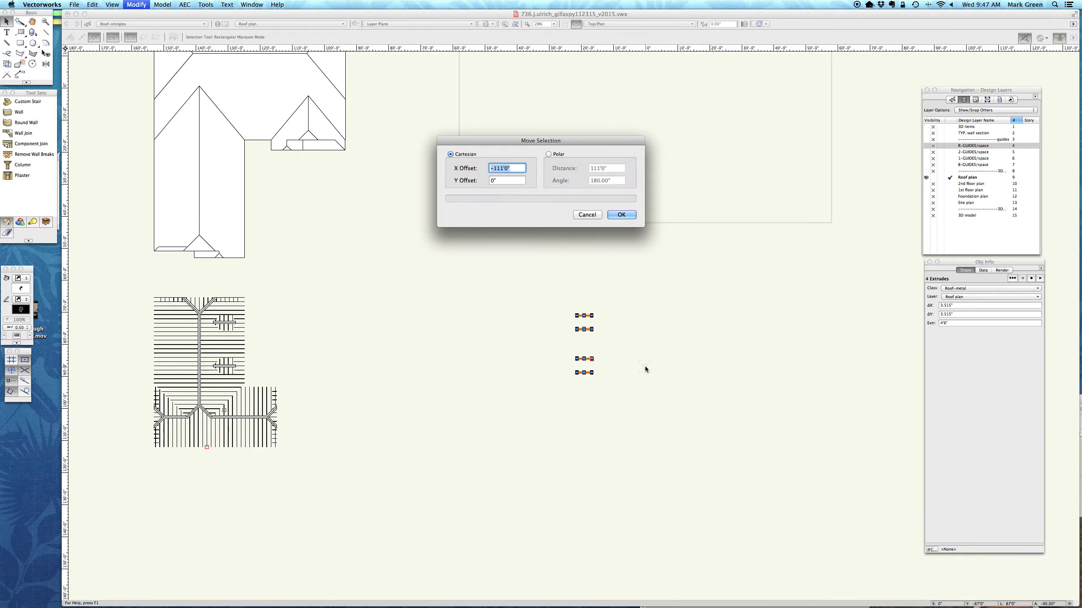
key(Return)
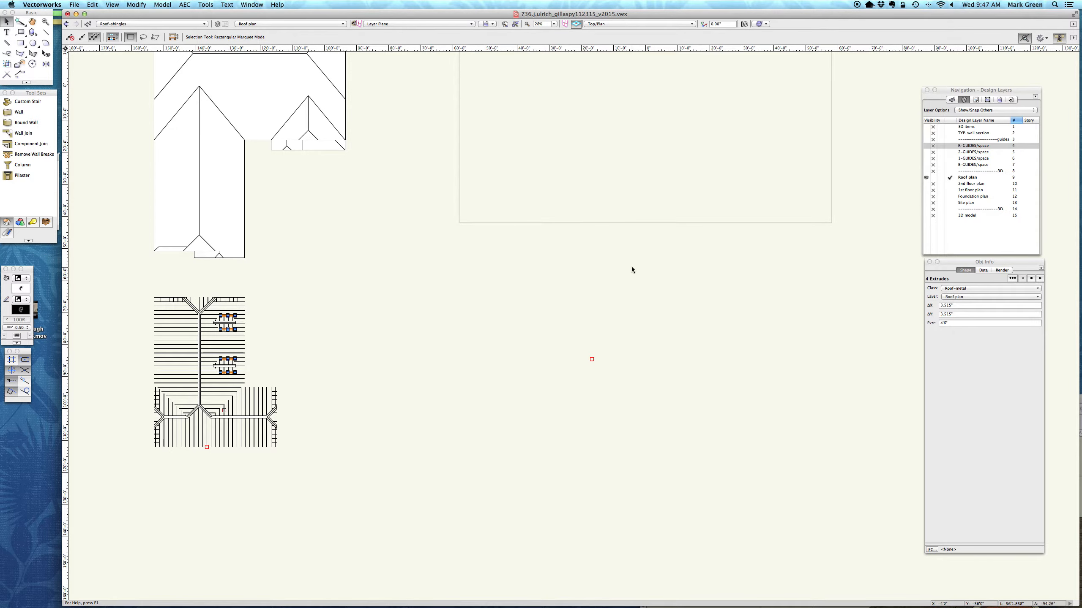
Step: Select the separated group of Roof-metal roof faces and move it by an X offset of 111' onto the standing seam group
scroll(694, 398, down, 5)
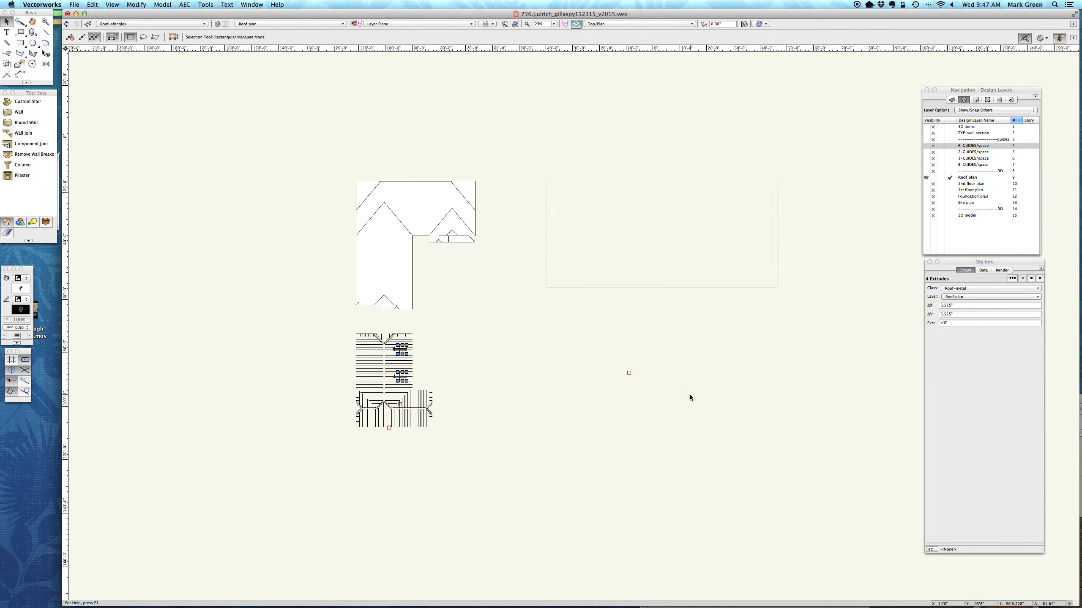
drag(268, 451, 429, 314)
key(super+m)
text(111)
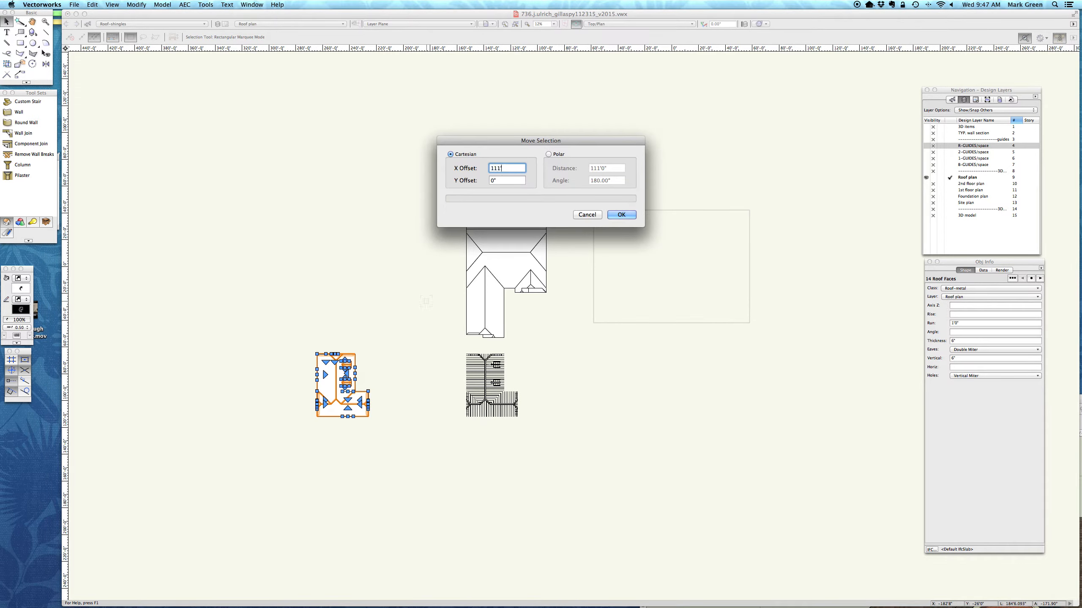
key(Return)
Step: Select the reassembled roof together with the existing roof, move everything by an X offset of 111', and clear the selection
drag(397, 464, 609, 157)
key(super+m)
key(Return)
key(super+6)
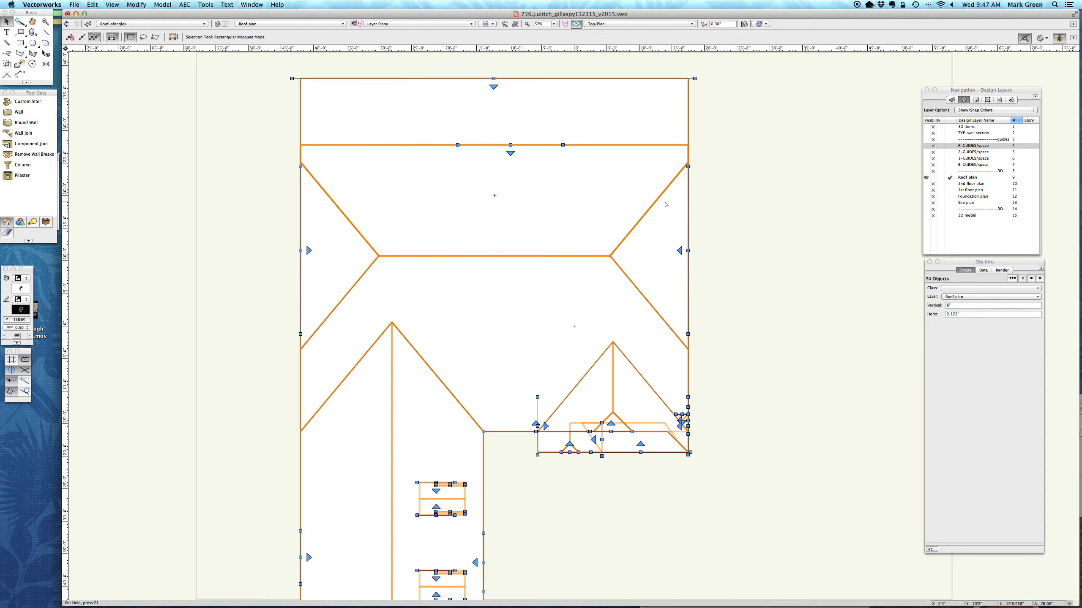
click(758, 181)
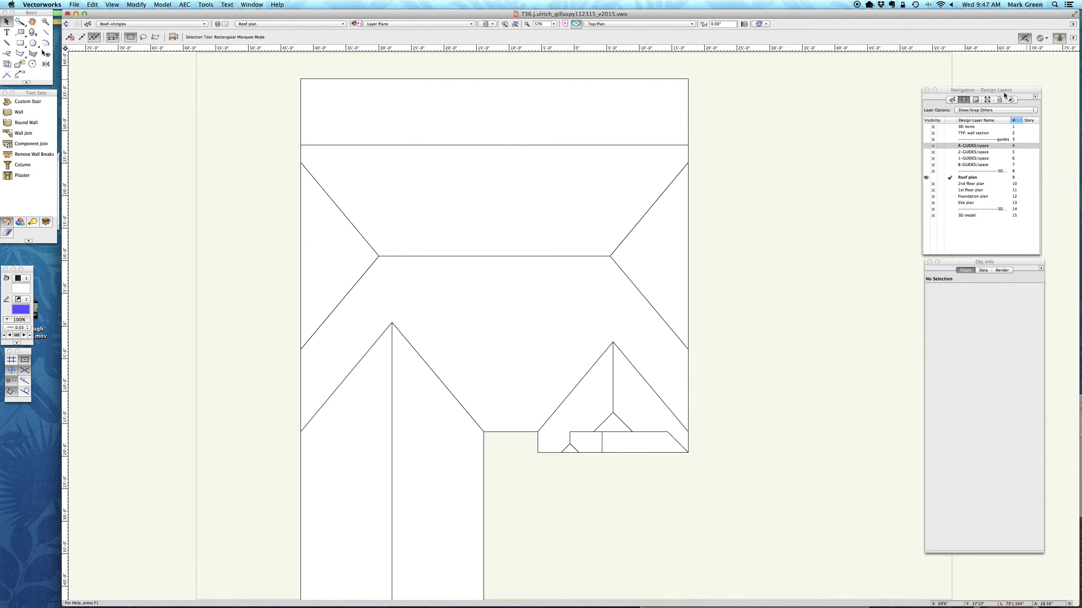
Step: Open sheet layer A2, Left, Right Elevation, and view the Roof Materials table and roof plan with nothing selected
click(977, 101)
double_click(988, 116)
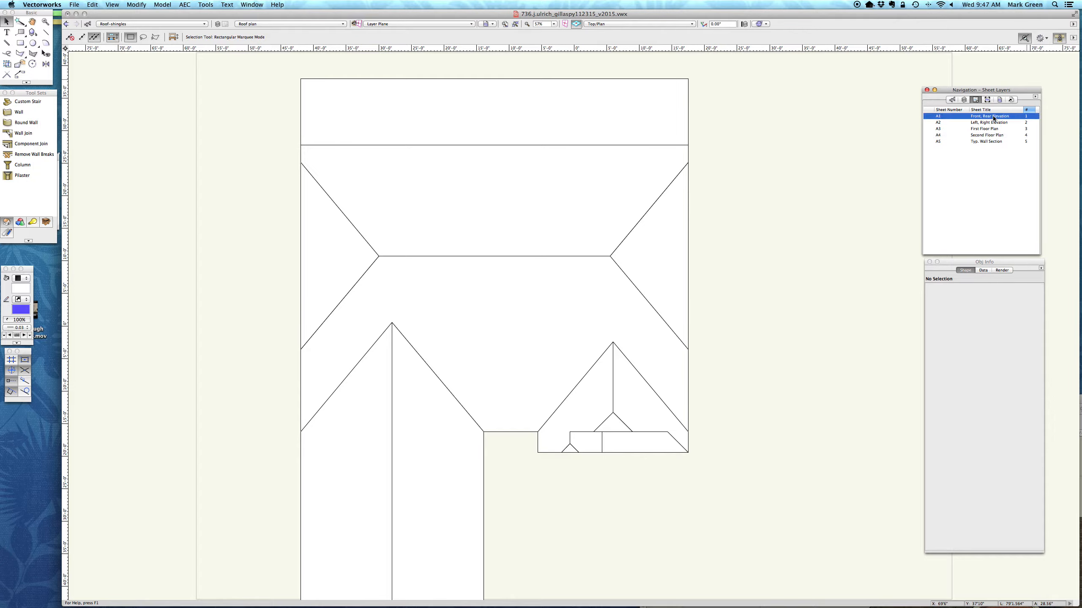
double_click(988, 123)
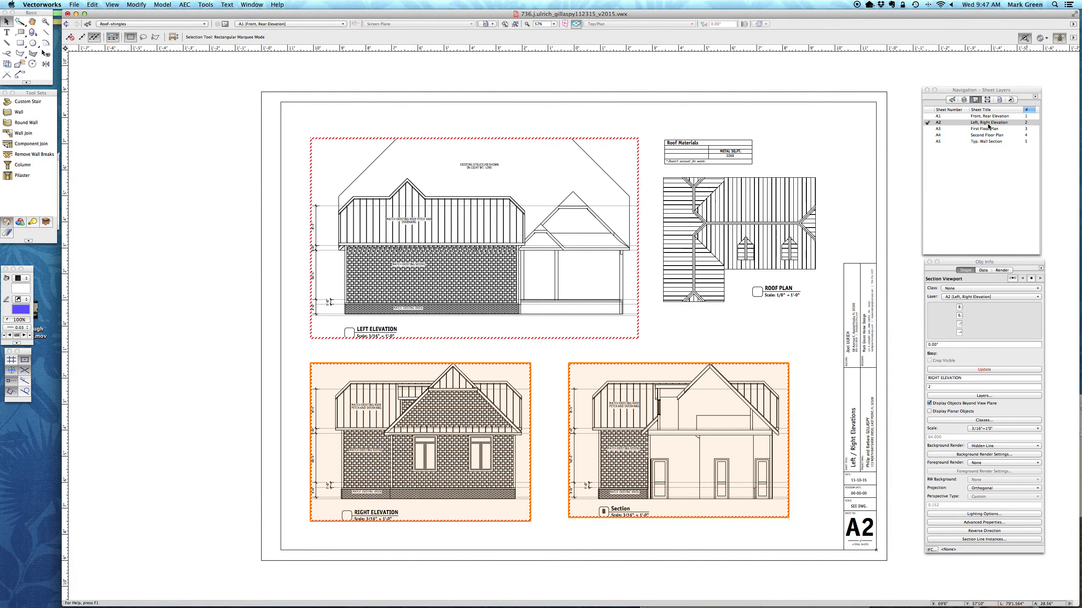
scroll(891, 141, up, 3)
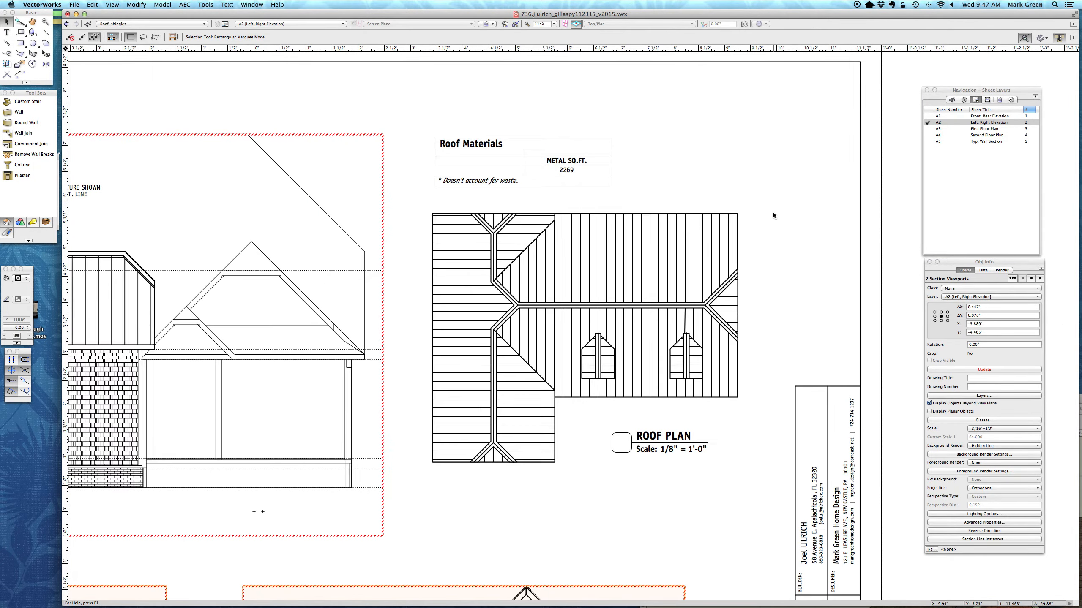
click(736, 164)
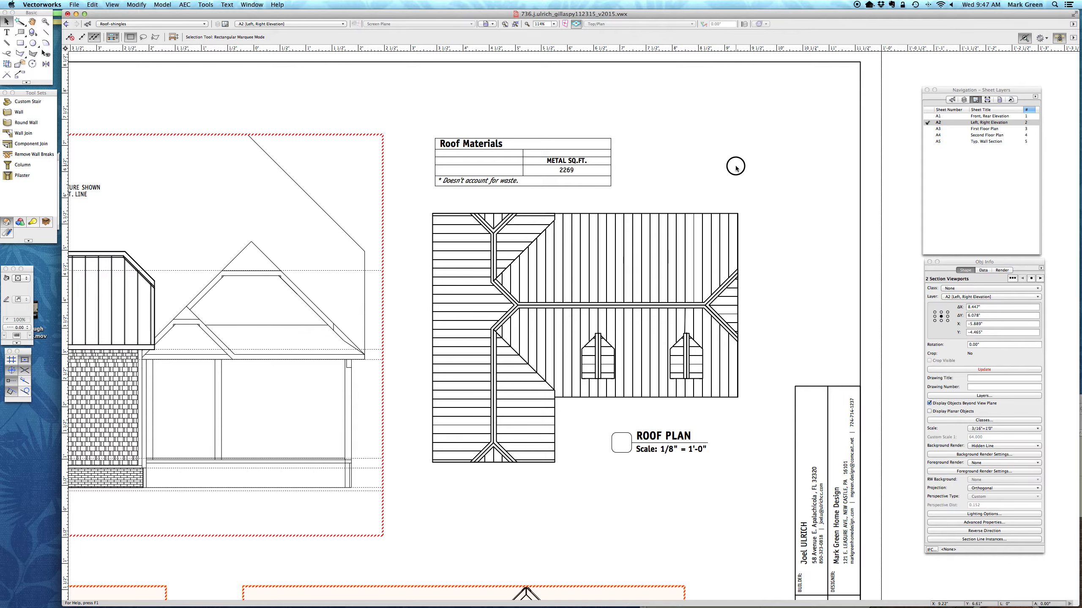
Step: Open the Roof Surface worksheet behind the Roof Materials table for editing and show its database header rows
right_click(515, 153)
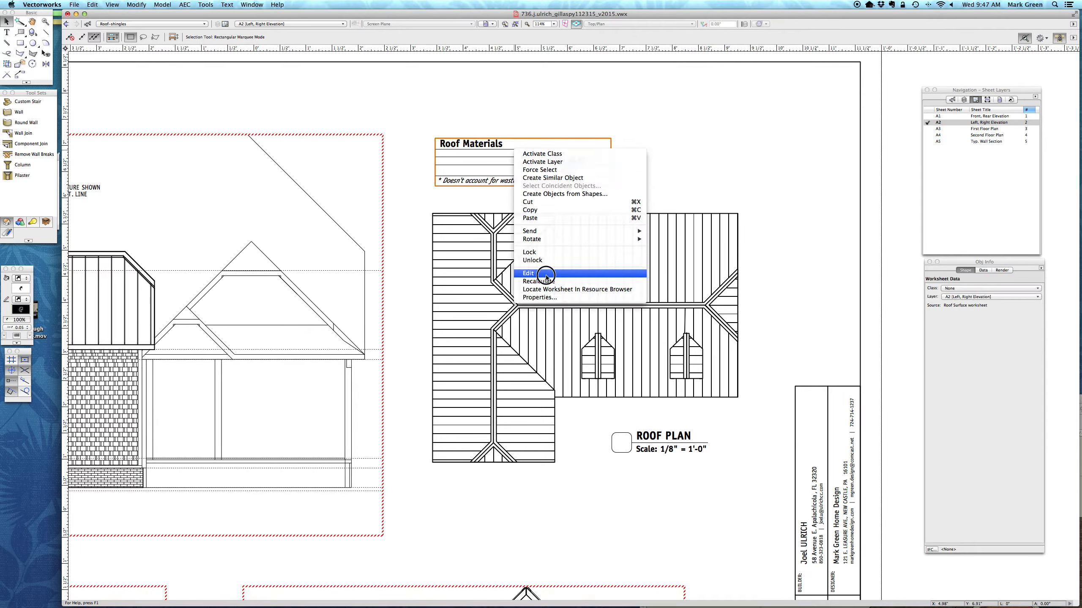
click(546, 274)
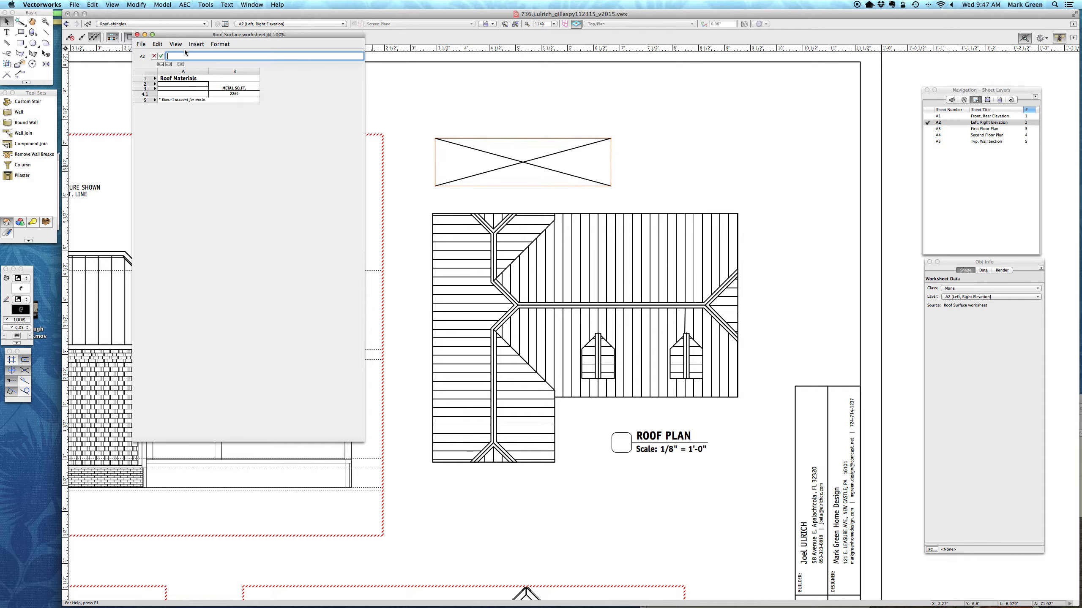
click(196, 44)
click(194, 53)
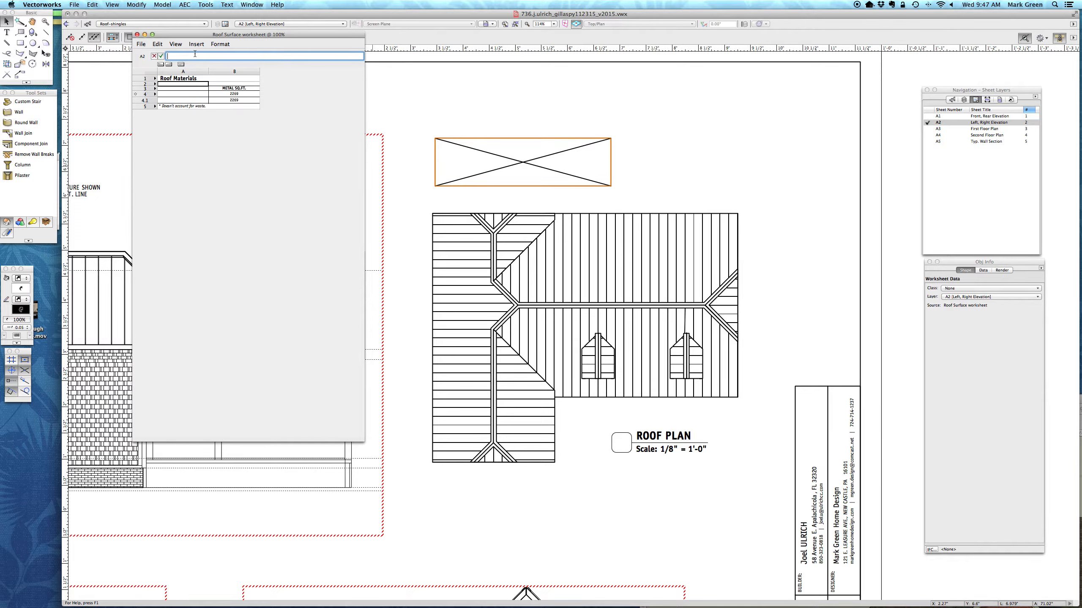
Step: Edit the criteria of database row 4 so the object Type is Slab (Roof, Floor, Pillar)
click(144, 95)
right_click(145, 98)
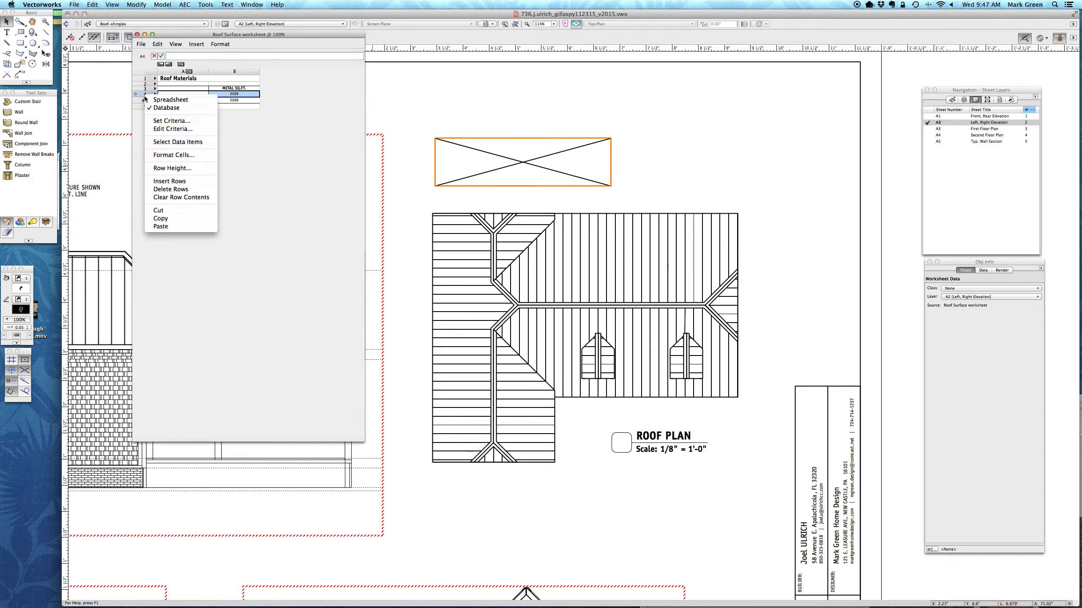
click(157, 129)
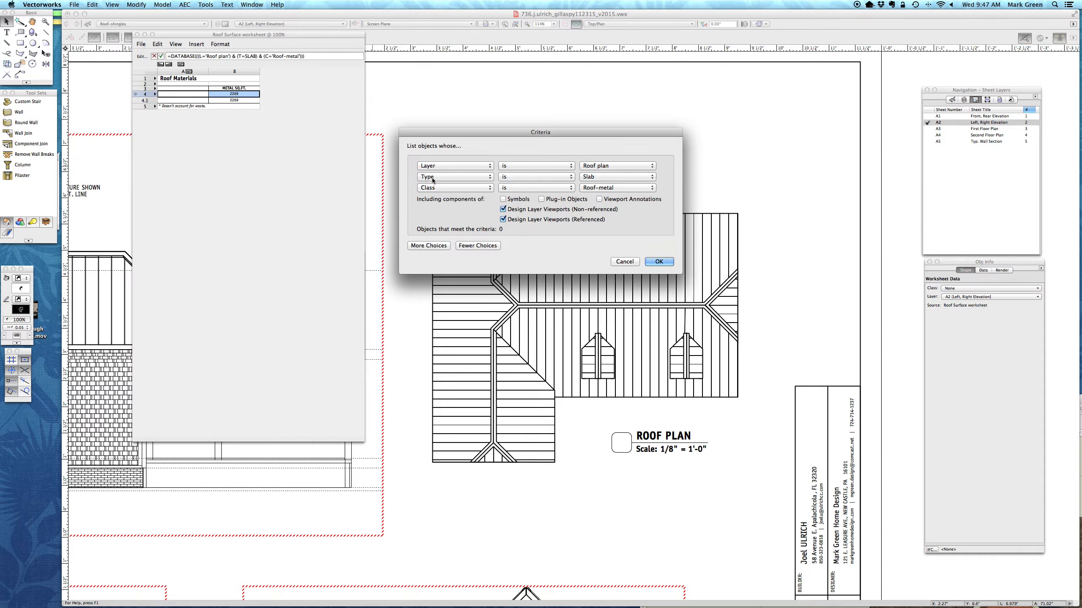
click(619, 178)
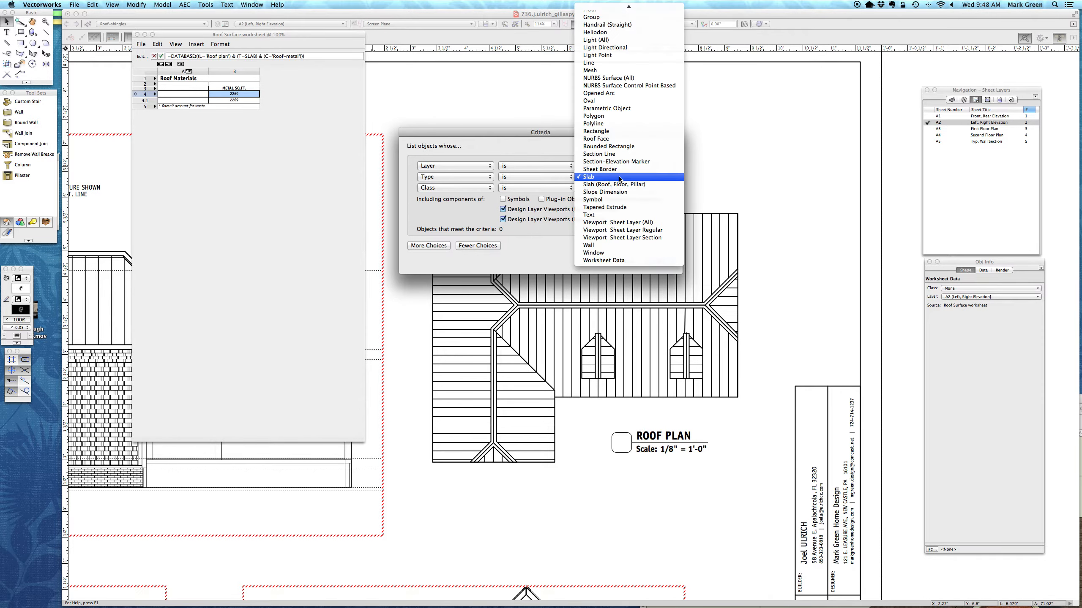
click(661, 185)
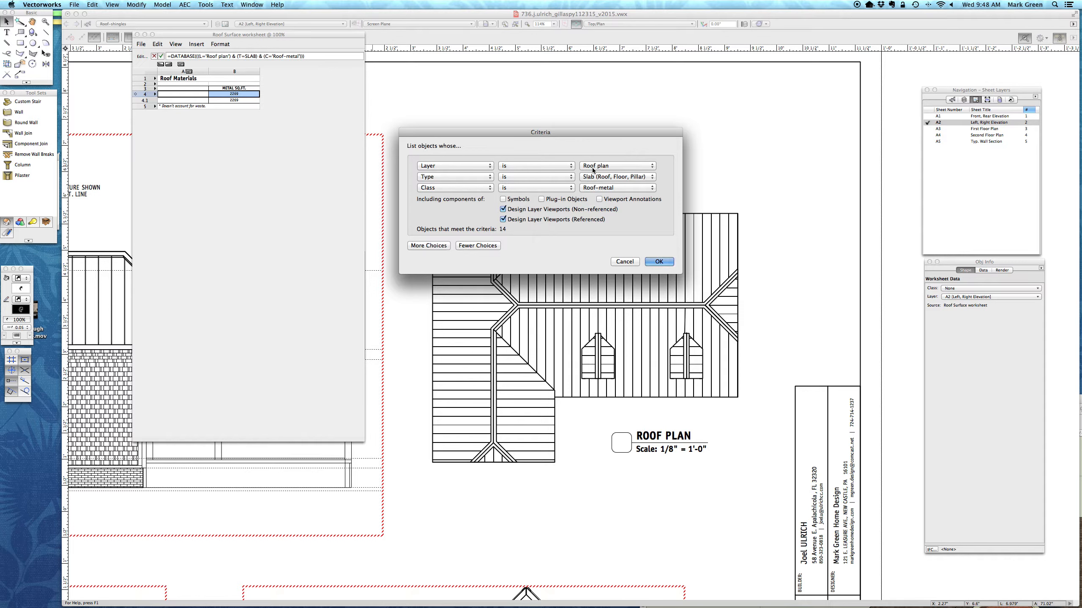
click(658, 261)
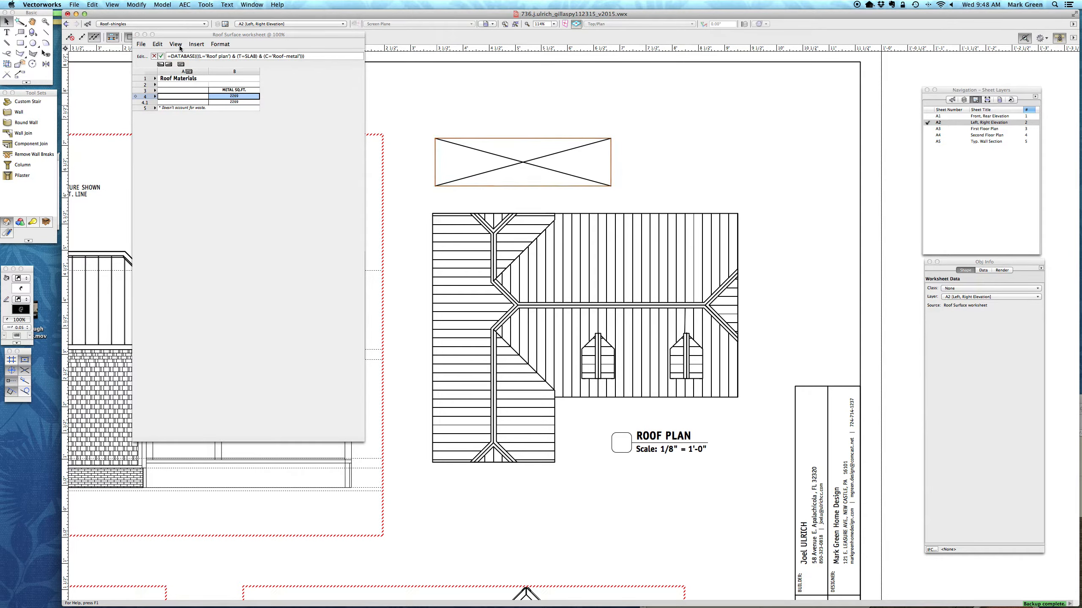
Step: Hide the database header rows and close the Roof Surface worksheet
click(176, 44)
click(183, 58)
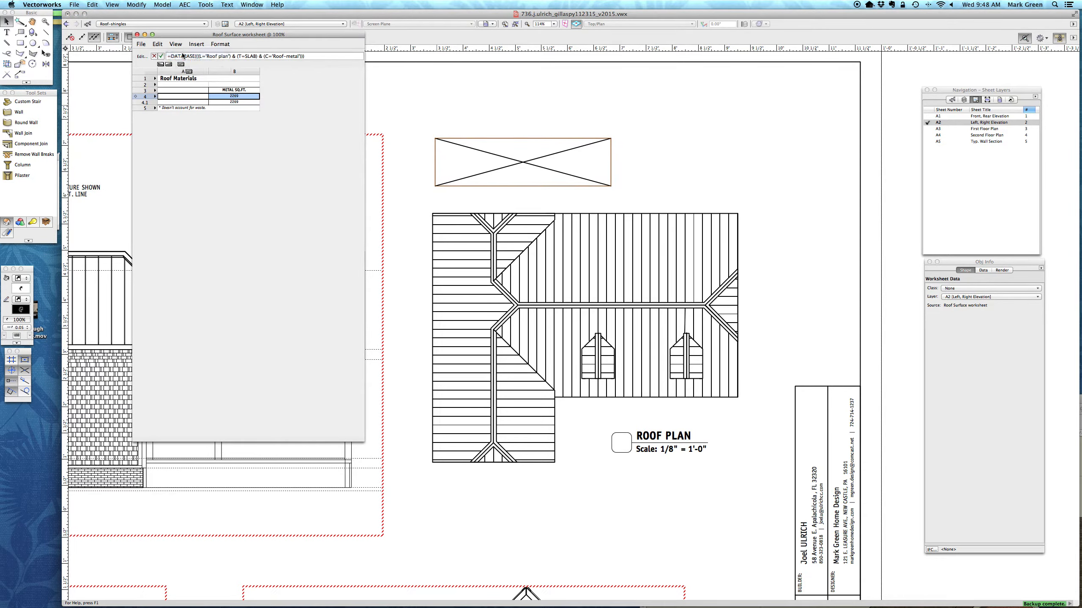
click(137, 34)
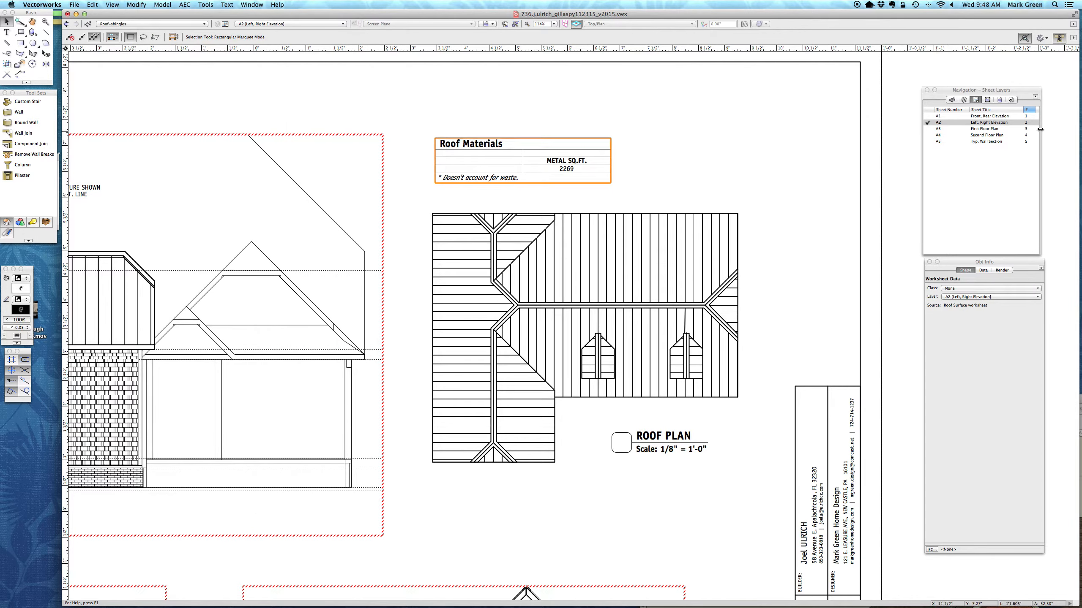
Step: Open the saved view working-R and select all Roof-metal objects with Select Similar, keeping Class as its only matching criterion
click(1000, 101)
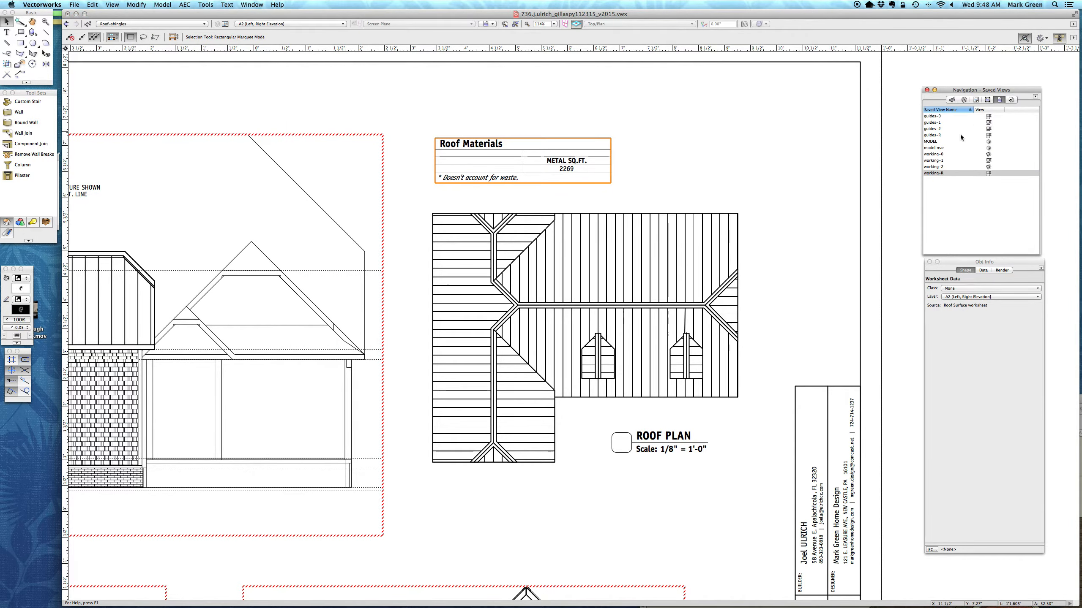
double_click(943, 172)
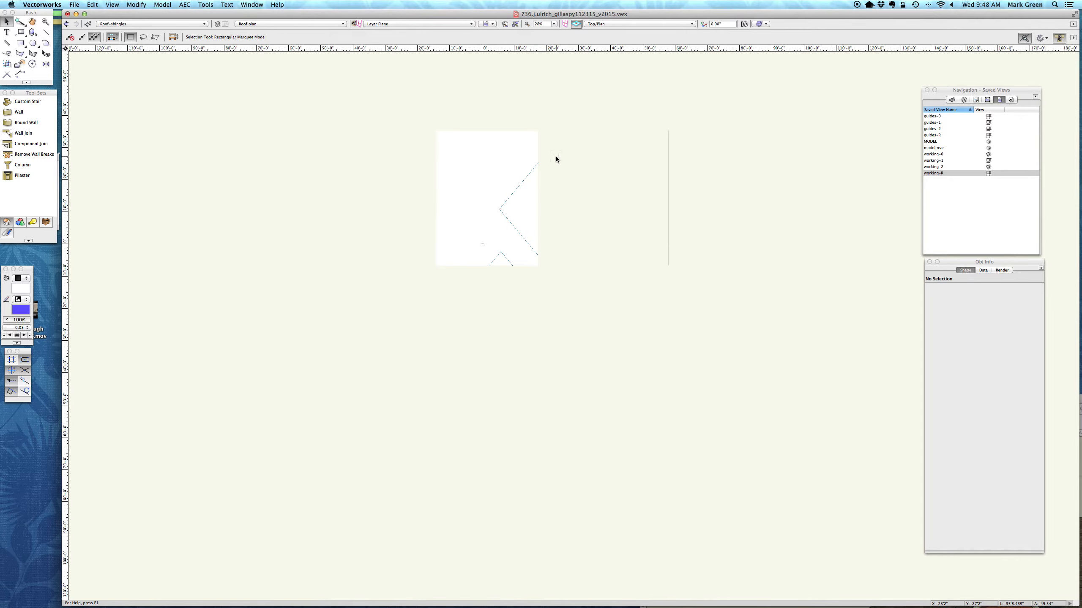
scroll(480, 325, up, 5)
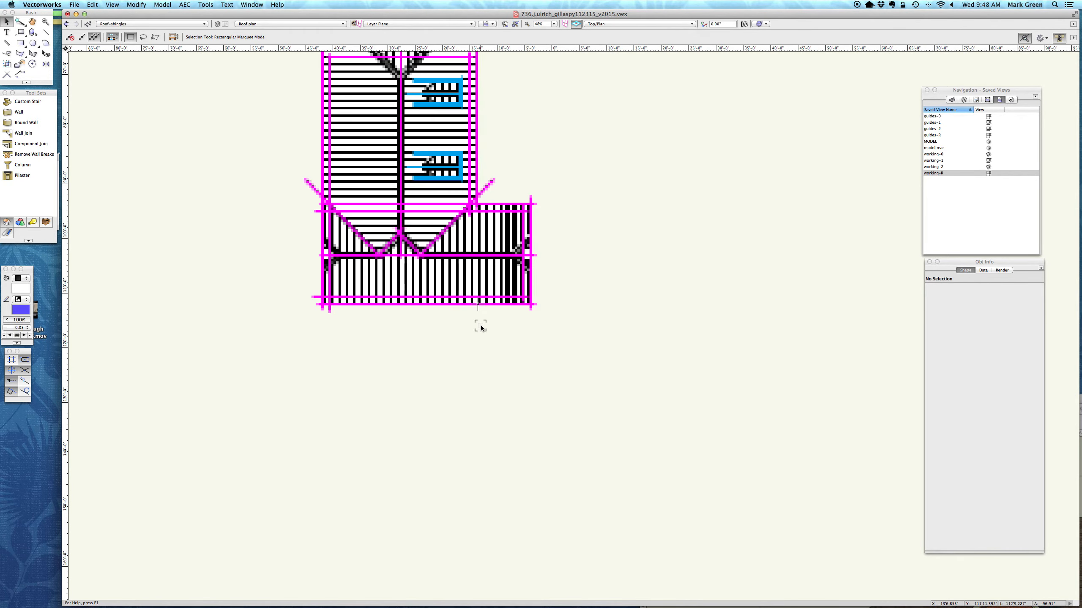
click(20, 21)
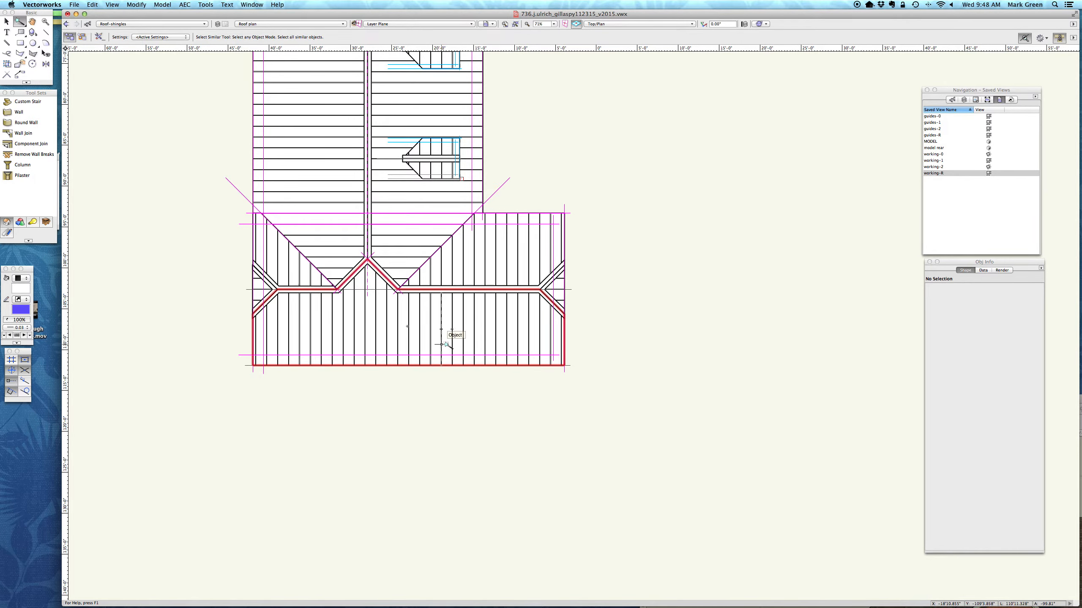
click(446, 344)
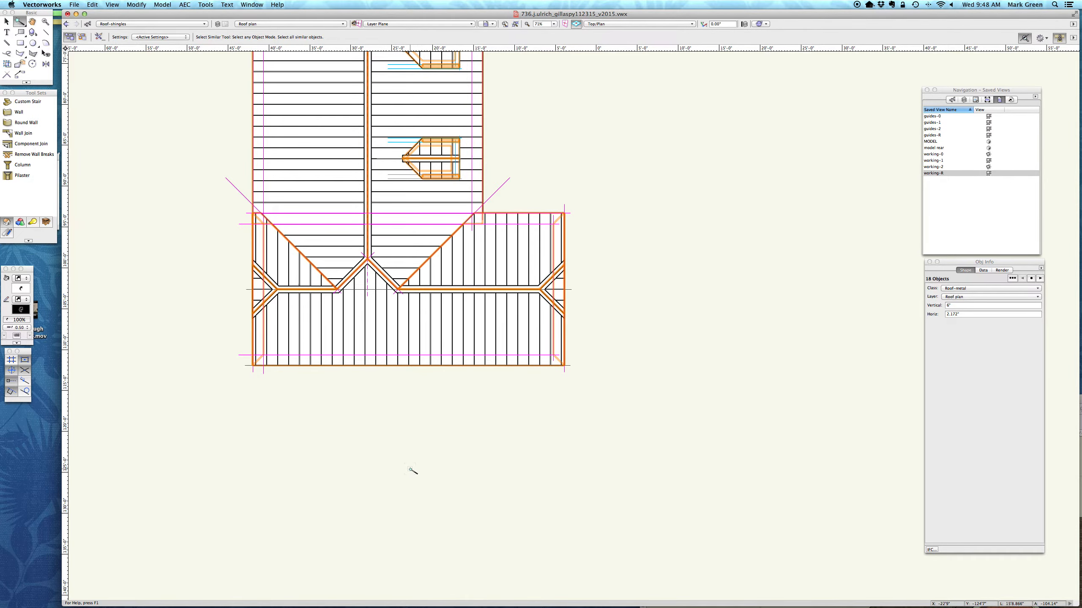
scroll(420, 430, down, 1)
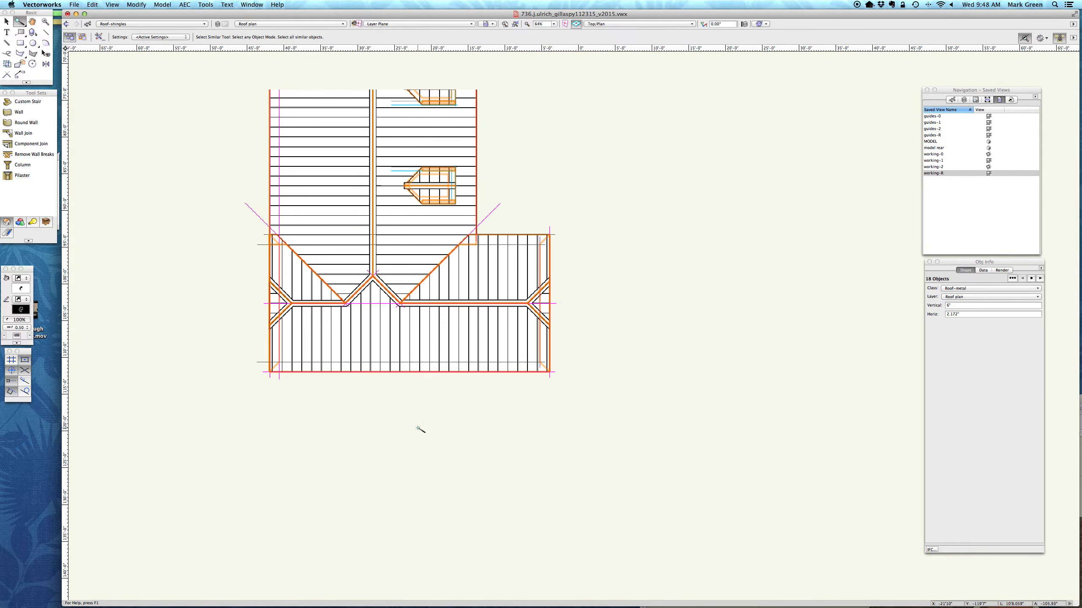
scroll(469, 60, up, 6)
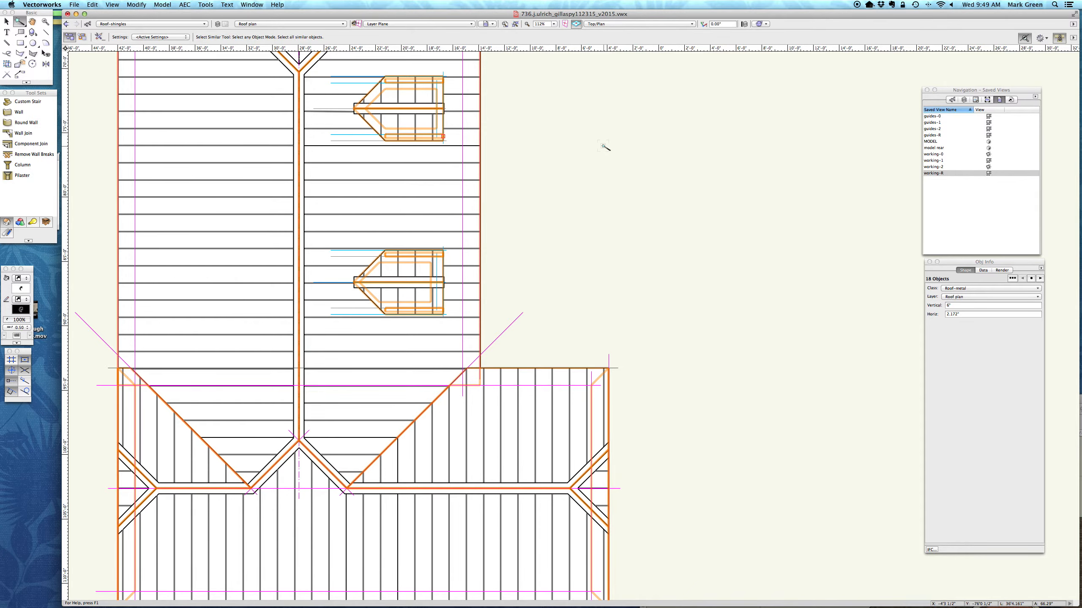
click(106, 37)
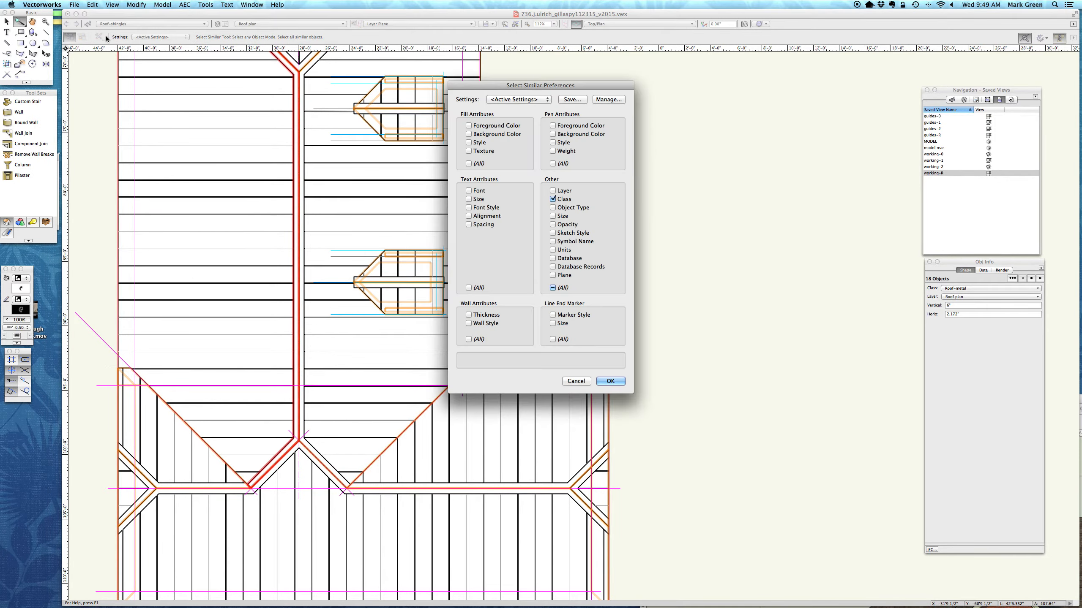
click(610, 381)
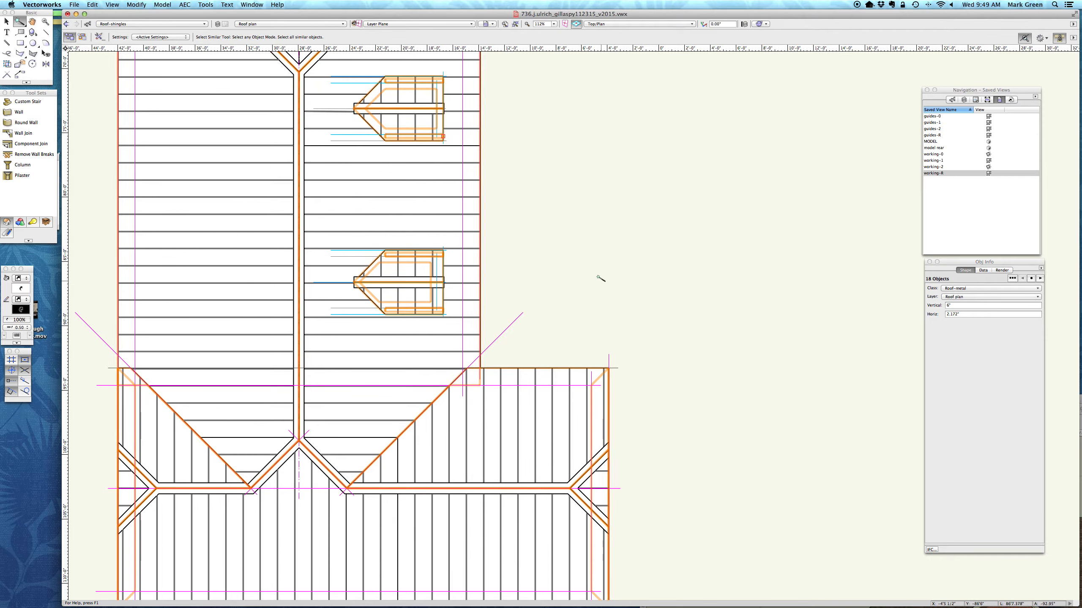
Step: In the Right view, remove the non-roof-face dormer objects from the selection, keeping only the roof faces, and return to Top/Plan
scroll(586, 262, down, 3)
key(x)
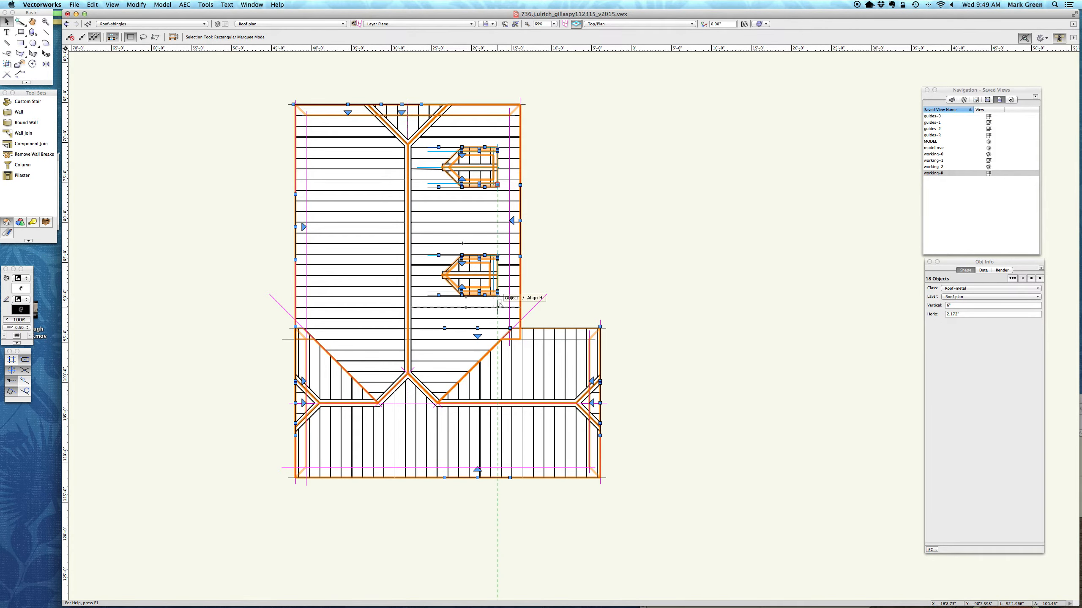
key(6)
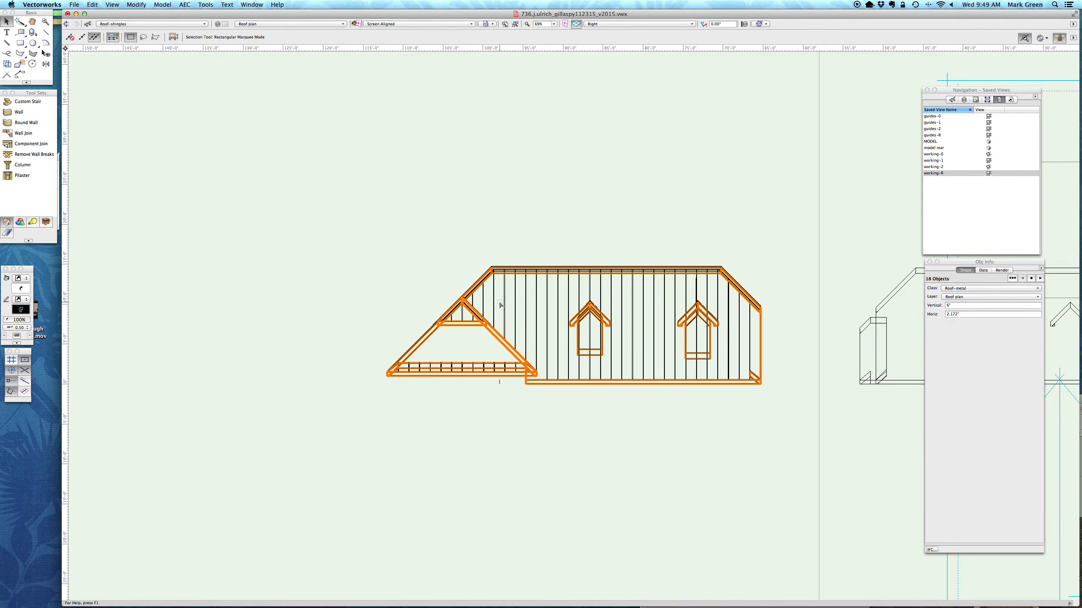
scroll(760, 329, up, 3)
scroll(761, 329, up, 3)
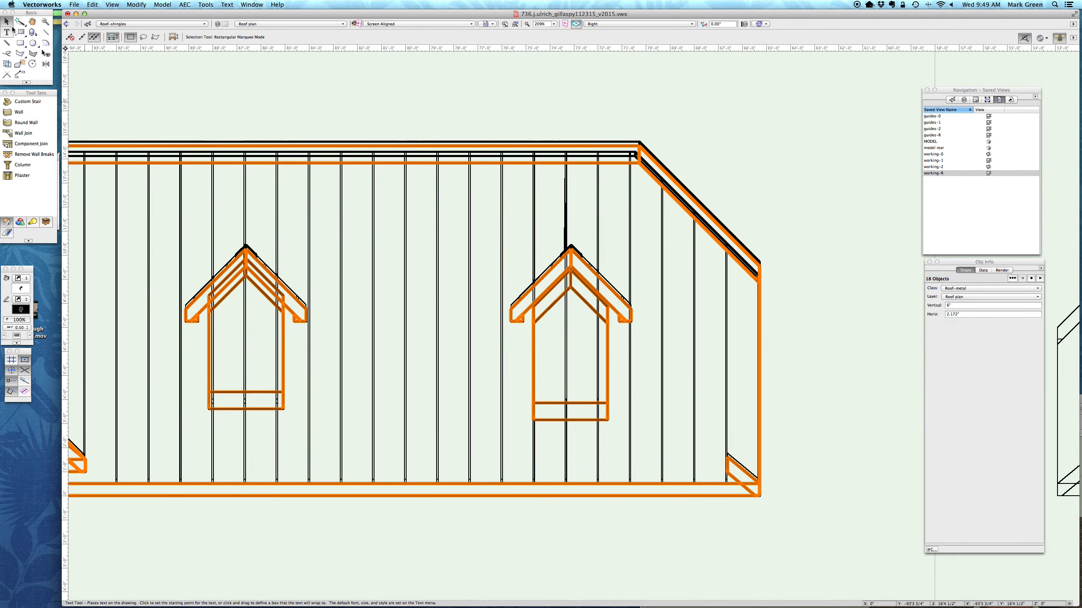
drag(810, 297, 175, 338)
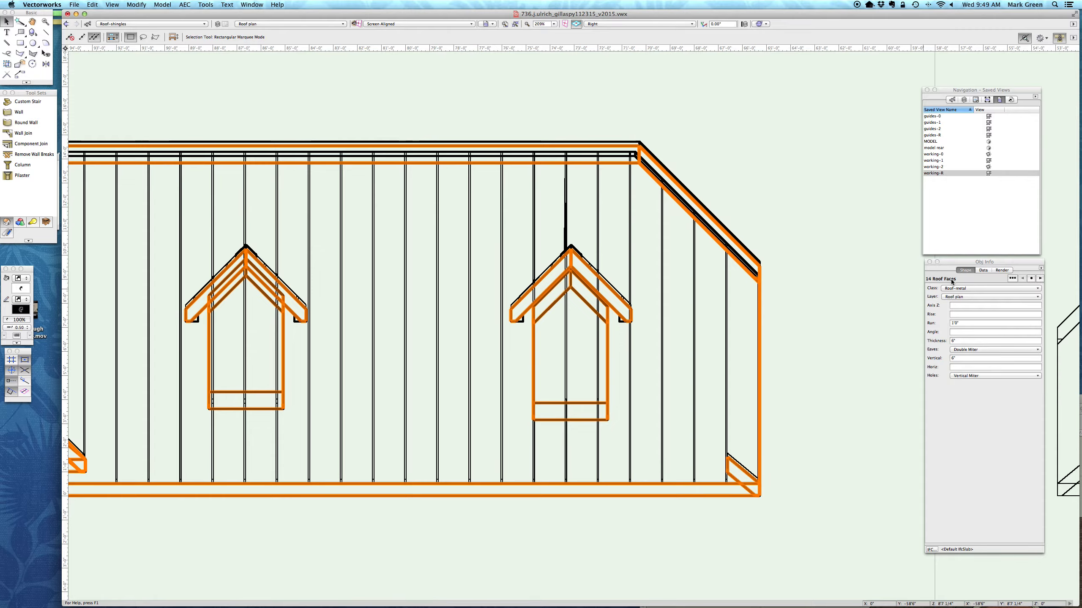
key(super+5)
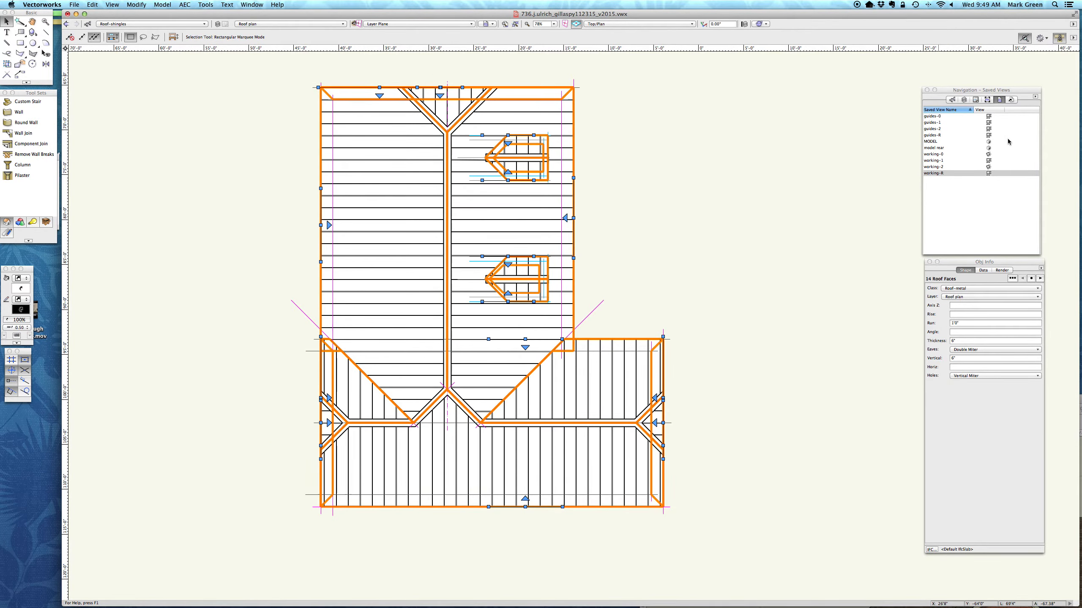
Step: Open the saved view working-2 and hide the 2-GUIDES/space design layer
double_click(939, 167)
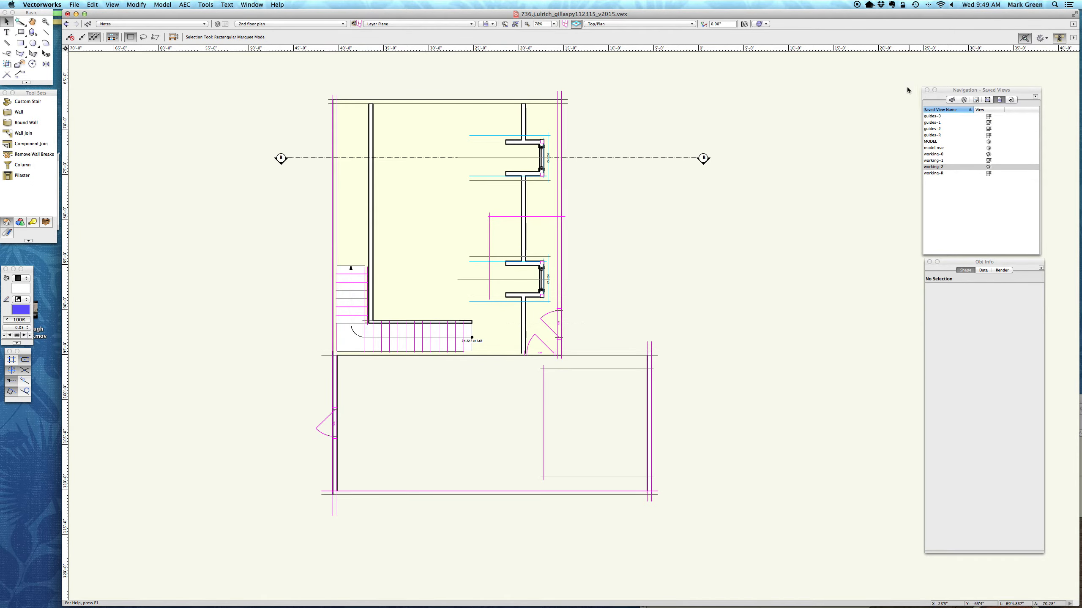
click(964, 100)
click(933, 152)
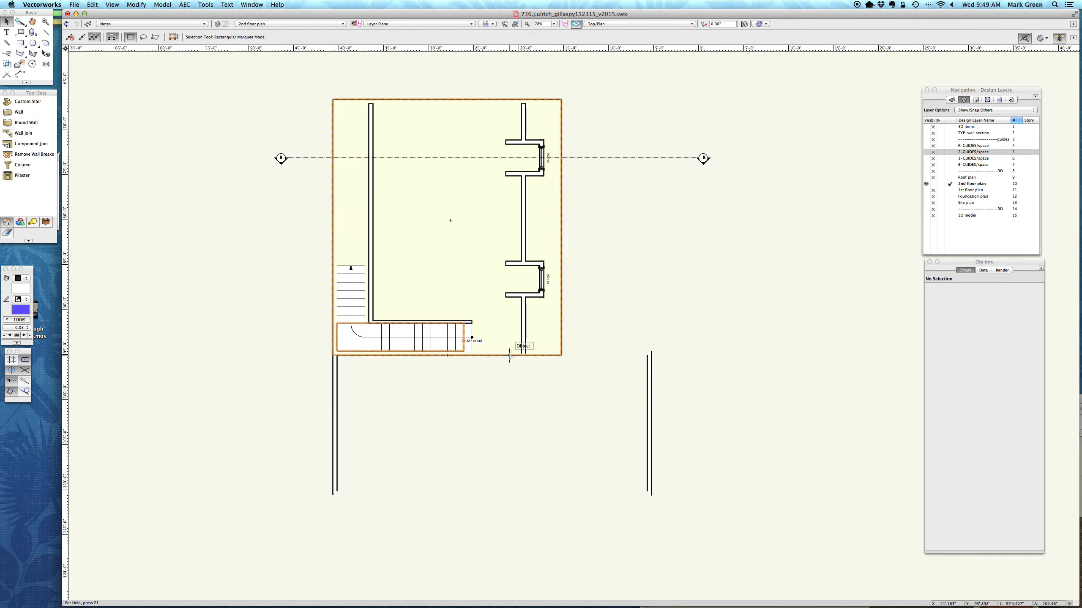
Step: Use Select Similar to pick out the exterior fish scale walls on the second floor plan and examine where they occur
click(19, 21)
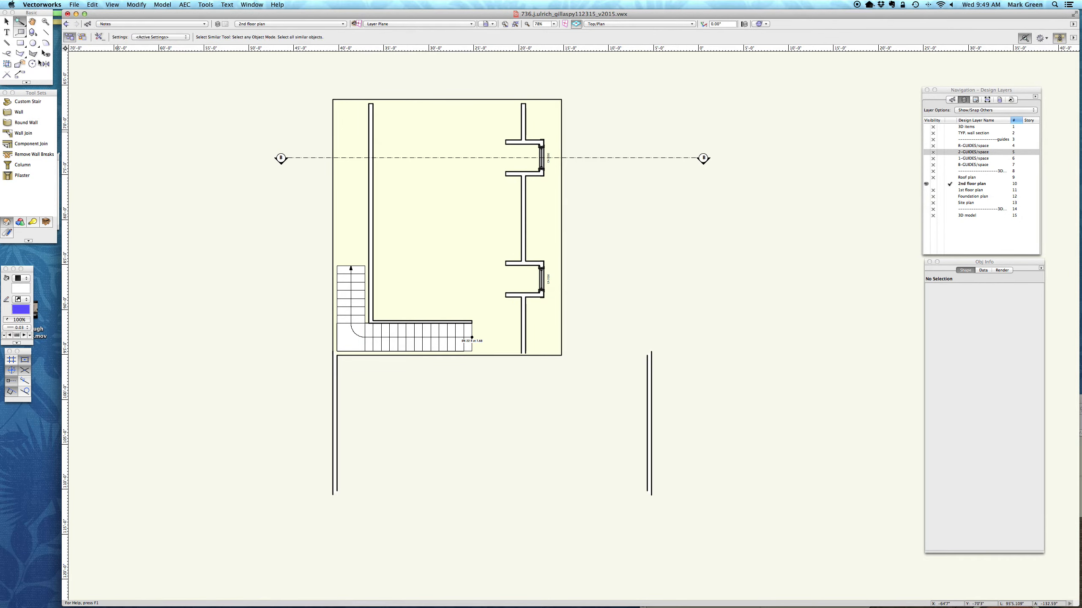
click(649, 407)
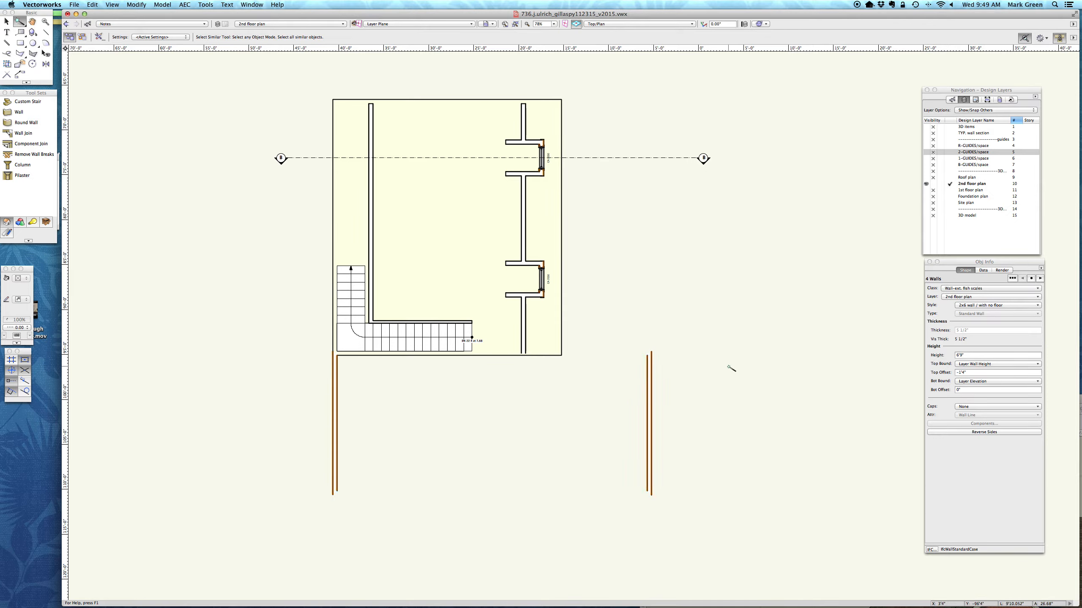
scroll(545, 168, up, 3)
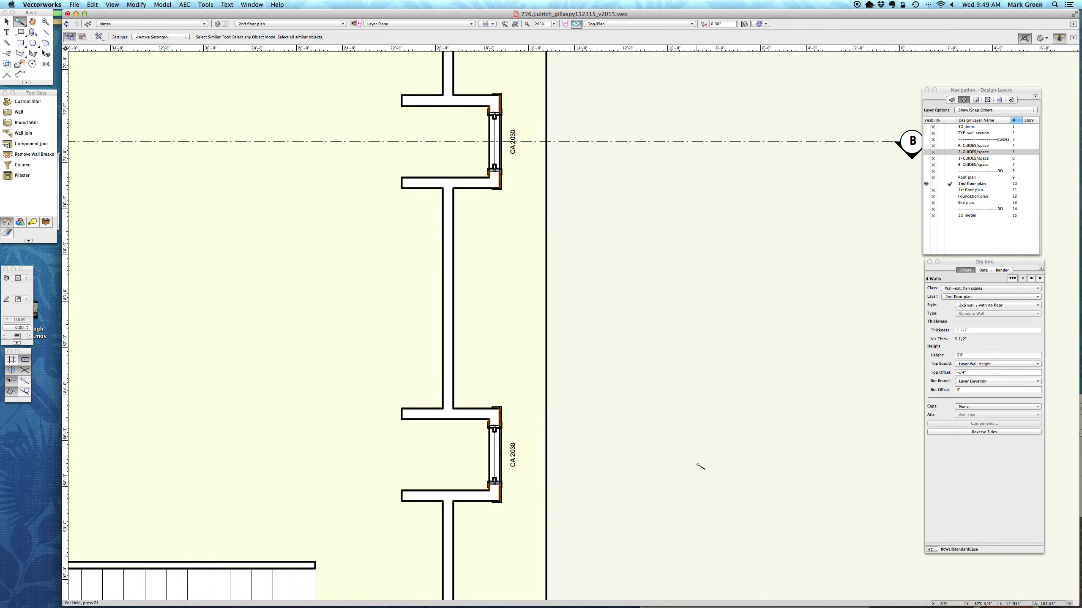
scroll(699, 466, down, 5)
scroll(709, 503, up, 3)
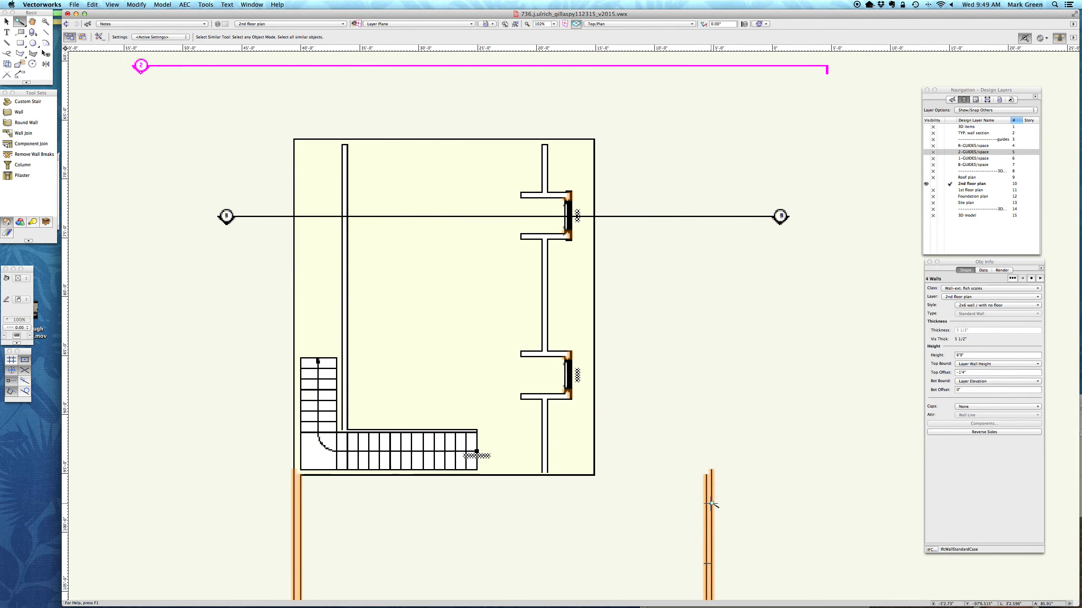
Step: Use Select Similar to pick out in turn the interior walls, the shake-clad dormer walls, the floor and the dormer windows
click(547, 455)
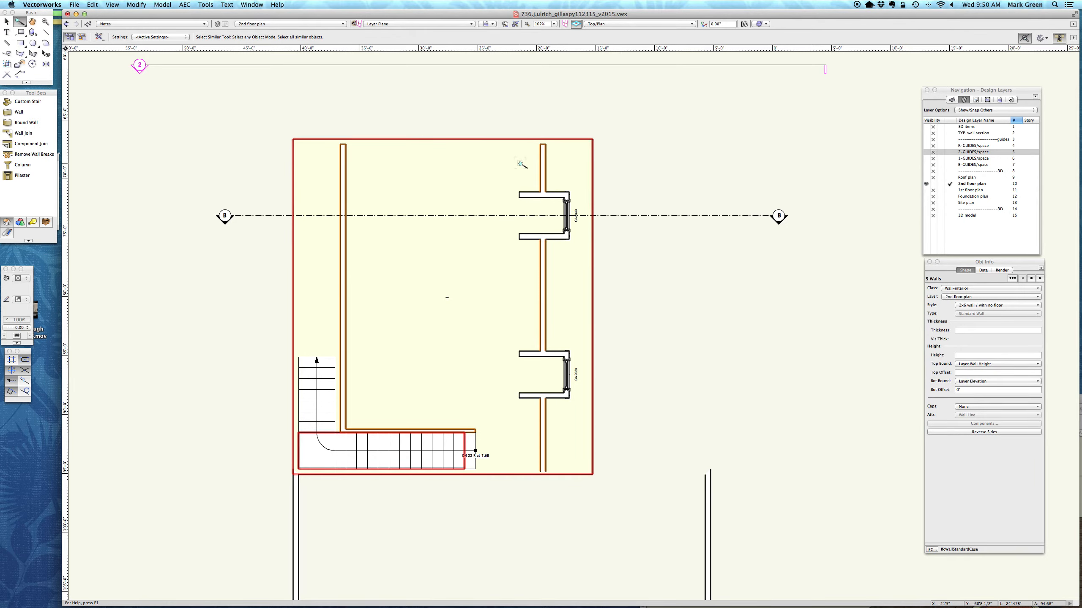
click(556, 397)
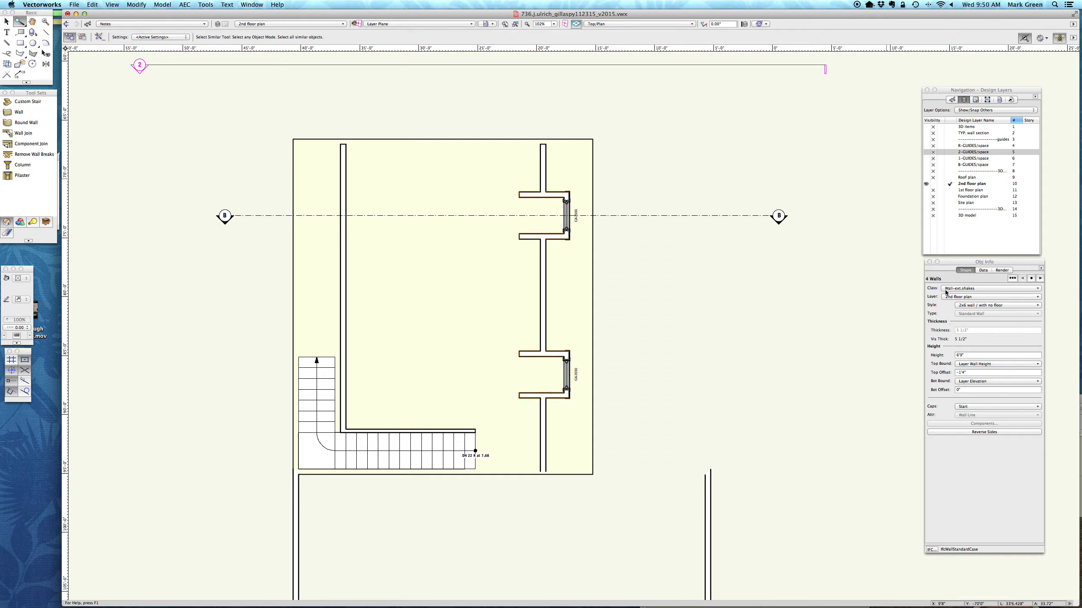
click(476, 300)
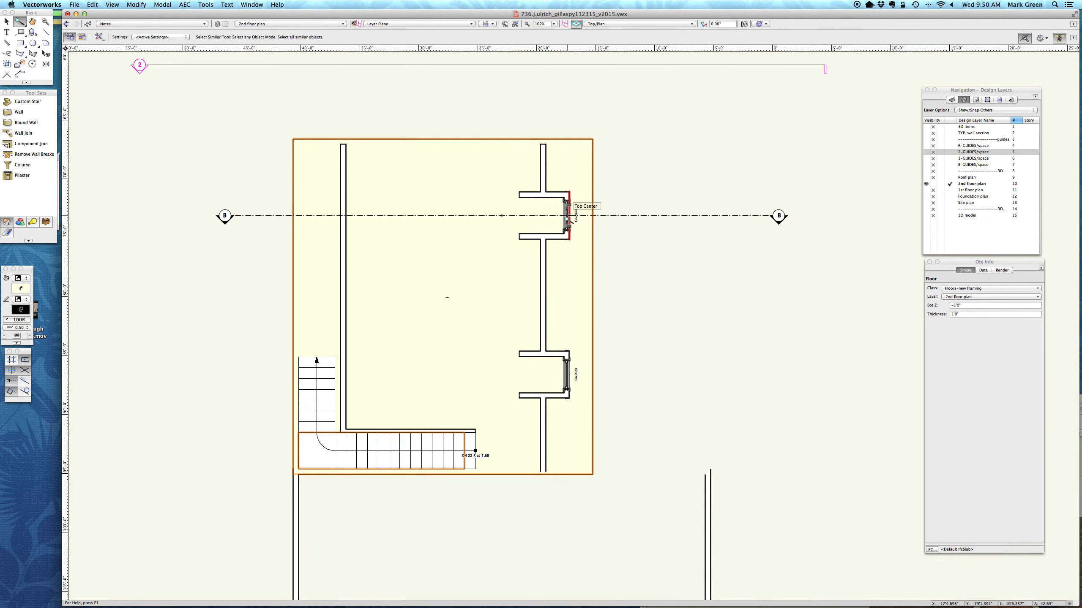
click(575, 218)
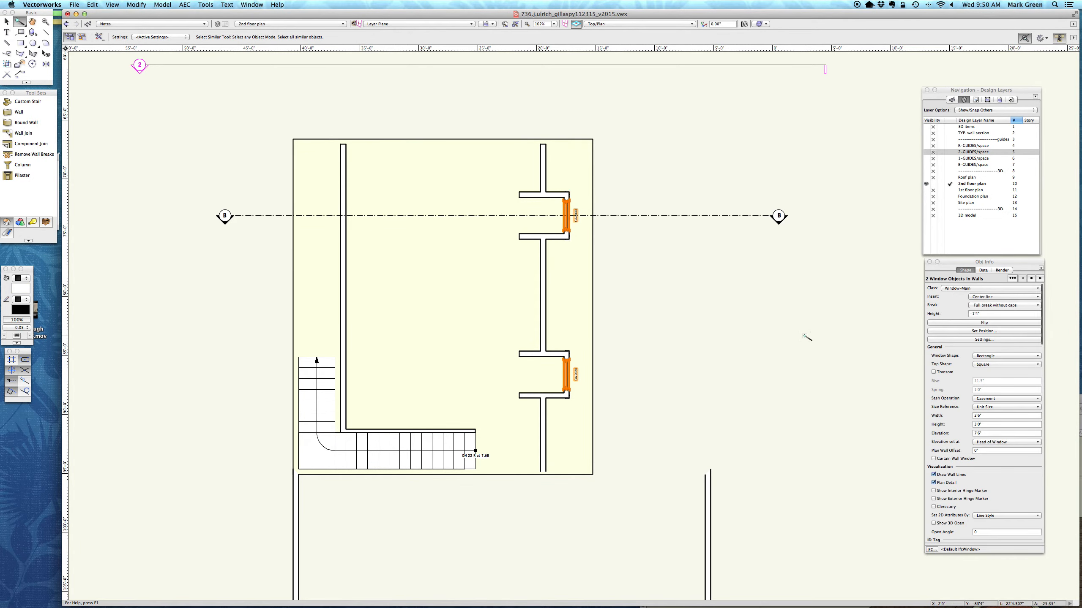
Step: Select all Trim-painted extrudes with Select Similar, starting from the corner trim of a dormer
scroll(585, 411, up, 6)
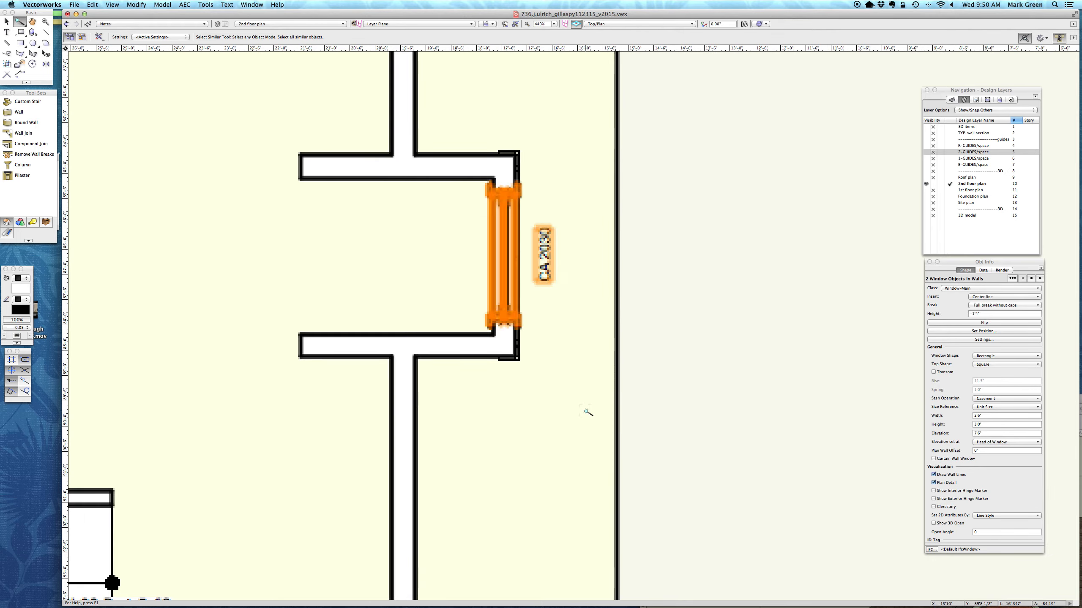
scroll(521, 396, up, 2)
click(503, 337)
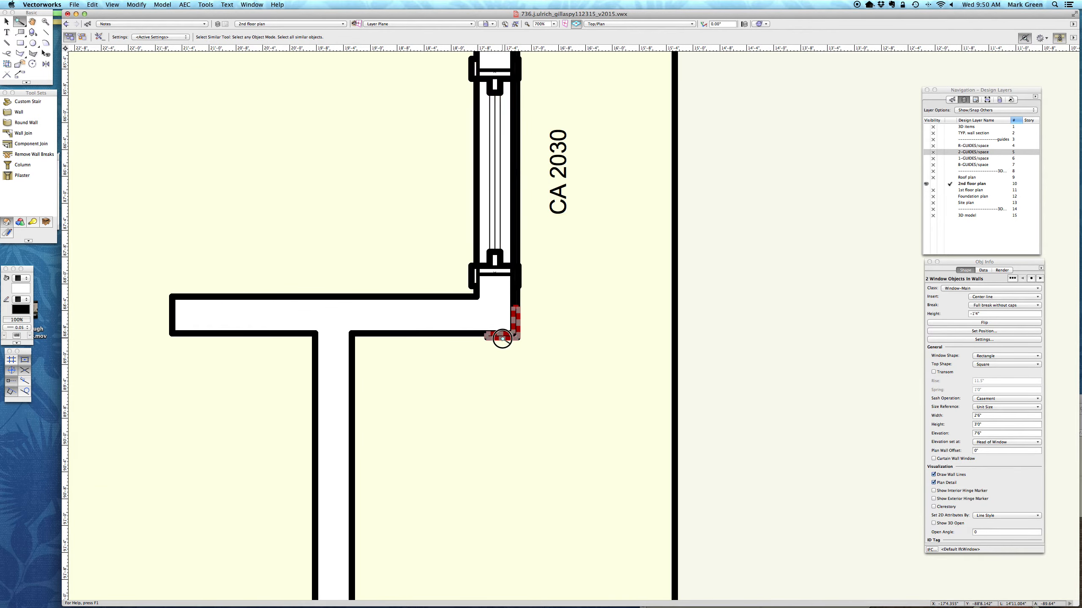
scroll(628, 323, down, 4)
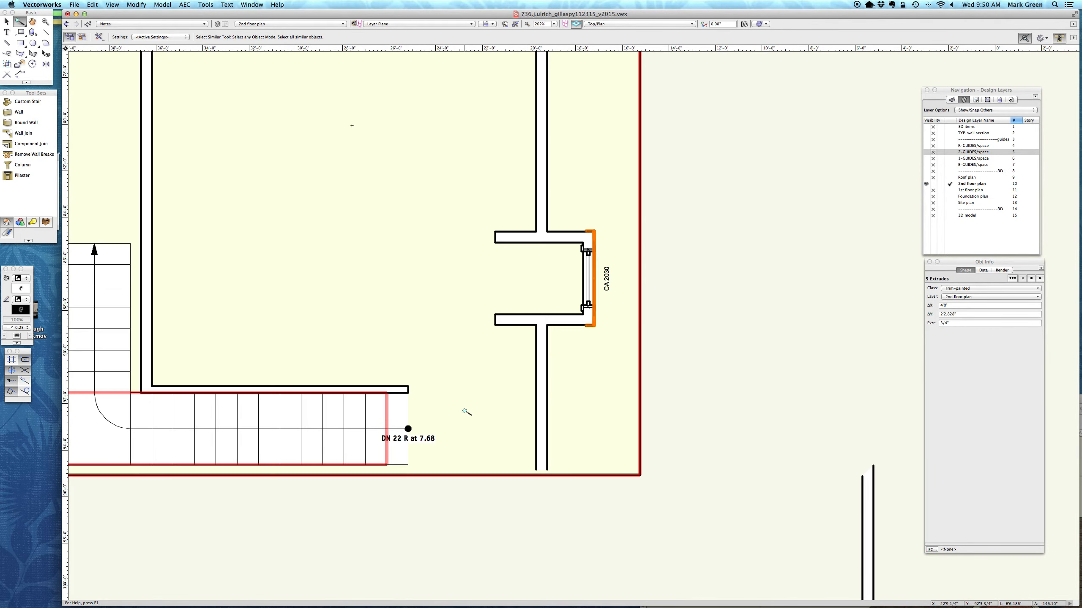
scroll(462, 411, down, 4)
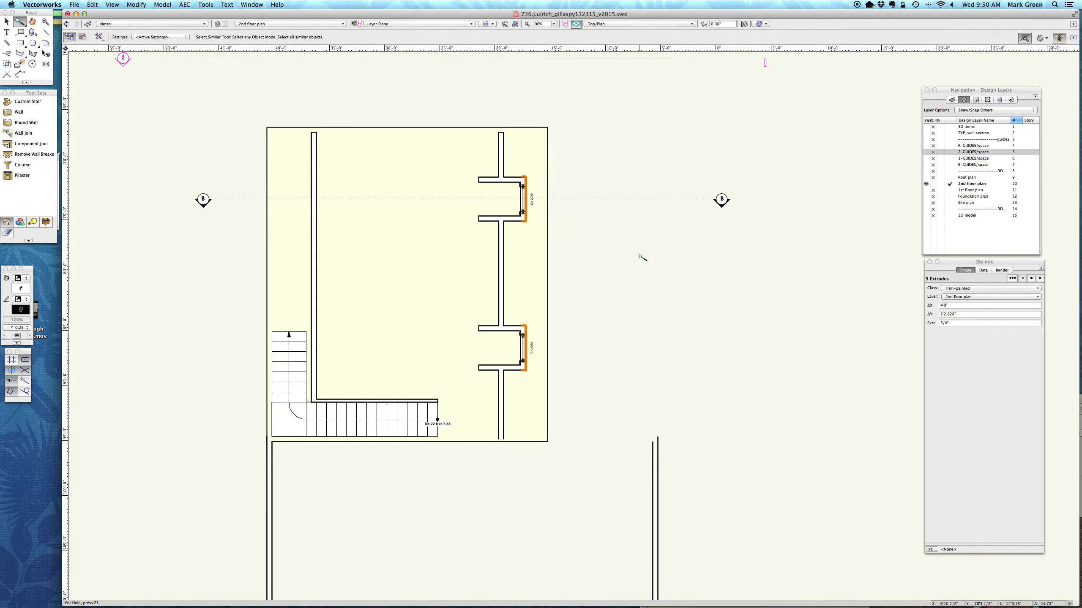
Step: Switch the second floor plan to Right Isometric and pull the dormers' face trim and corner trim pieces out from the walls
key(KP_3)
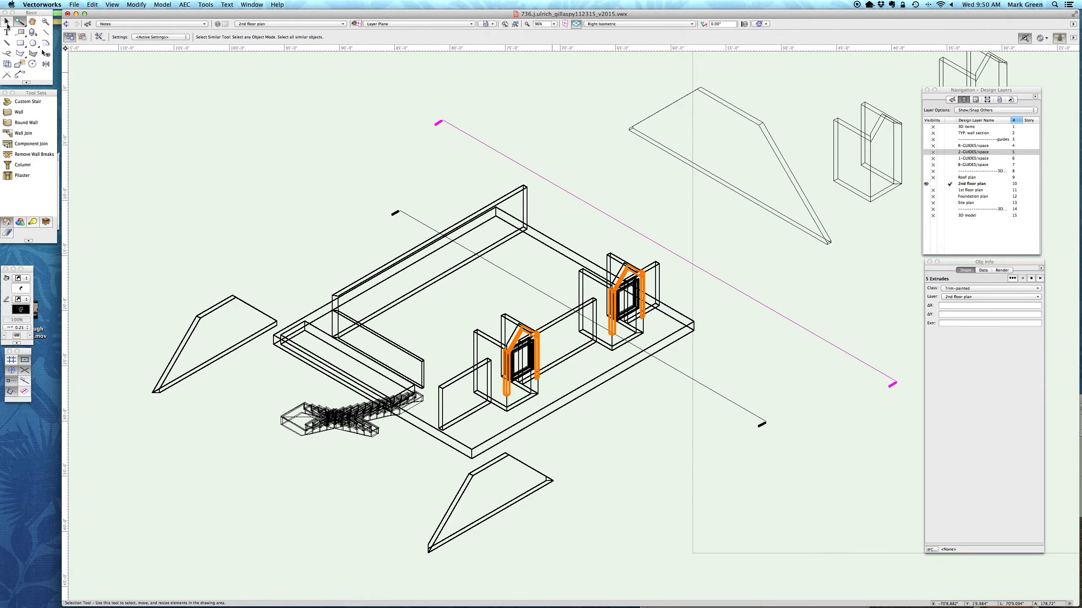
click(7, 22)
scroll(702, 331, up, 3)
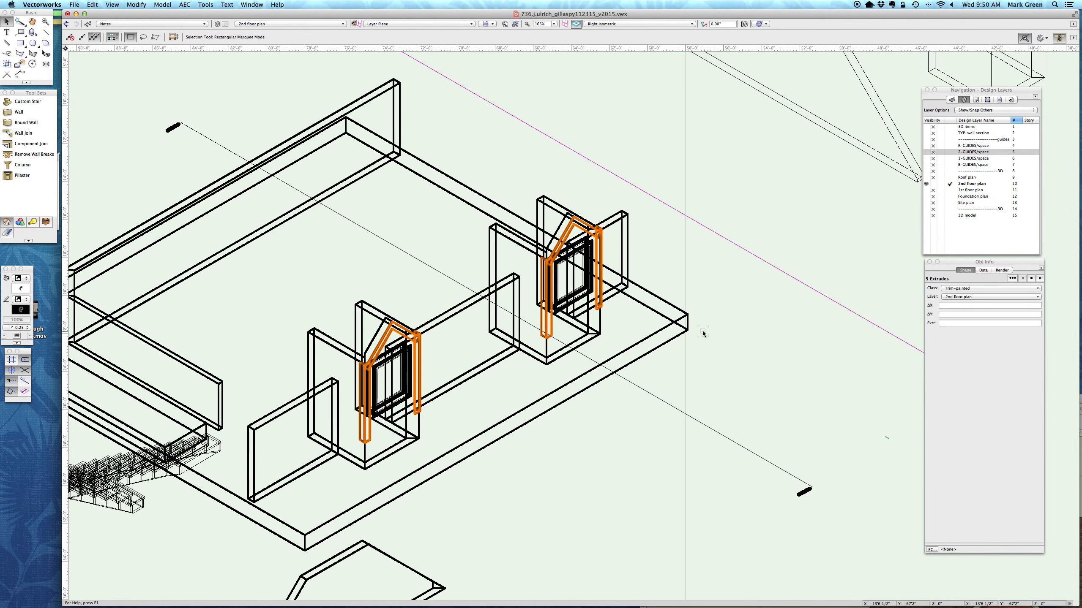
click(528, 454)
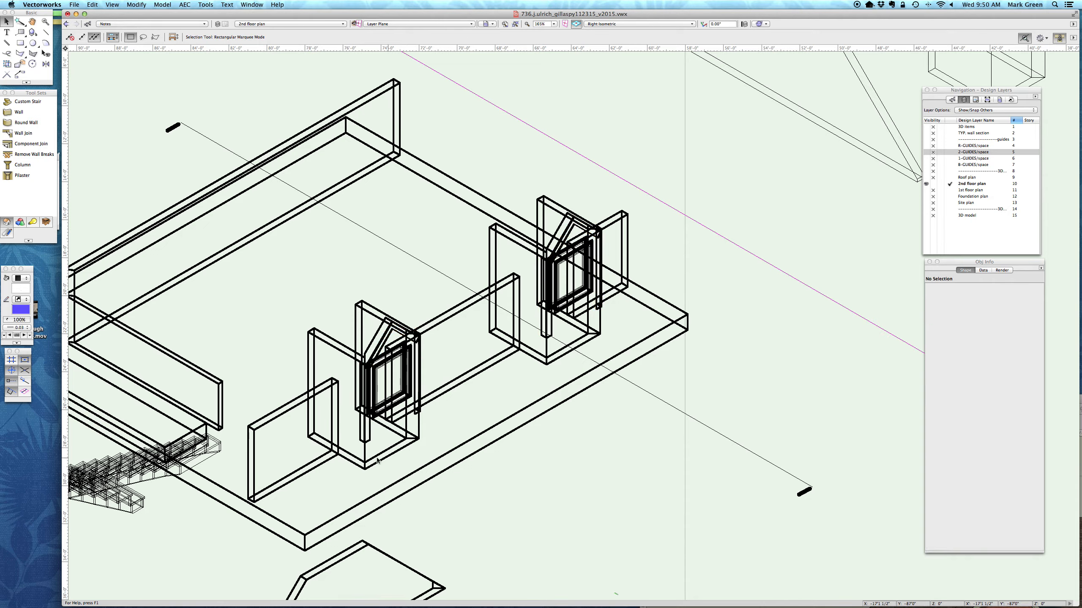
drag(367, 439, 635, 383)
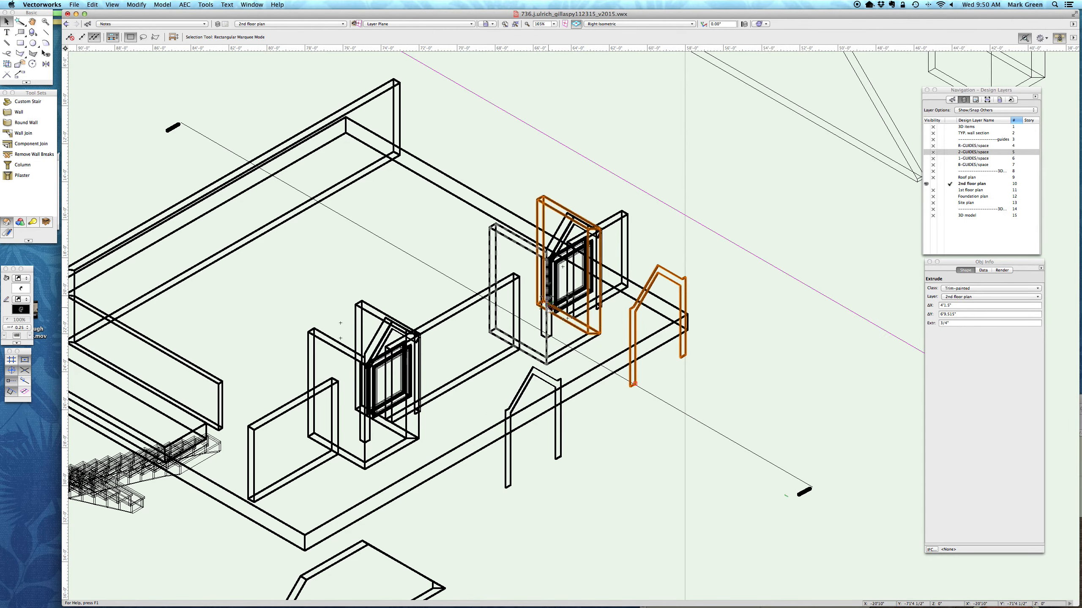
click(556, 328)
drag(556, 329, 703, 463)
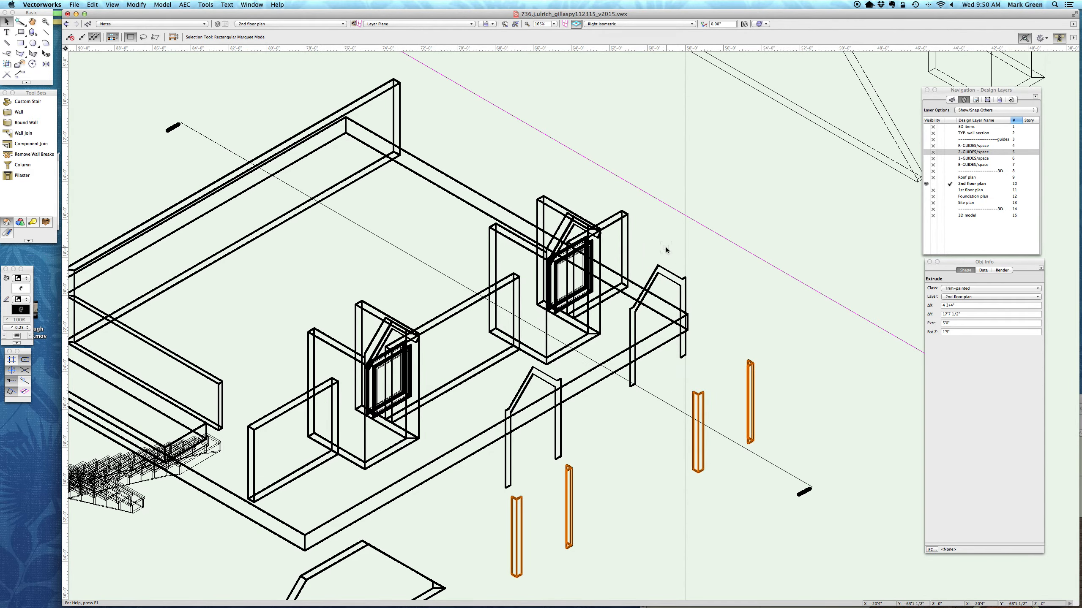
Step: Use Select Similar on a displaced piece to pick out all Trim-painted extrudes across the second floor
scroll(667, 250, down, 5)
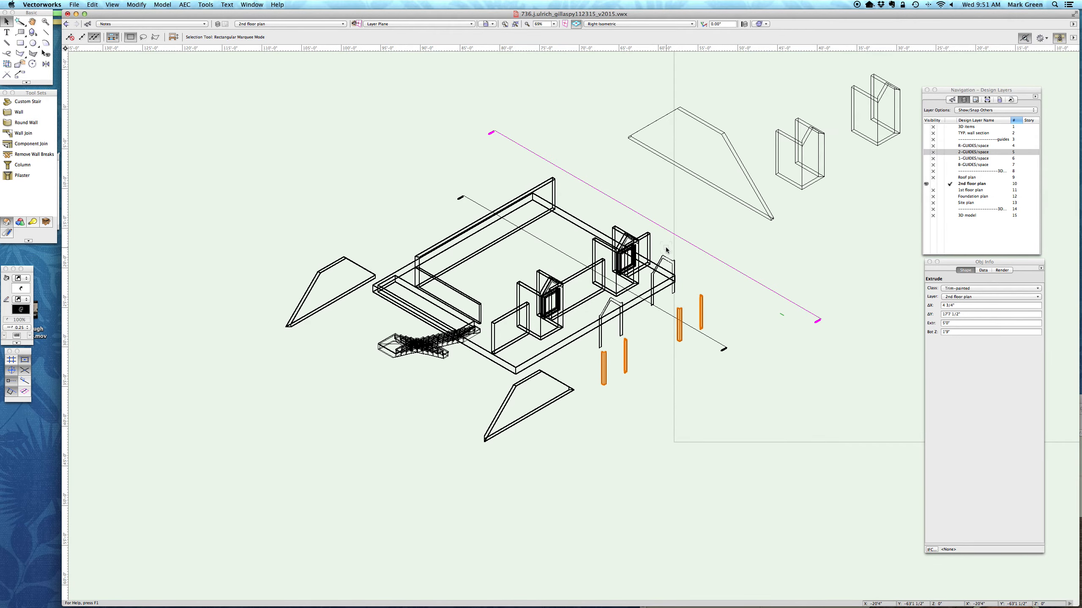
scroll(381, 258, down, 4)
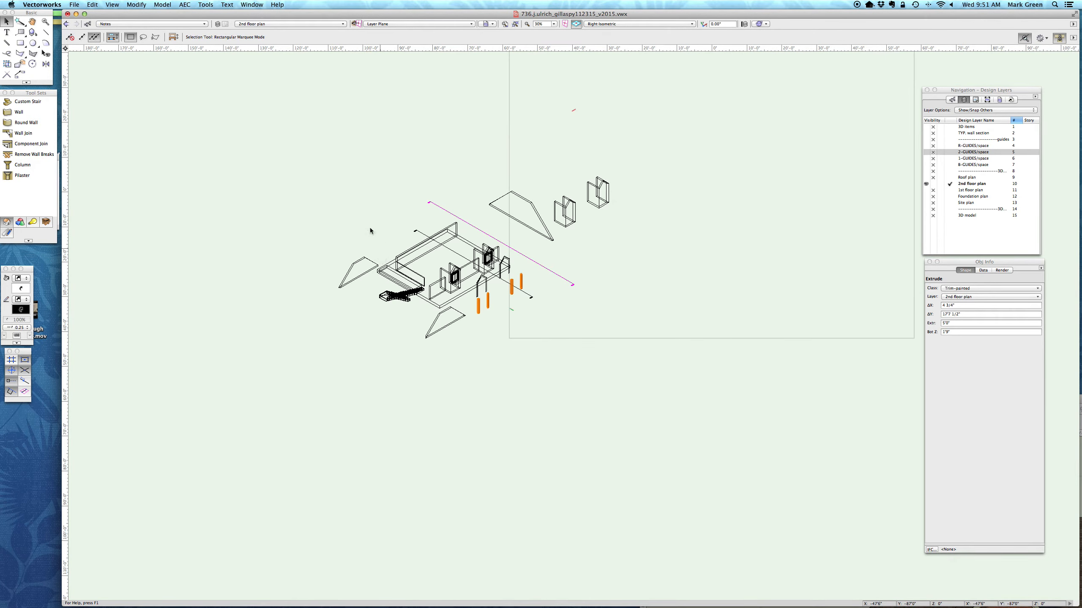
click(19, 22)
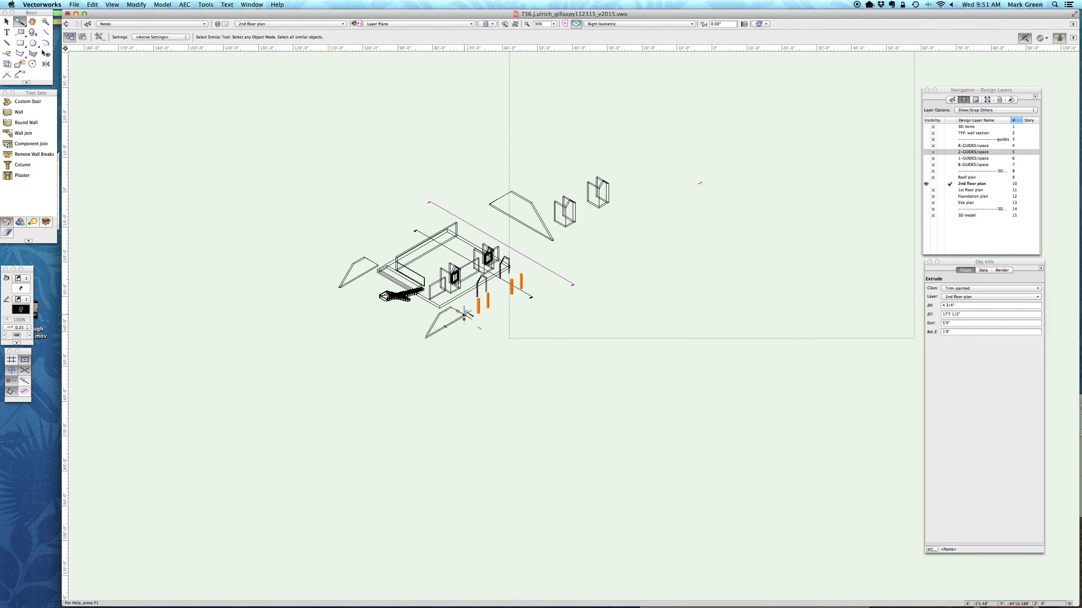
click(478, 289)
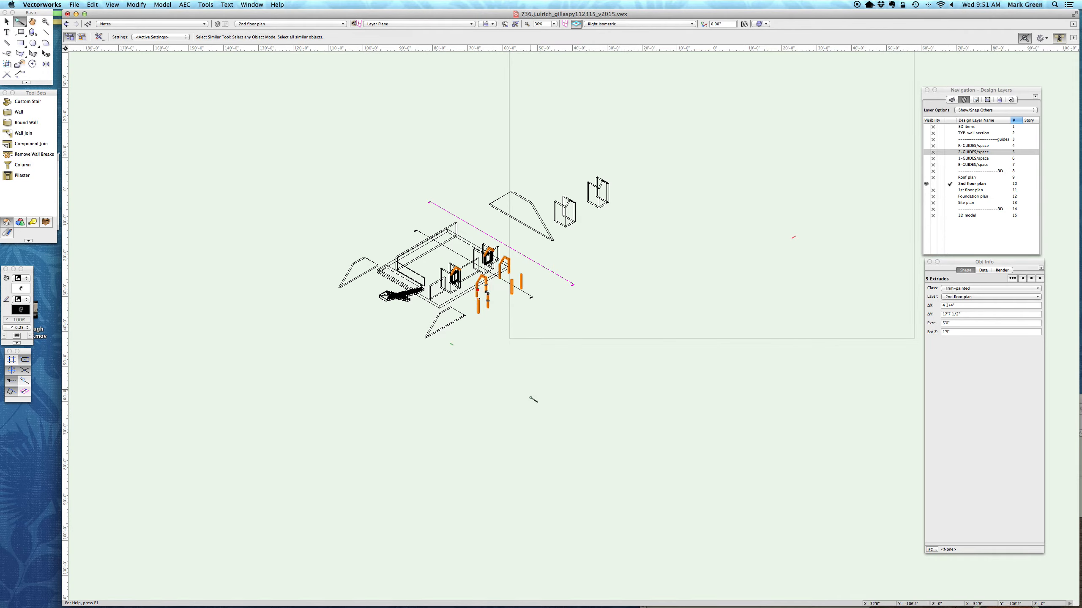
scroll(482, 254, up, 3)
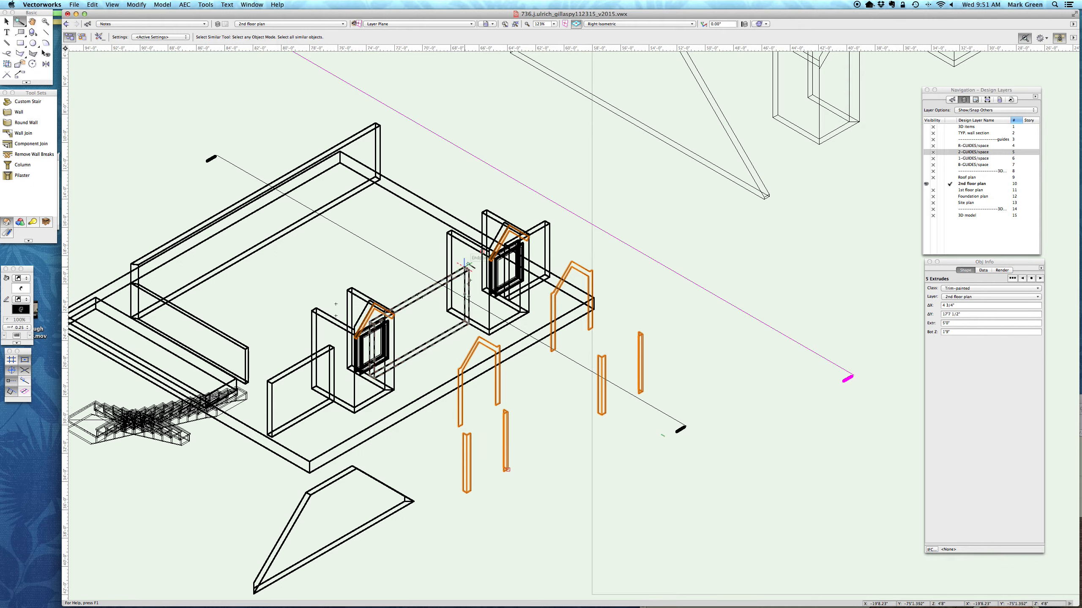
Step: Clear the selection and undo the trim moves and view changes back to the Top/Plan view of the second floor
click(7, 21)
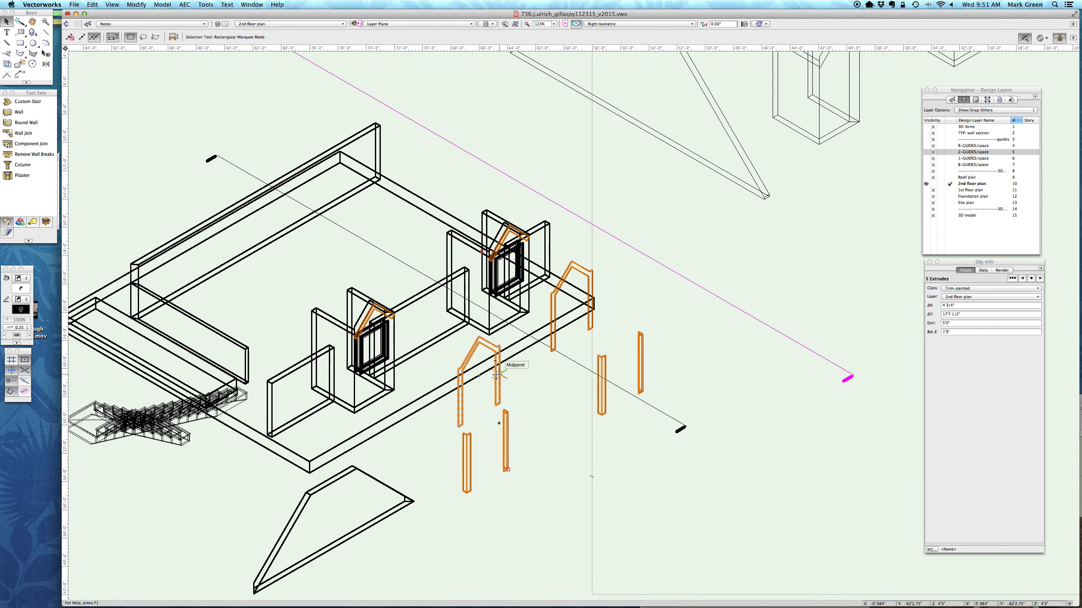
click(470, 475)
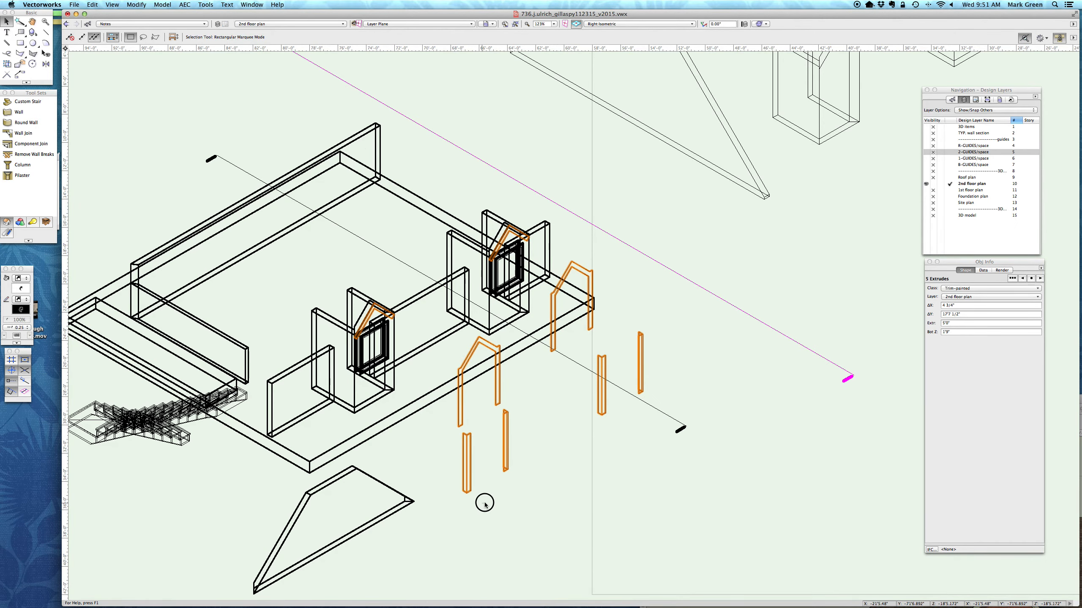
click(489, 535)
key(super+z)
key(super+z)
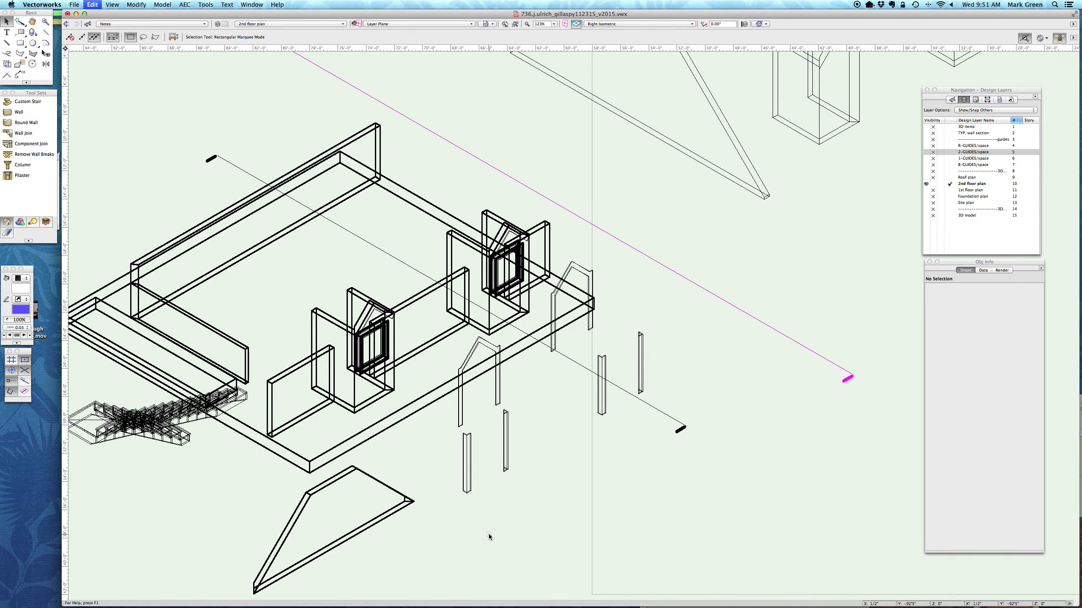
key(super+z)
key(super+z)
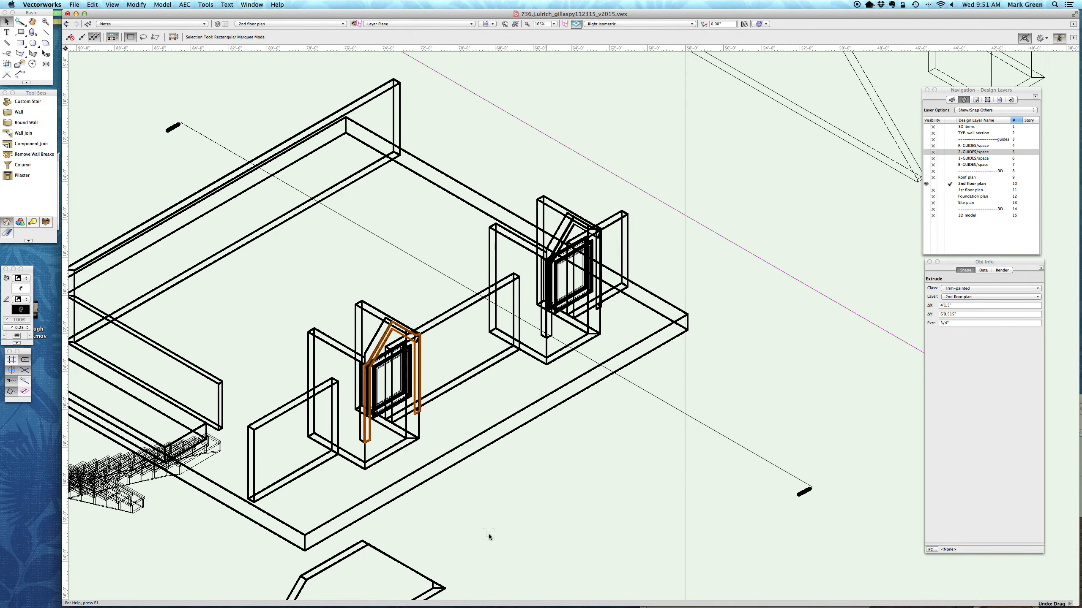
key(super+z)
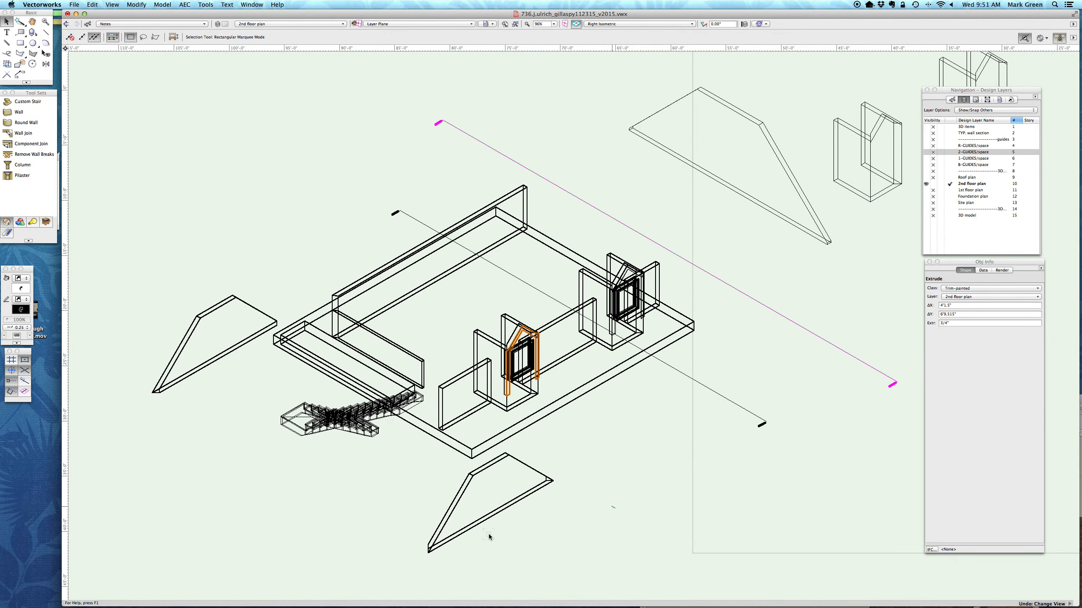
key(super+z)
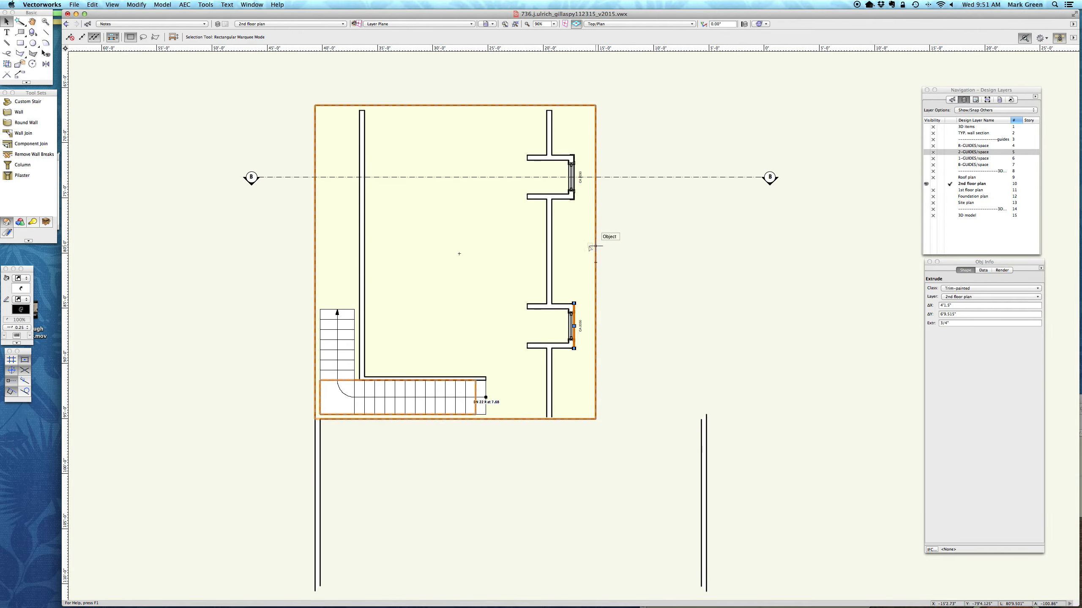
Step: Select the custom stair to check its class, and pick out all Wall-existing walls north of the plan with Select Similar
click(378, 404)
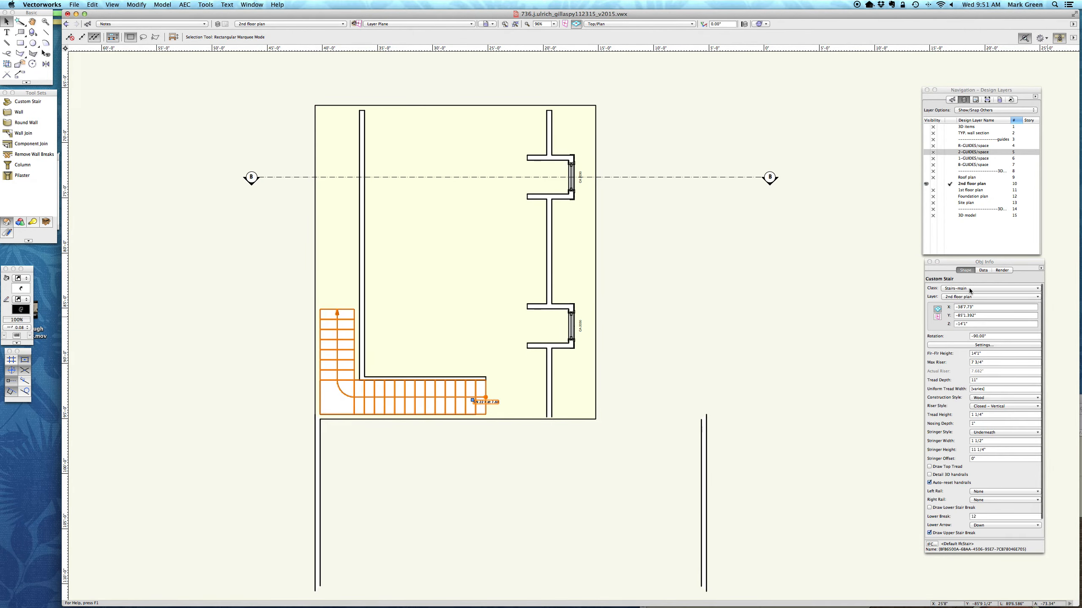
scroll(473, 221, down, 5)
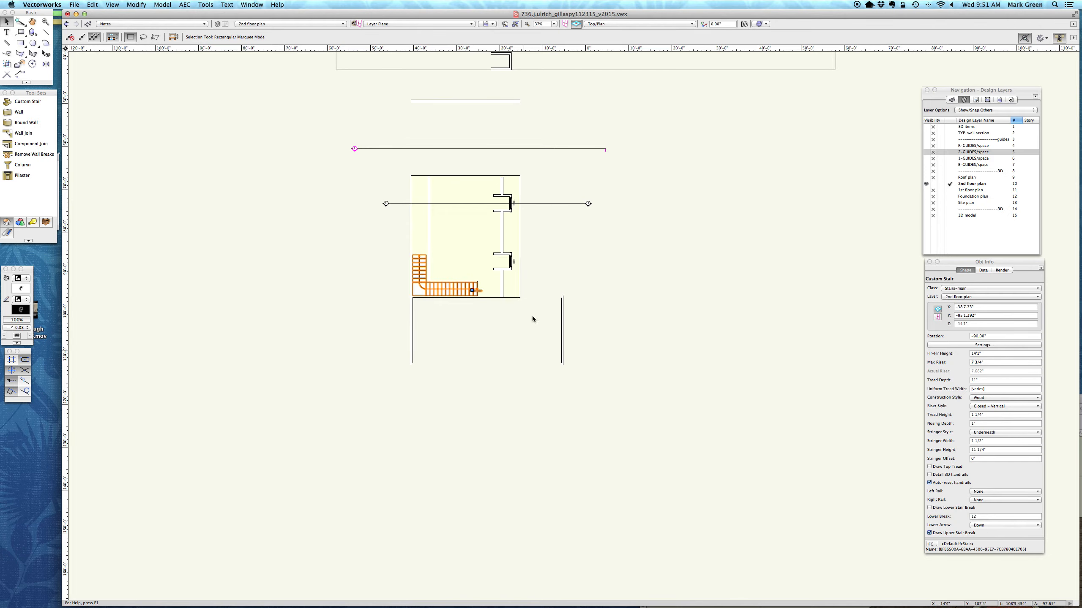
scroll(528, 465, down, 5)
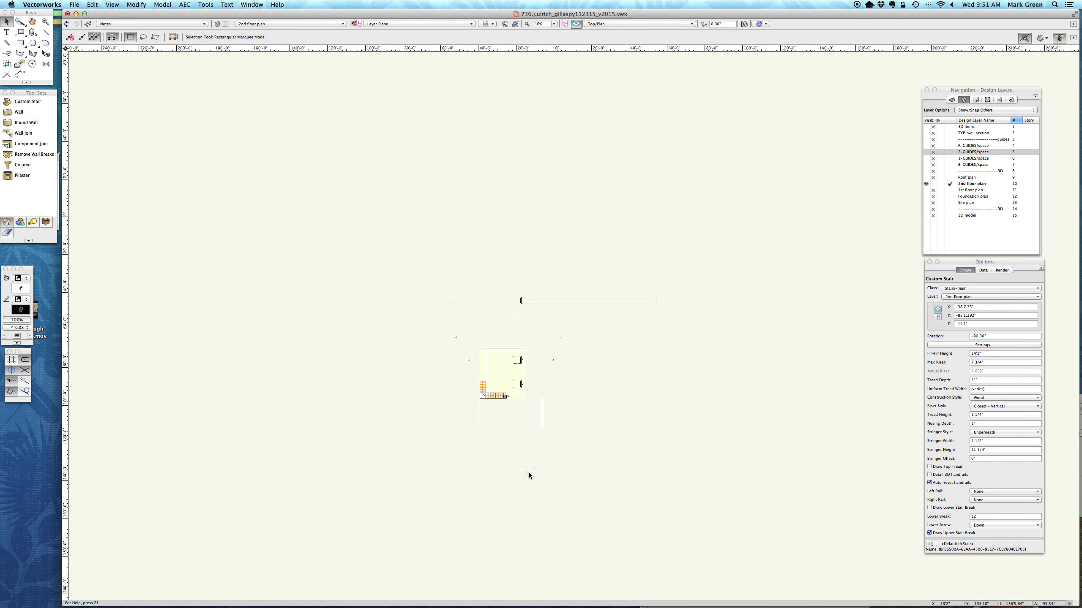
scroll(525, 360, up, 9)
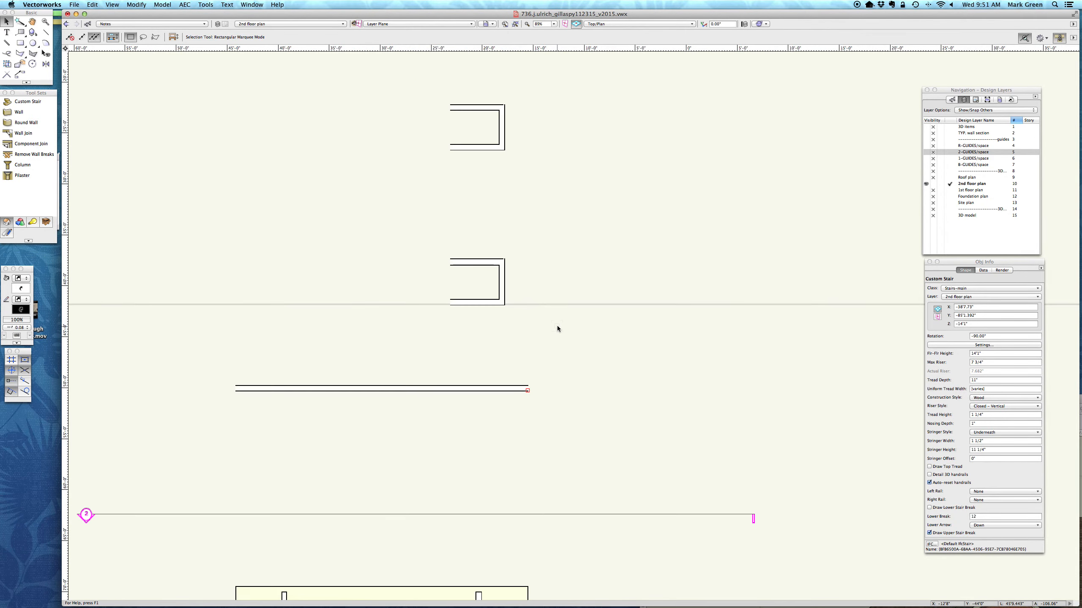
click(18, 20)
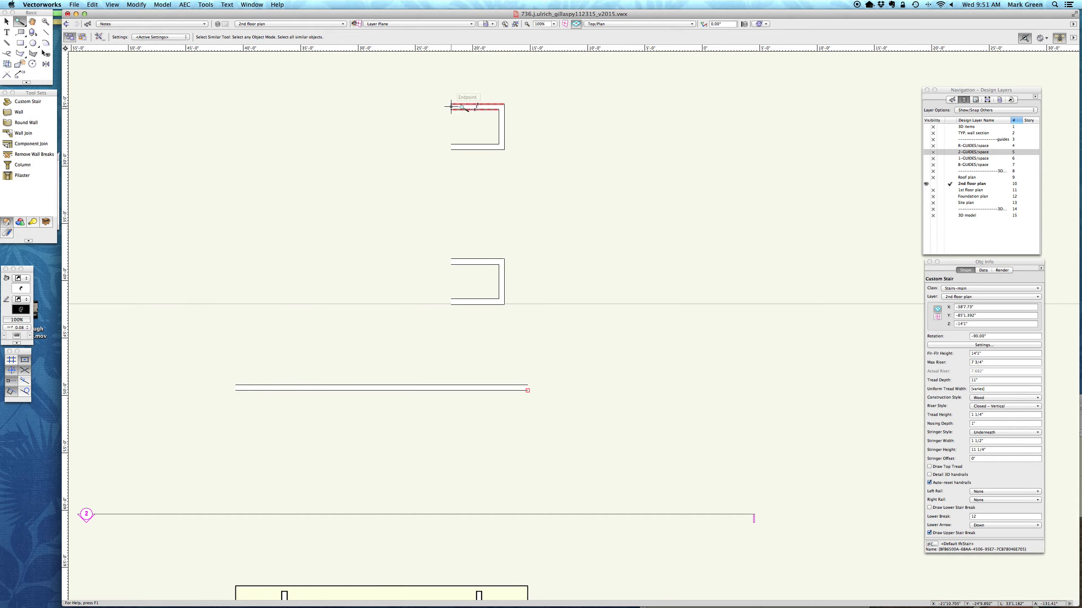
click(469, 107)
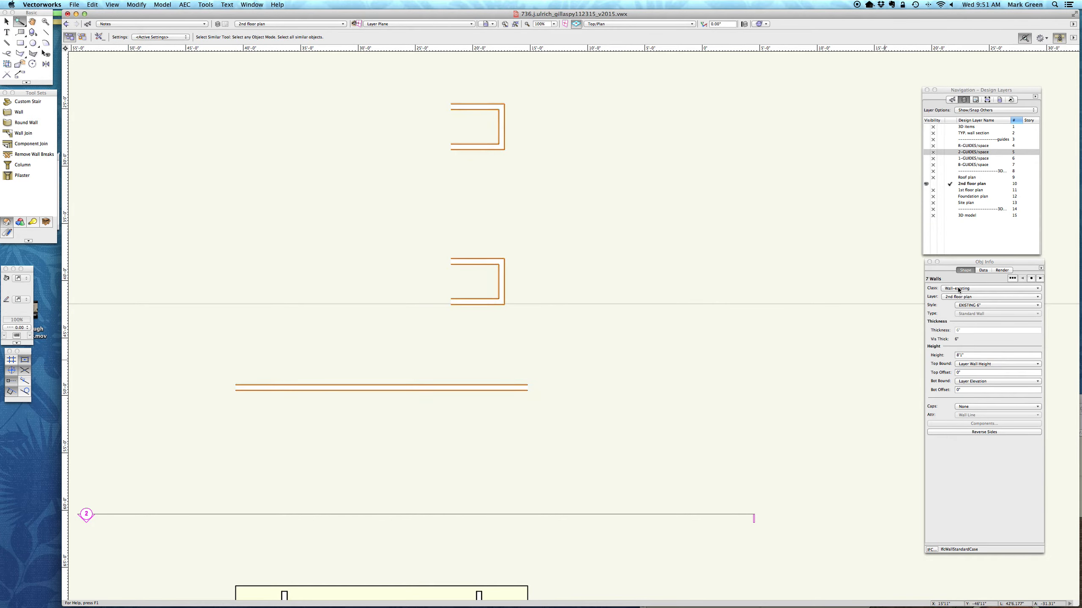
scroll(674, 297, down, 1)
scroll(675, 297, down, 2)
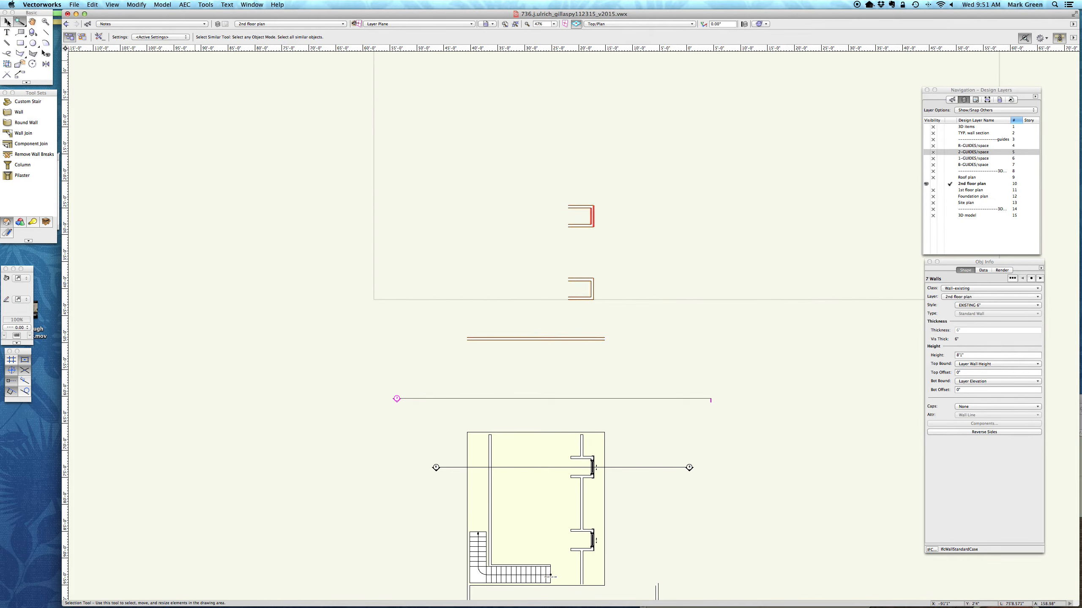
Step: Open the saved view working-1 and hide the 1-GUIDES/space design layer
key(x)
click(999, 99)
double_click(932, 161)
scroll(485, 374, down, 2)
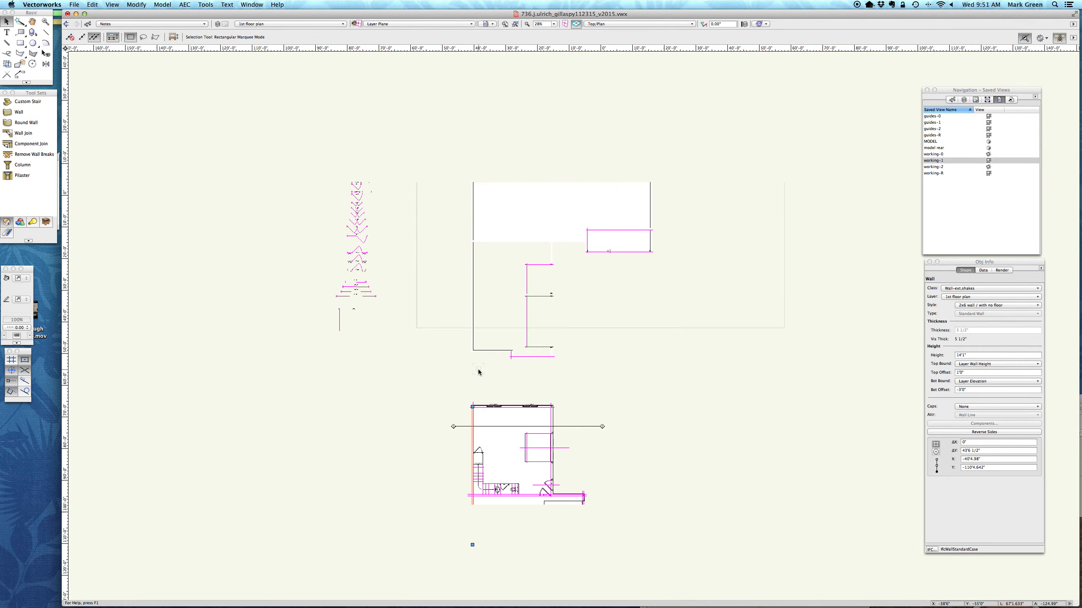
click(964, 101)
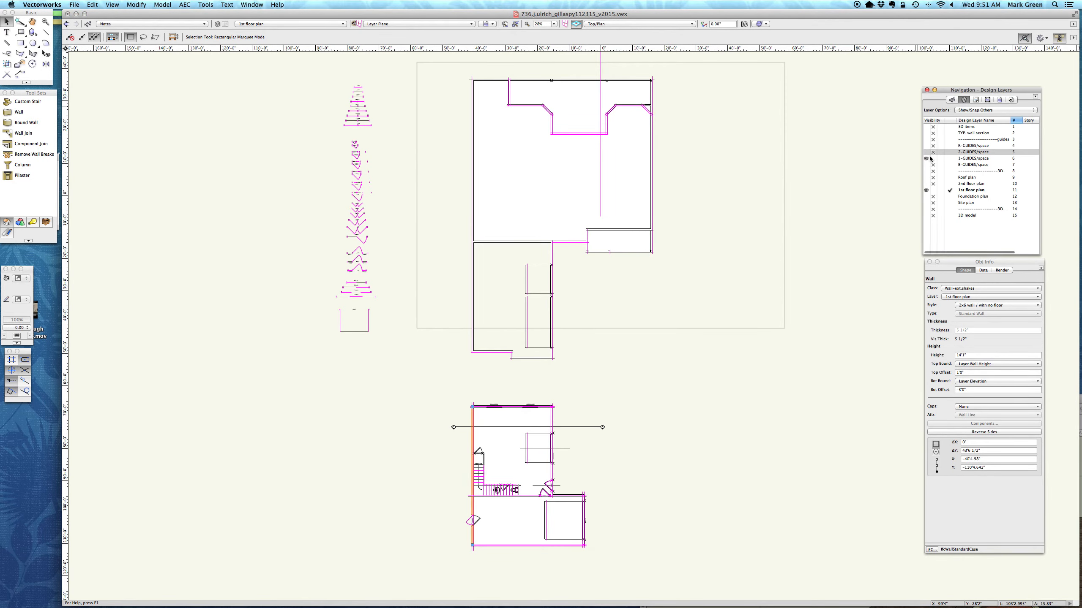
click(932, 159)
scroll(605, 286, up, 2)
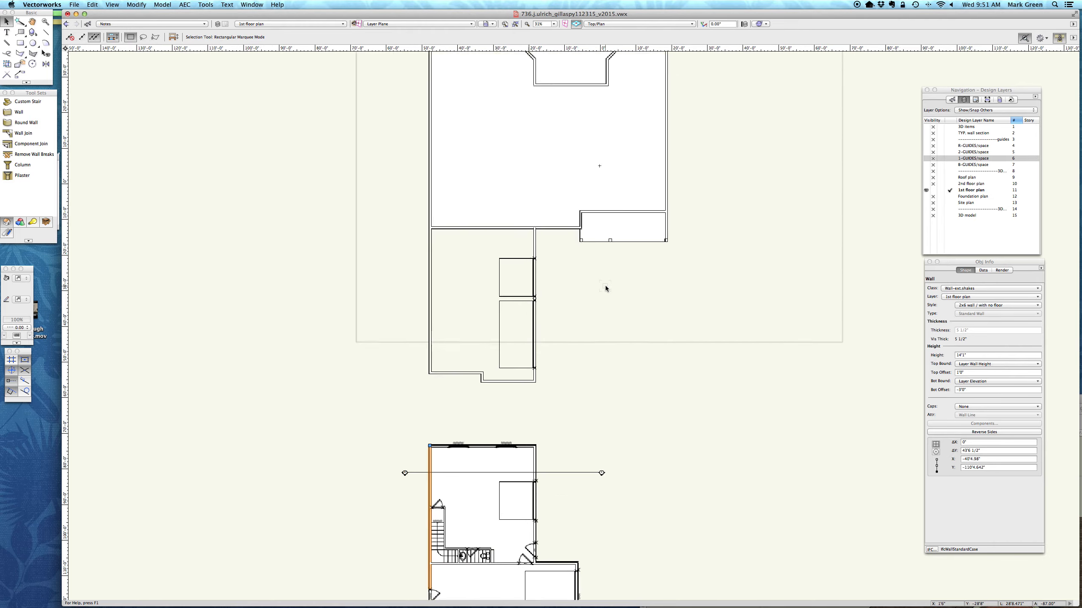
Step: Show the first floor plan in Right Isometric and use Select Similar to pick out all Wall-existing objects
click(20, 21)
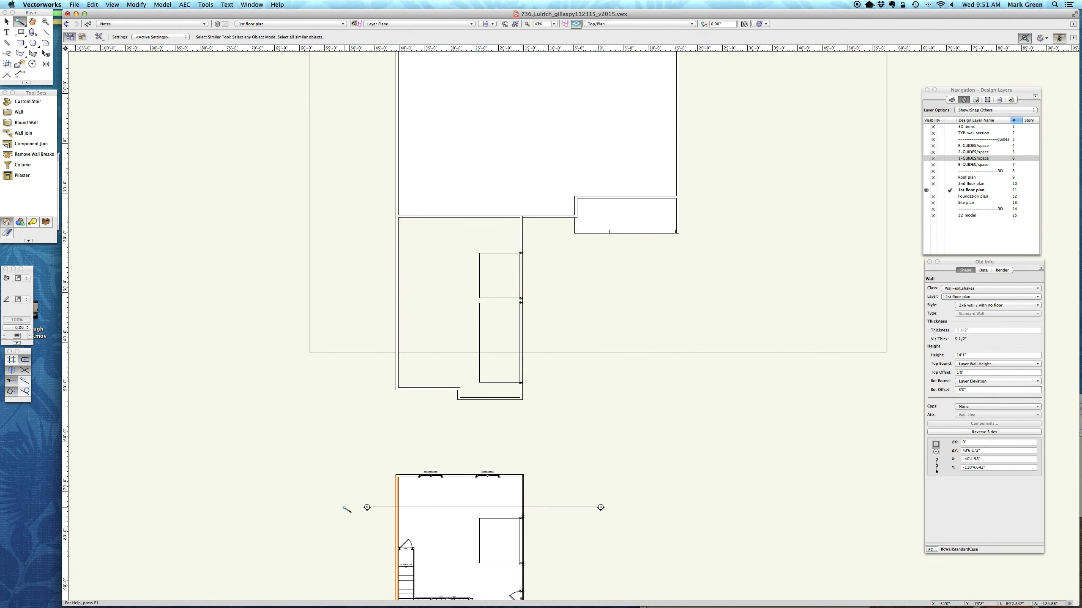
scroll(346, 508, down, 2)
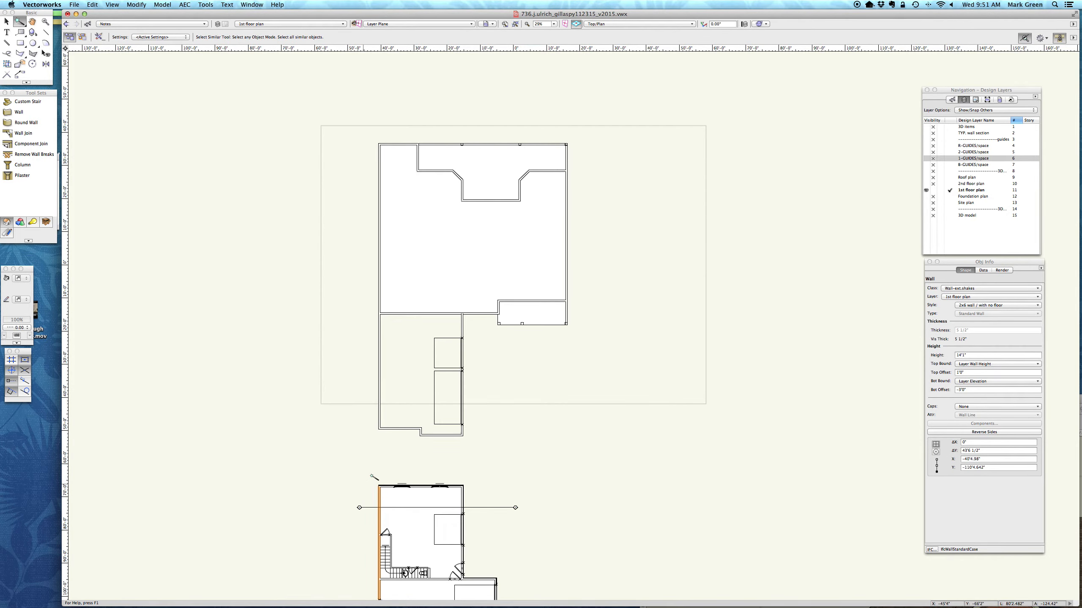
key(3)
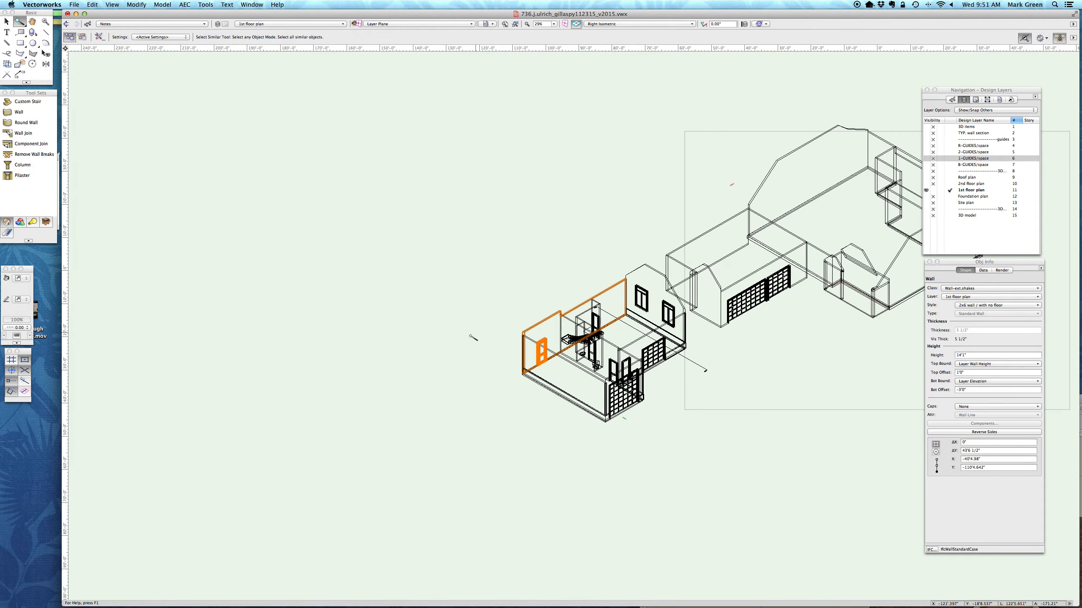
scroll(451, 348, down, 3)
scroll(636, 265, up, 3)
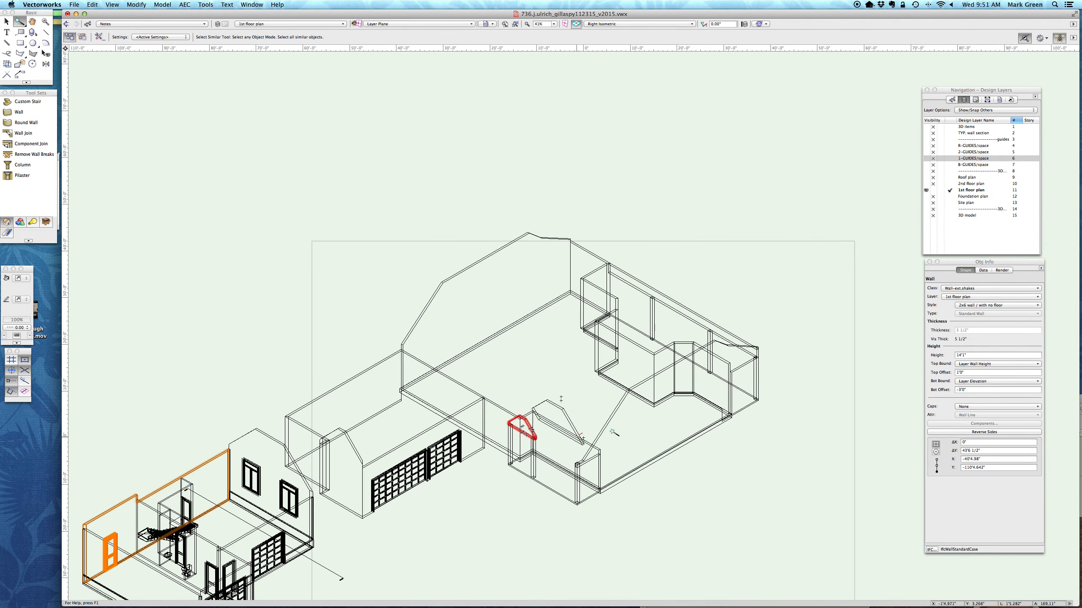
click(616, 413)
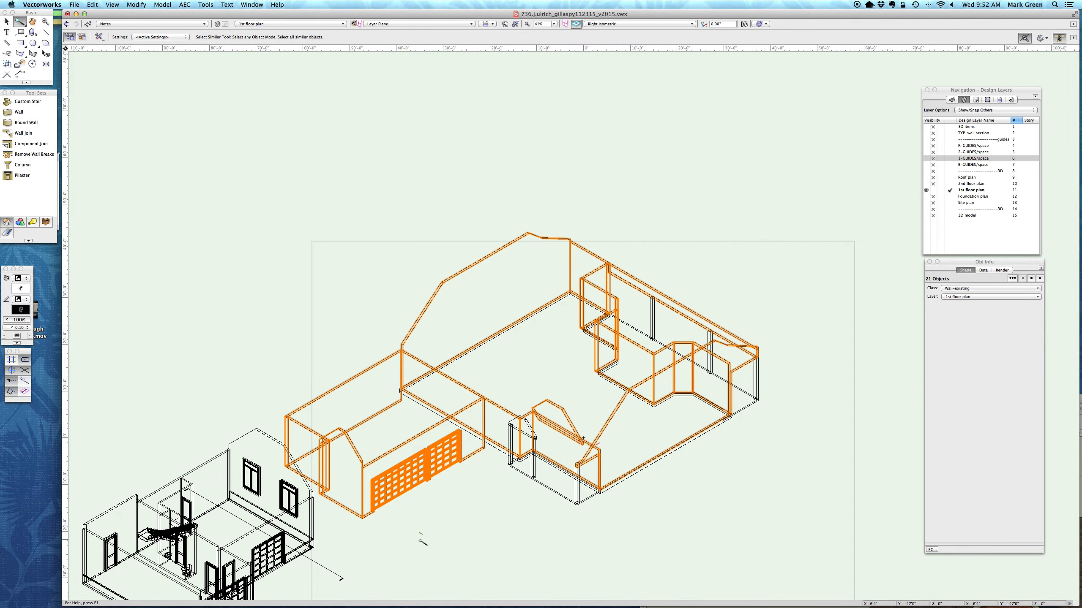
Step: Reassign the two Guides-class gable pieces over the front entry to Wall-existing and reselect all Wall-existing objects with Select Similar
scroll(466, 583, up, 2)
scroll(466, 583, down, 1)
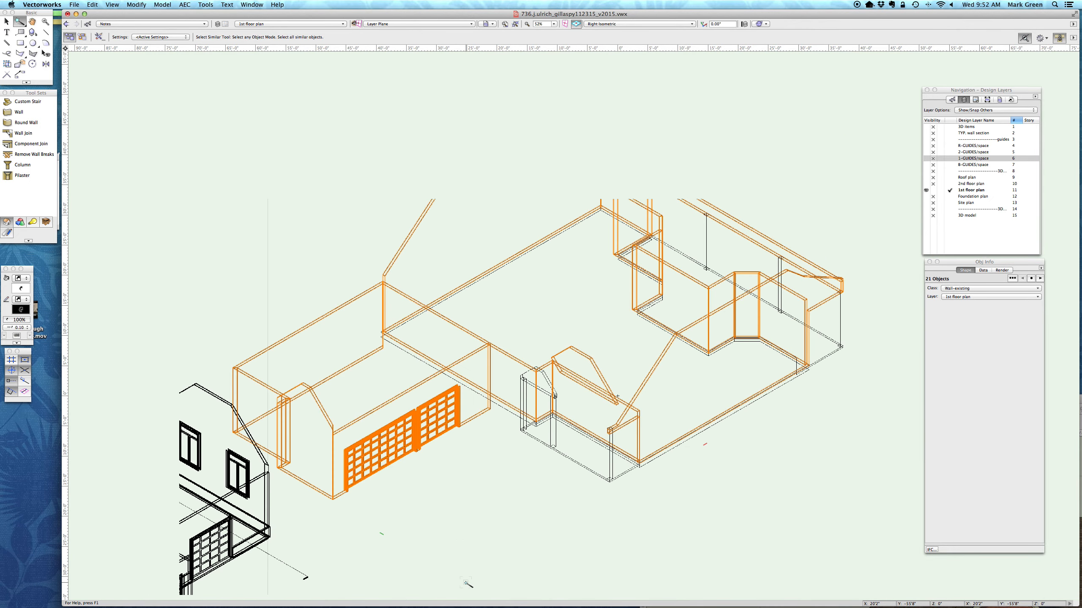
scroll(774, 556, up, 1)
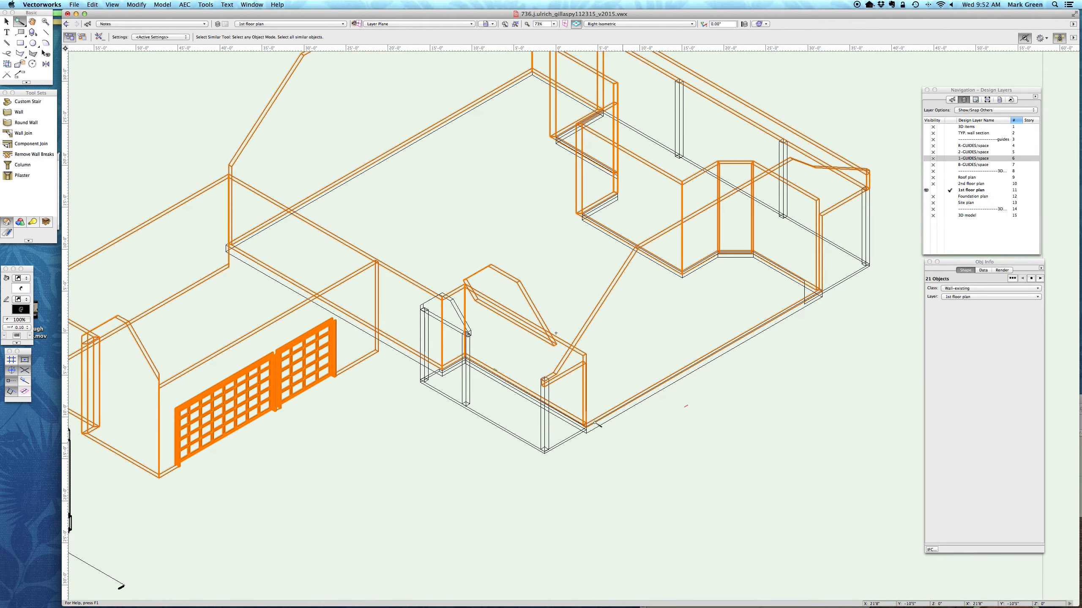
click(457, 309)
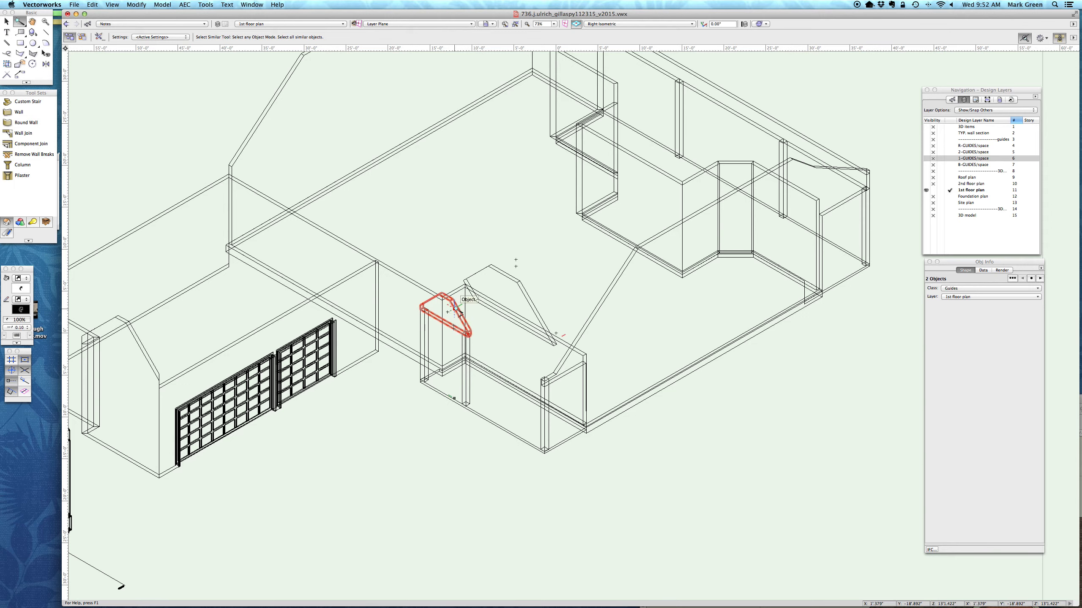
click(952, 289)
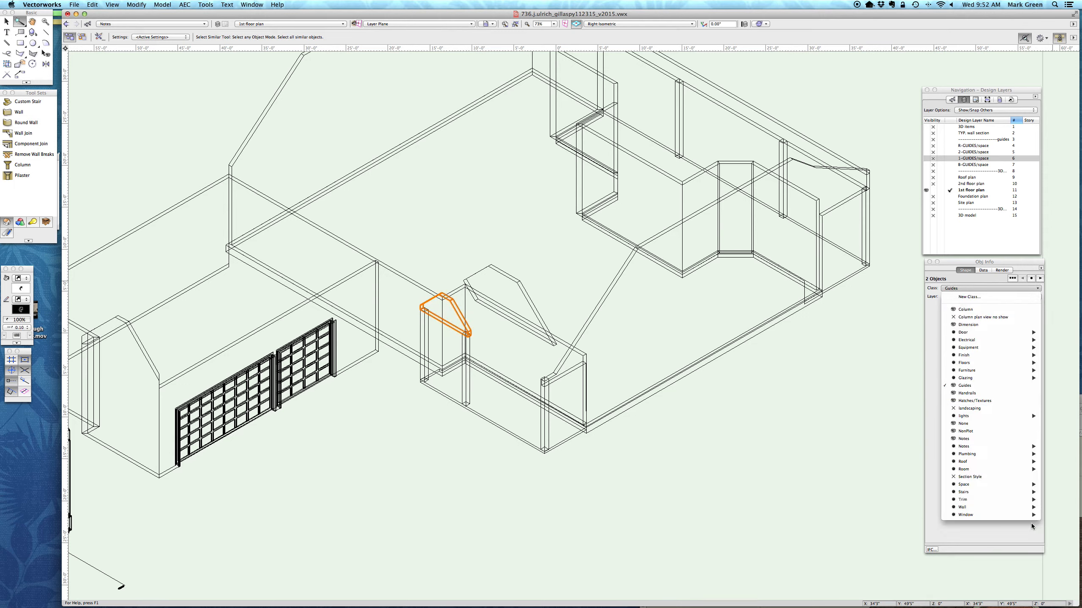
scroll(986, 507, down, 3)
click(912, 486)
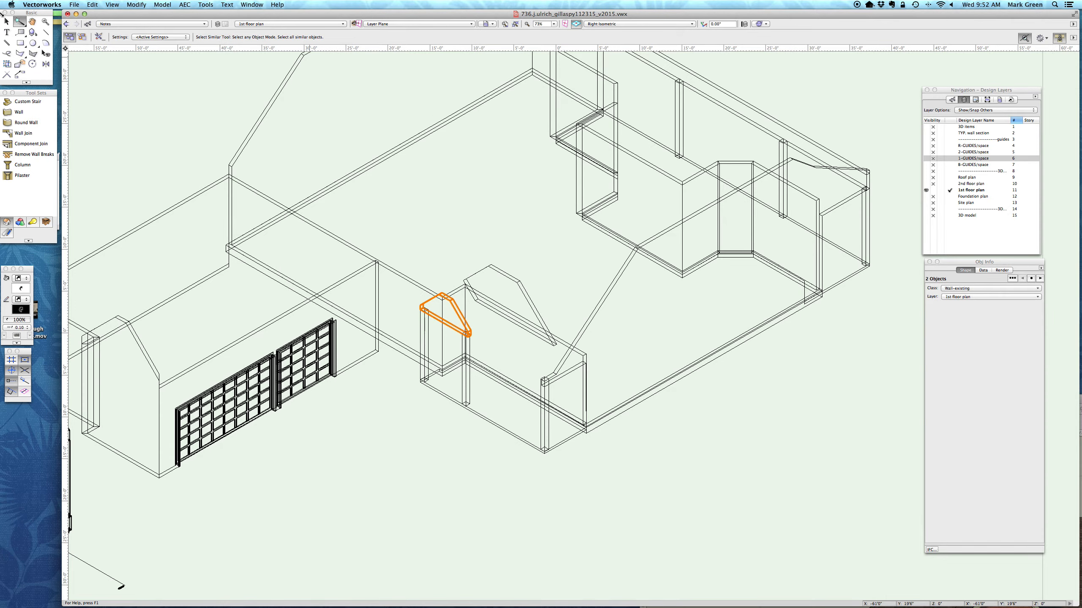
click(617, 275)
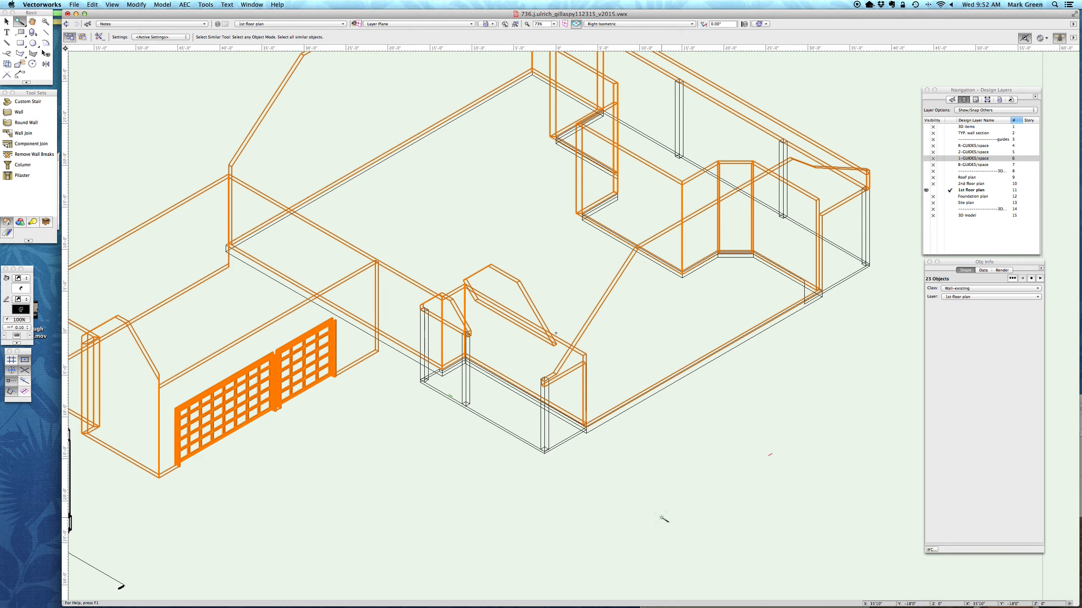
Step: Select the Notes-class porch posts on the first floor with Select Similar and set their class to Wall-existing
click(545, 424)
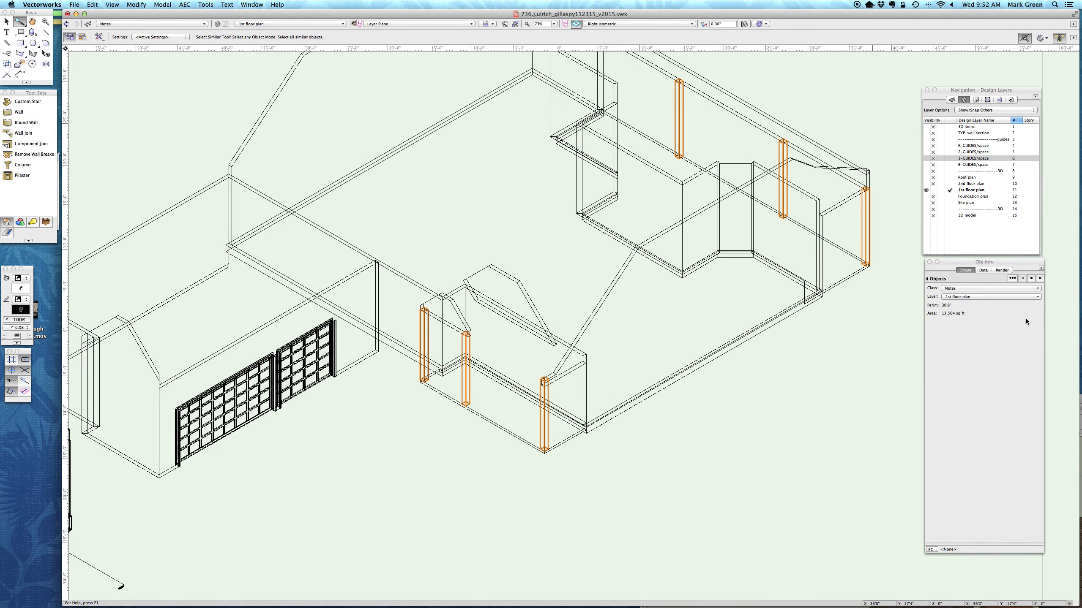
click(1022, 289)
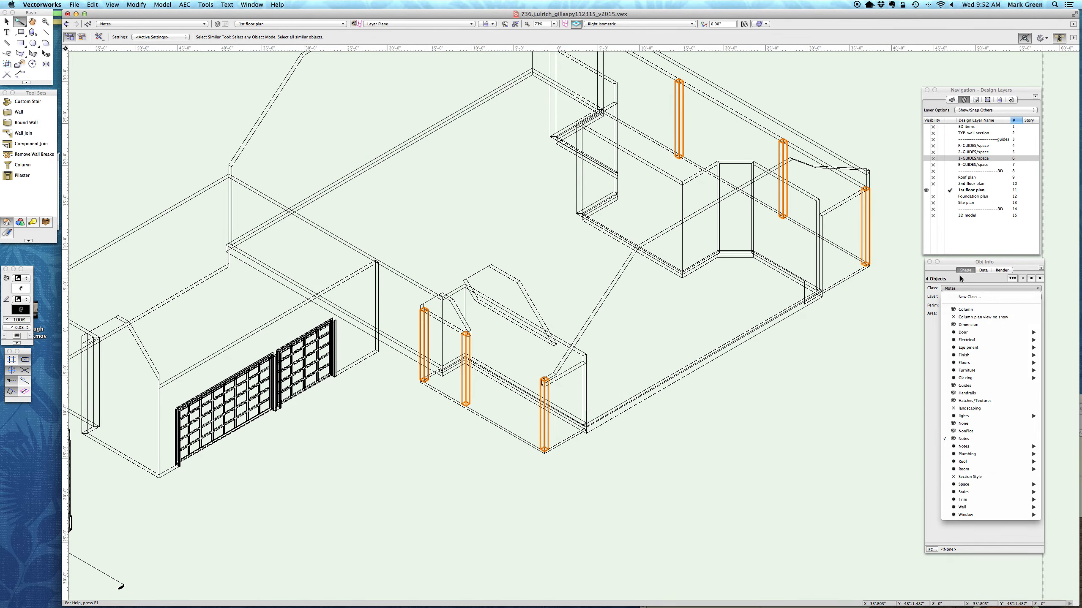
mouse_move(979, 507)
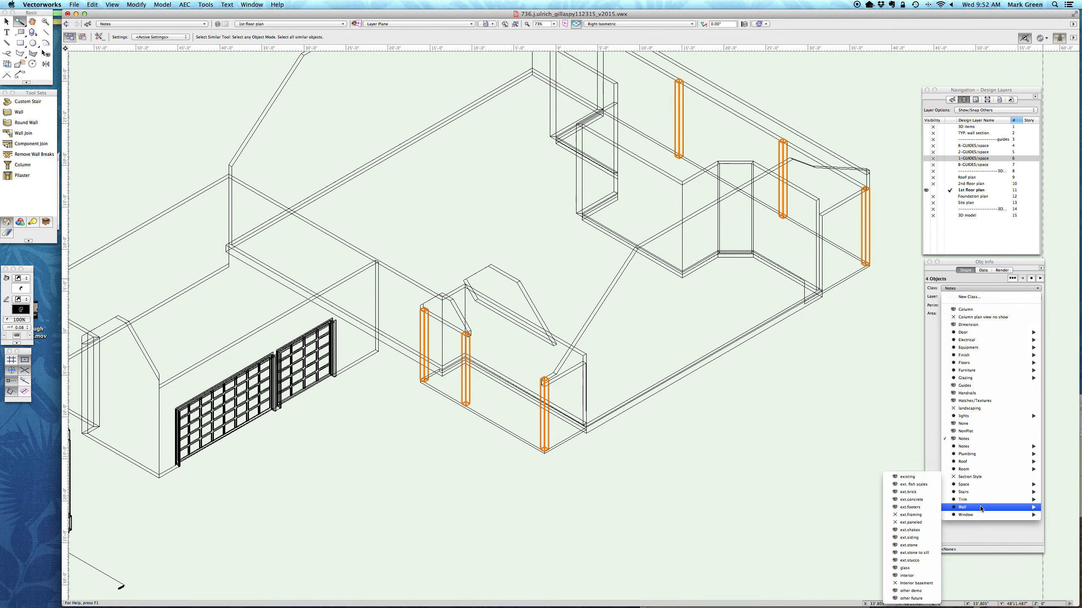
click(916, 477)
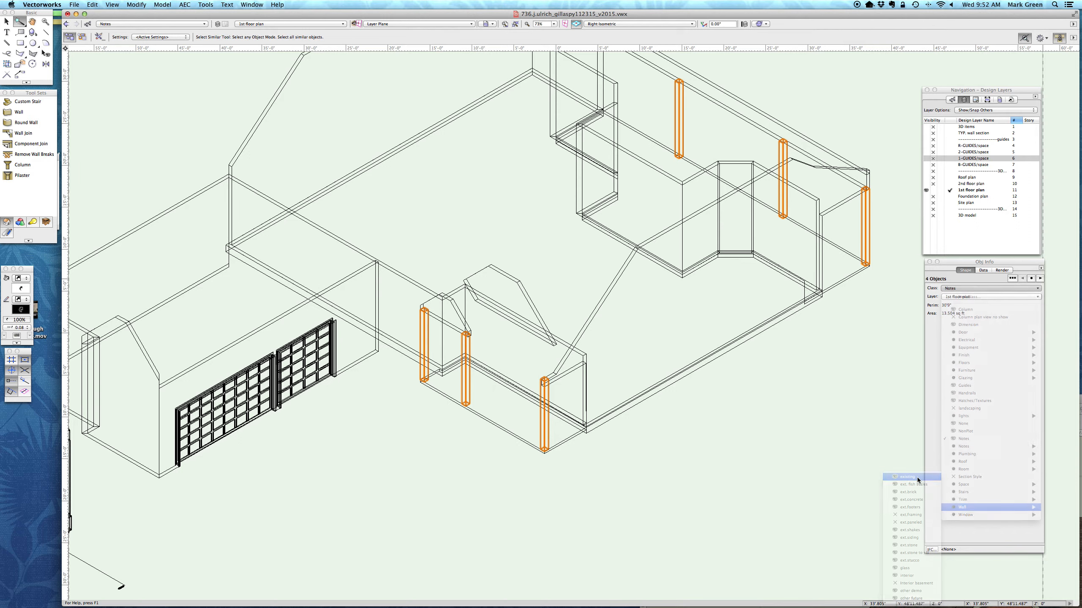
Step: Use Select Similar to check the Floors-existing slabs and all Wall-existing objects across the first floor
click(502, 426)
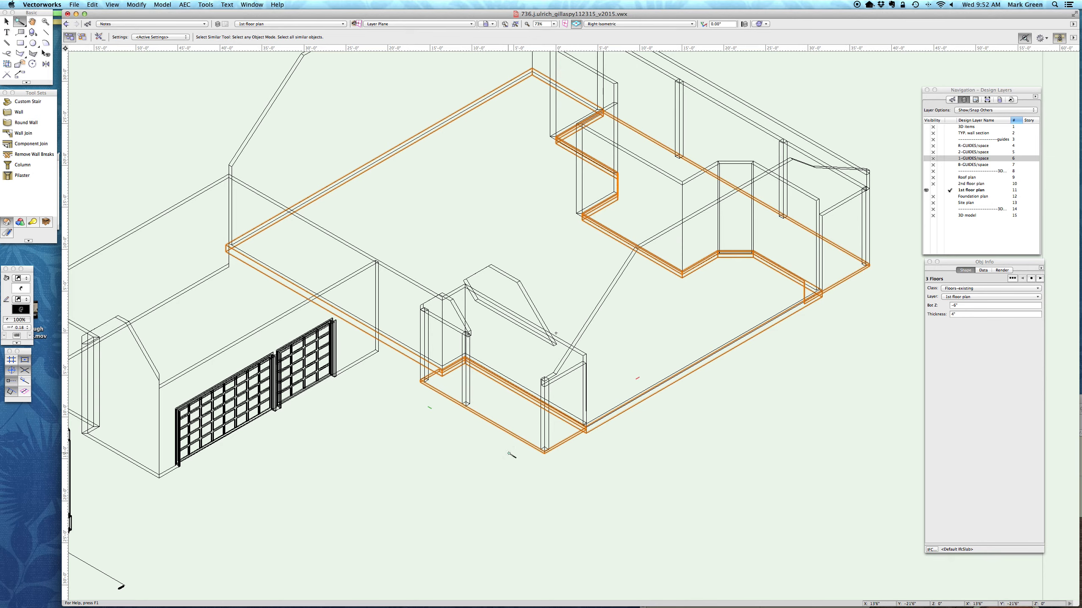
scroll(749, 328, down, 5)
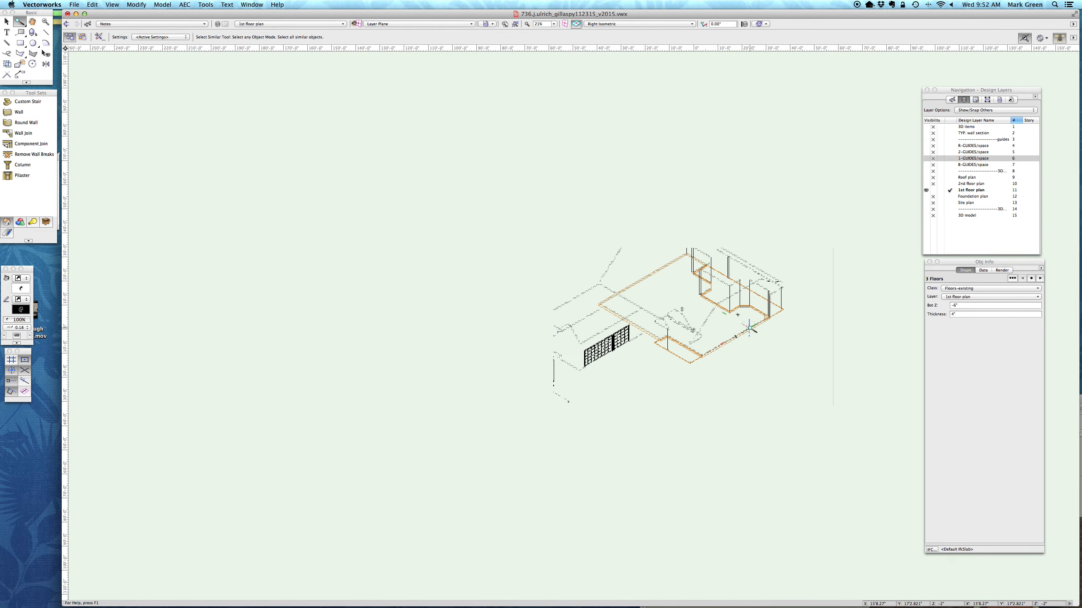
scroll(749, 328, up, 7)
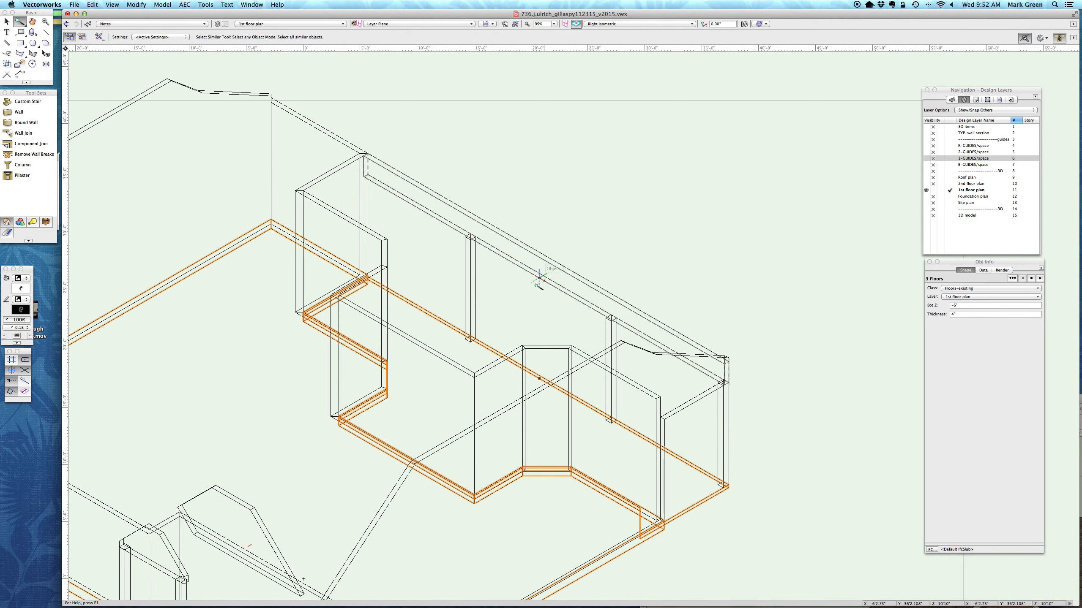
click(544, 280)
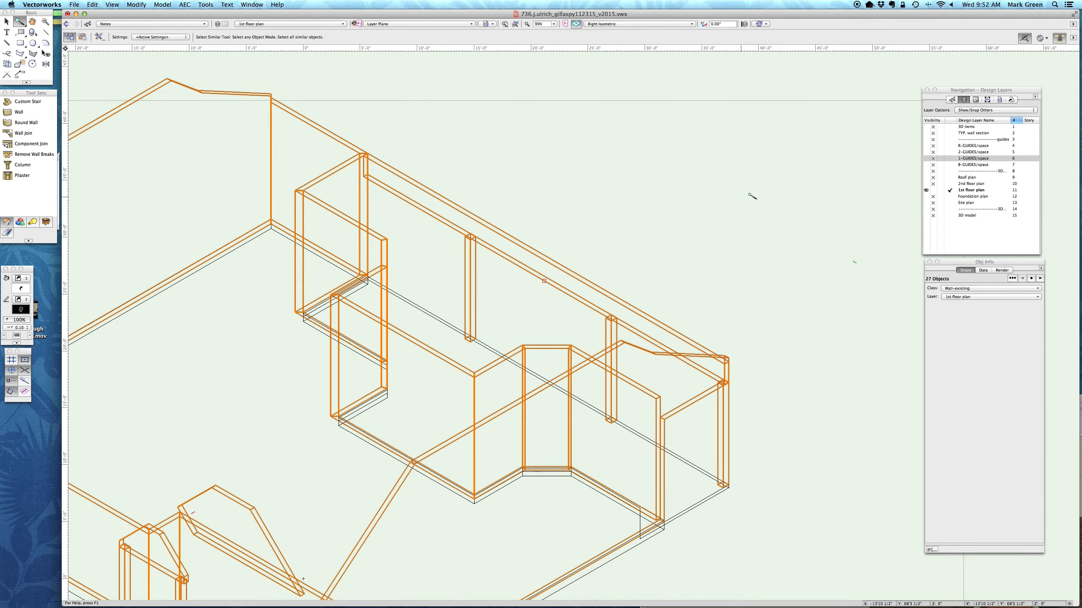
scroll(763, 191, down, 6)
scroll(762, 186, up, 2)
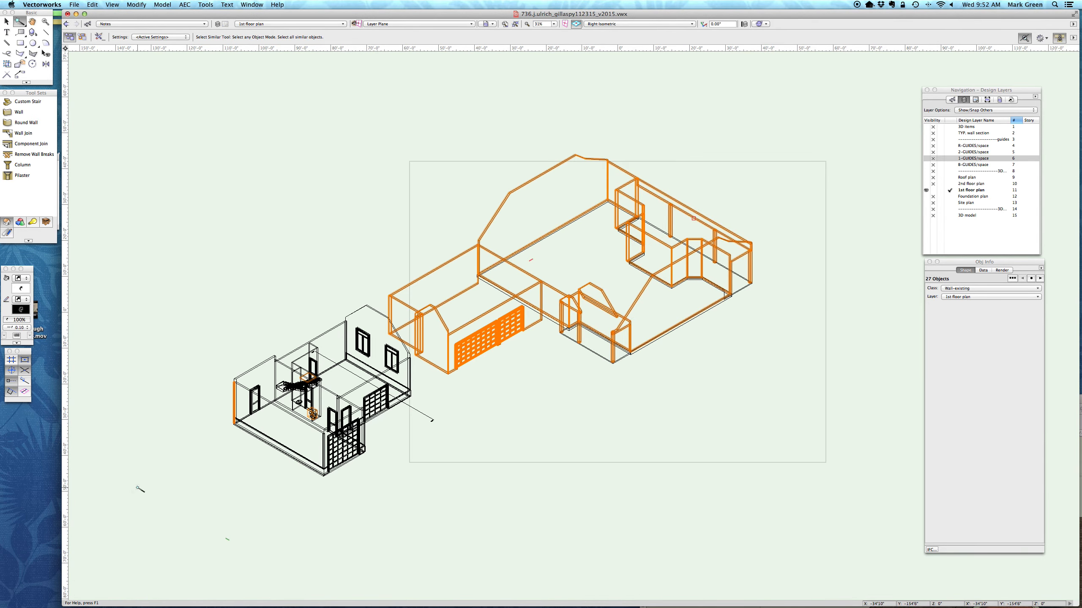
Step: Return to Top/Plan view and pick out the Wall-ext.shakes walls of the garage plan with Select Similar
scroll(140, 489, up, 3)
key(F5)
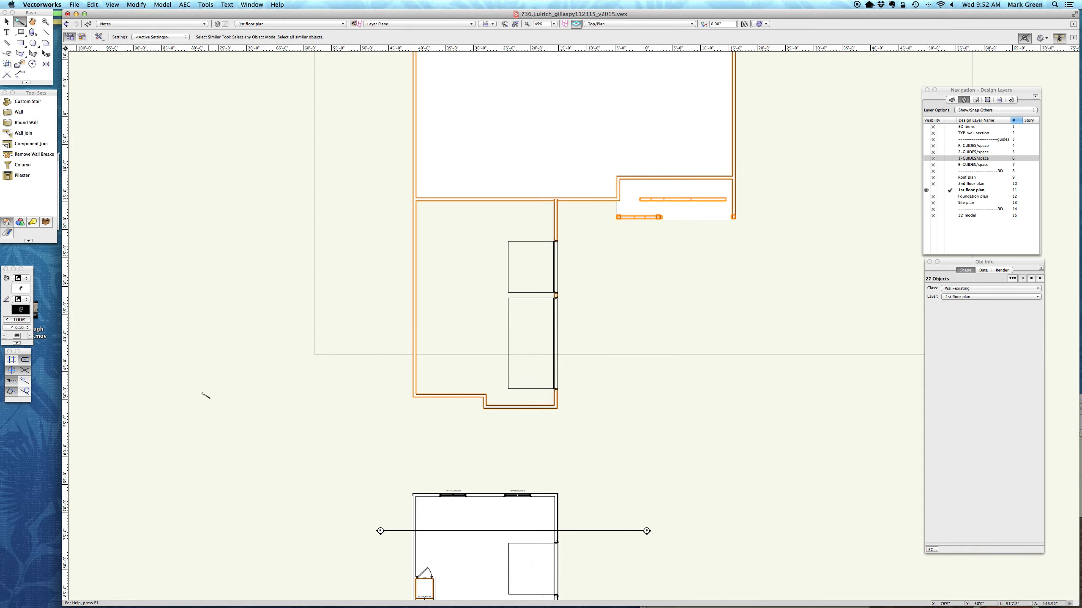
scroll(469, 332, down, 3)
scroll(497, 462, up, 6)
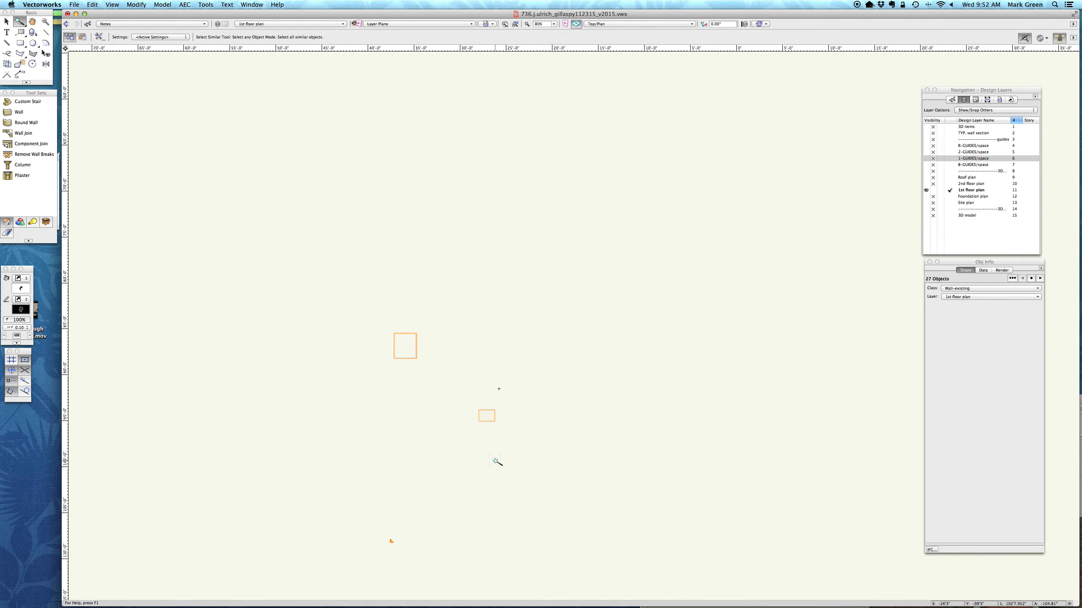
scroll(600, 590, up, 3)
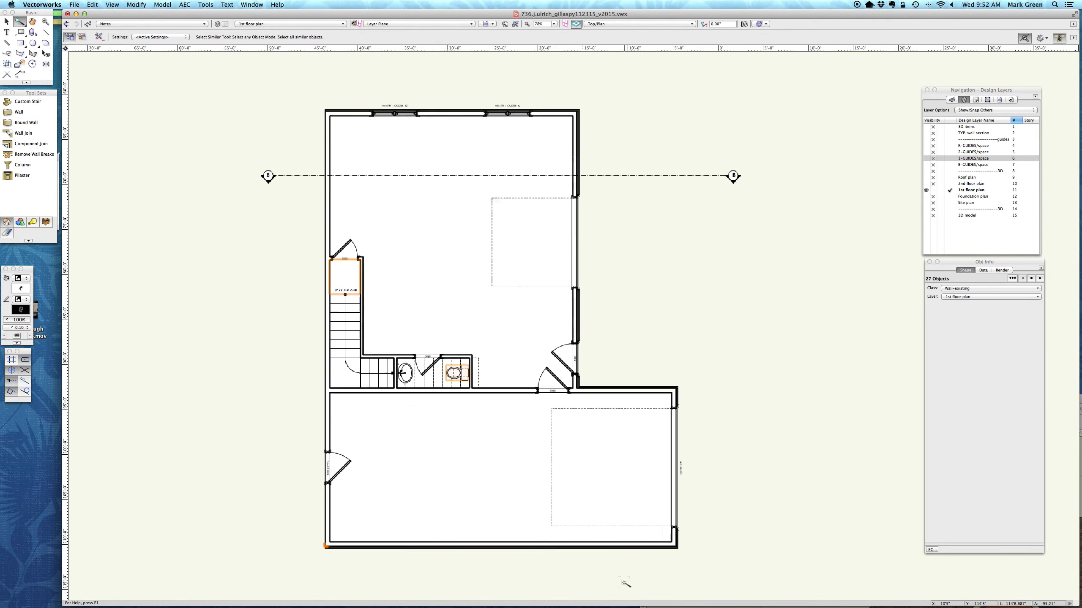
click(608, 537)
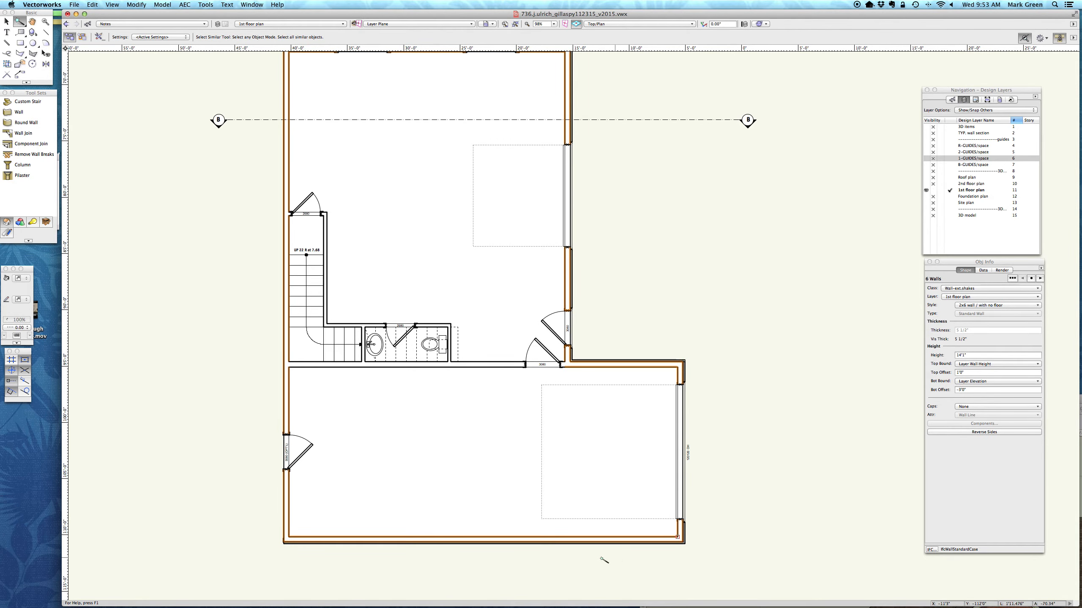
Step: Use Select Similar to pick out the garage plan's Wall-interior walls and its Floors-GARAGE (sq.ft.) CALC. floor
scroll(415, 391, down, 2)
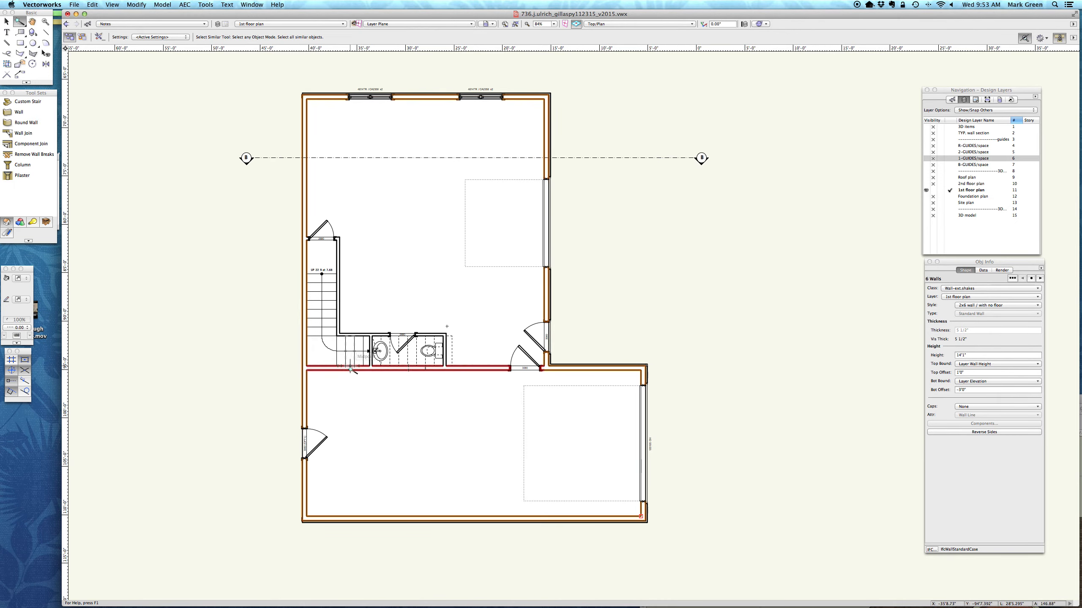
click(485, 368)
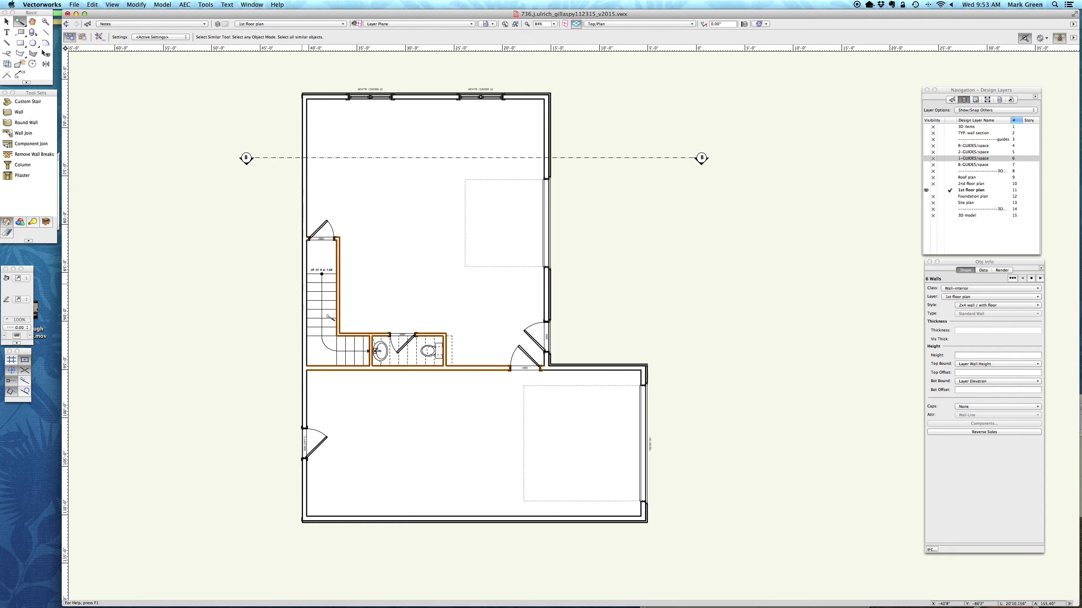
click(479, 471)
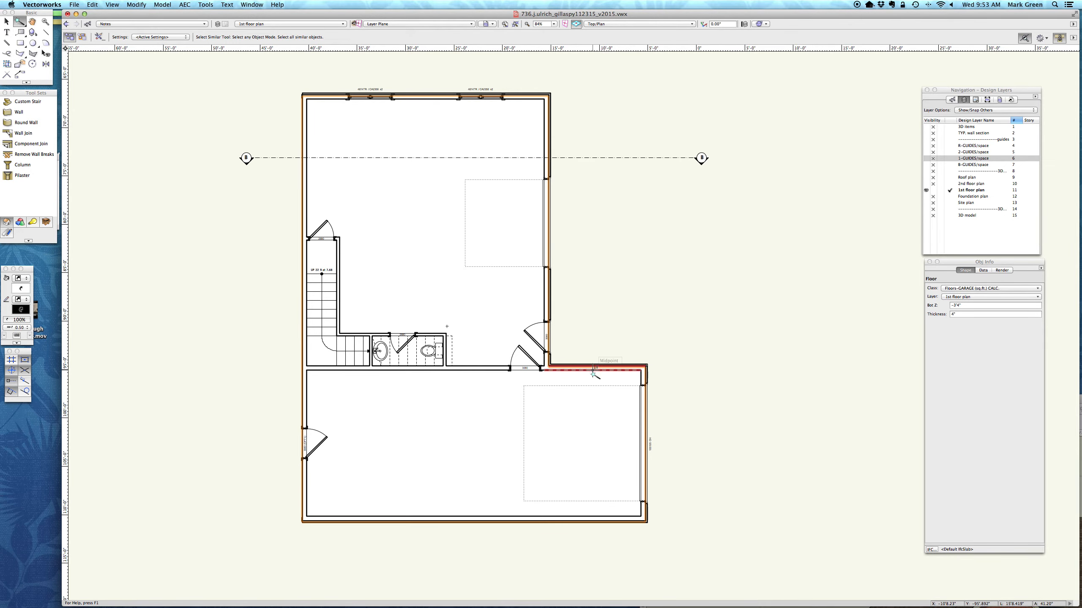
Step: Inspect the garage floor's eastern corners and move its south edge inward from the siding to the outer face of the framed wall
scroll(652, 377, up, 5)
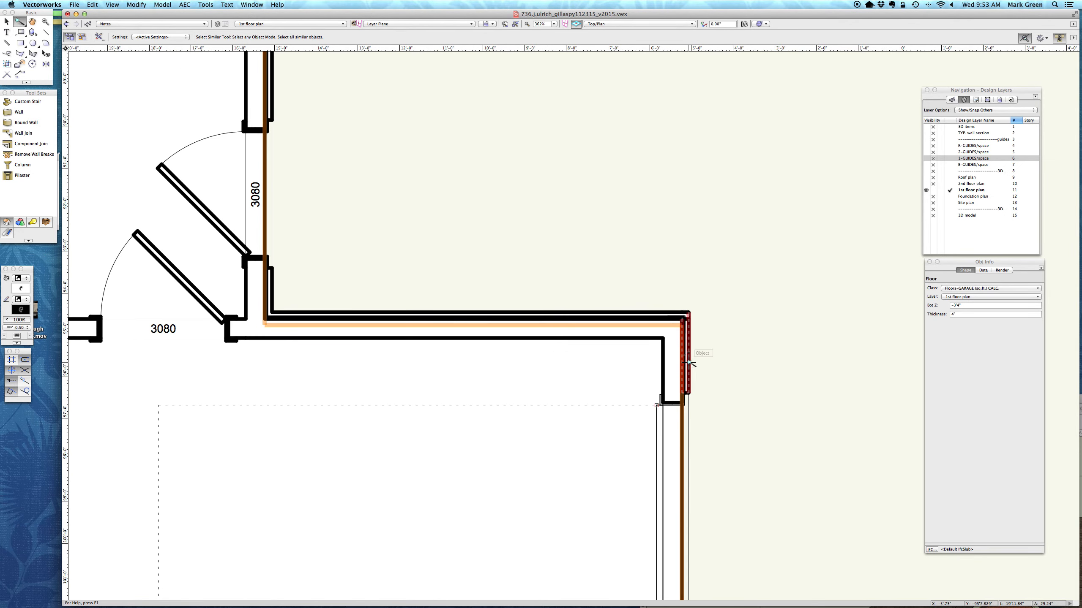
scroll(698, 356, up, 2)
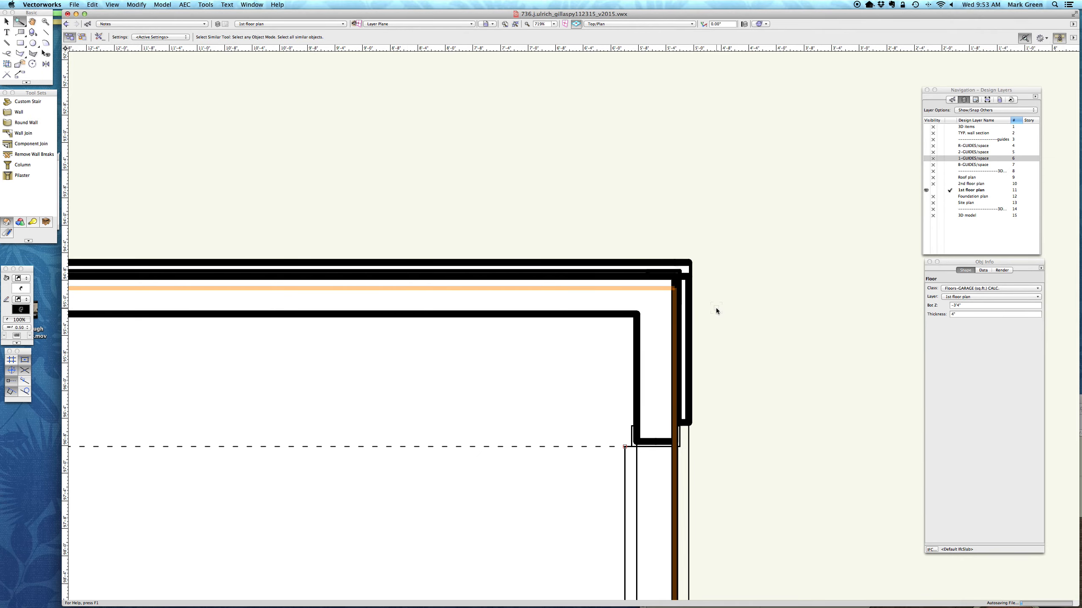
scroll(718, 310, down, 4)
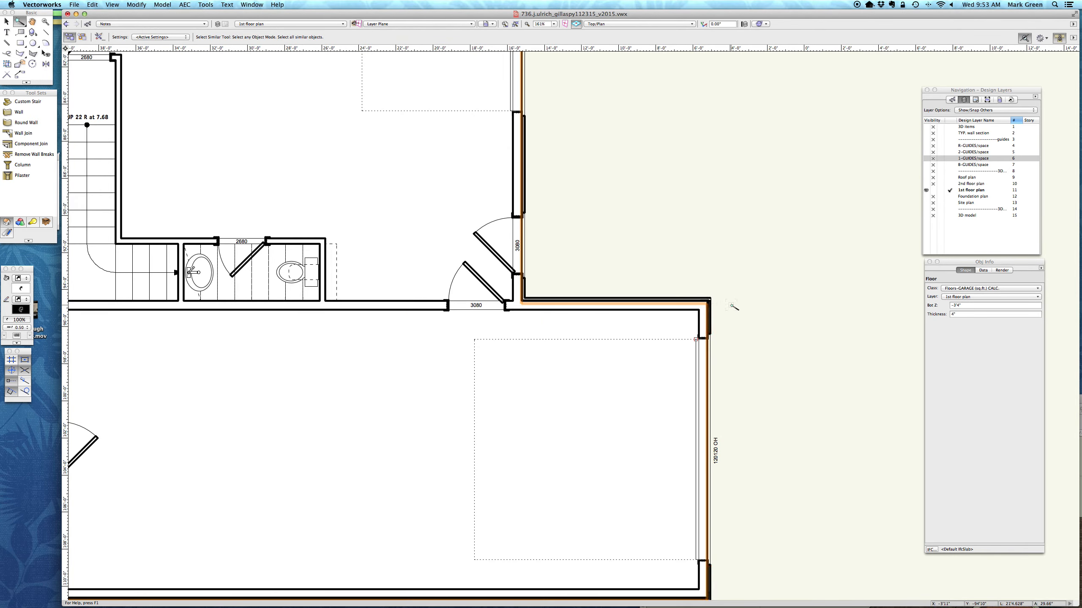
scroll(716, 308, down, 3)
scroll(711, 425, up, 3)
scroll(711, 425, up, 1)
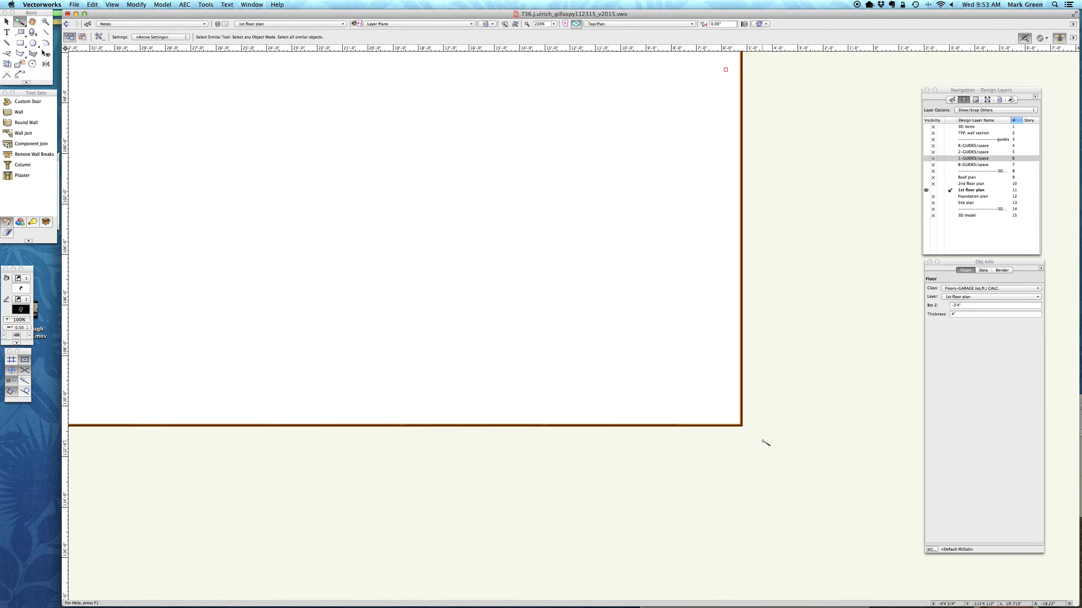
scroll(748, 440, up, 5)
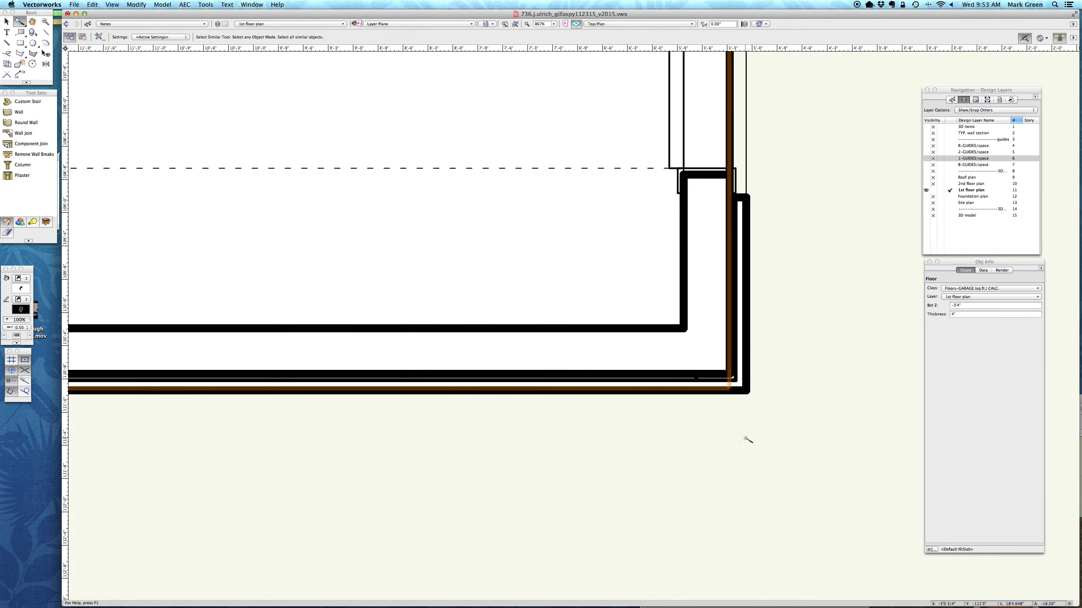
scroll(743, 409, up, 3)
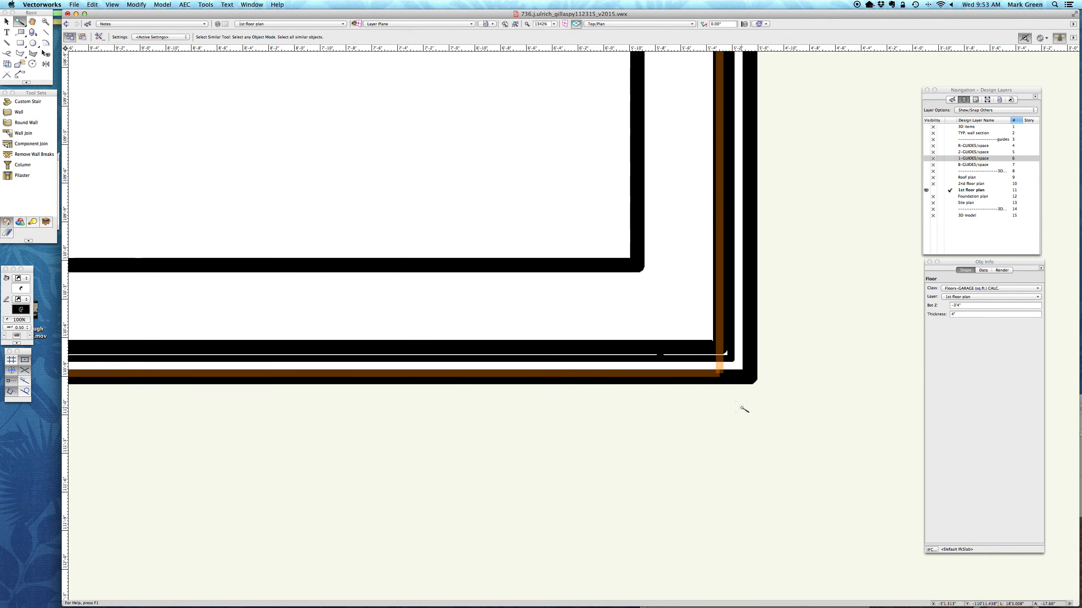
key(x)
scroll(579, 447, down, 2)
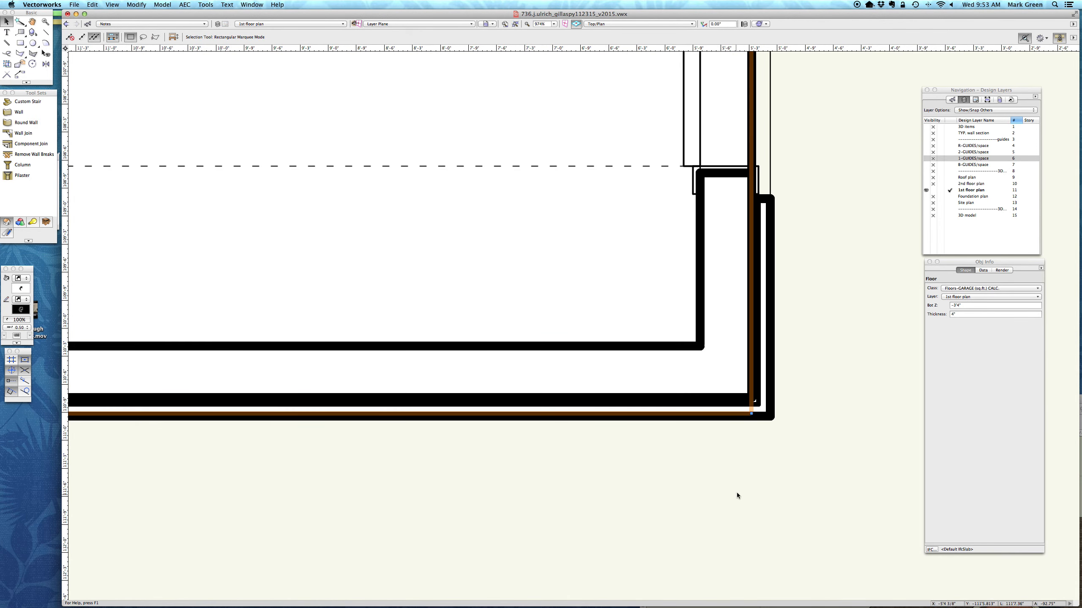
drag(589, 307, 589, 189)
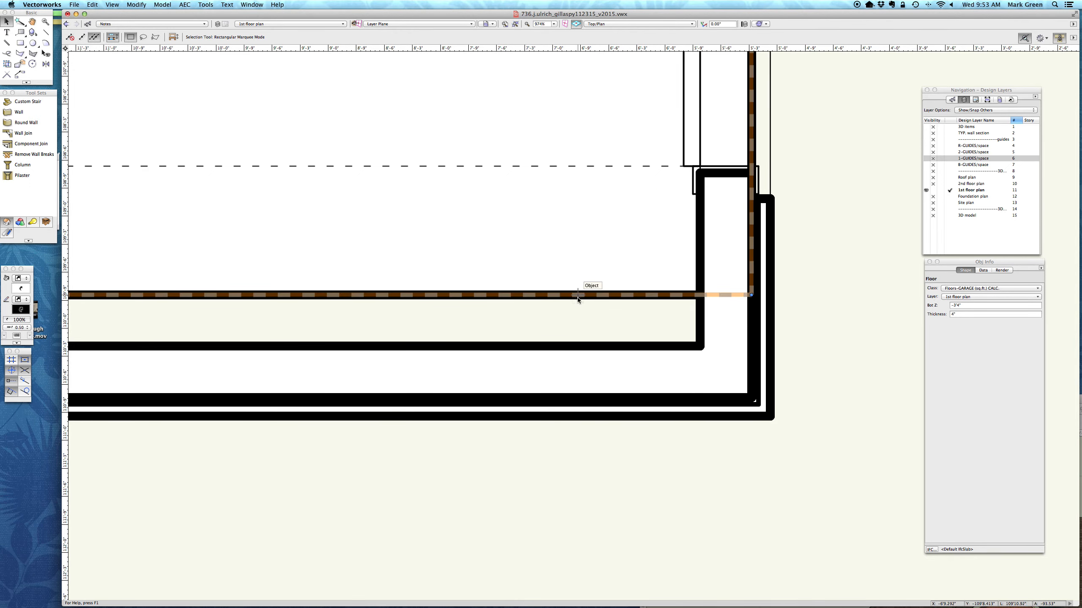
drag(577, 296, 585, 396)
Step: Examine how the garage floor outline lines up with the walls at the inside corner by the doors and the southwest corner
scroll(796, 543, down, 5)
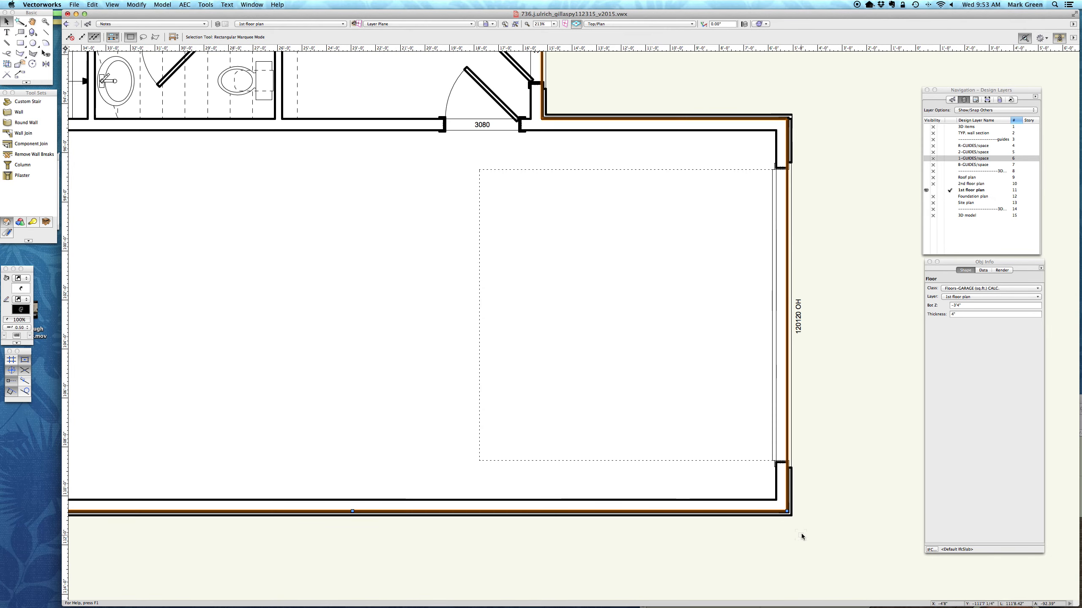
scroll(531, 94, up, 5)
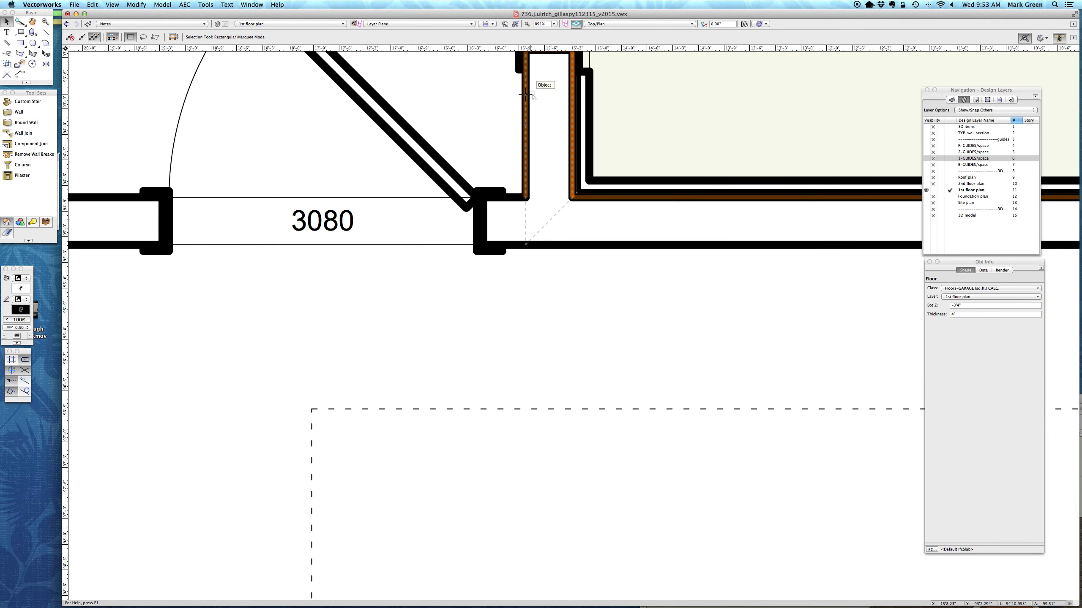
scroll(526, 94, down, 10)
scroll(554, 102, up, 4)
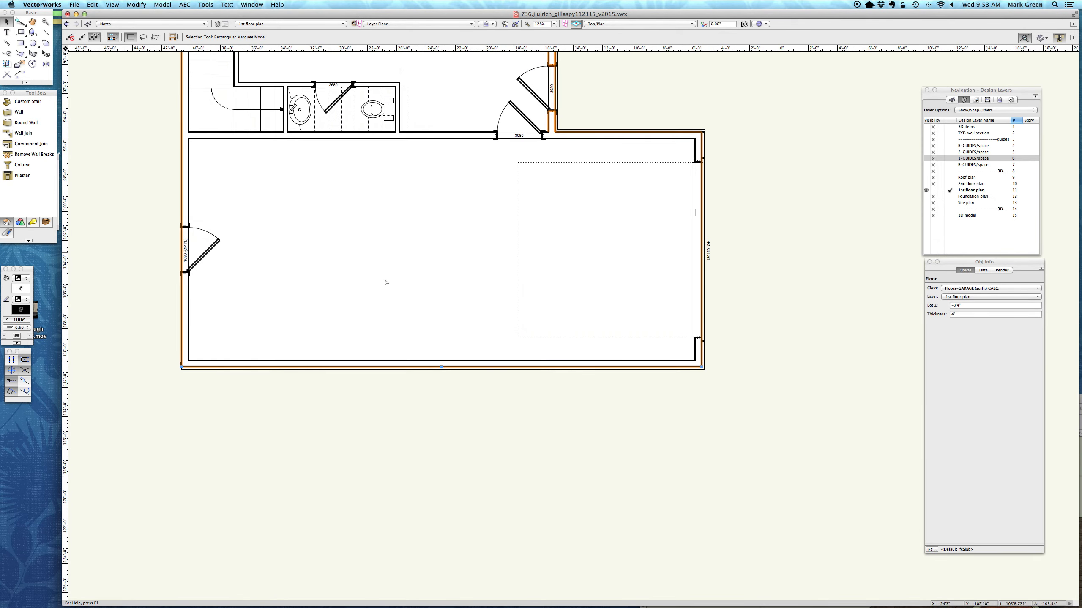
scroll(166, 359, up, 6)
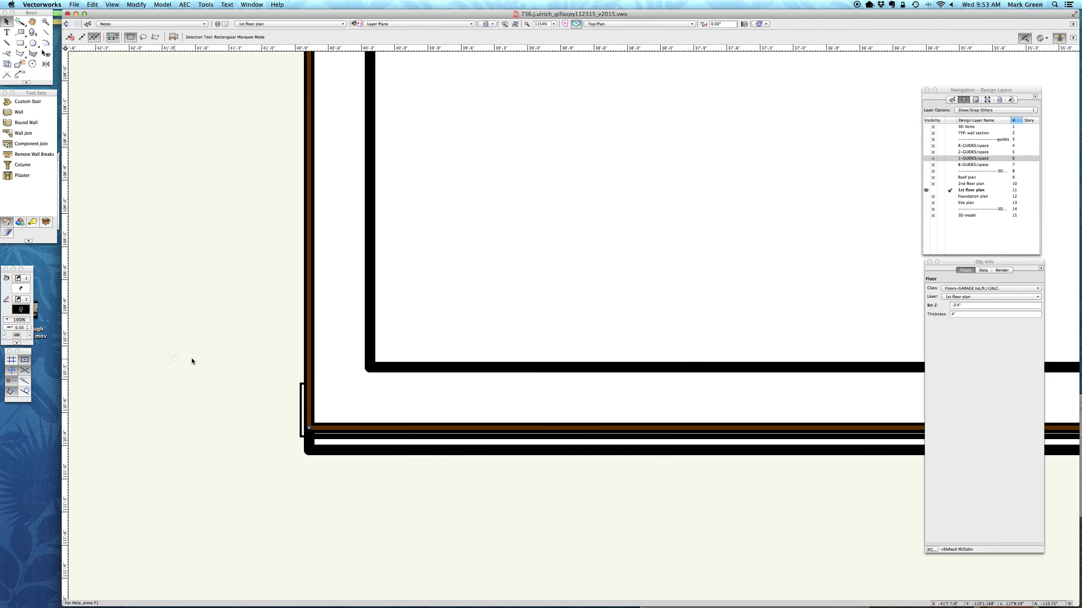
scroll(215, 359, down, 3)
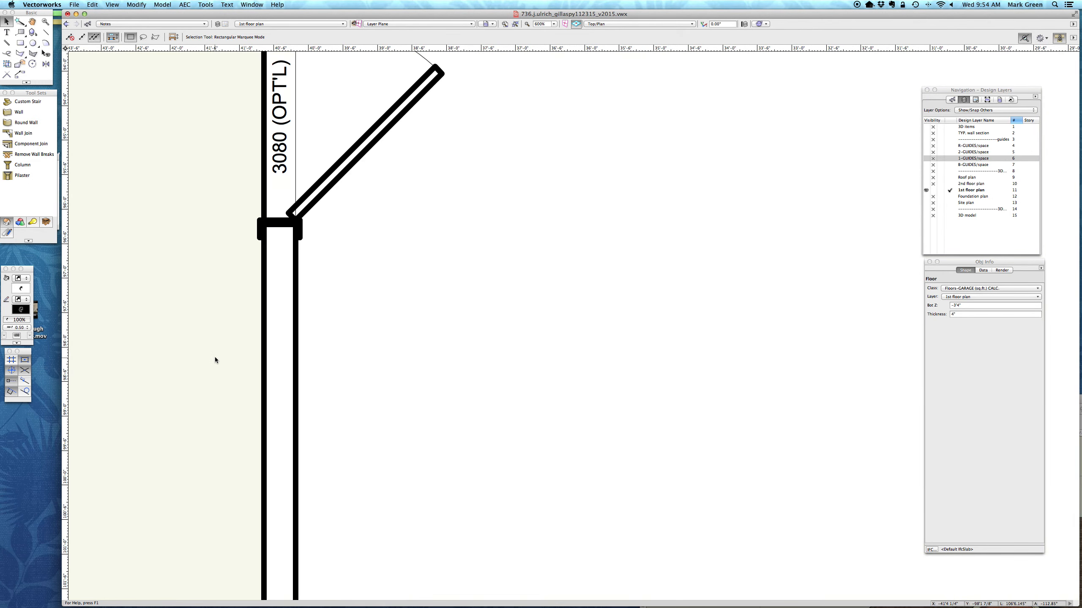
Step: Inspect the garage floor outline at the northwest corner and pick out the garage plan's Wall-ext.brick walls with Select Similar
scroll(233, 375, down, 8)
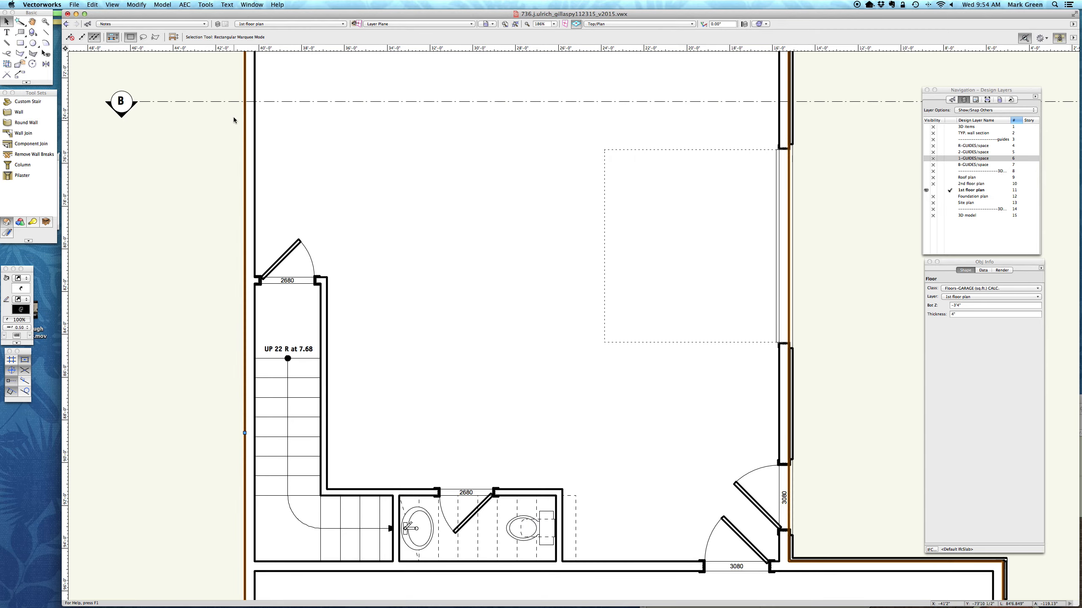
scroll(260, 188, up, 10)
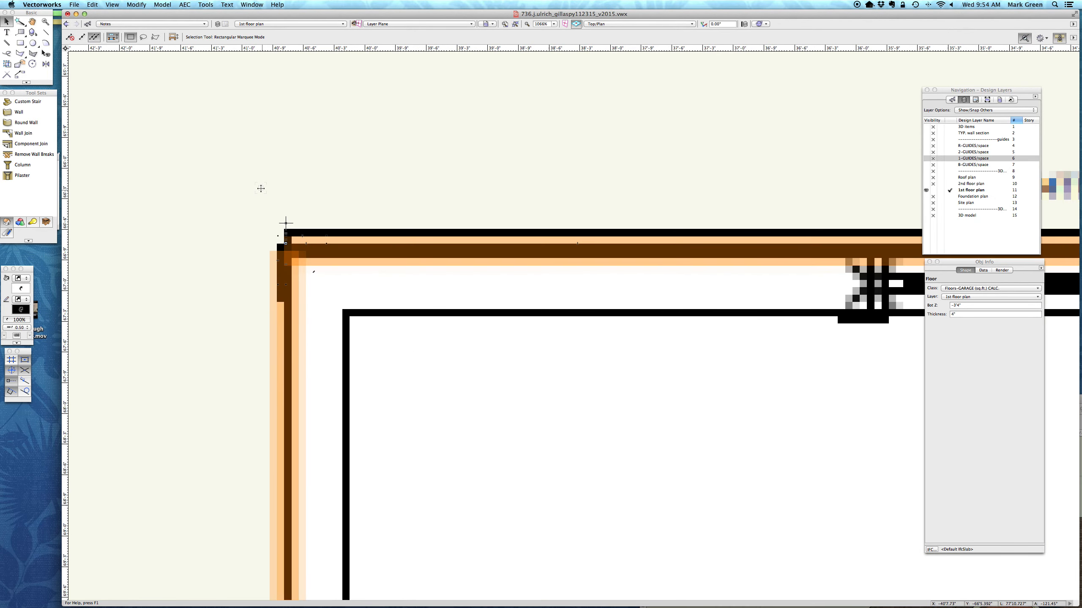
scroll(201, 168, down, 5)
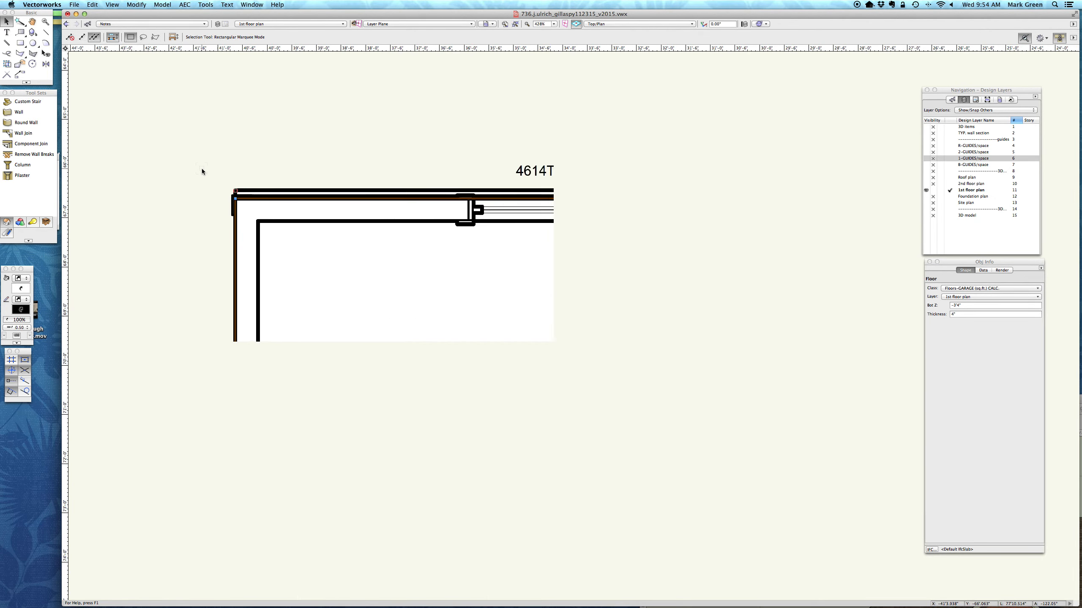
key(y)
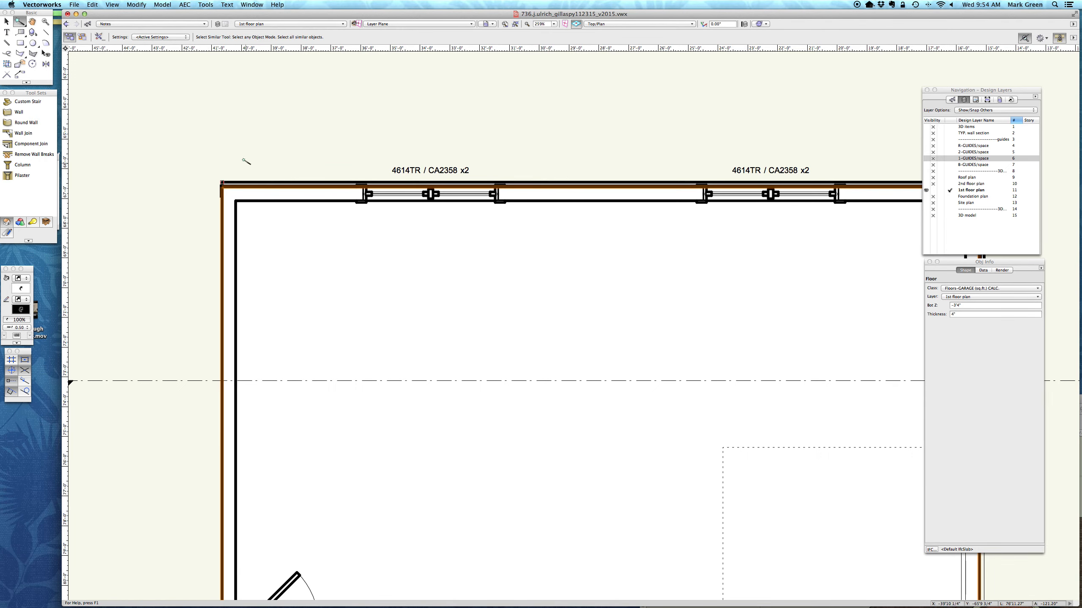
click(263, 183)
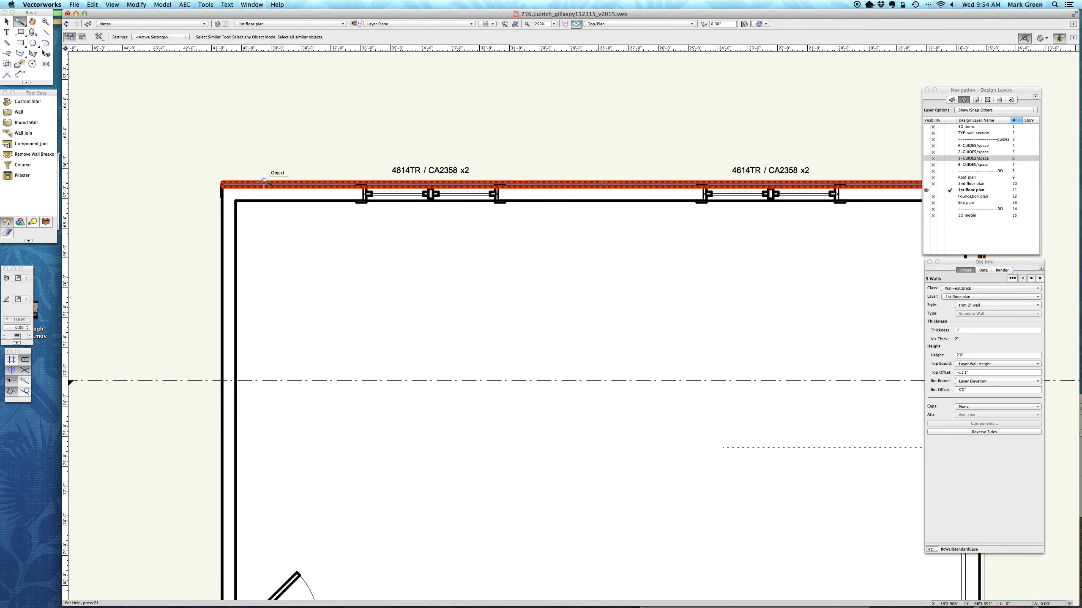
scroll(550, 242, down, 5)
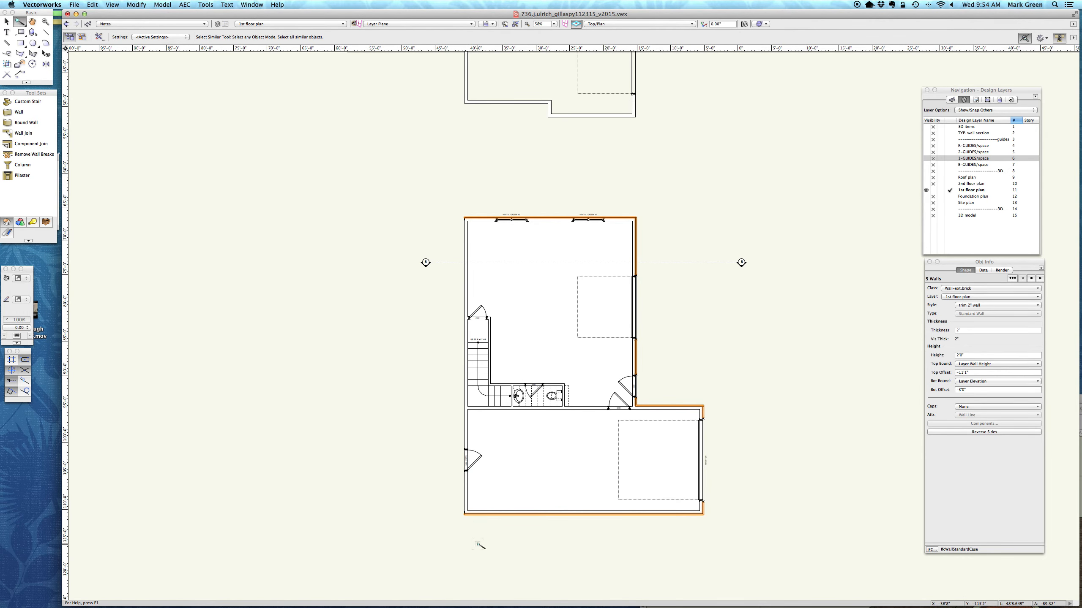
Step: Pick out the Trim-painted extrudes from the garage's southeast corner with Select Similar and inspect them in Right Isometric view
scroll(734, 530, up, 10)
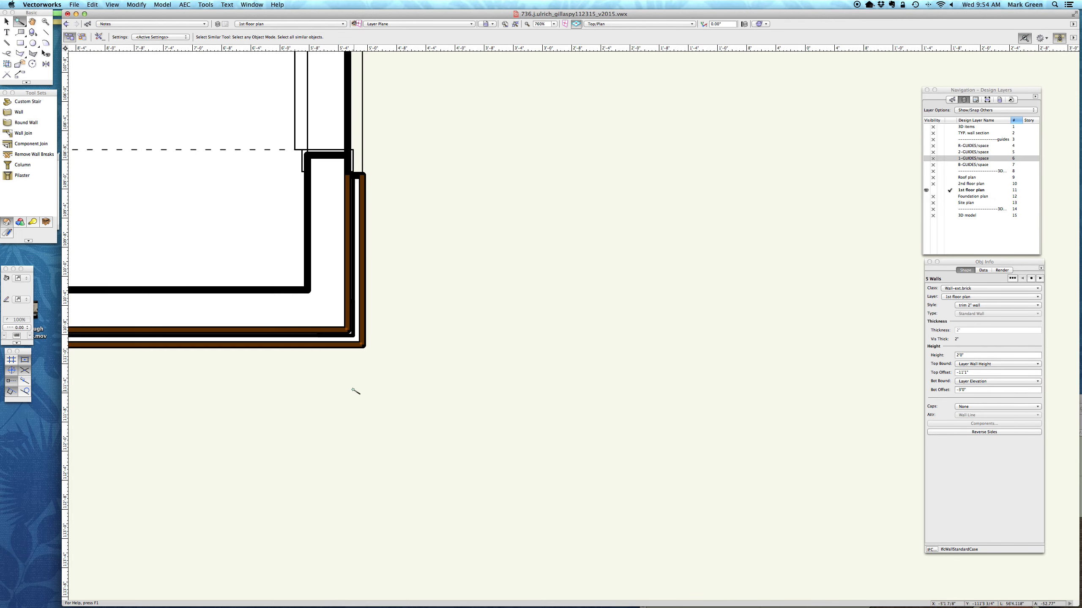
click(335, 337)
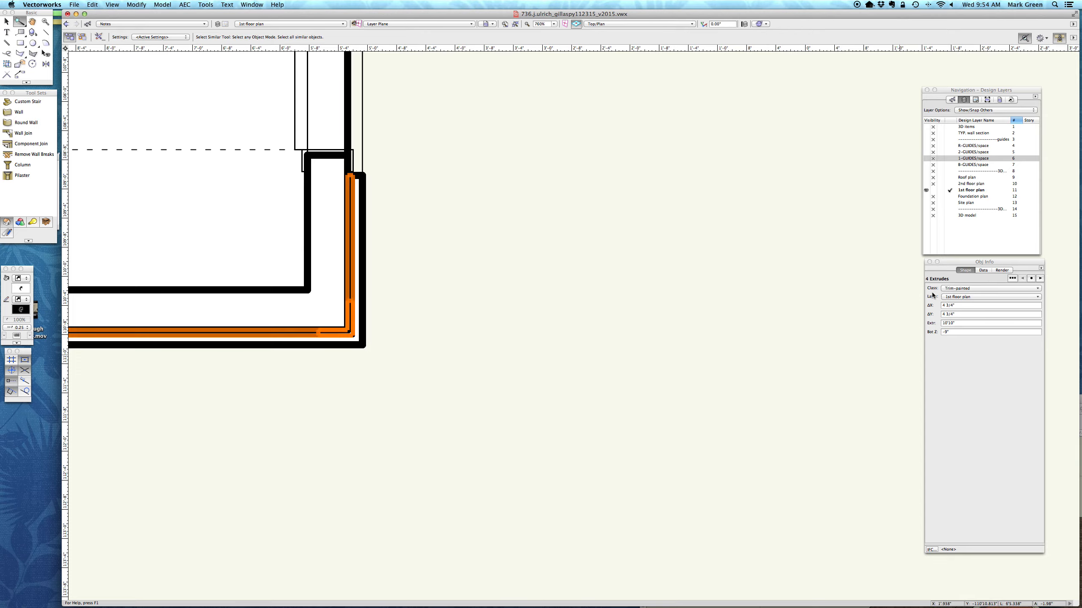
key(3)
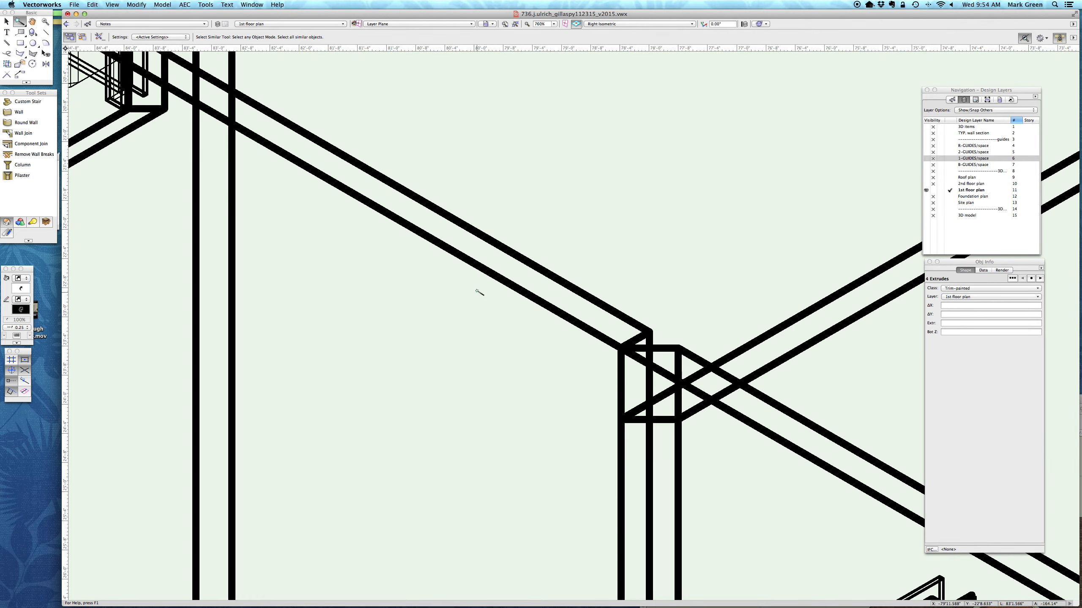
scroll(480, 293, down, 10)
scroll(410, 242, up, 6)
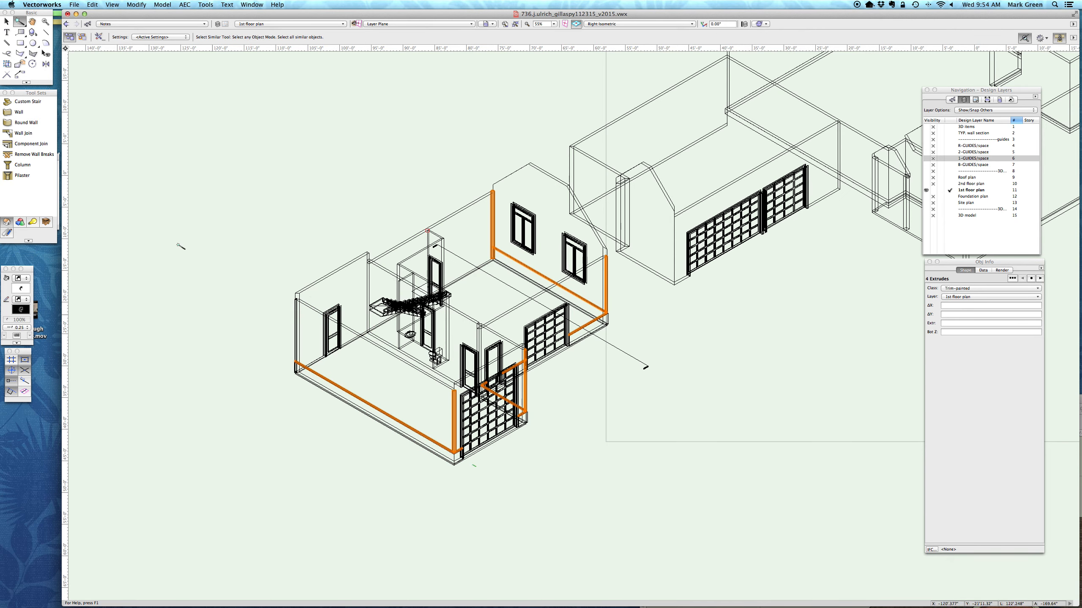
Step: Assign the vertical corner trim extrude at the garage's southwest corner to the Trim-painted class
click(4, 22)
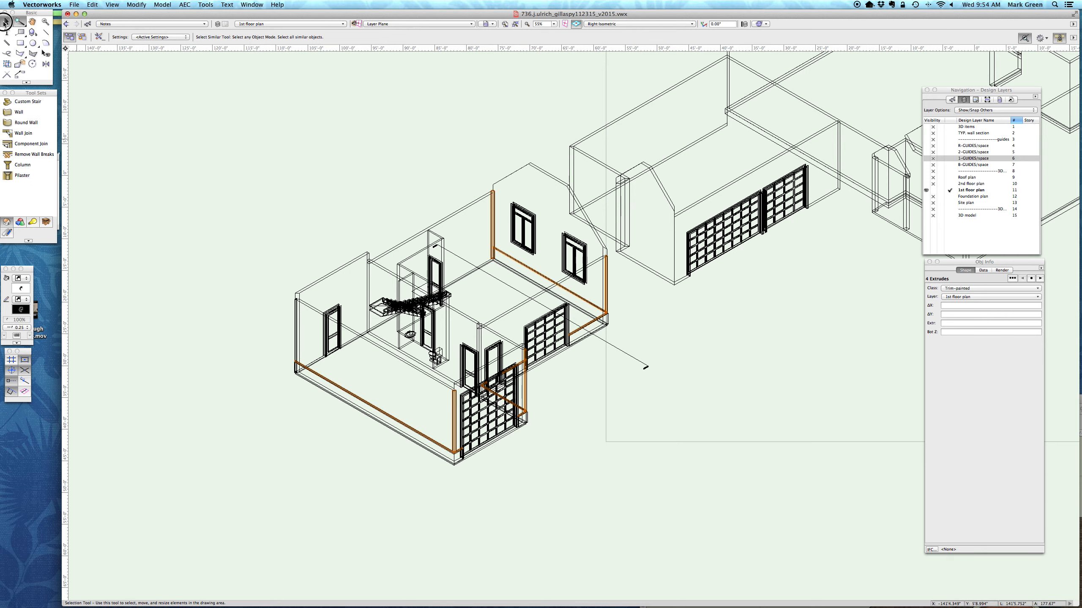
click(295, 311)
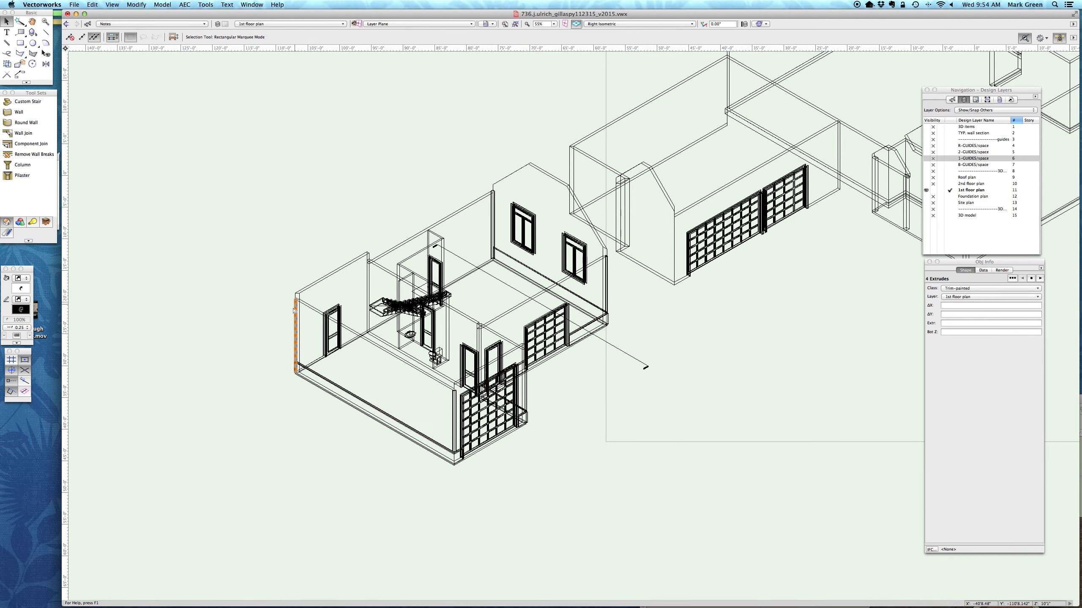
click(961, 290)
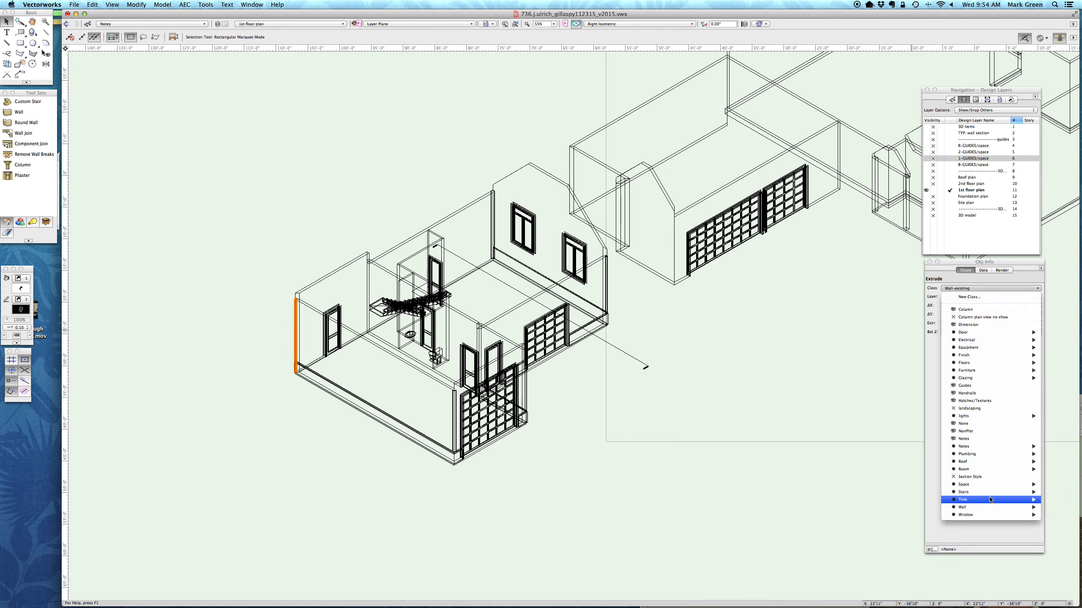
mouse_move(990, 503)
click(919, 500)
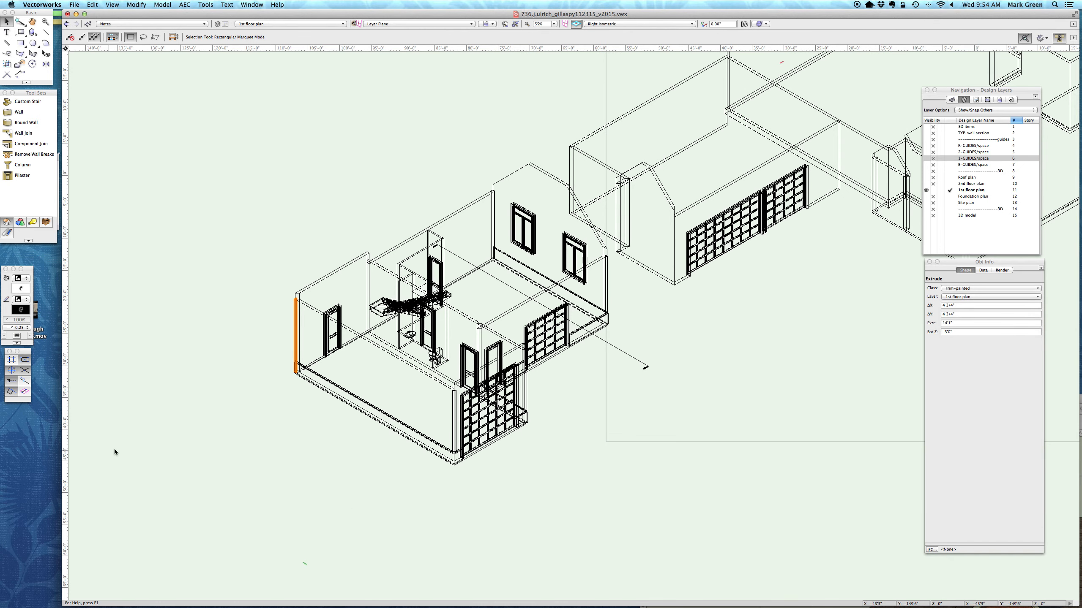
Step: In Top/Plan view, reassign the toilet and its Select Similar matches to the Plumbing-Main class, and pick out that class from the sink
key(F5)
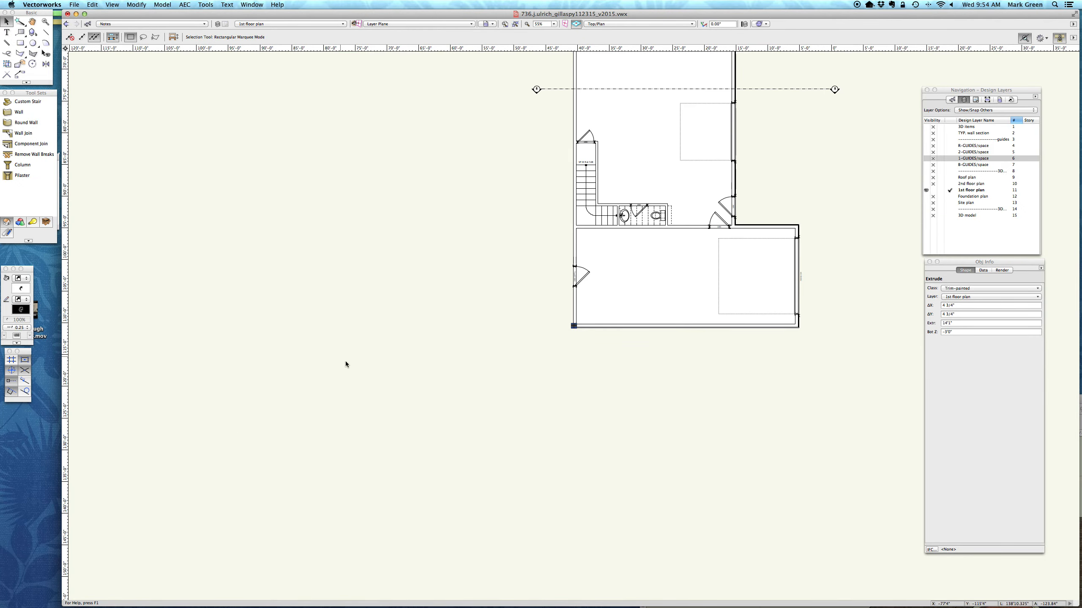
scroll(345, 365, down, 2)
scroll(588, 208, up, 6)
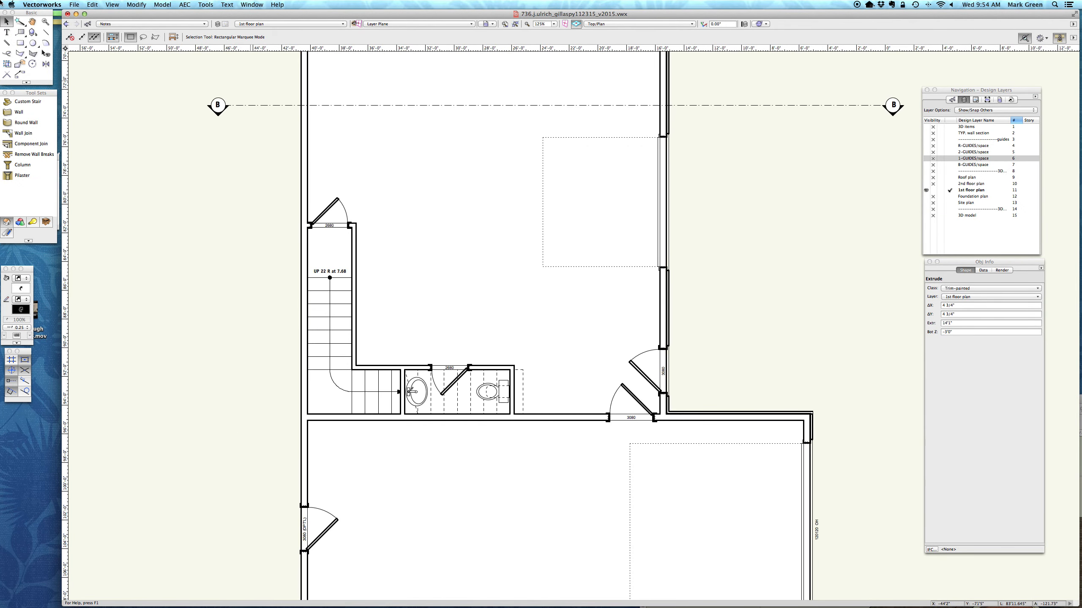
click(18, 21)
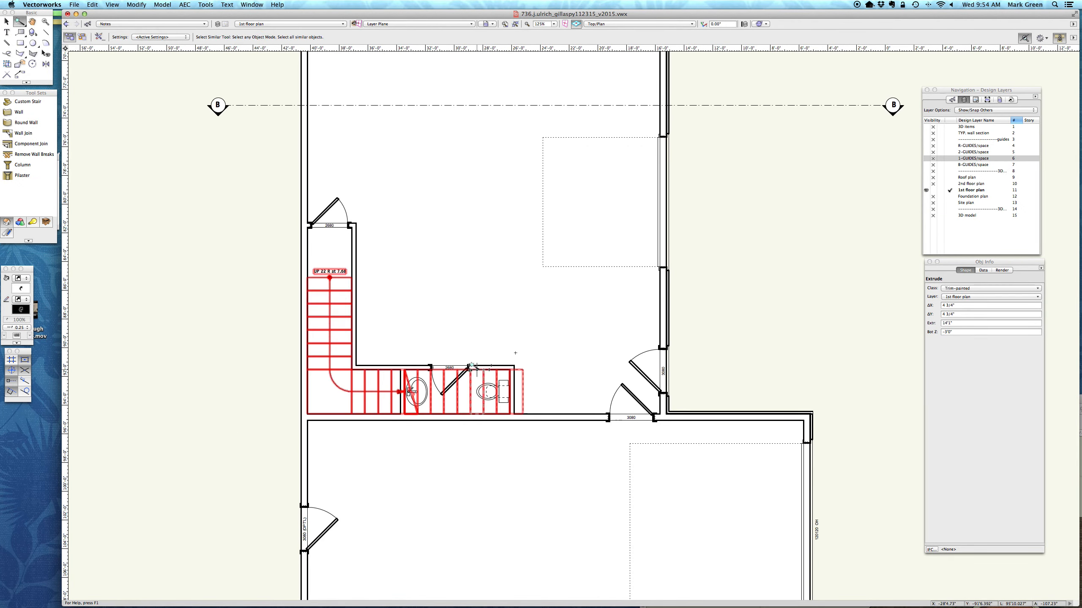
click(487, 391)
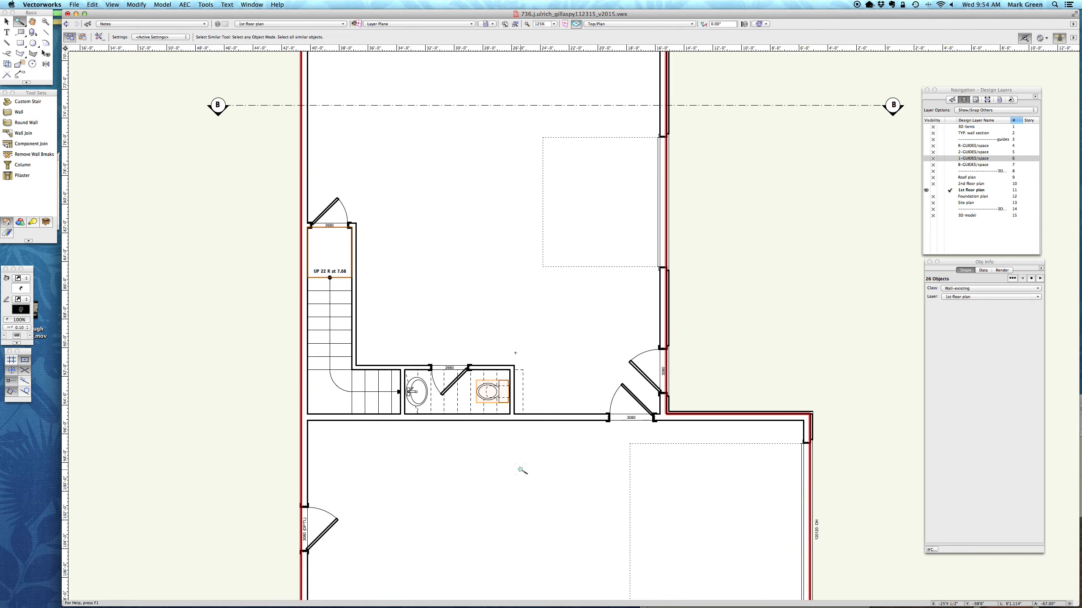
click(954, 289)
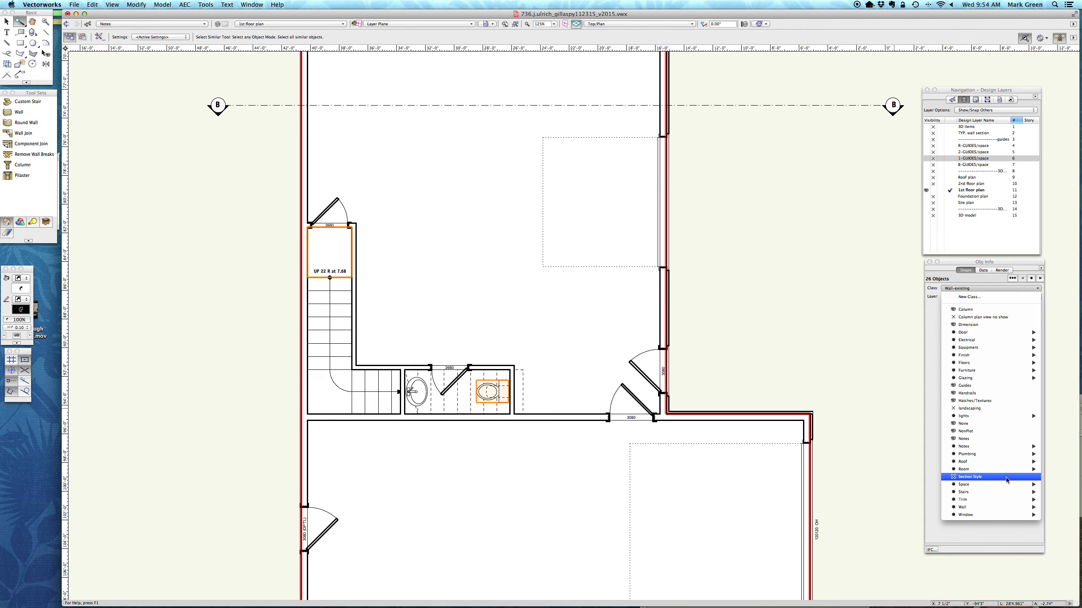
mouse_move(1002, 458)
click(1057, 456)
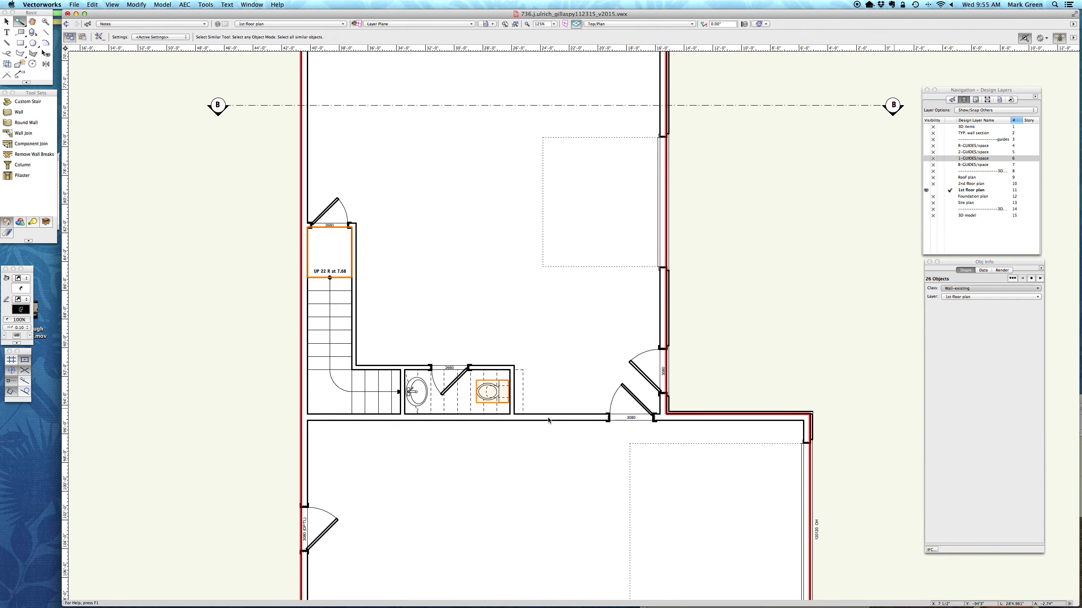
click(417, 391)
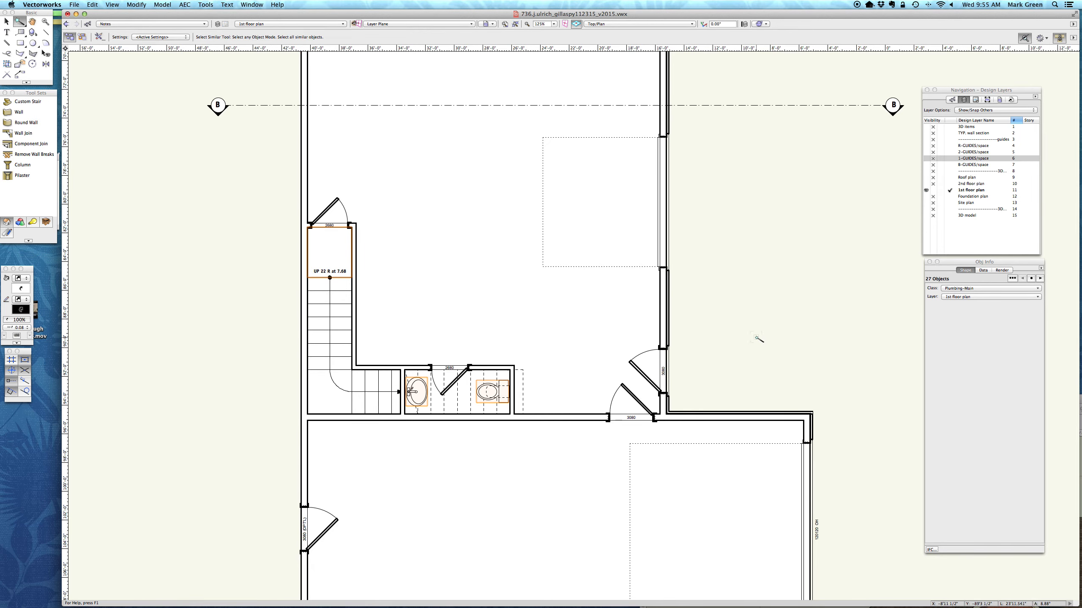
Step: Move the stray rectangle at the foot of the stairs outside the west wall, view it in Left Isometric, and delete it
scroll(386, 314, down, 3)
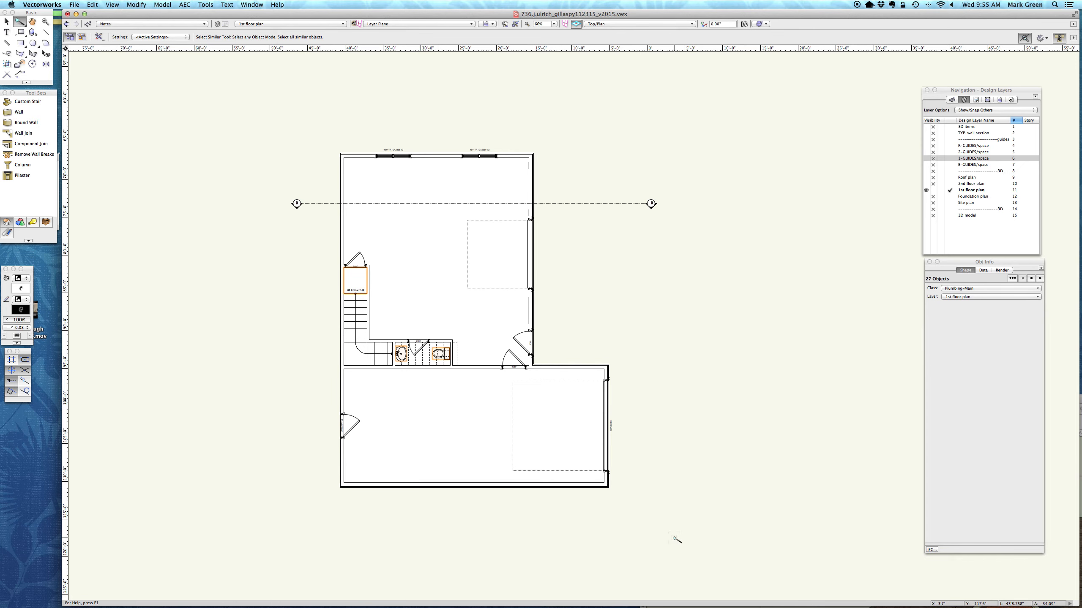
scroll(286, 259, up, 4)
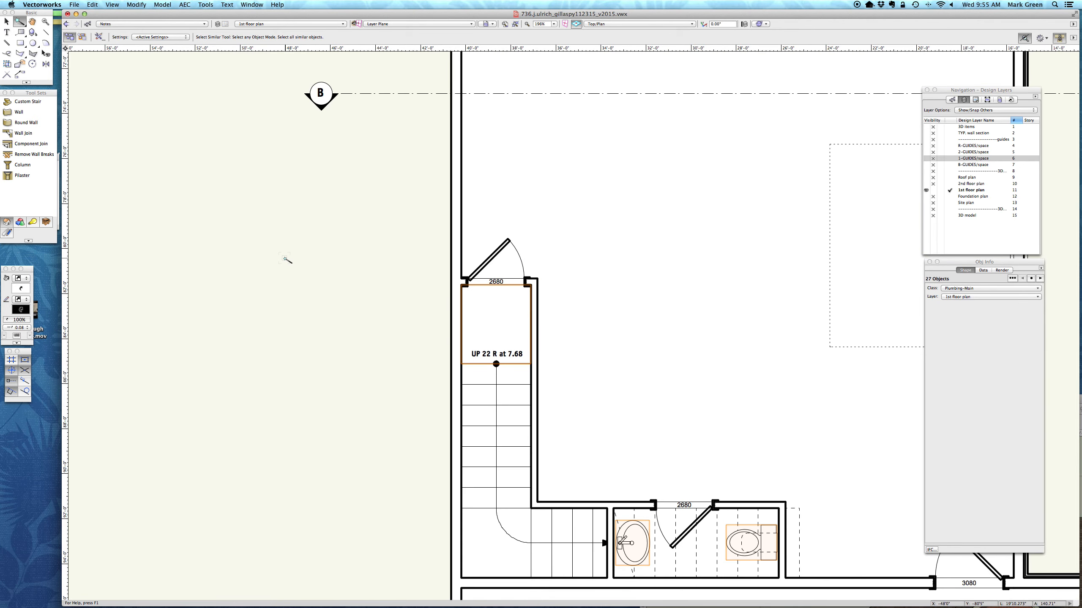
click(6, 21)
click(299, 324)
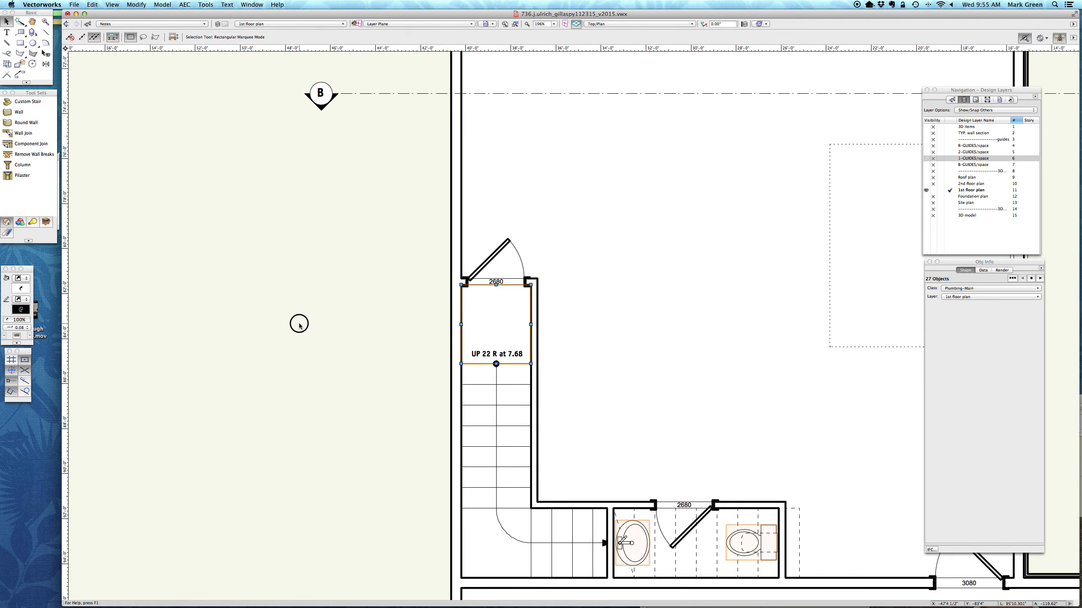
click(493, 335)
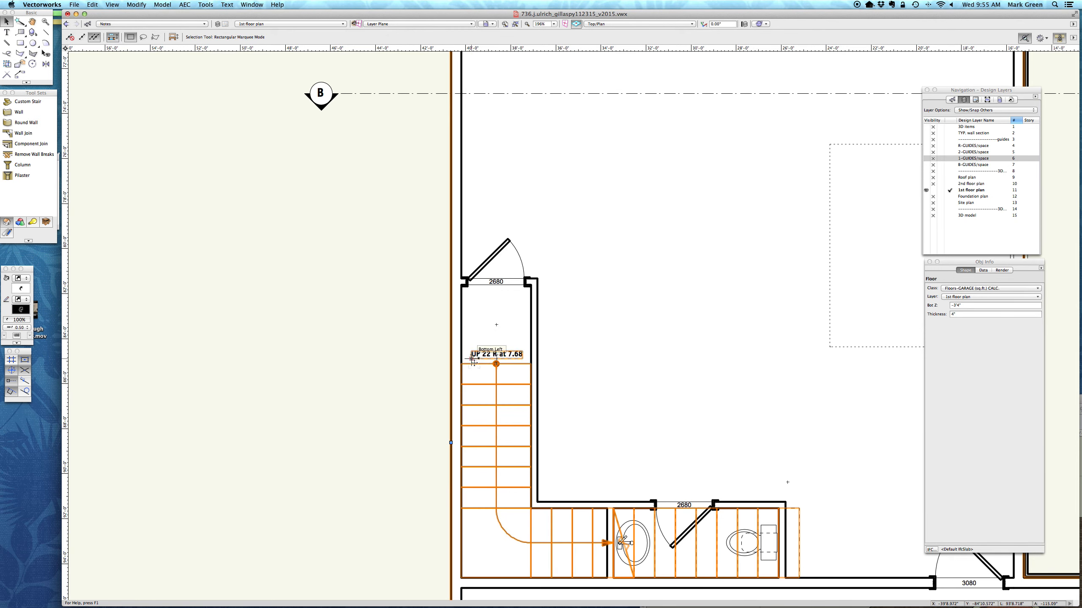
click(476, 337)
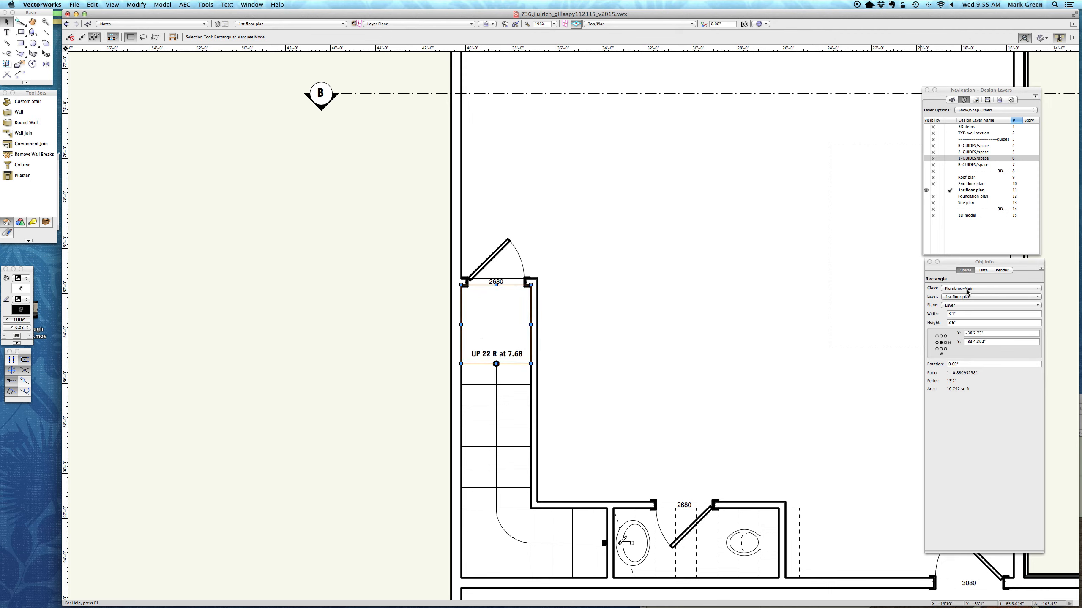
drag(495, 324, 300, 303)
key(KP_1)
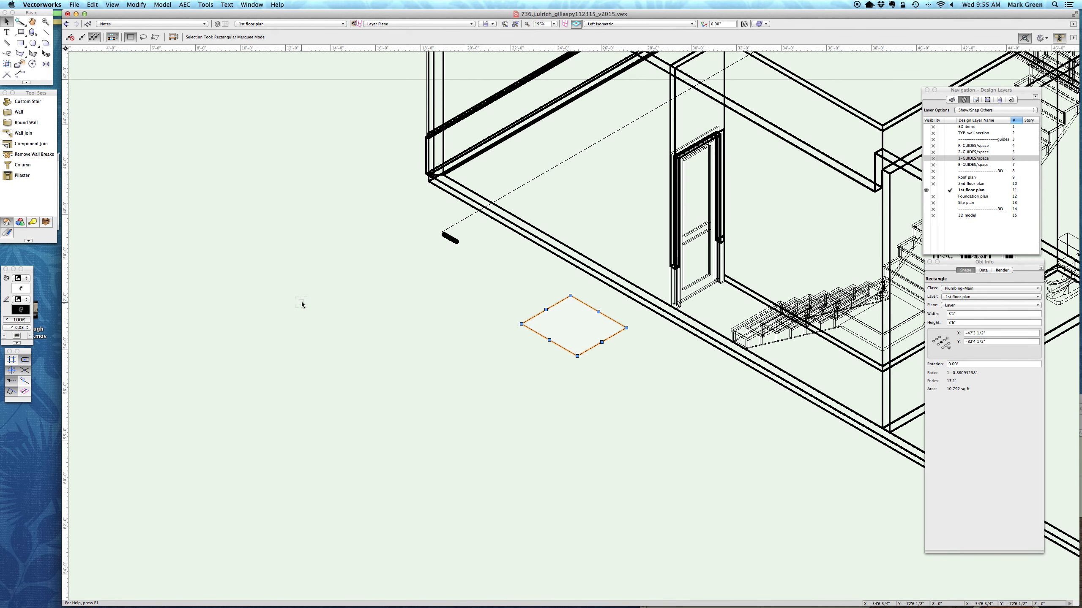
click(302, 303)
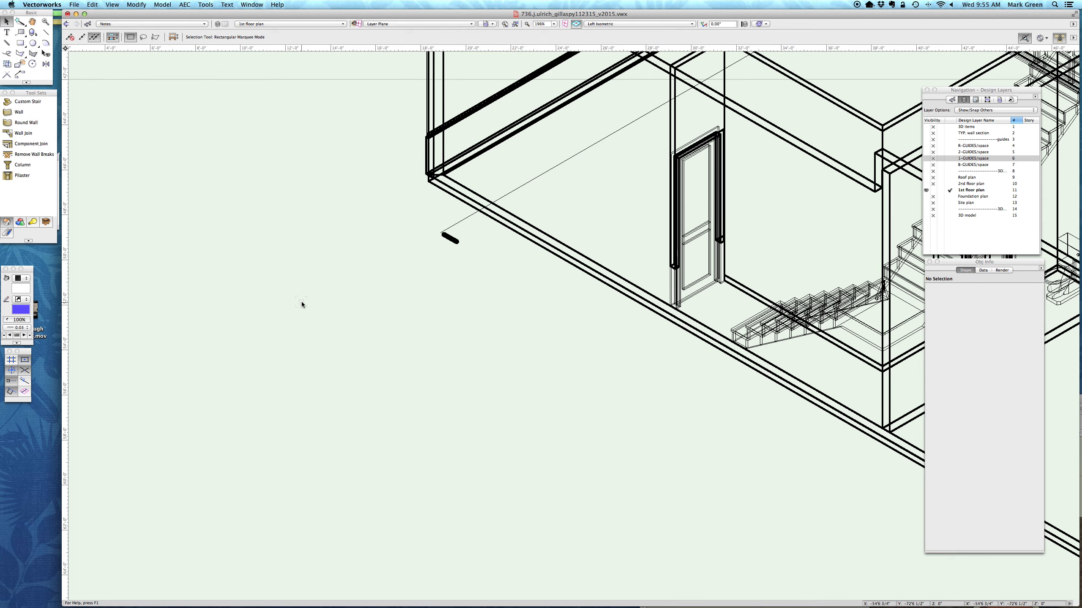
Step: Return to Top/Plan view, pick out the Plumbing-Main objects from the sink with Select Similar, and examine which parts of both plans they cover
key(super+5)
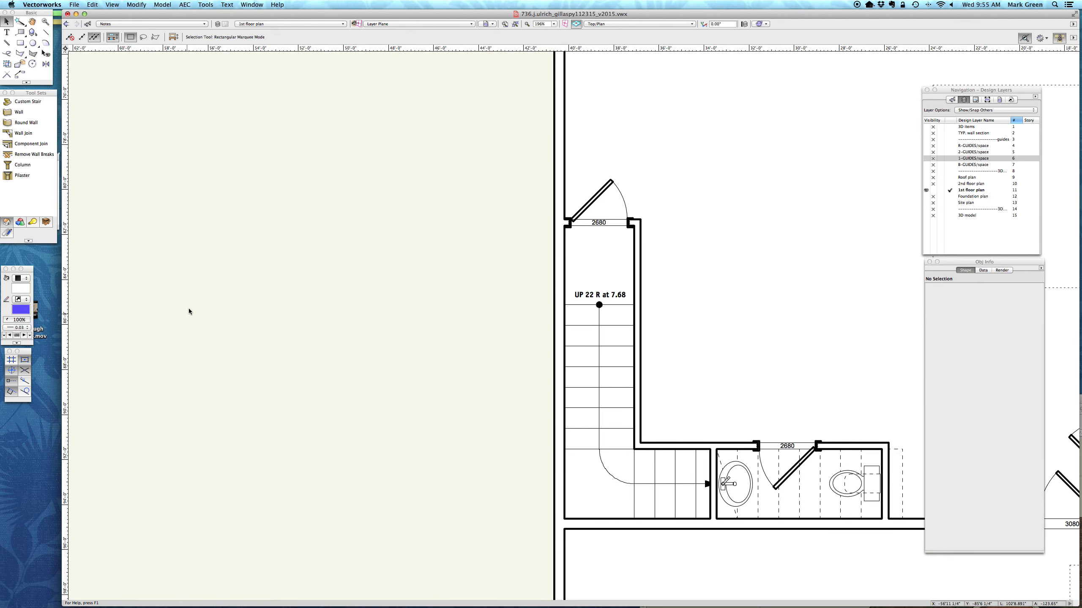
scroll(191, 301, down, 5)
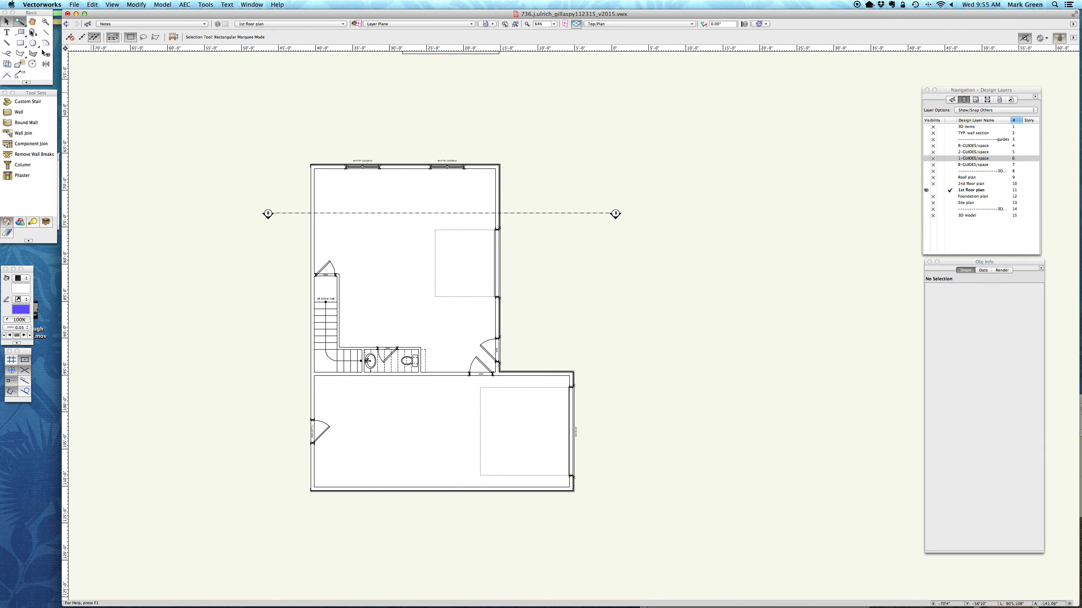
click(20, 22)
click(369, 360)
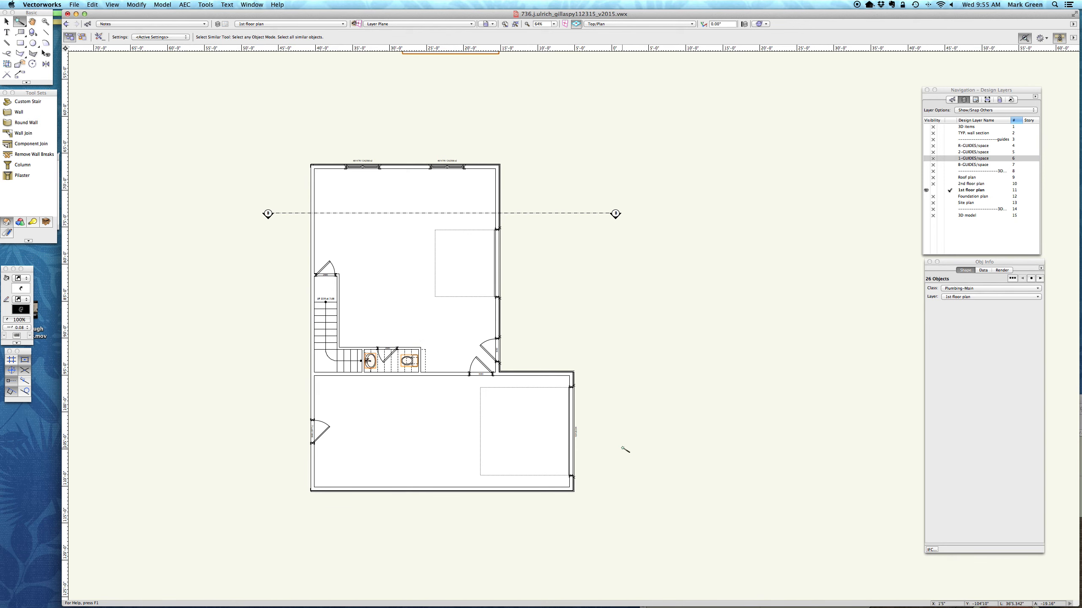
scroll(625, 449, down, 4)
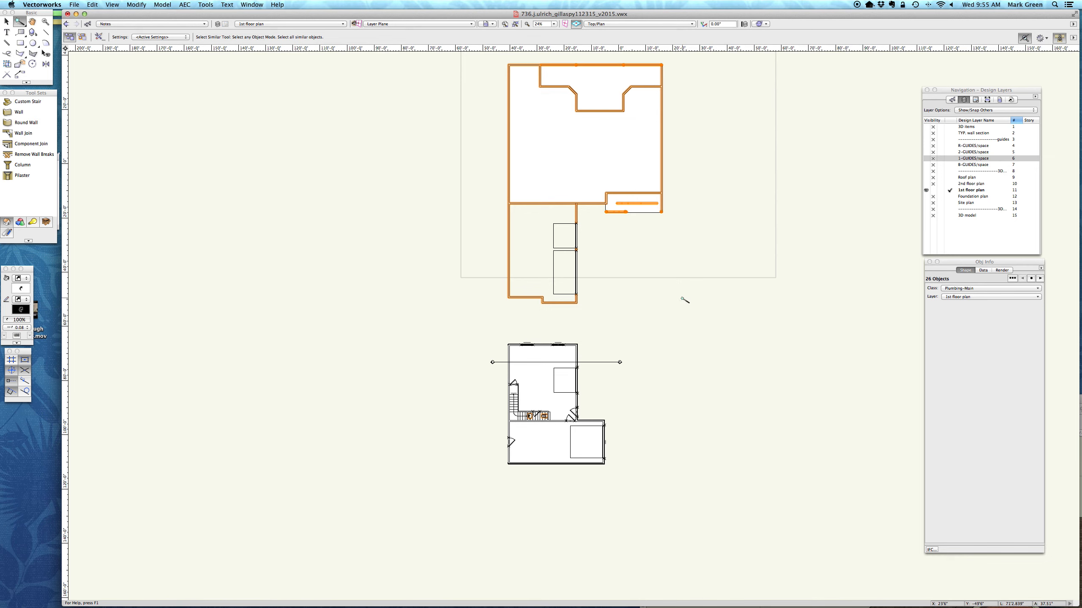
scroll(692, 109, up, 4)
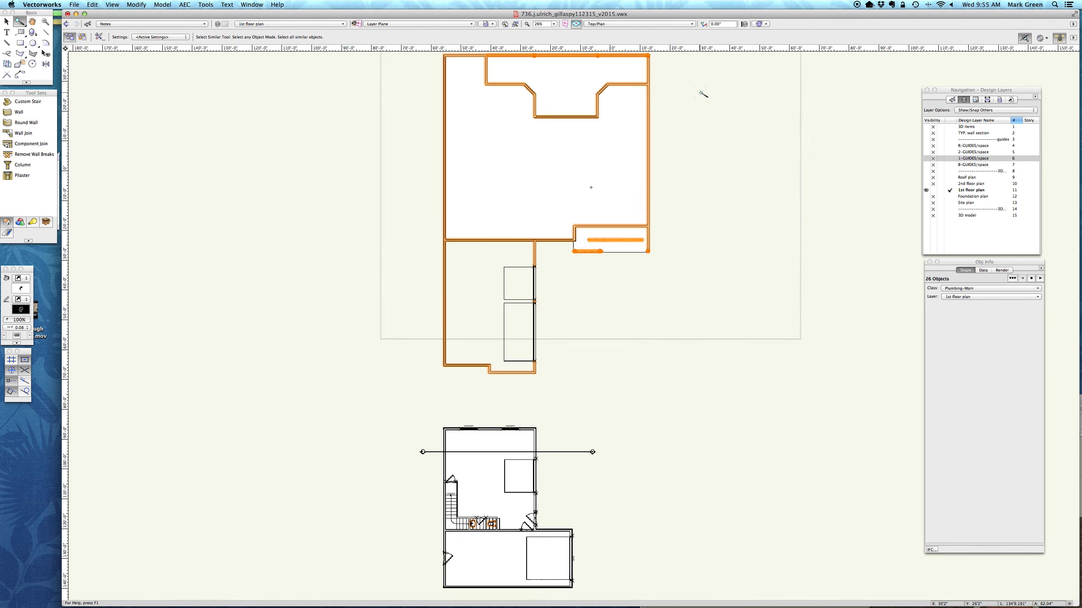
scroll(703, 94, down, 2)
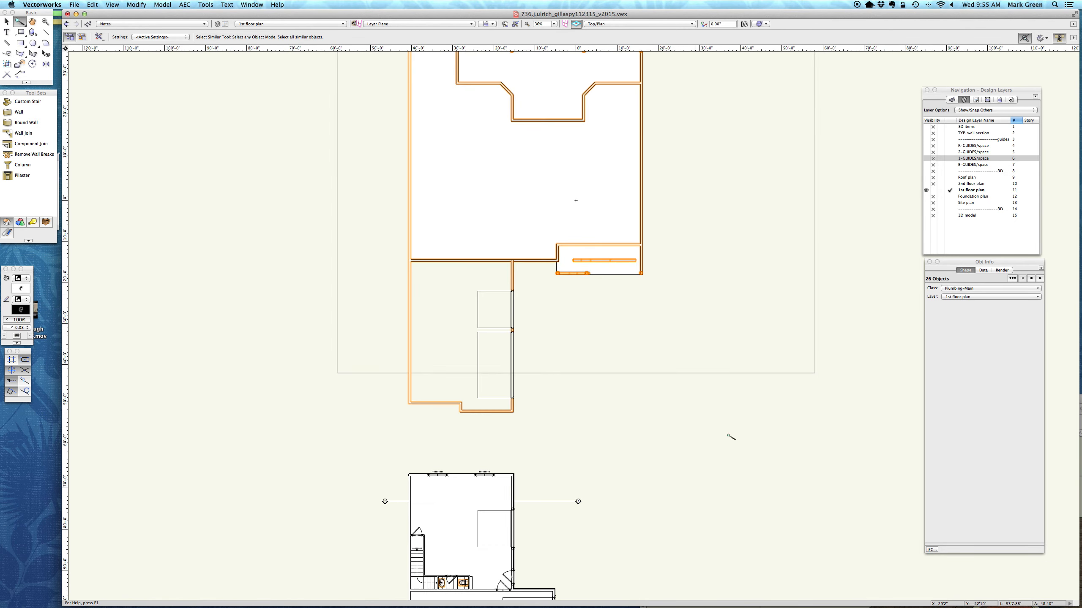
scroll(726, 541, down, 2)
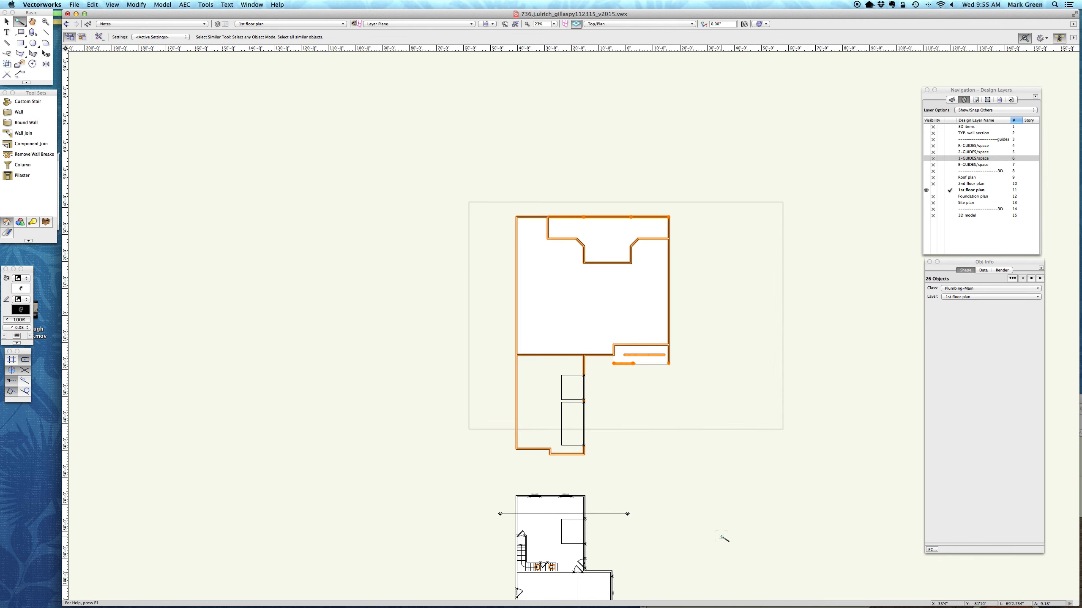
Step: Move the selected Plumbing-Main objects 111' to the west, clear of the floor outlines
key(super+m)
key(Left)
text(-)
key(Return)
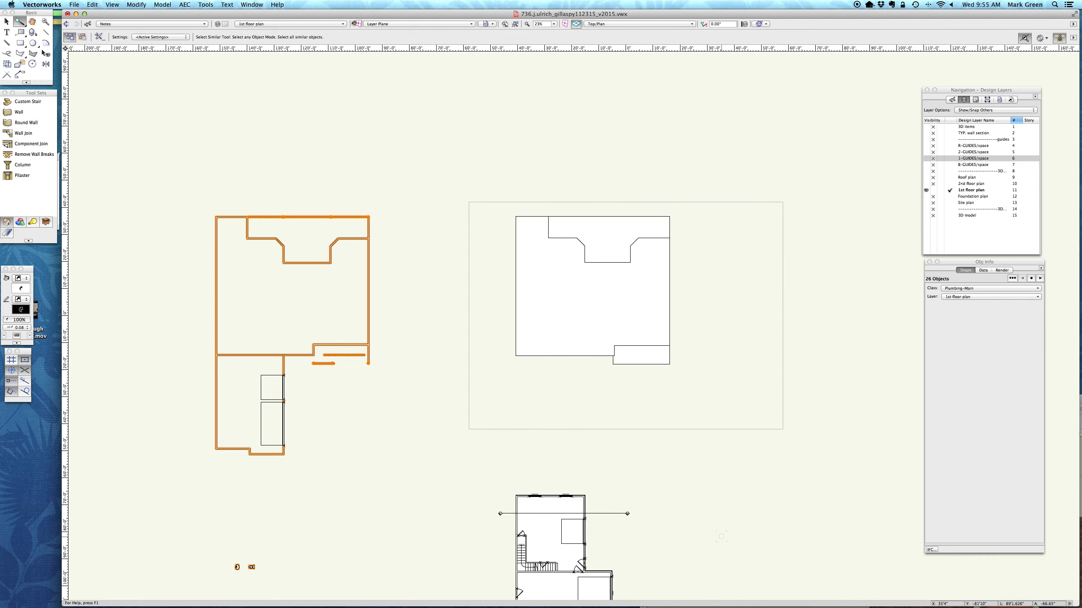
Step: Try shifting the main floor slab to the southwest, and undo that move
click(7, 21)
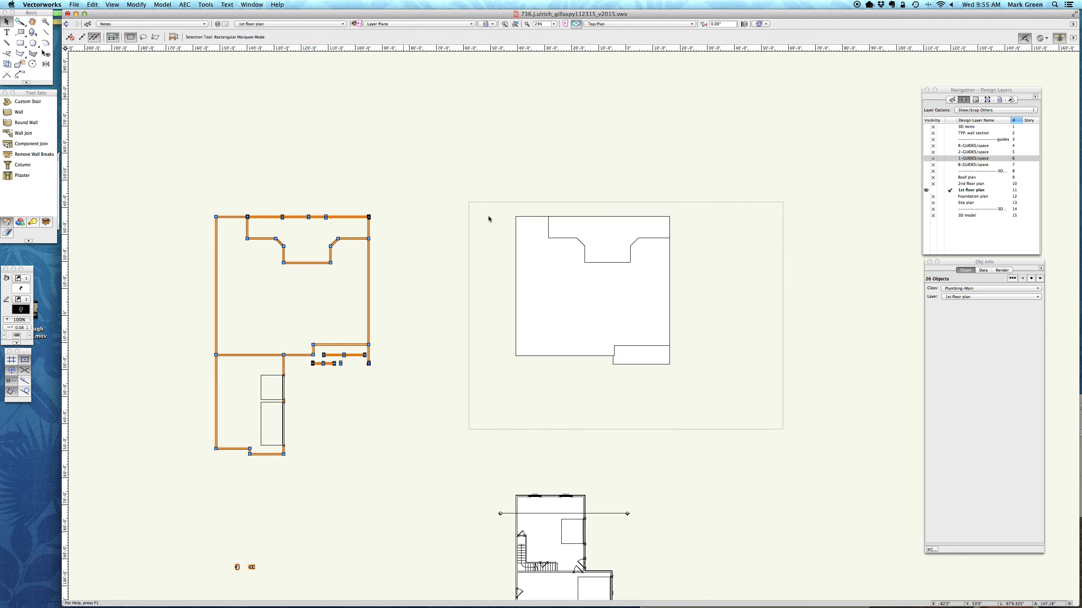
drag(543, 272, 475, 364)
key(super+z)
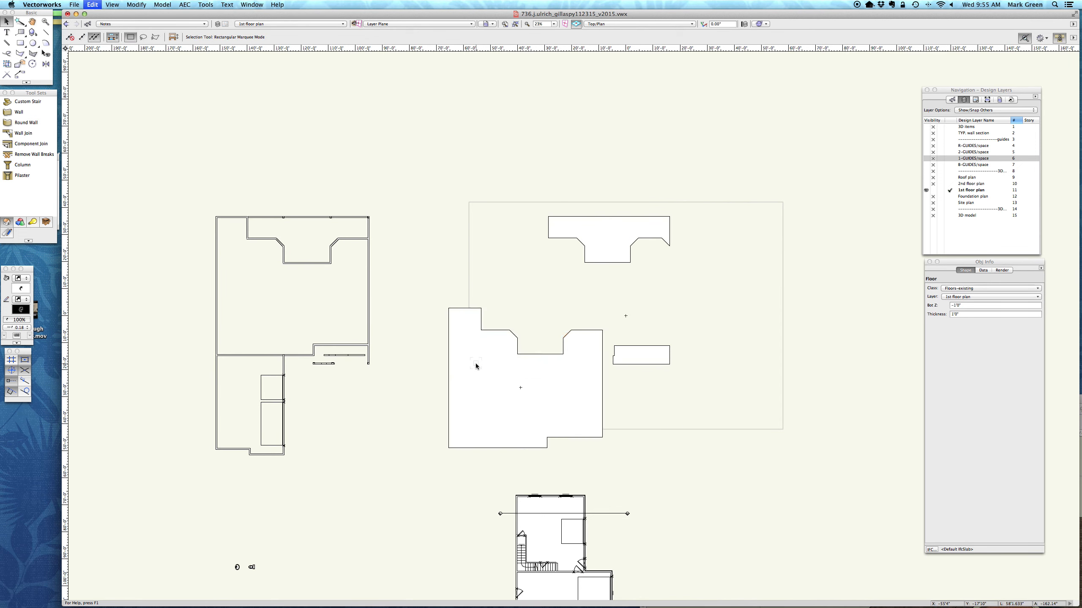
Step: Gather the misclassed walls with Select Similar, exclude the two plumbing fixtures, and assign the walls to the Wall-existing class
click(340, 345)
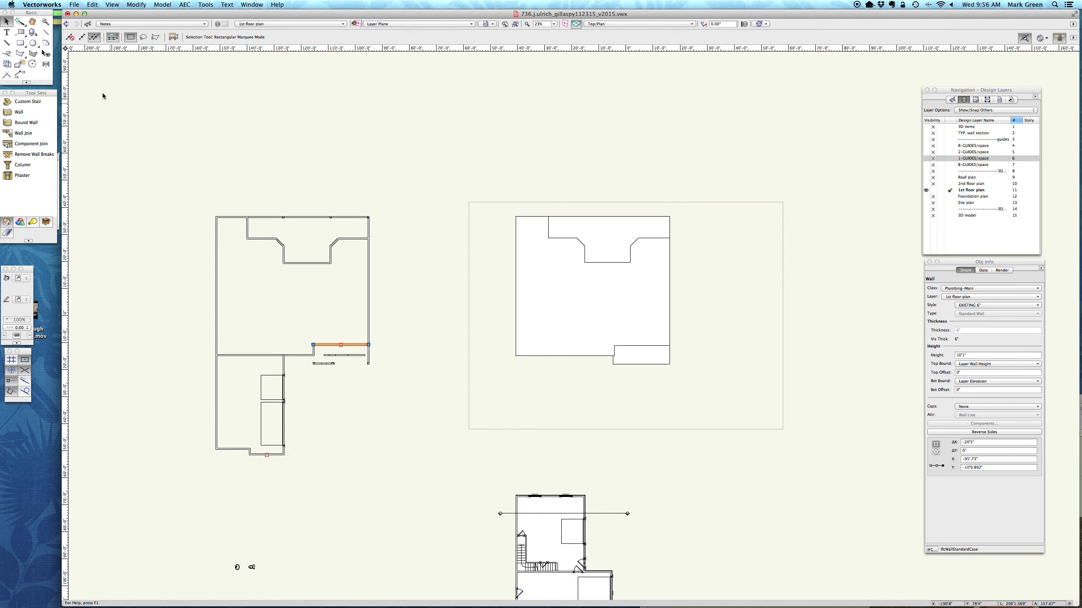
click(19, 21)
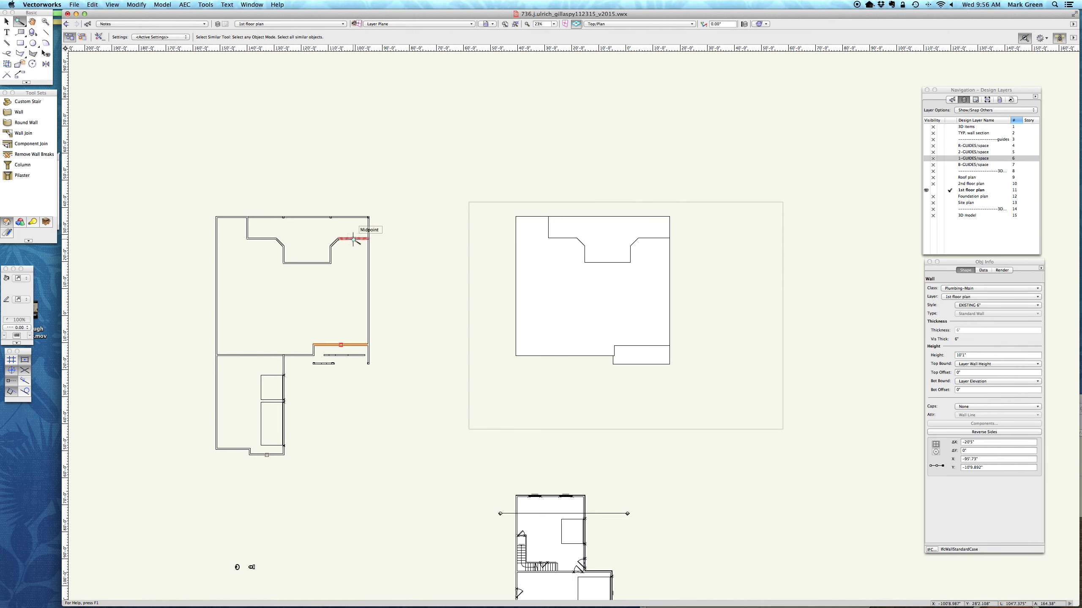
click(366, 237)
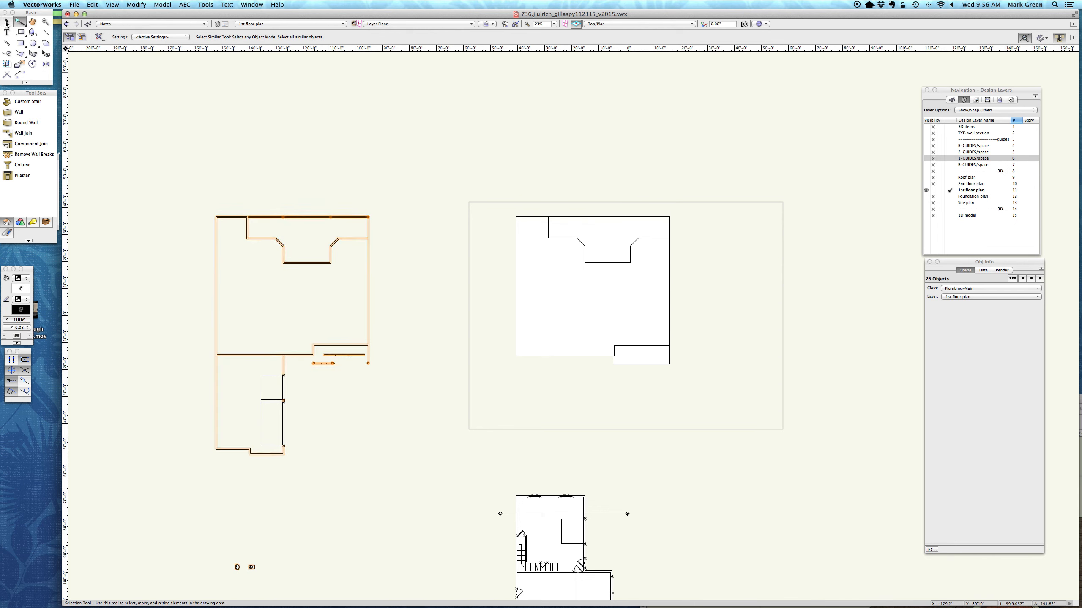
scroll(517, 202, down, 2)
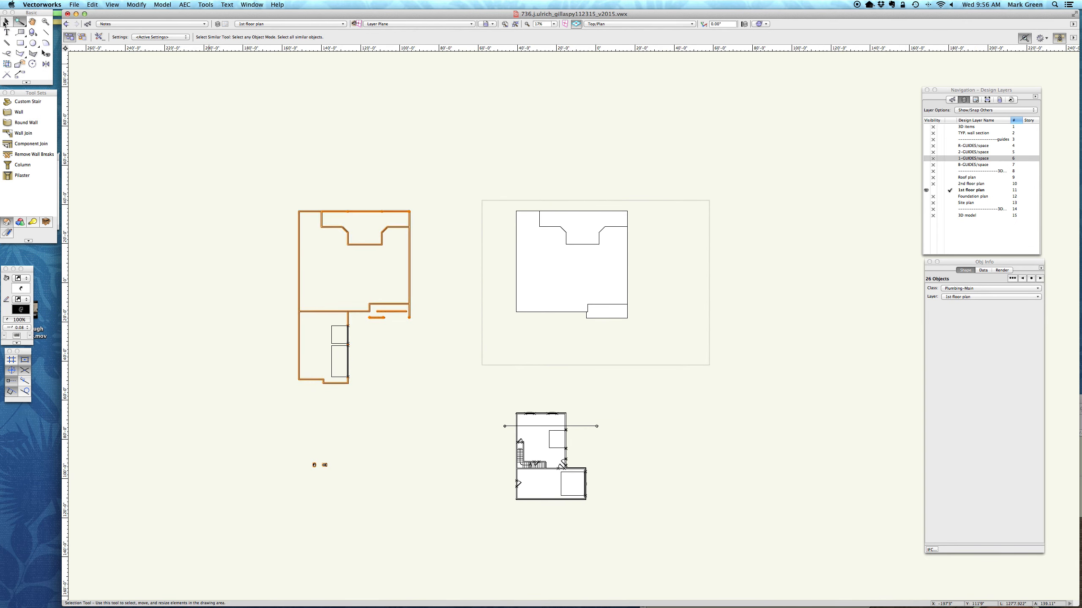
click(7, 22)
drag(285, 443, 409, 519)
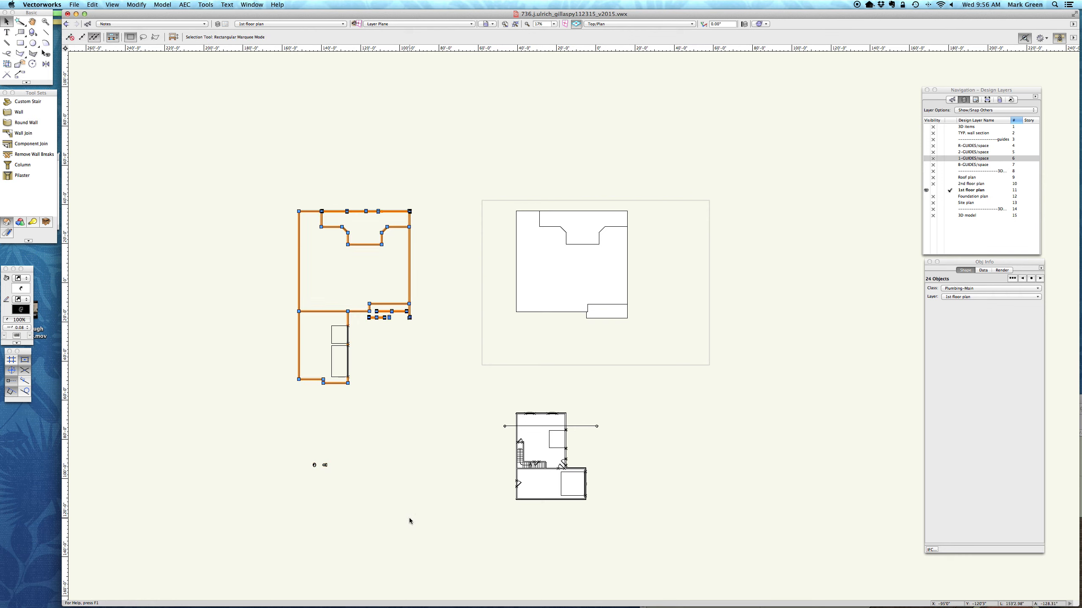
click(989, 289)
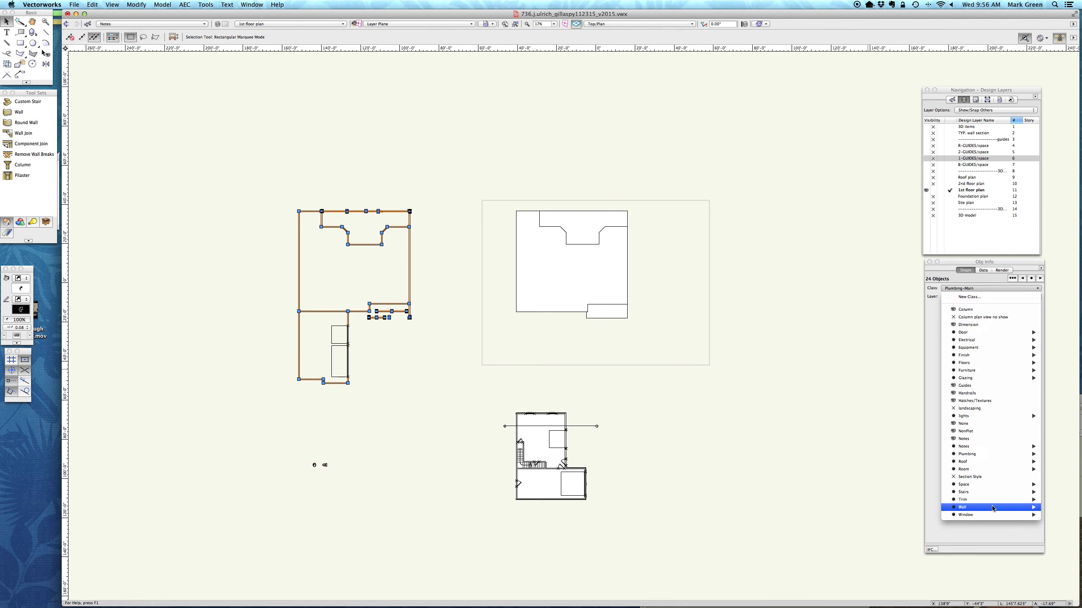
mouse_move(994, 507)
click(928, 477)
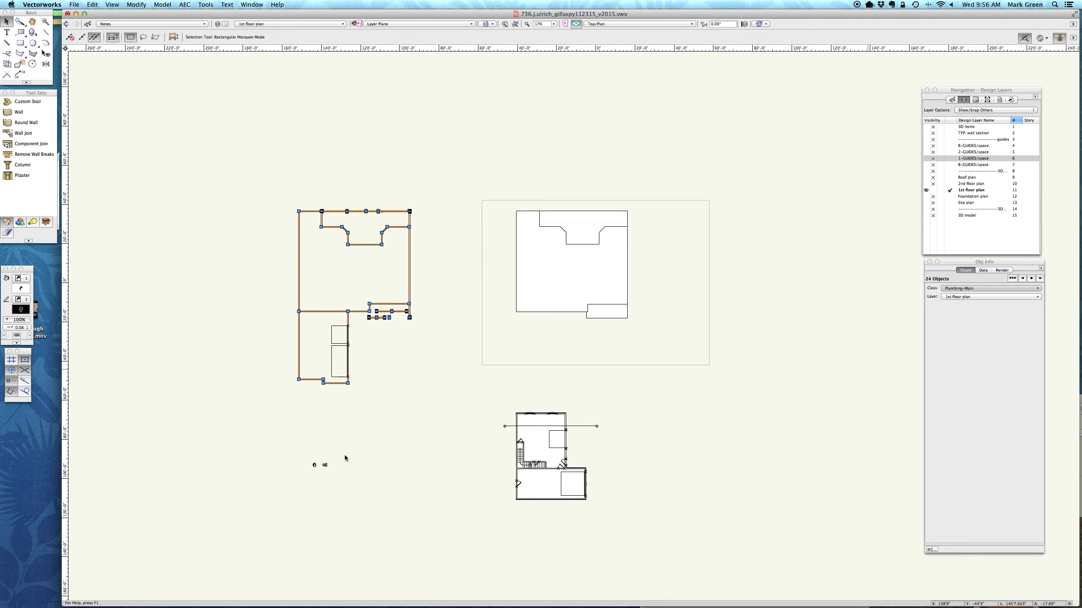
Step: Move the reclassed walls 111' east onto the floor outlines, and move the sink and toilet back by the same offset
key(super+m)
text(1)
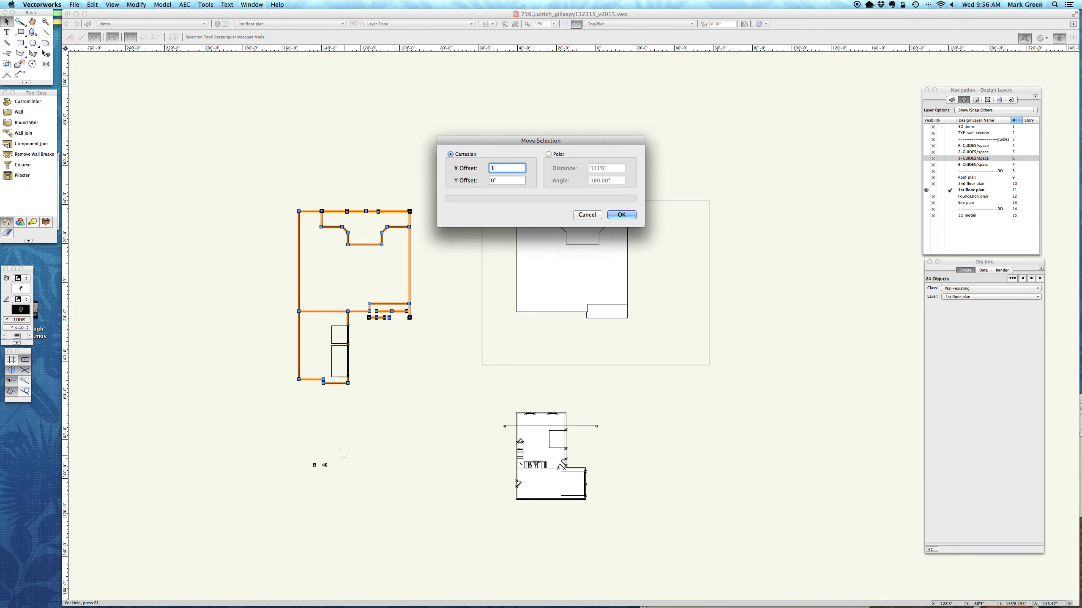
text(11)
key(Return)
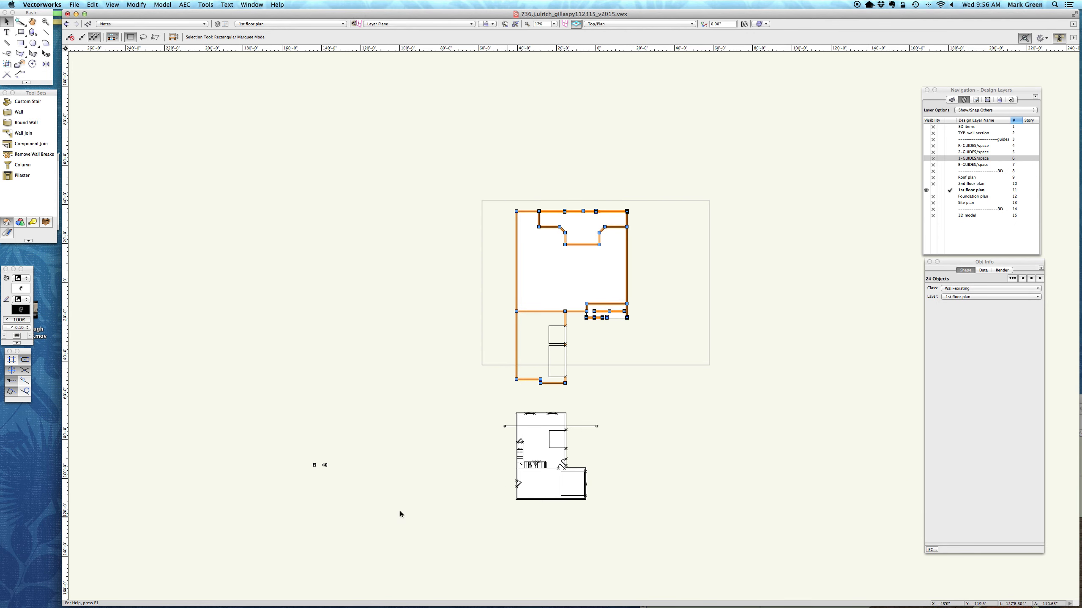
drag(272, 439, 411, 516)
key(super+m)
key(Return)
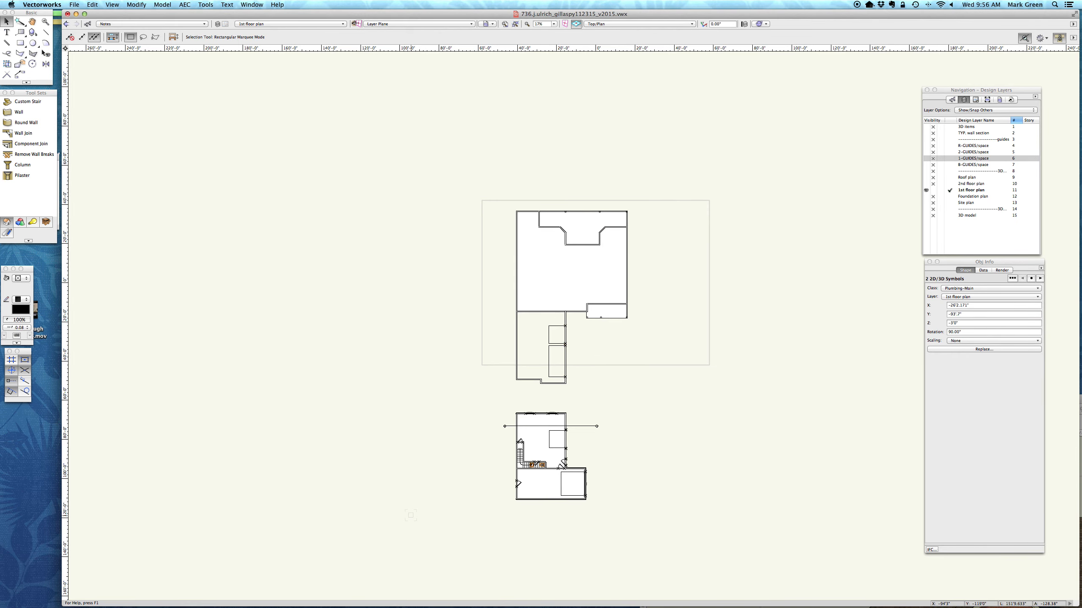
Step: Pick out the Door-Main objects from the boat garage's west door with Select Similar, and examine which doors in both plans are included
scroll(566, 458, up, 6)
scroll(470, 341, down, 3)
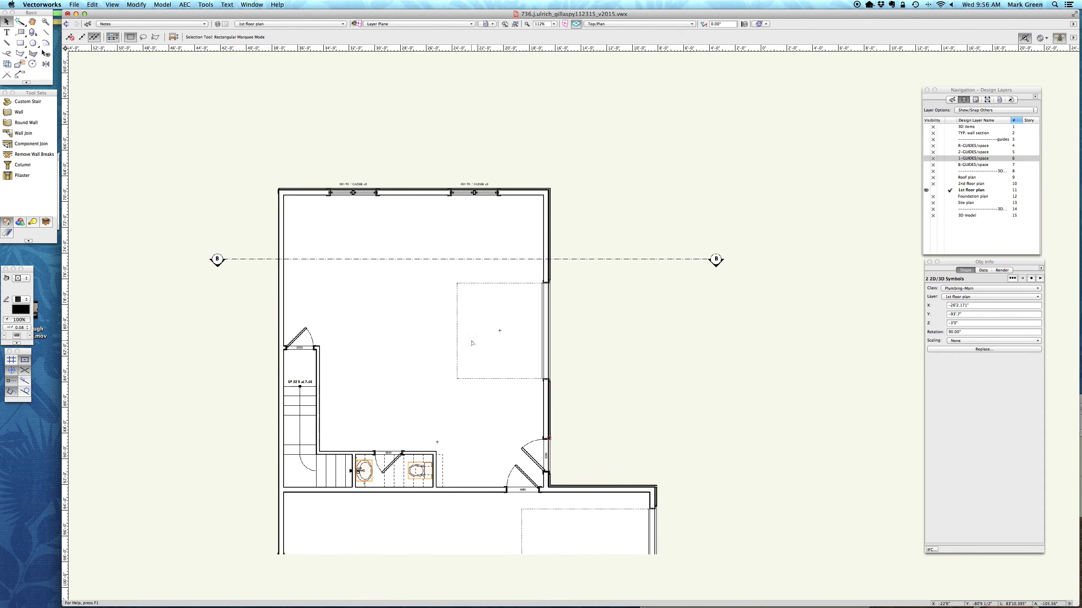
scroll(612, 510, up, 2)
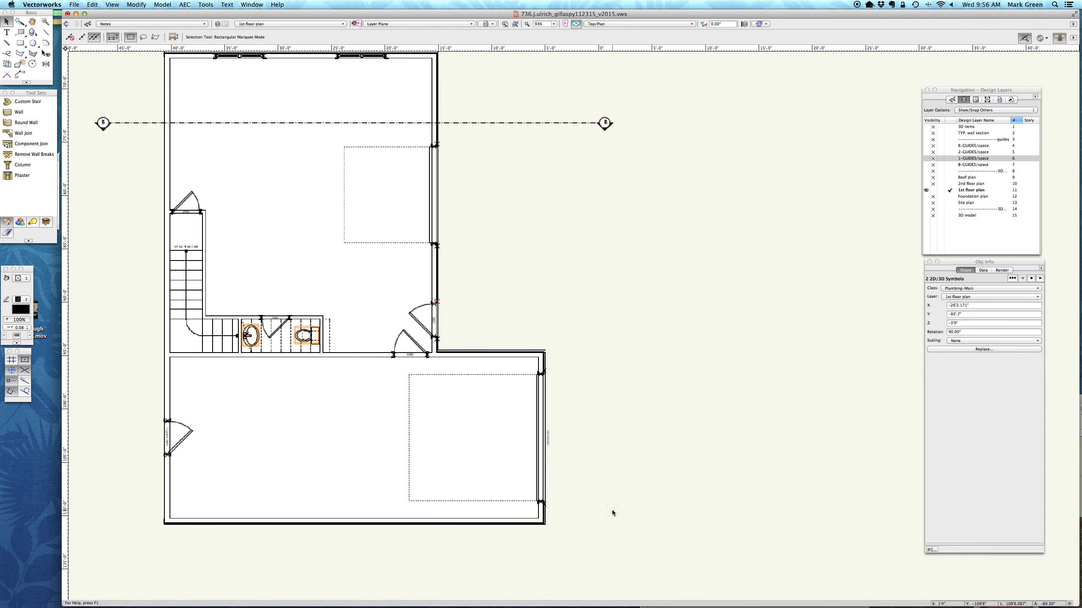
click(20, 21)
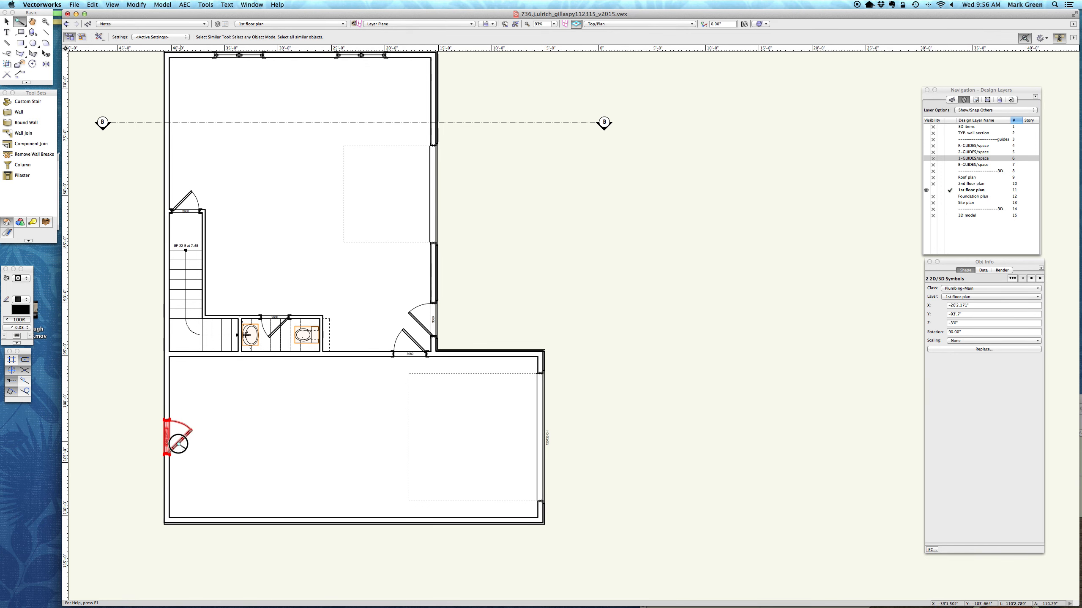
click(180, 443)
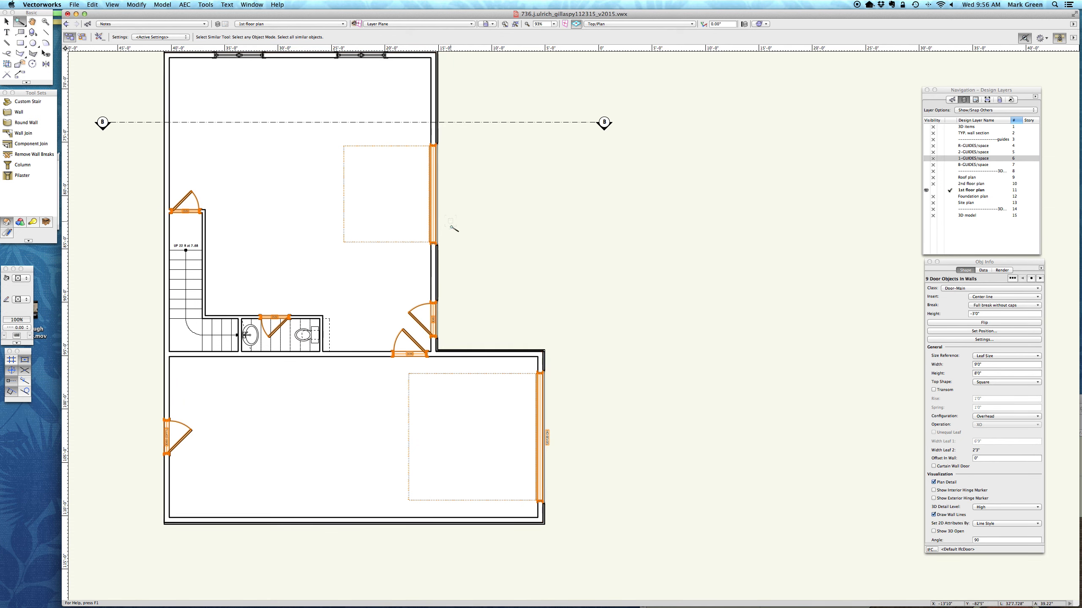
scroll(640, 465, down, 6)
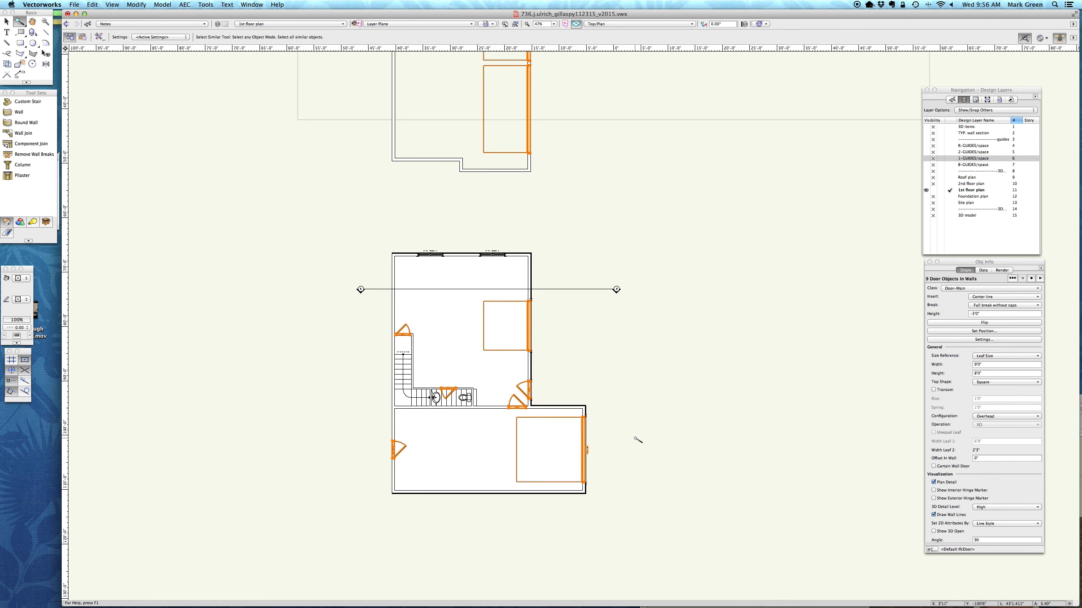
scroll(640, 242, up, 4)
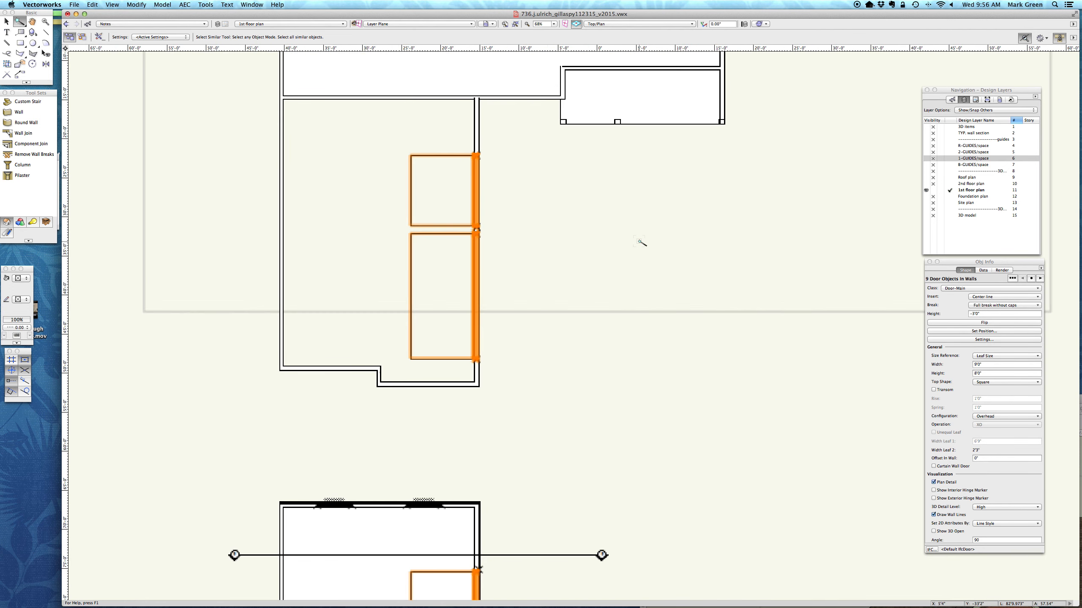
Step: Go to sheet layer A3 First Floor Plan and open its Door Schedule worksheet
click(976, 100)
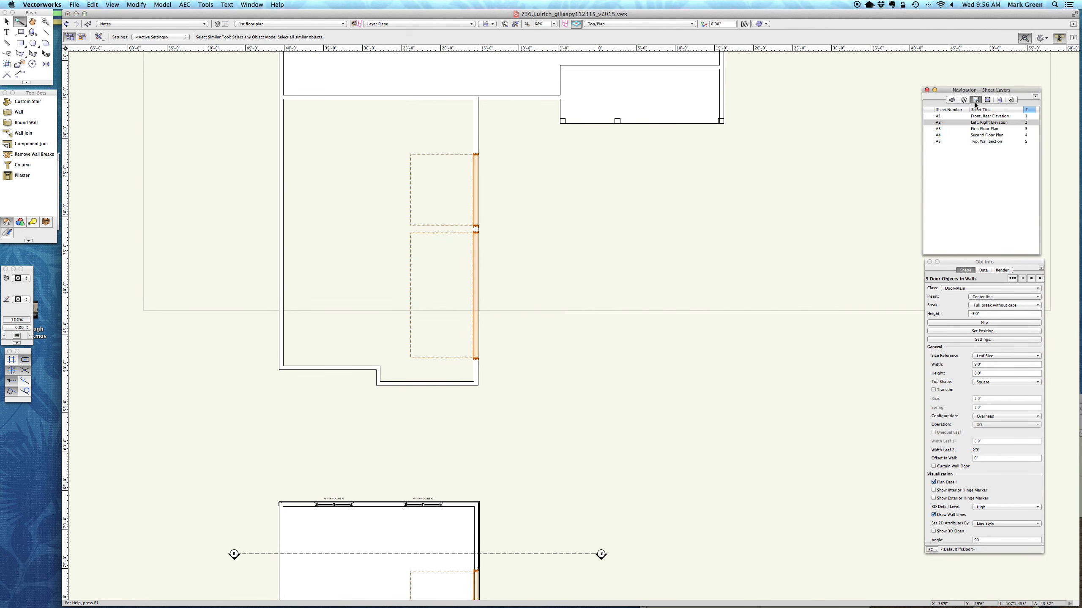
double_click(977, 123)
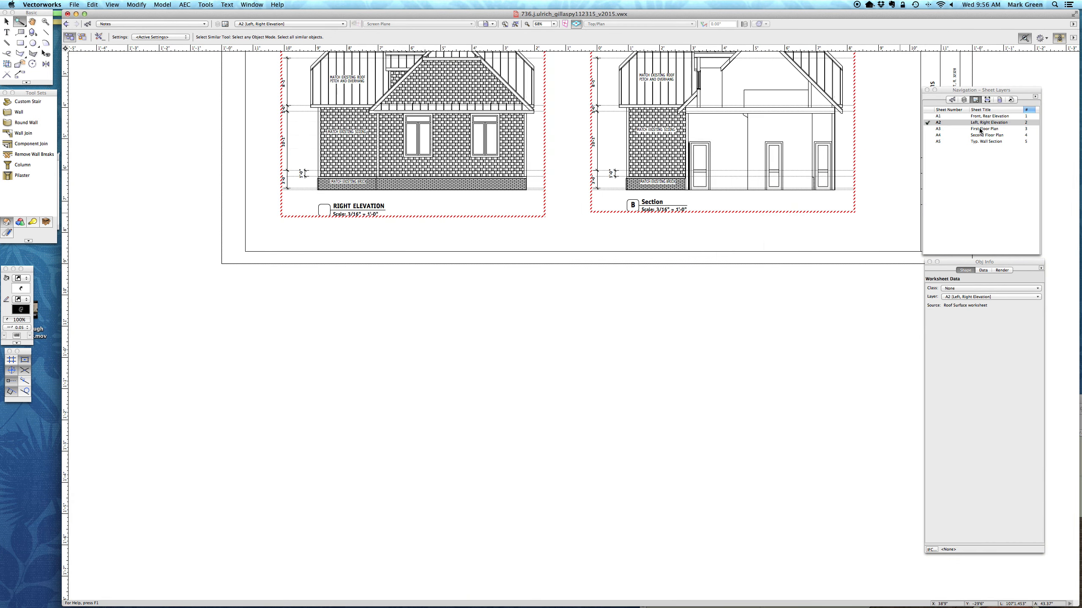
double_click(978, 129)
scroll(457, 437, down, 2)
scroll(666, 184, up, 2)
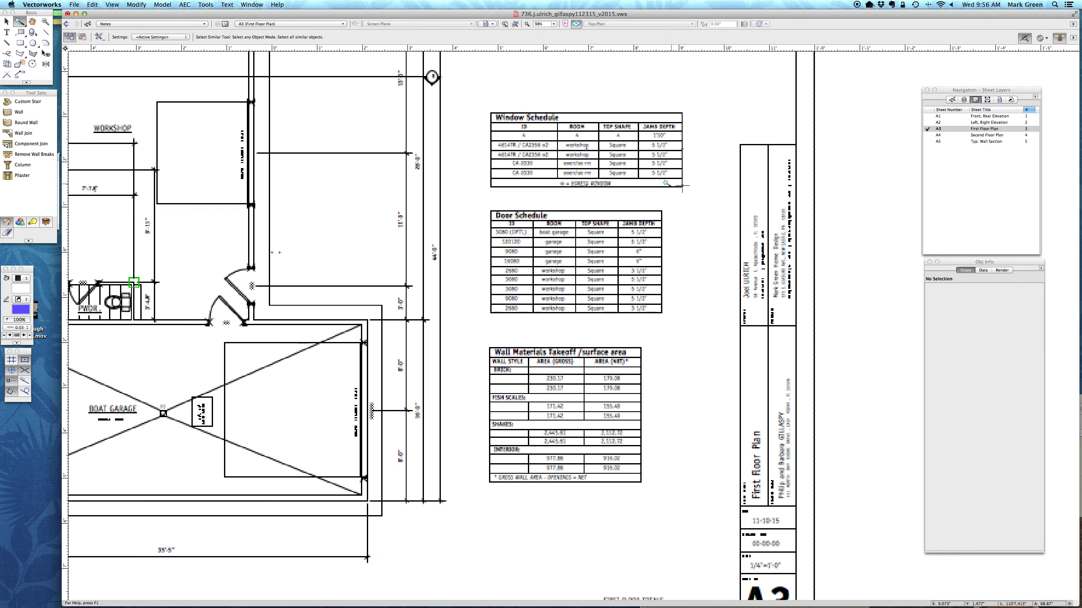
click(6, 21)
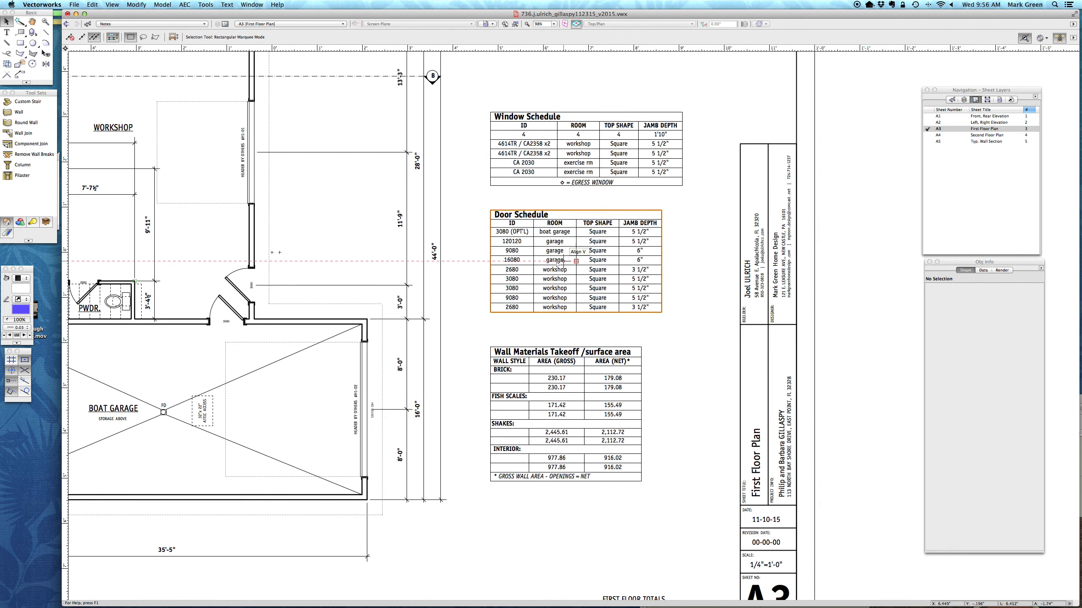
double_click(580, 240)
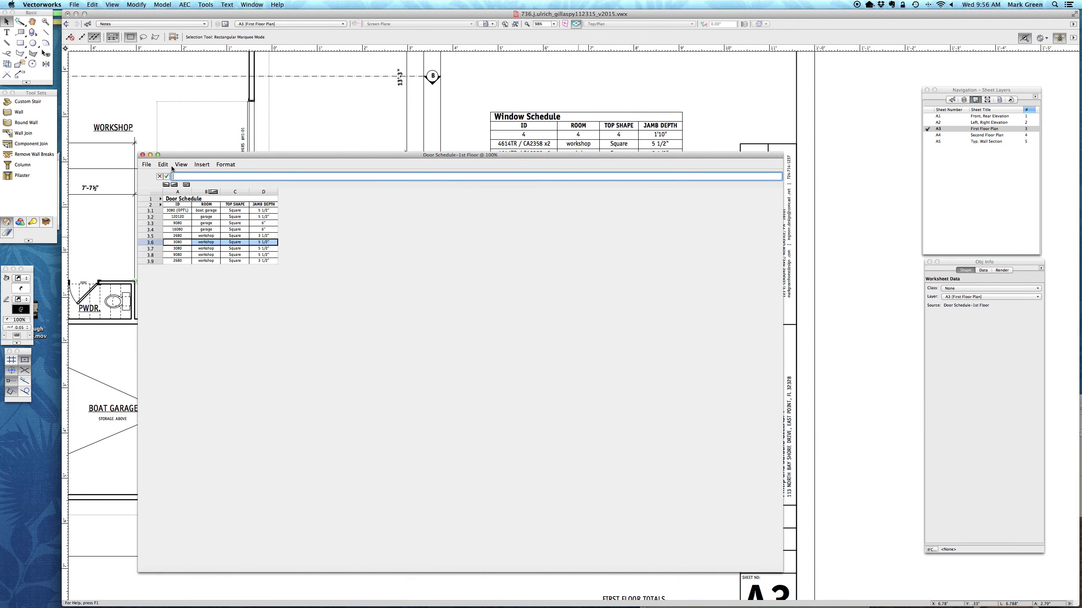
Step: Show the worksheet's database headers and inspect the layer and class criteria of database row 3 without changing them
click(180, 165)
click(184, 172)
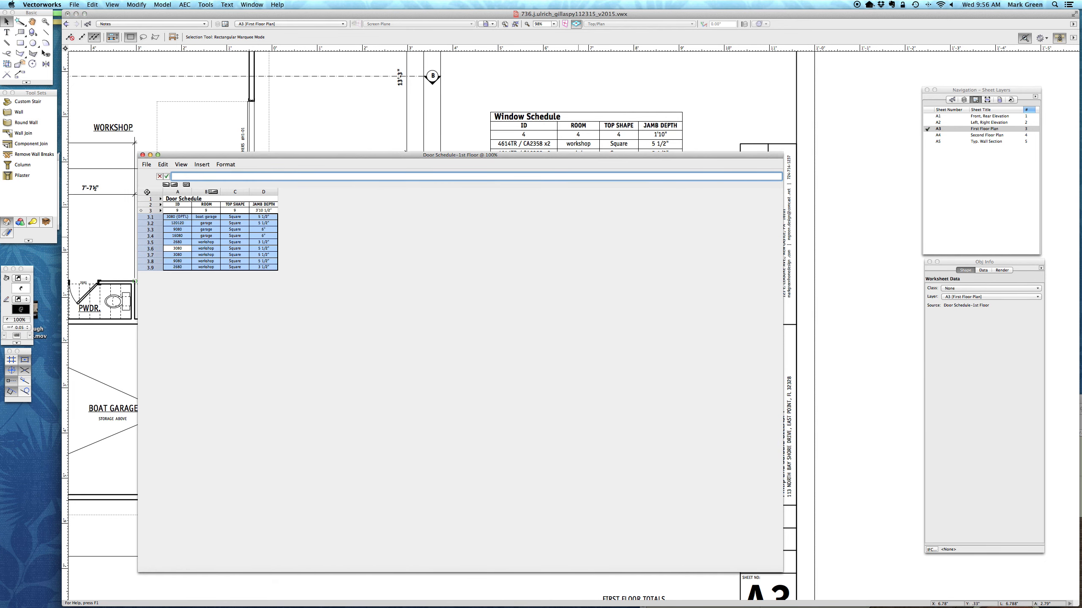
click(154, 211)
right_click(152, 210)
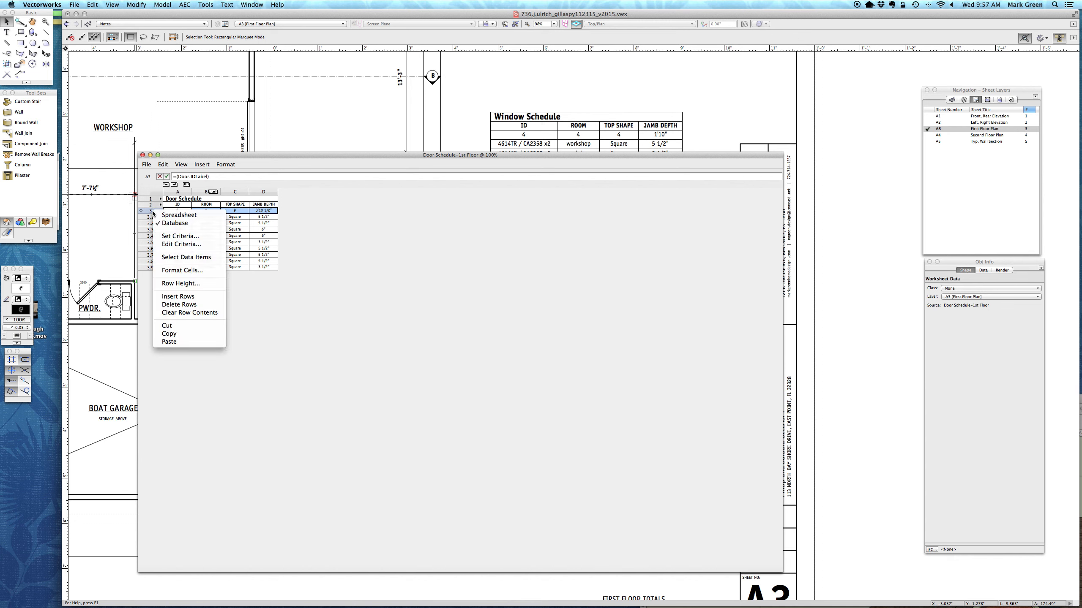
click(194, 245)
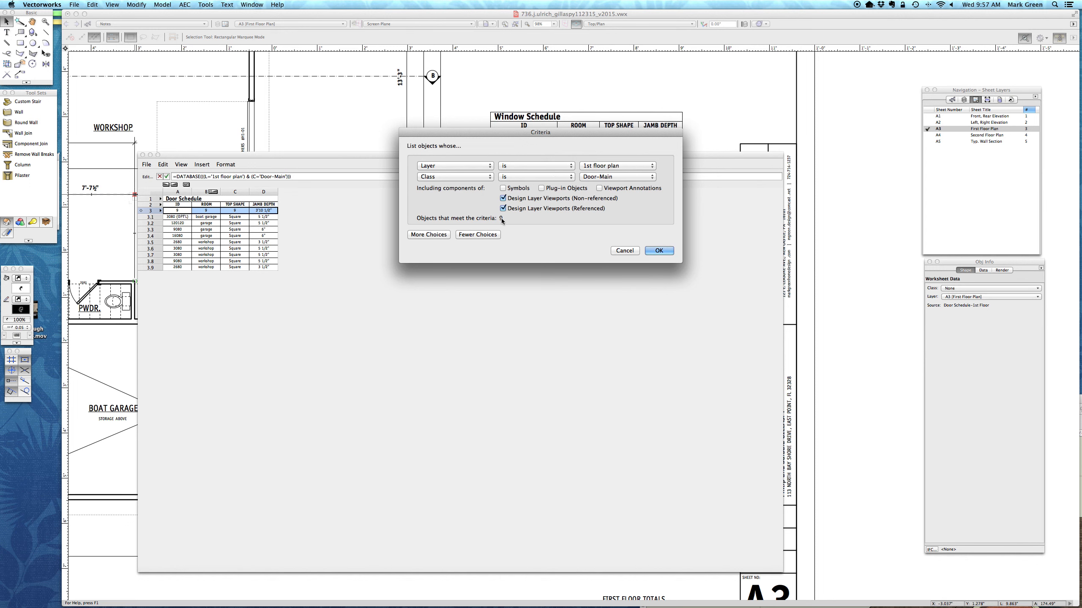
click(628, 250)
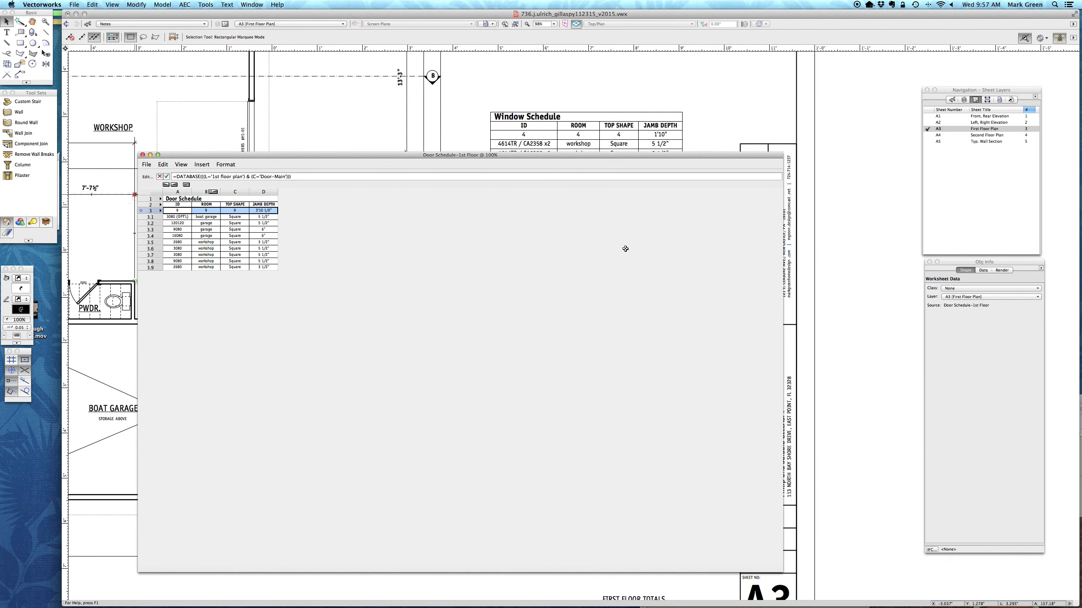
Step: Hide the database headers and close the Door Schedule worksheet
click(181, 165)
click(200, 173)
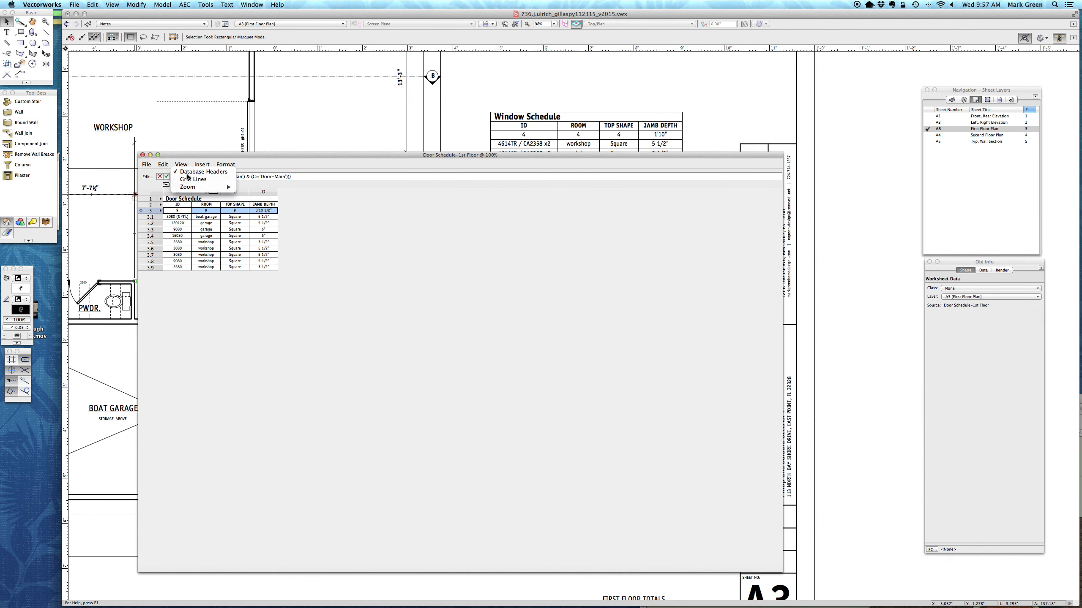
click(143, 155)
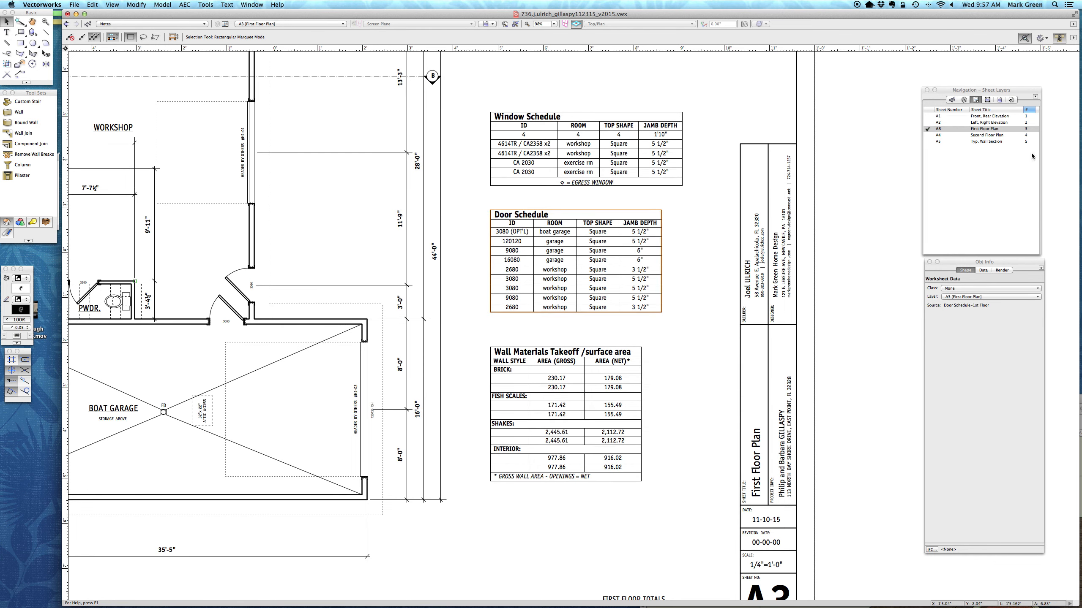
Step: Activate the saved view working-1 and select the two overhead doors in the east wall of the upper plan's garage
click(999, 99)
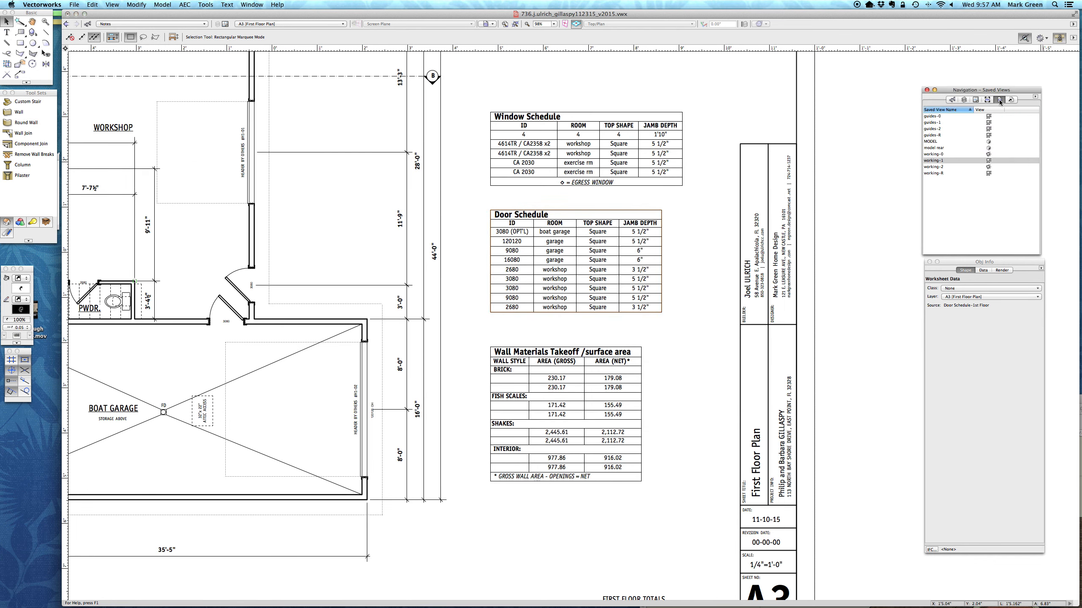
double_click(937, 161)
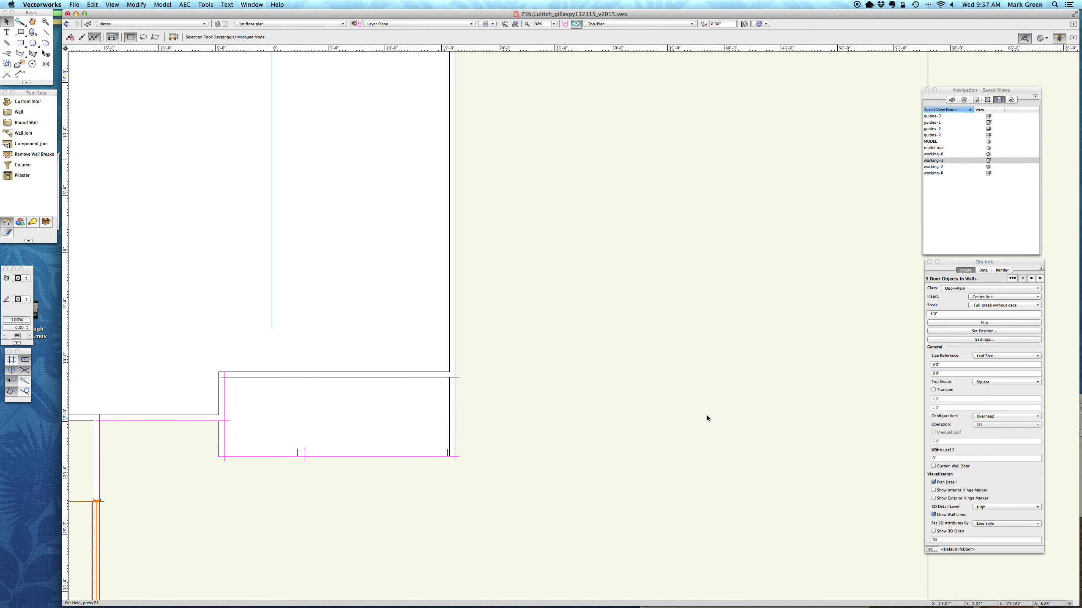
scroll(386, 506, up, 3)
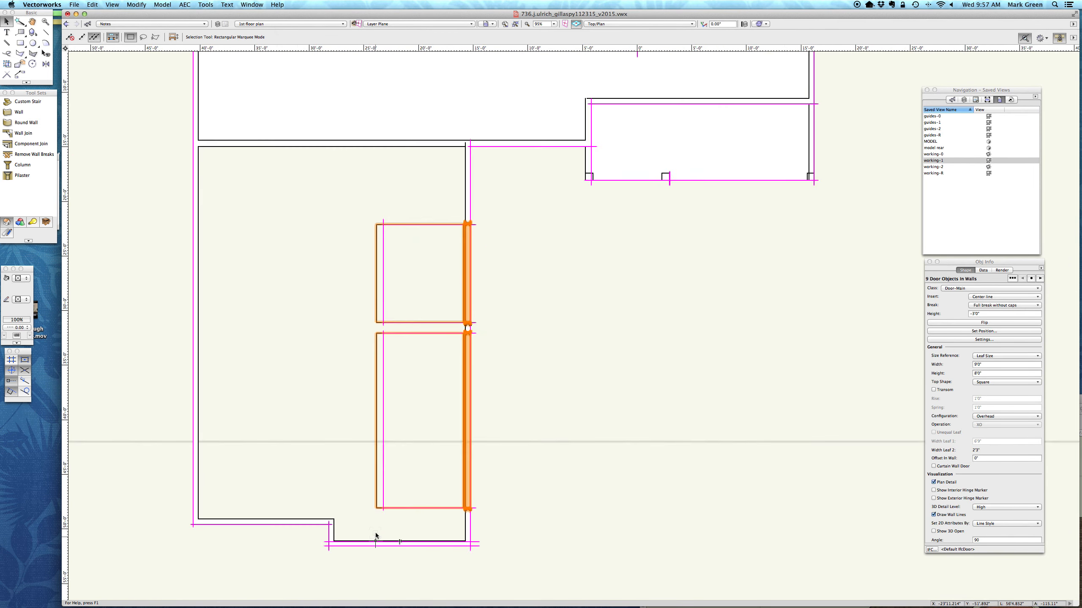
click(386, 503)
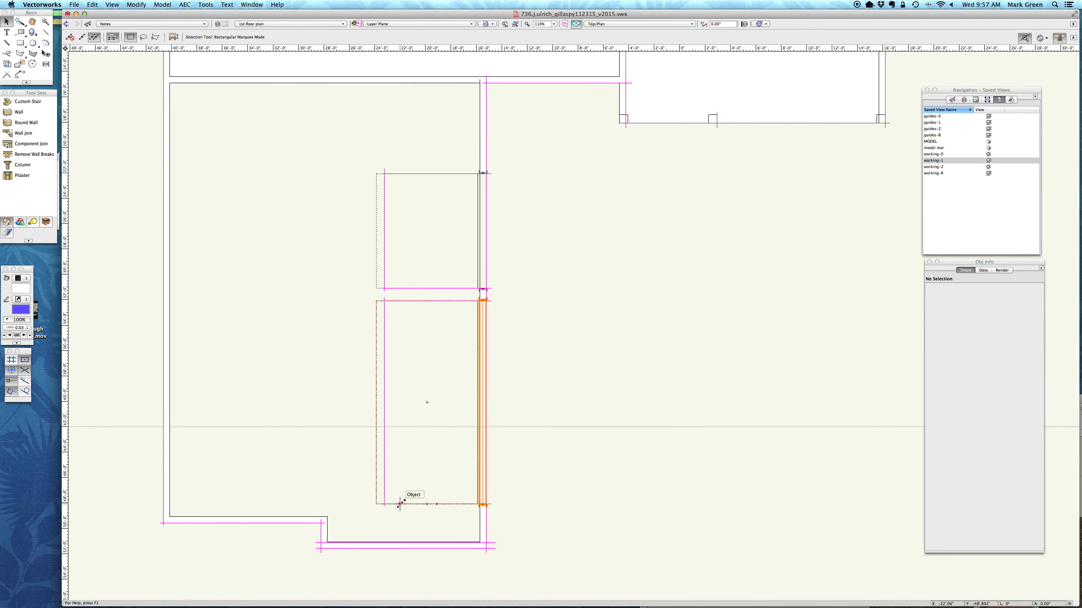
shift+click(426, 289)
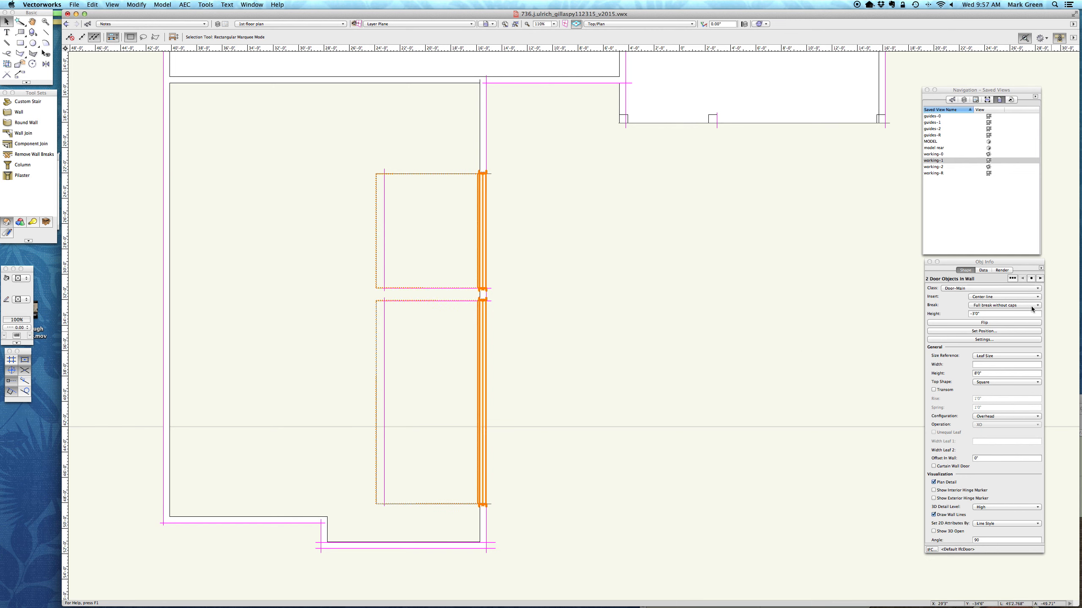
Step: Review the class choices for the two selected garage doors without changing their class, and deselect the doors
click(966, 289)
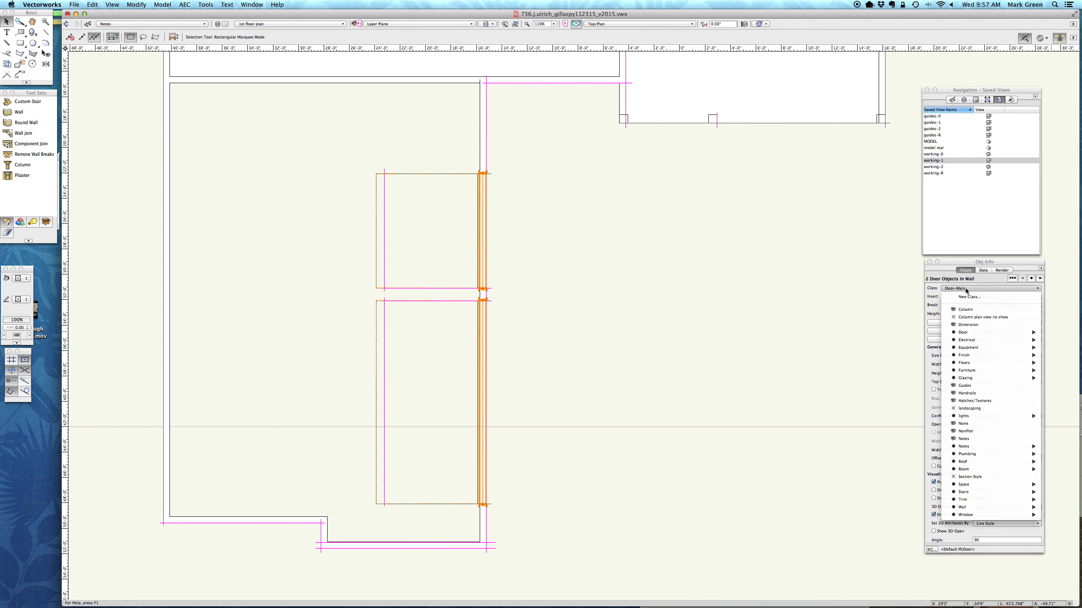
click(973, 424)
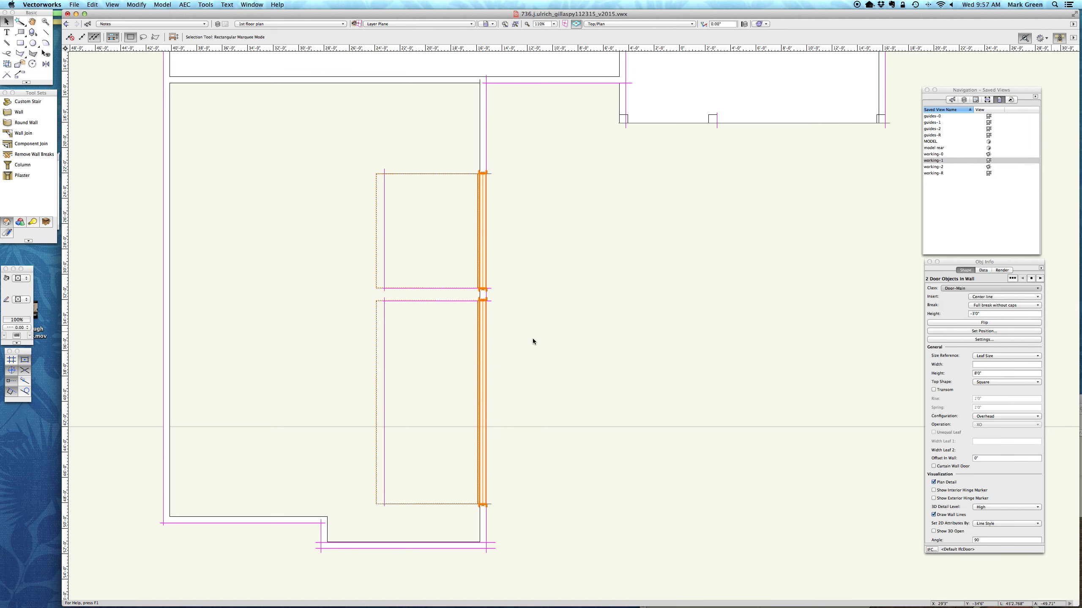
click(605, 304)
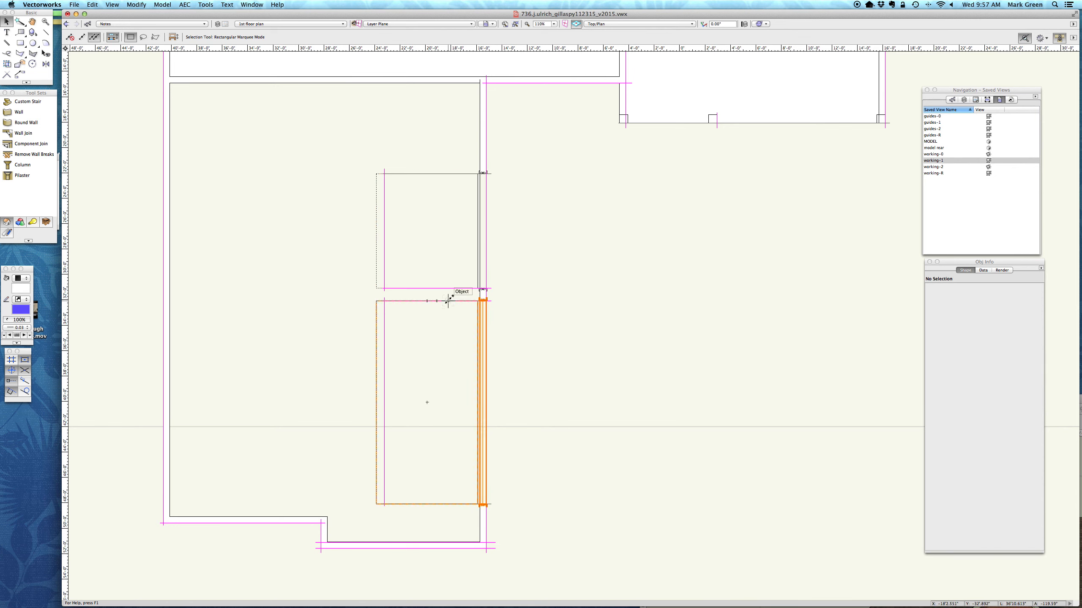
key(super+4)
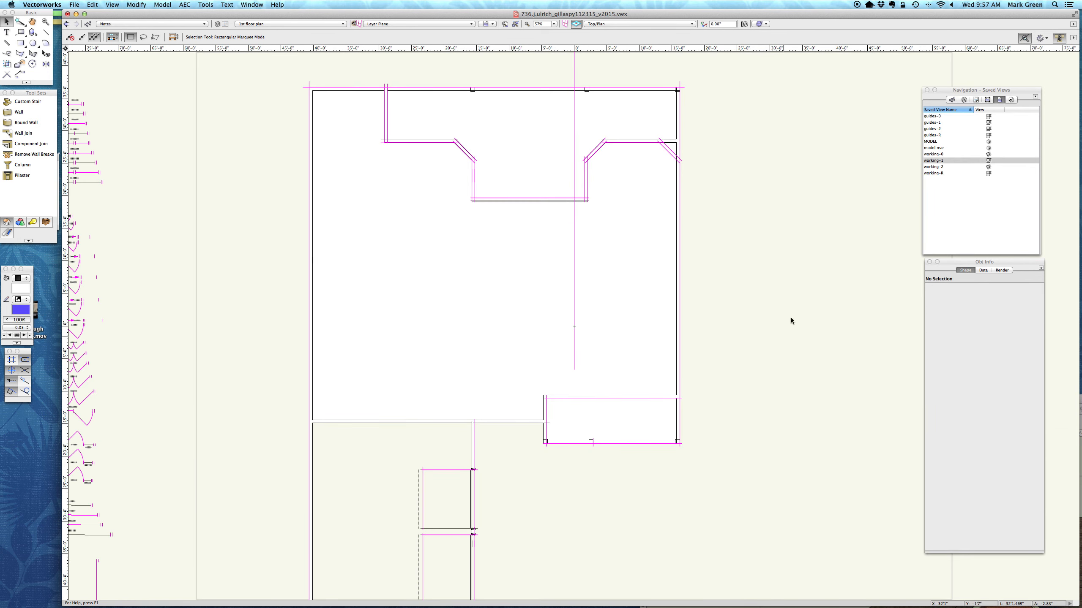
scroll(591, 231, down, 5)
scroll(576, 447, up, 5)
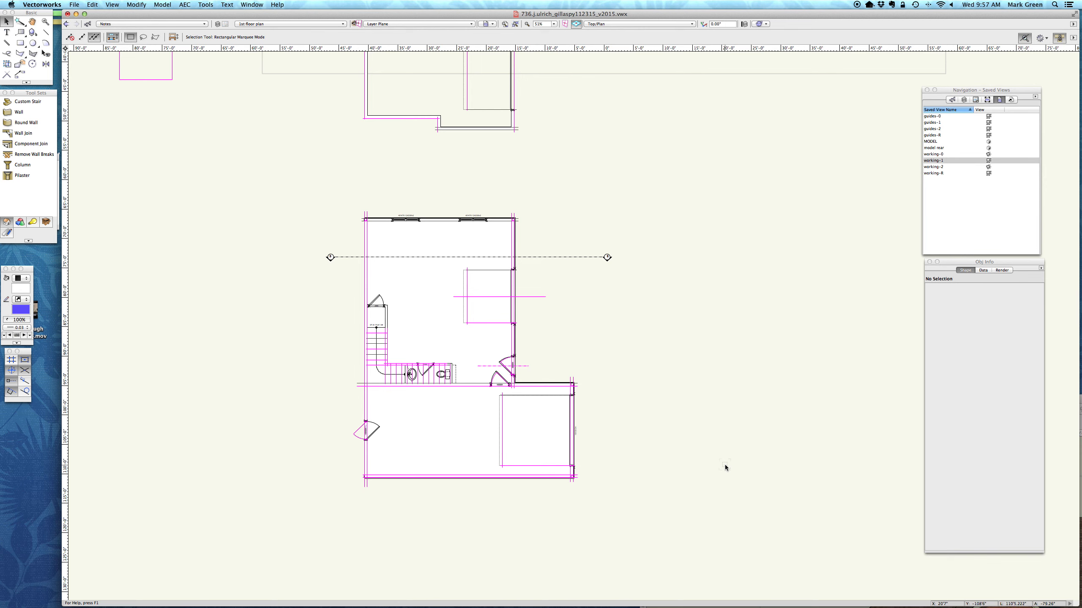
Step: Activate the saved view working-0 and pick out the matching foundation walls from the north wall with Select Similar
double_click(934, 154)
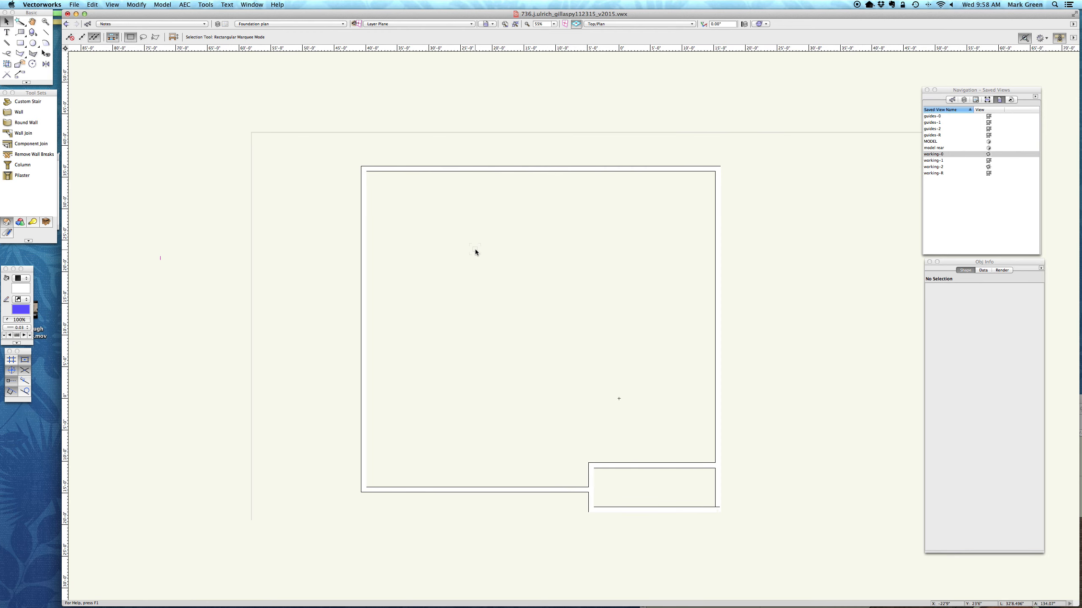
click(19, 21)
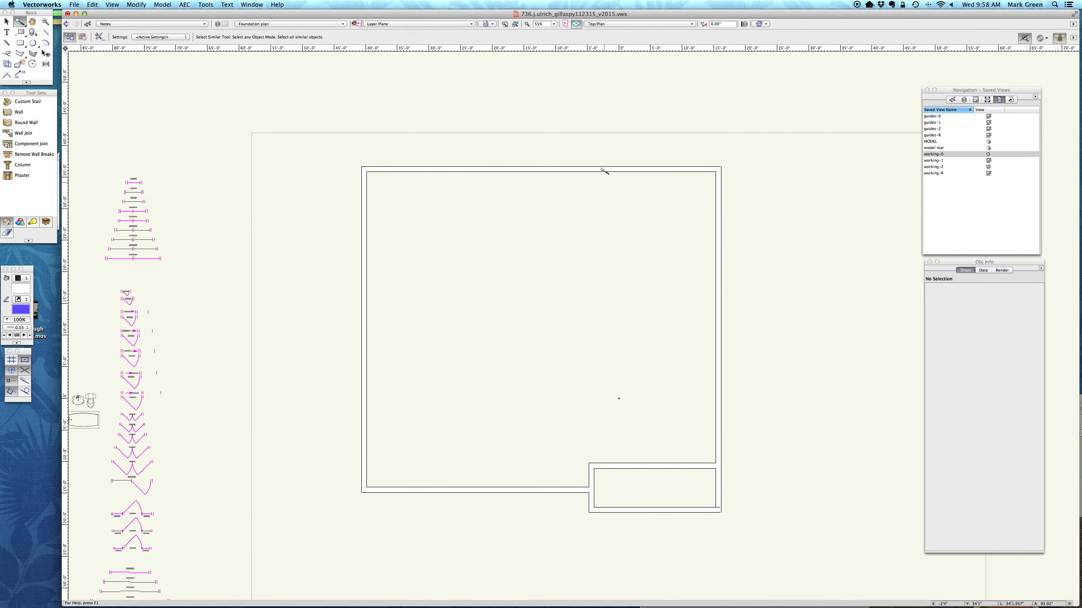
click(600, 172)
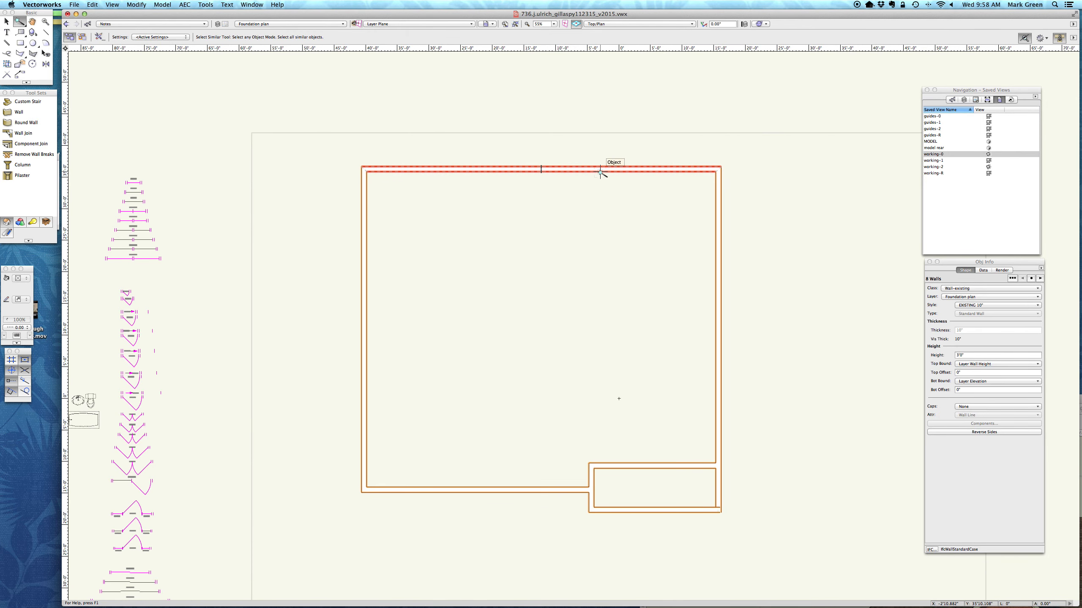
Step: Join the east and south foundation walls at their open southeast corner with the Wall Join tool in L Join mode
scroll(763, 556, up, 5)
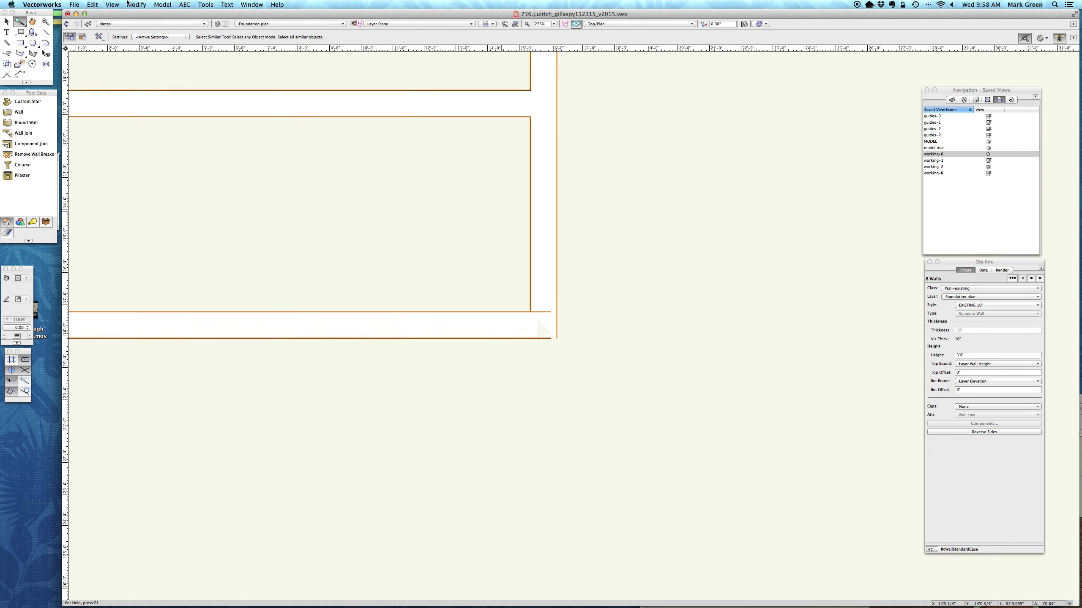
key(x)
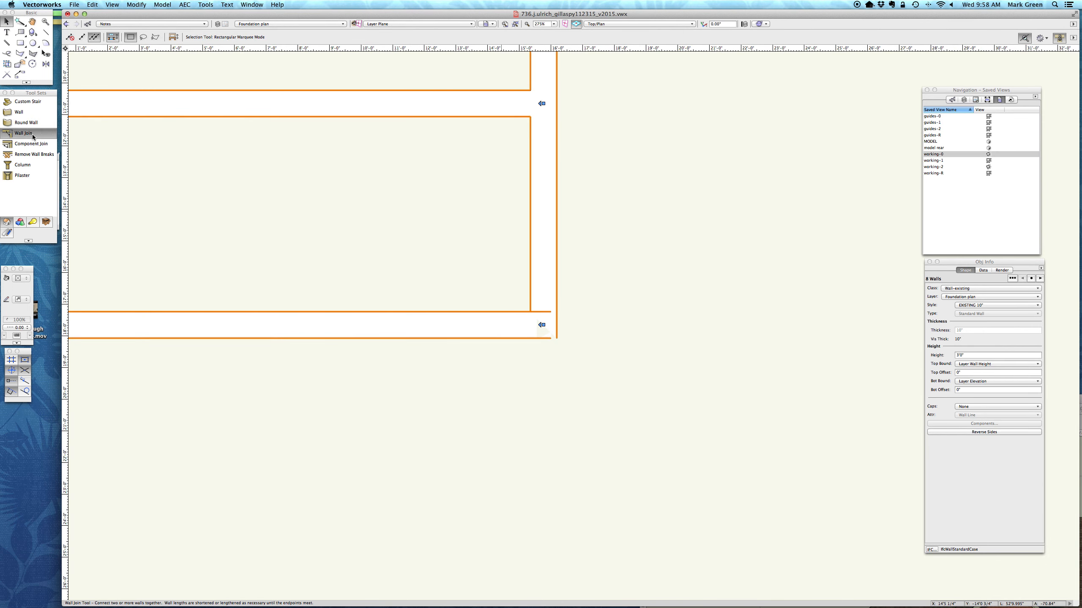
click(33, 136)
click(548, 282)
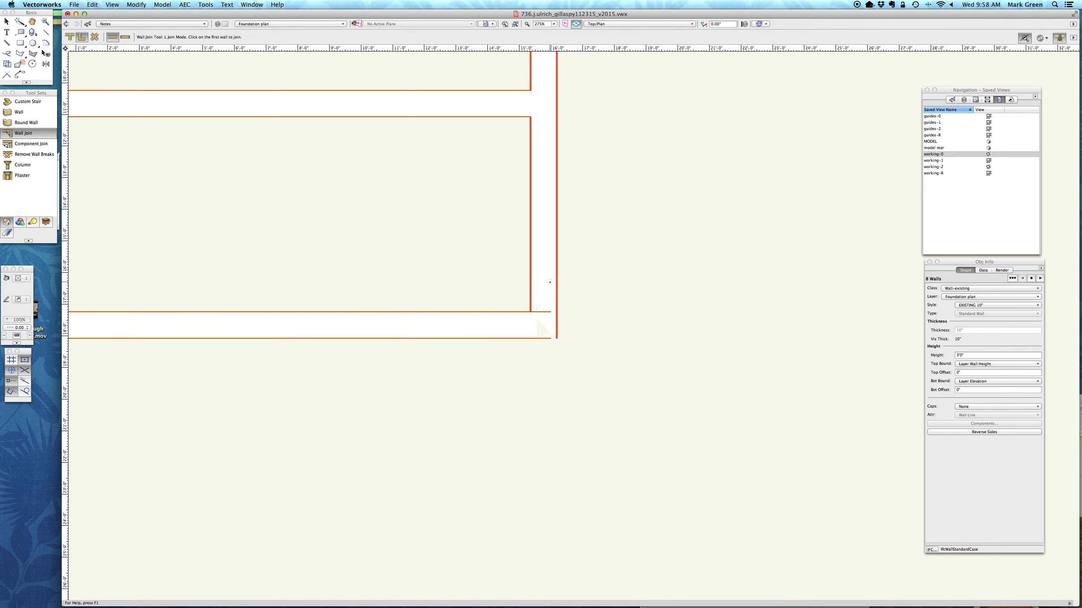
click(478, 326)
key(super+4)
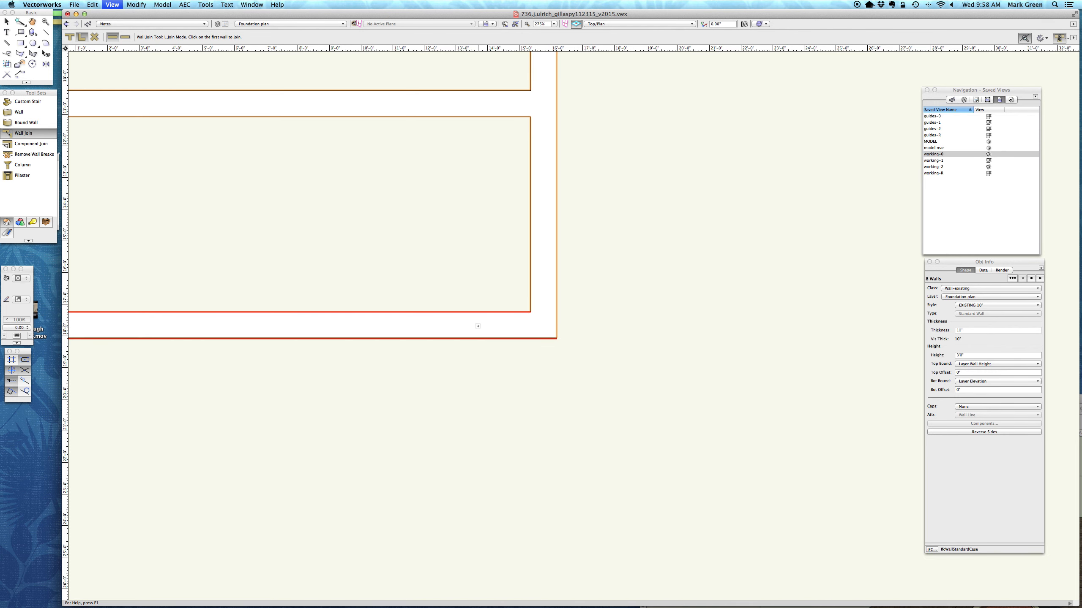
click(7, 22)
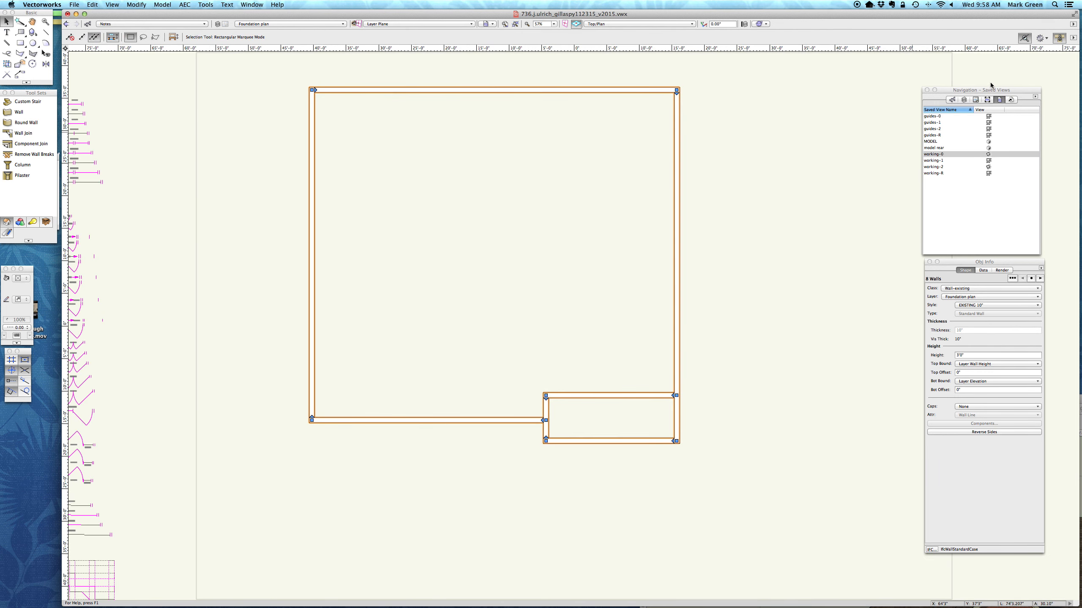
Step: Go to sheet layer A3 First Floor Plan and show the whole sheet
click(975, 99)
double_click(983, 129)
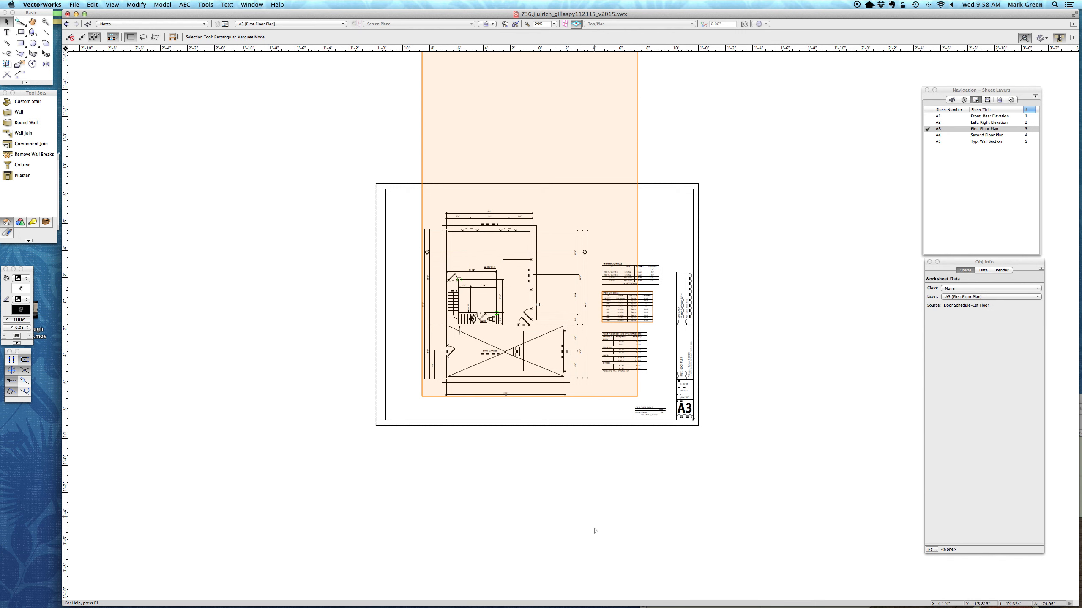
scroll(591, 545, down, 1)
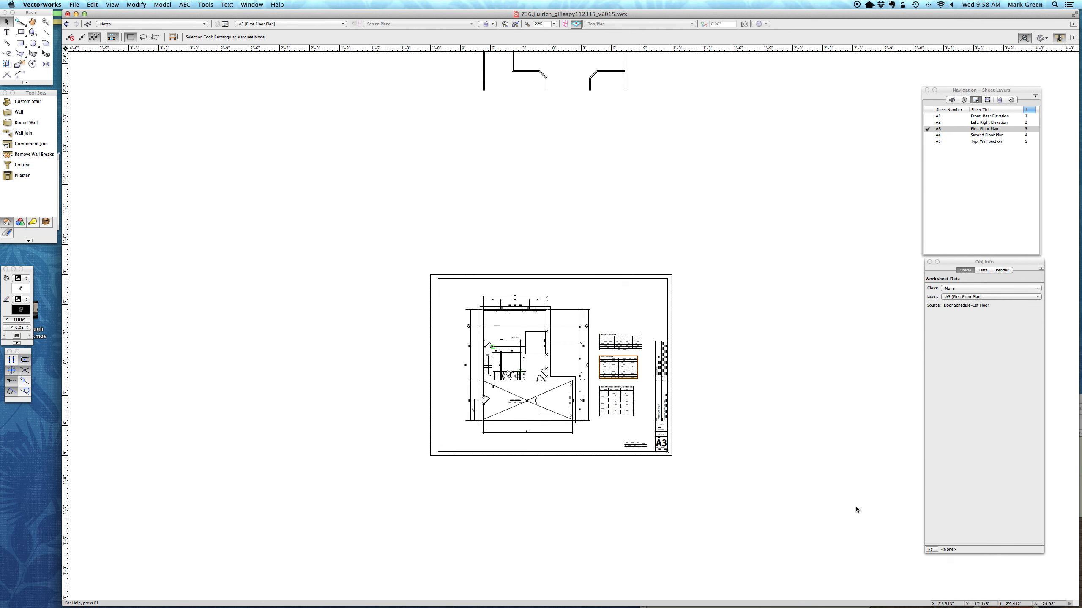